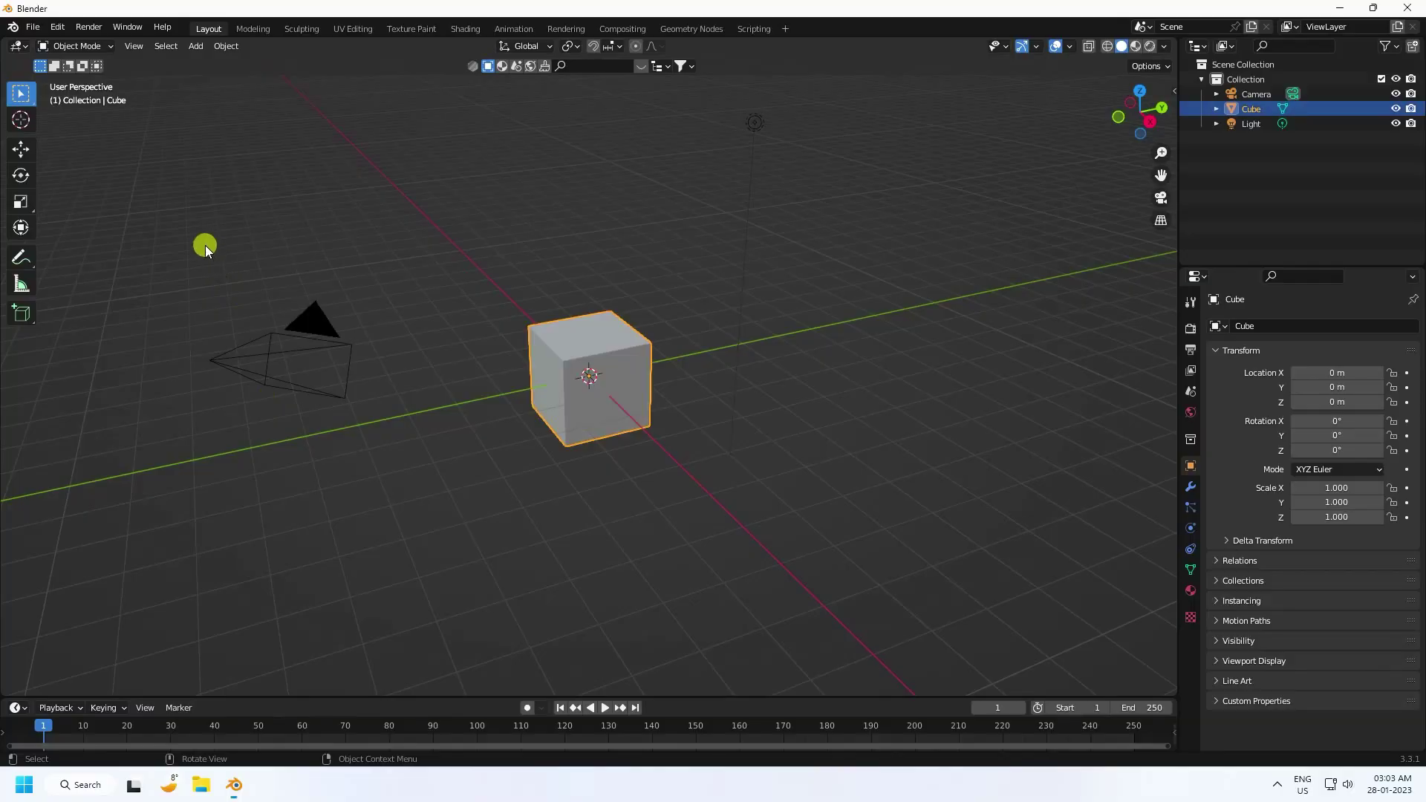
# - Delete the default camera, cube and light, and add a torus mesh to the empty scene
pyautogui.moveTo(205, 245); pyautogui.dragTo(1067, 607)
pyautogui.press('Delete')
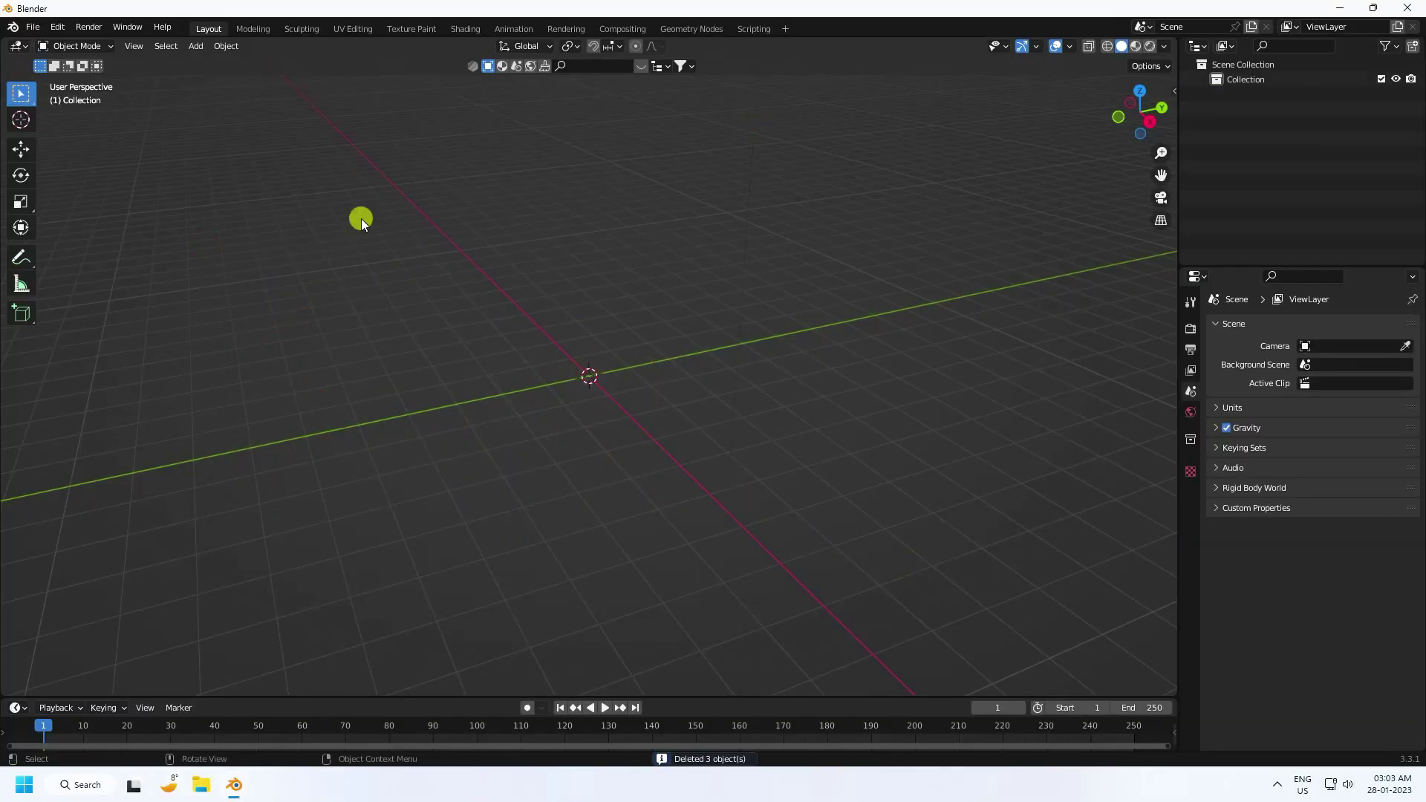
pyautogui.click(198, 46)
pyautogui.moveTo(245, 62)
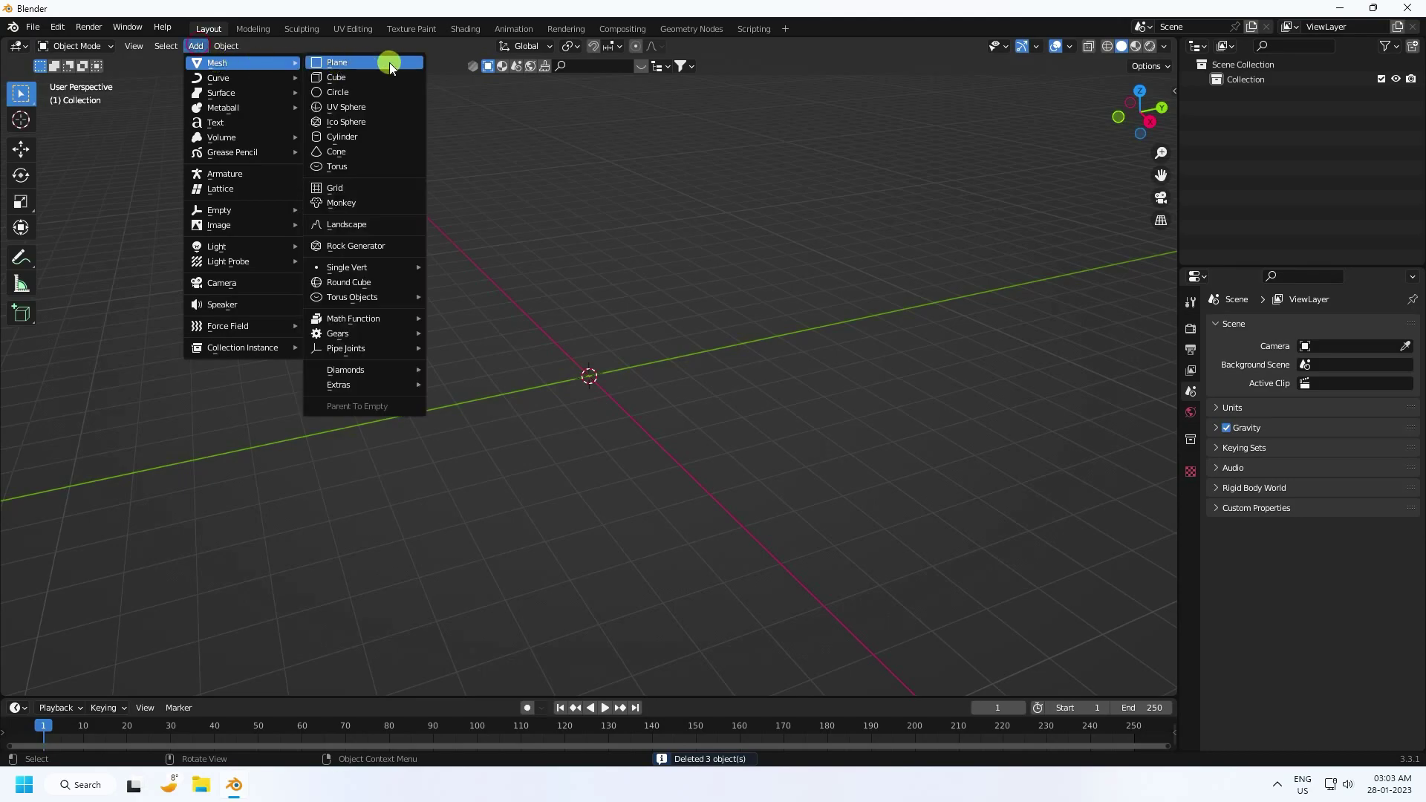
pyautogui.click(354, 163)
pyautogui.scroll(3, 636, 344)
pyautogui.moveTo(637, 344); pyautogui.dragTo(573, 369, button='middle')
# - Turn on the wireframe overlay and set the torus to 118 major segments and 55 minor segments
pyautogui.click(82, 684)
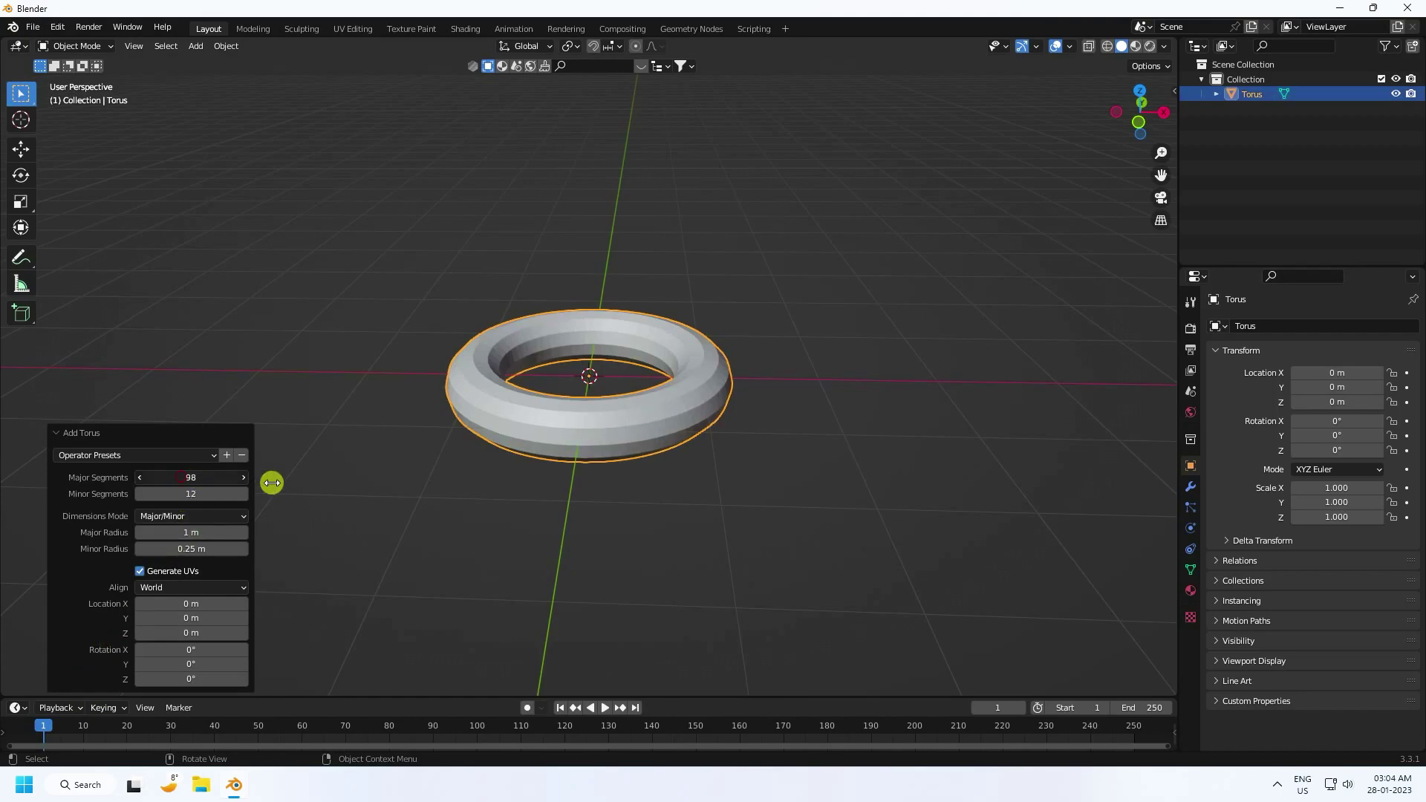
pyautogui.scroll(3, 658, 256)
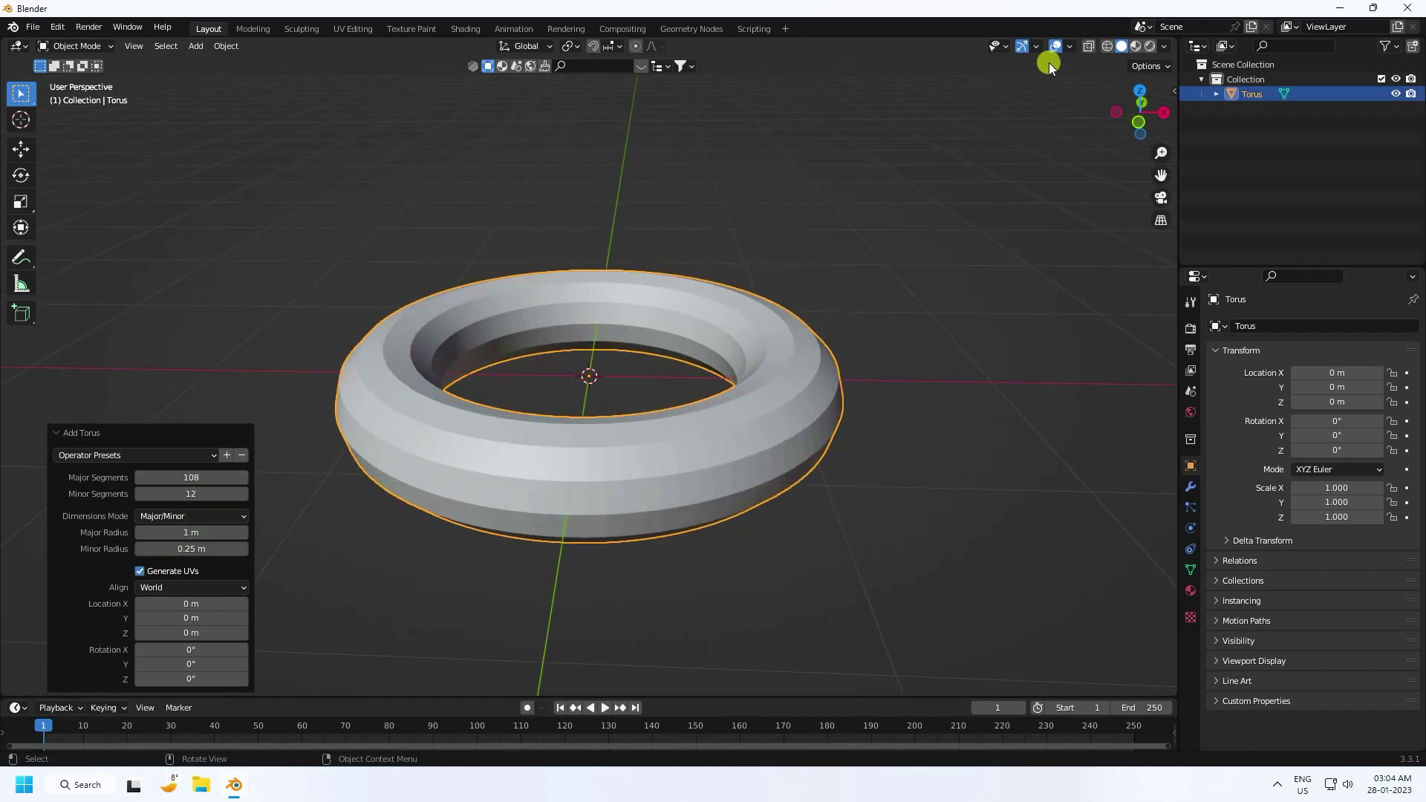
pyautogui.click(1069, 46)
pyautogui.click(980, 297)
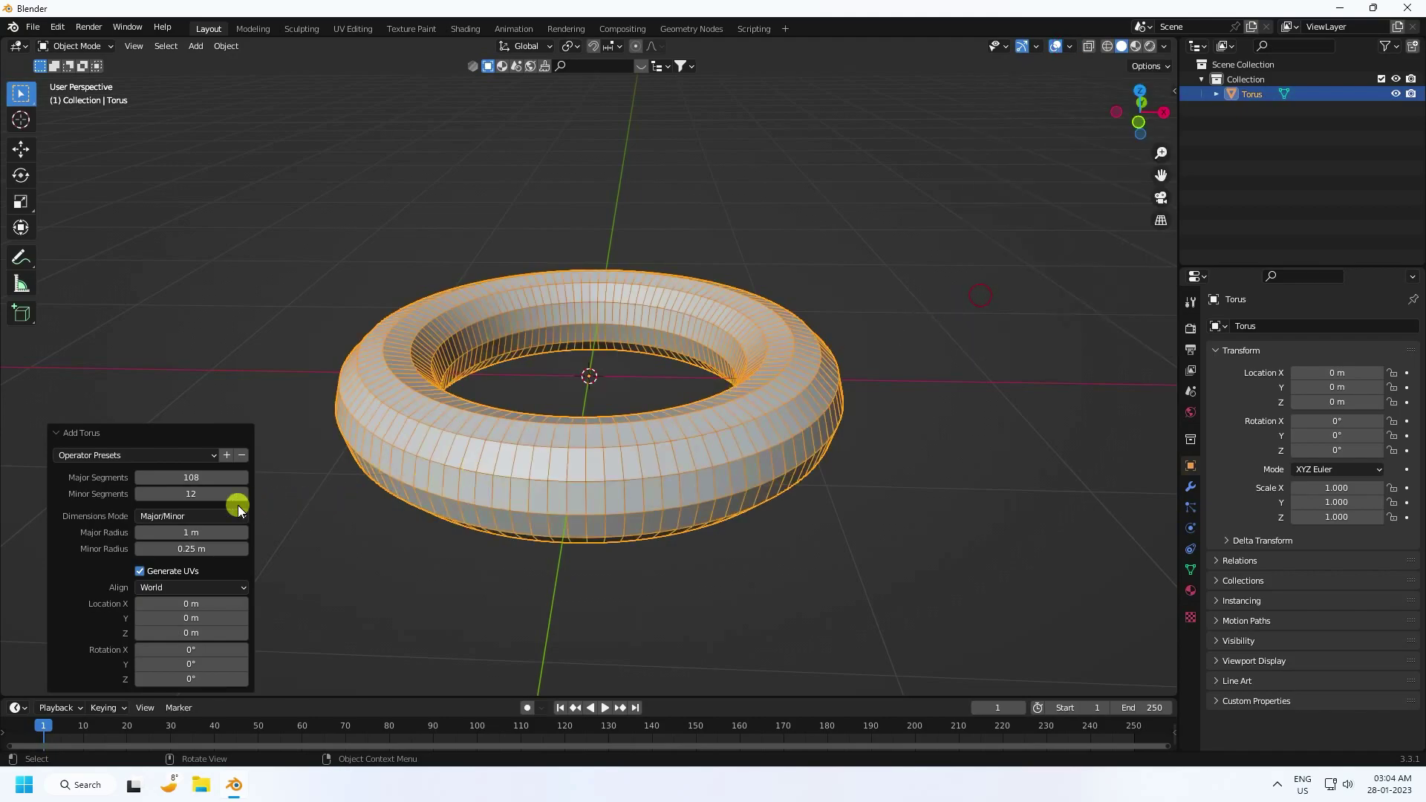
pyautogui.moveTo(194, 491)
pyautogui.mouseDown()
pyautogui.moveTo(312, 483)
pyautogui.moveTo(69, 484)
pyautogui.moveTo(198, 478)
pyautogui.mouseUp()
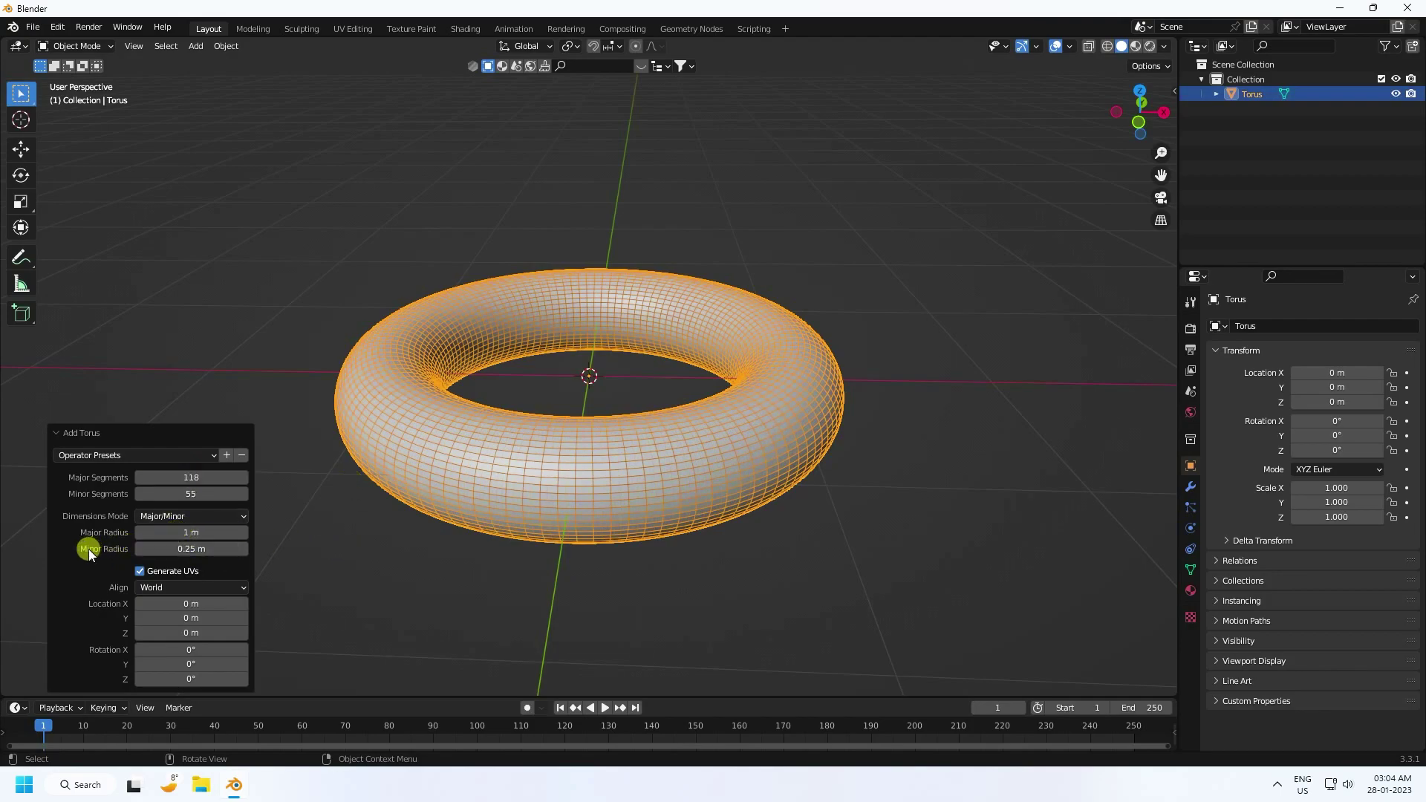
# - Increase the torus's minor radius to 0.35 m and apply smooth shading
pyautogui.click(243, 549)
pyautogui.click(242, 549)
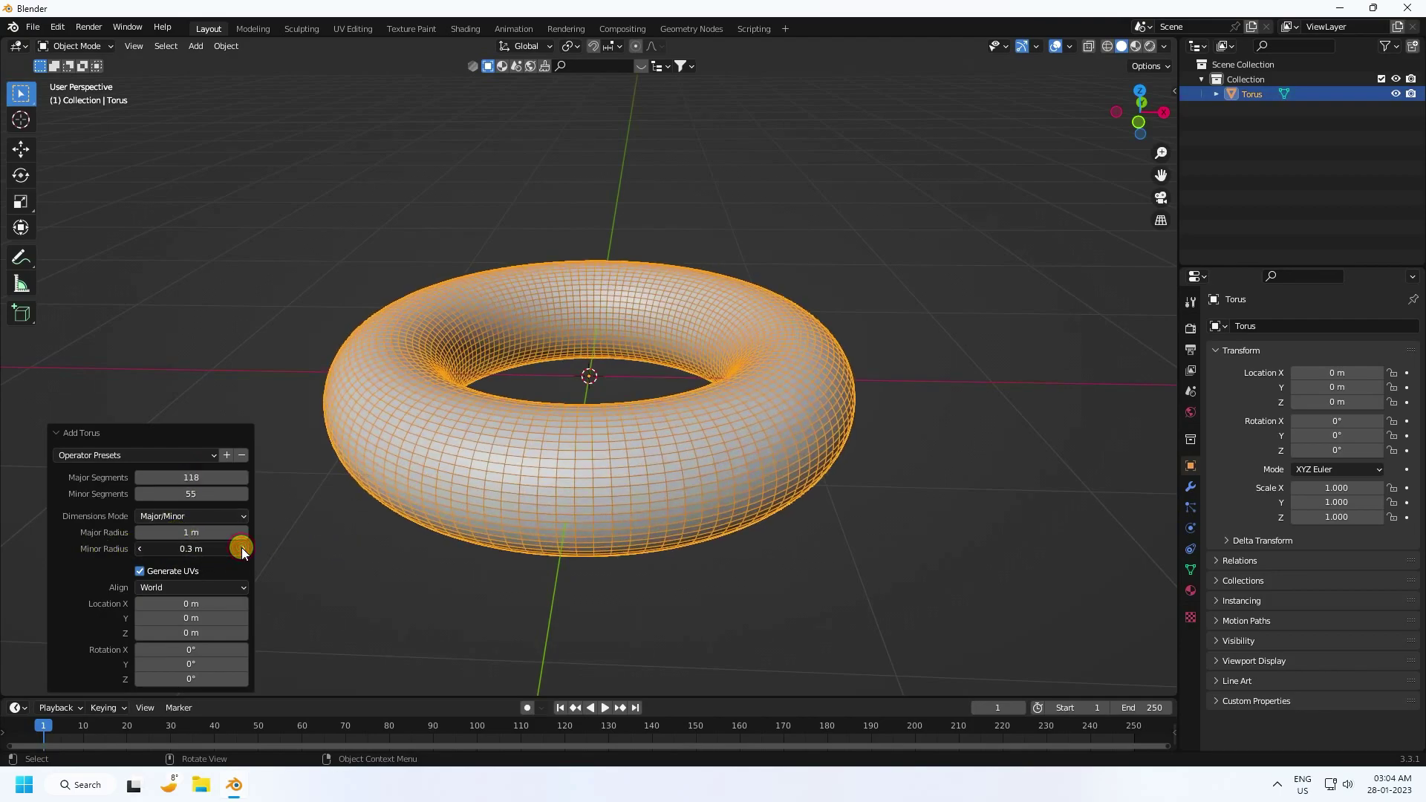
pyautogui.click(242, 549)
pyautogui.click(242, 549)
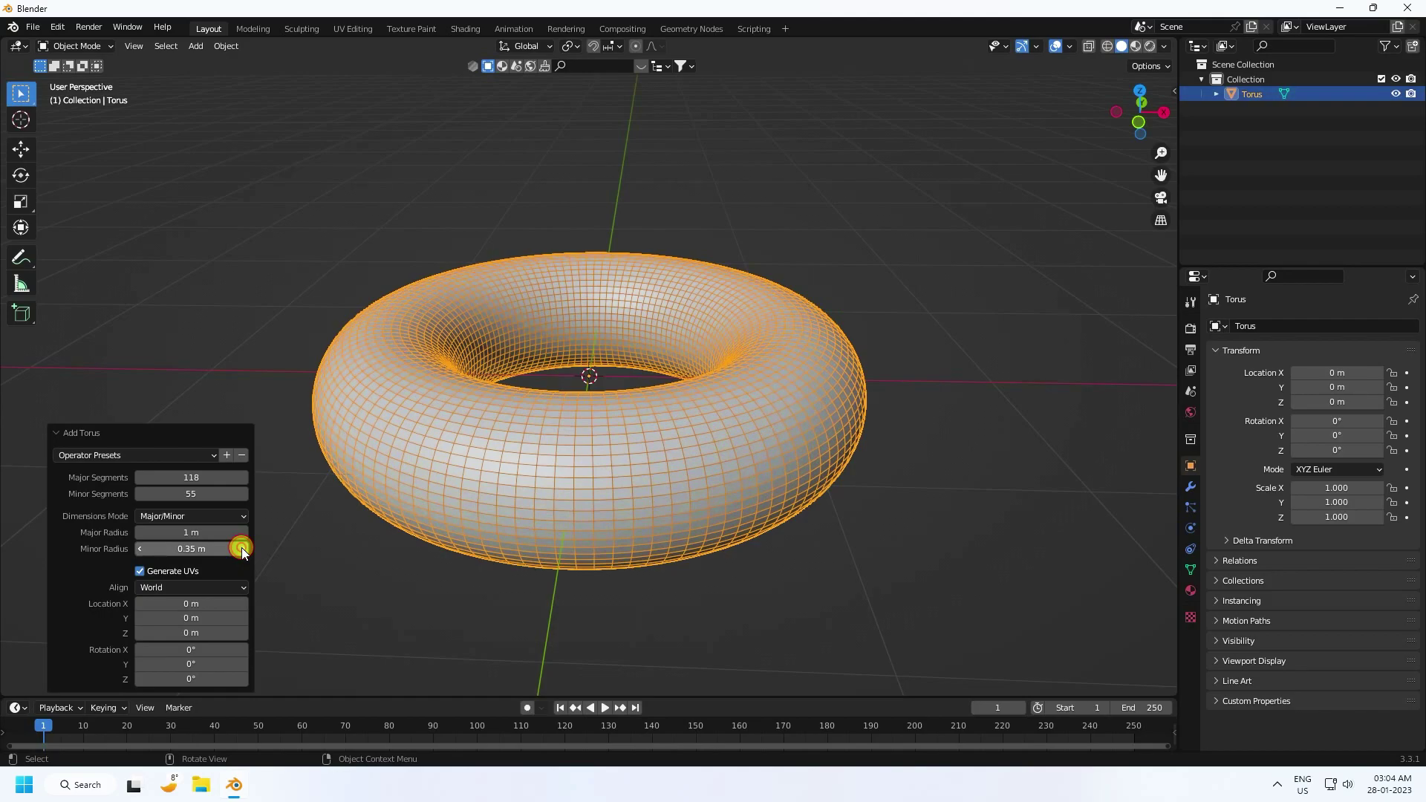
pyautogui.rightClick(481, 432)
pyautogui.click(426, 421)
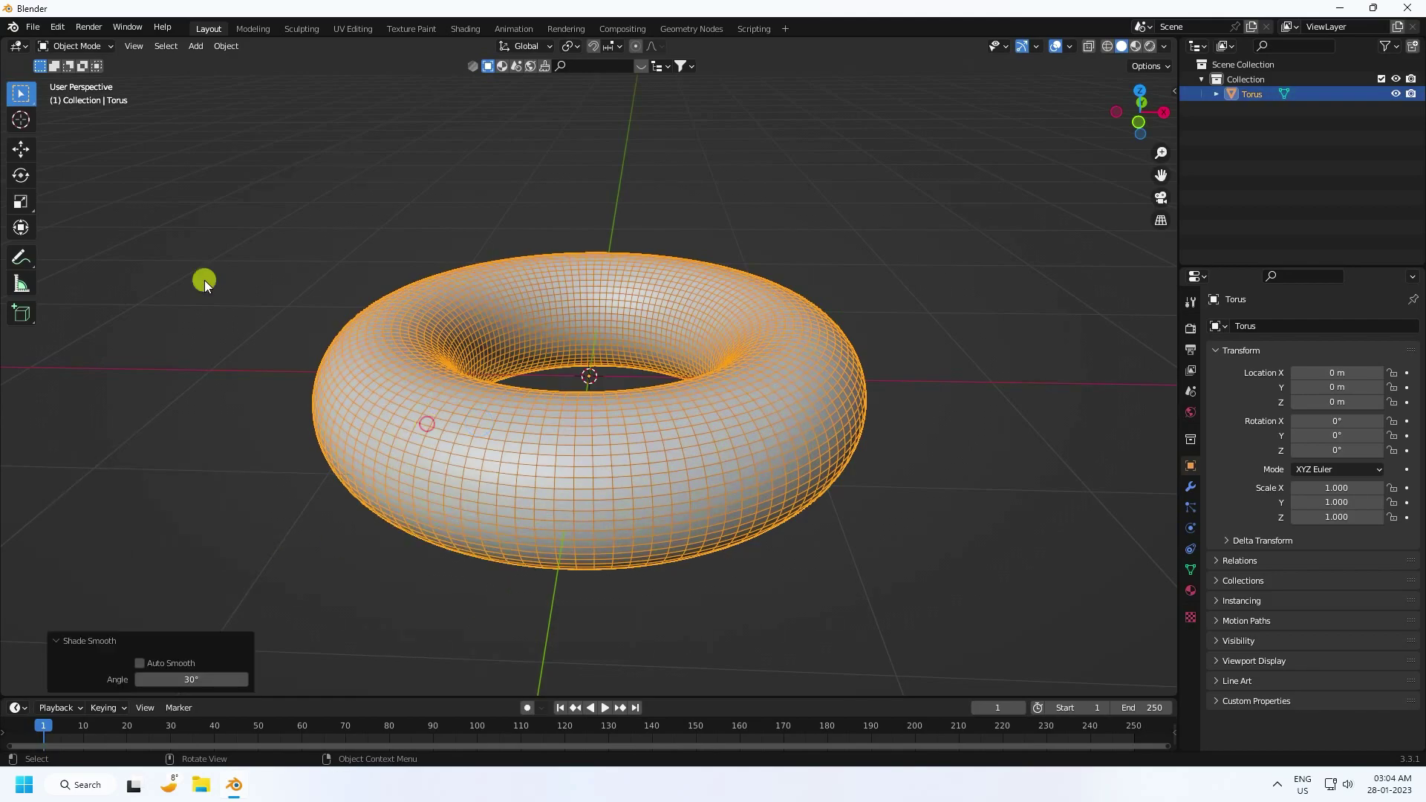
# - Move the torus straight up along the Z axis to a height of about 1.84 m
pyautogui.click(33, 149)
pyautogui.click(417, 187)
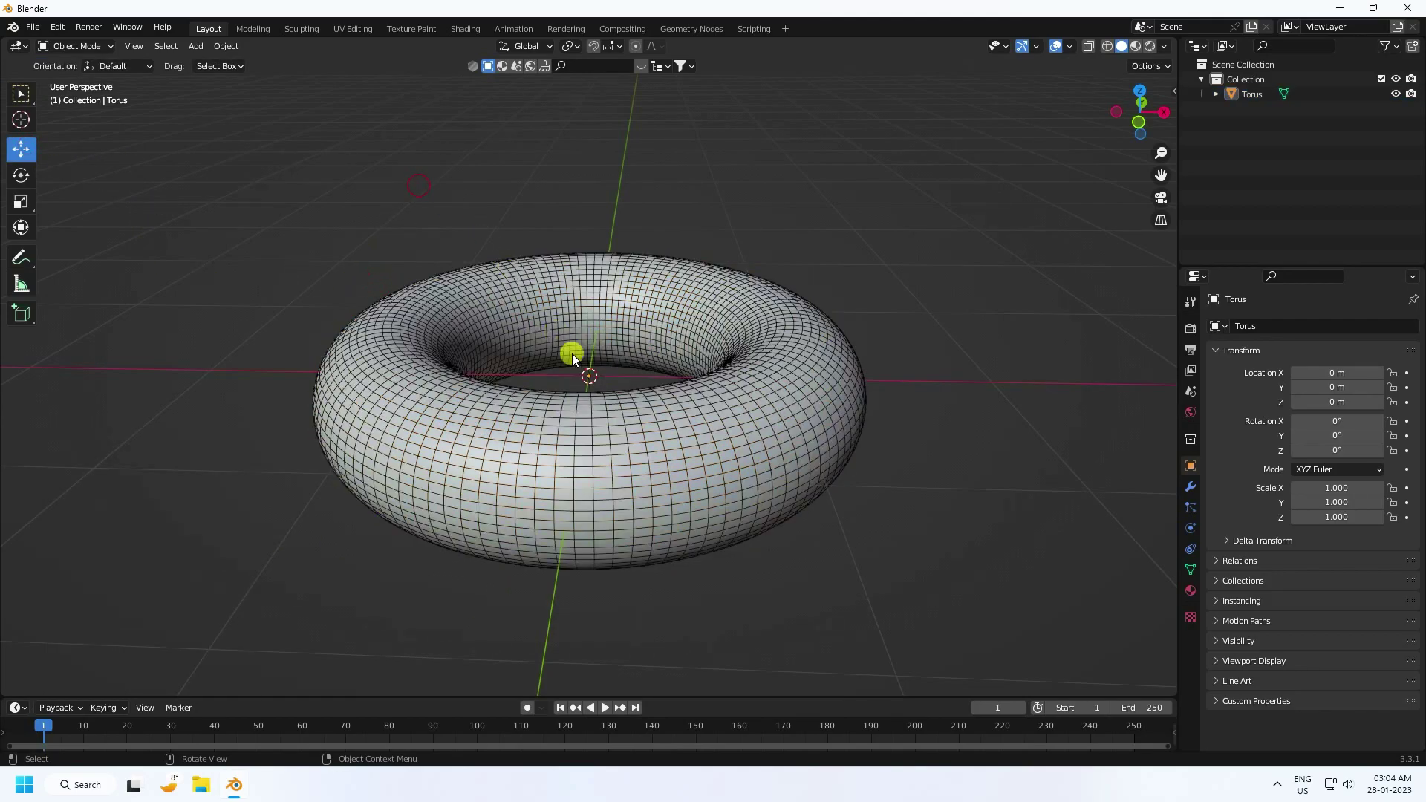
pyautogui.scroll(-4, 595, 393)
pyautogui.moveTo(627, 435); pyautogui.dragTo(635, 484, button='middle')
pyautogui.click(635, 486)
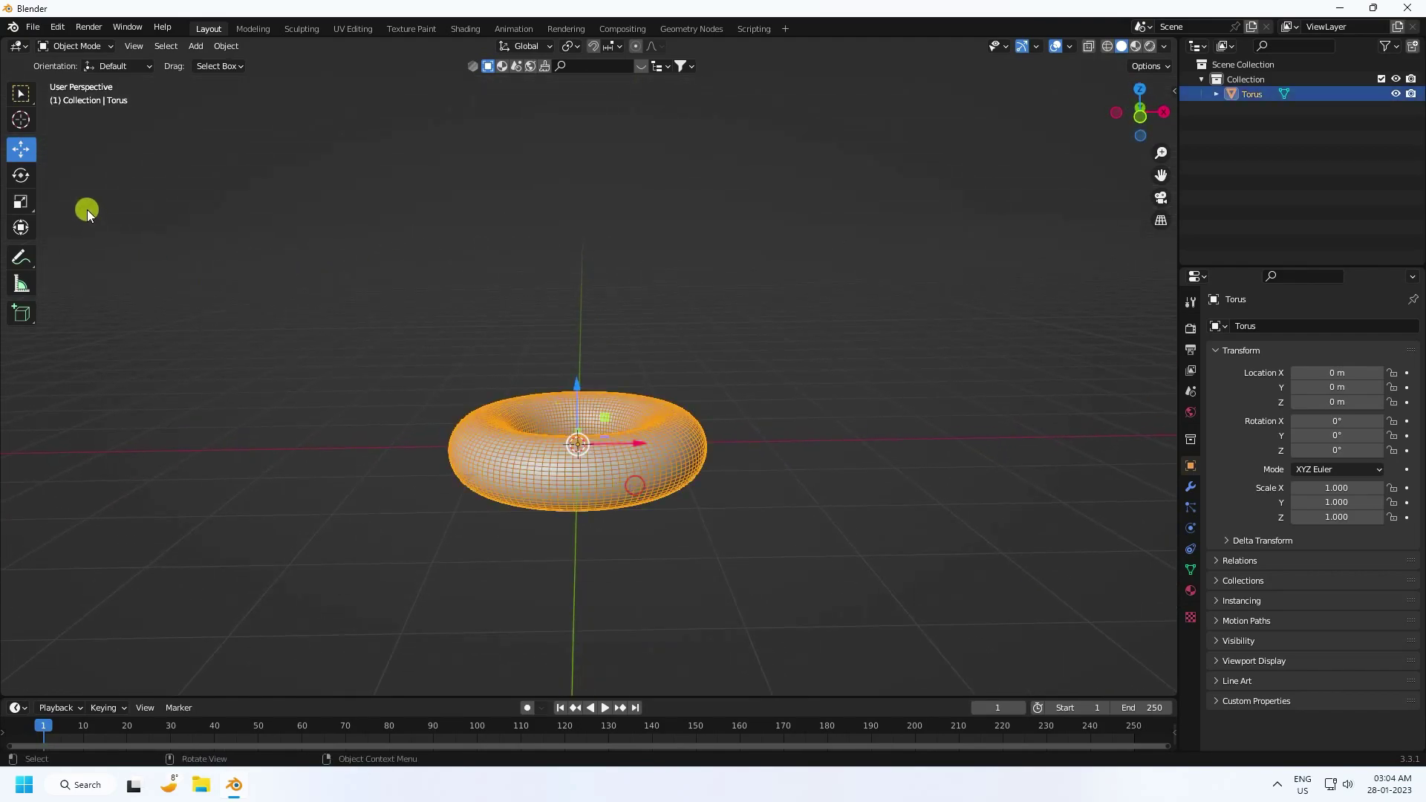
pyautogui.moveTo(577, 382); pyautogui.dragTo(583, 227)
pyautogui.moveTo(560, 276); pyautogui.dragTo(588, 347, button='middle')
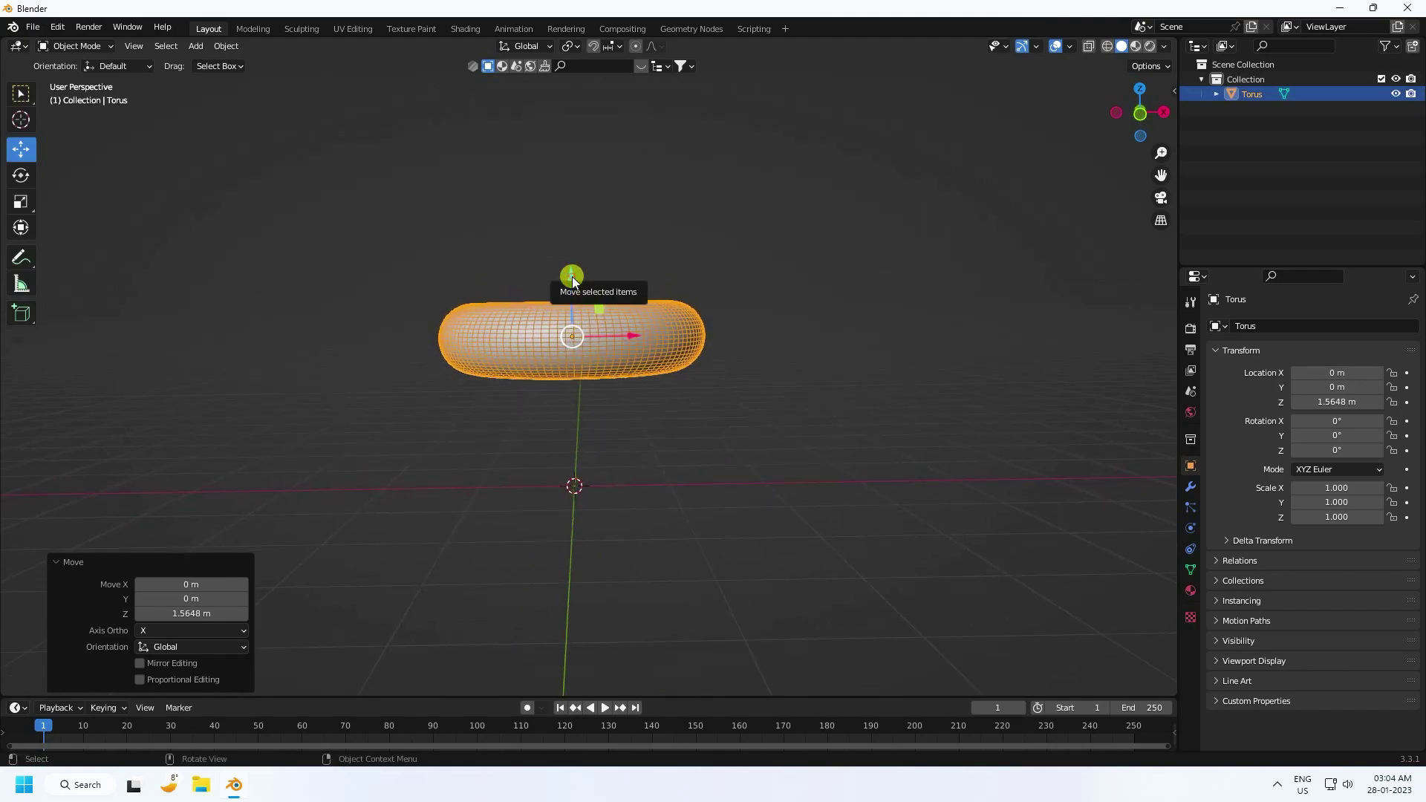
pyautogui.moveTo(572, 277); pyautogui.dragTo(576, 242)
pyautogui.moveTo(554, 426); pyautogui.dragTo(579, 451, button='middle')
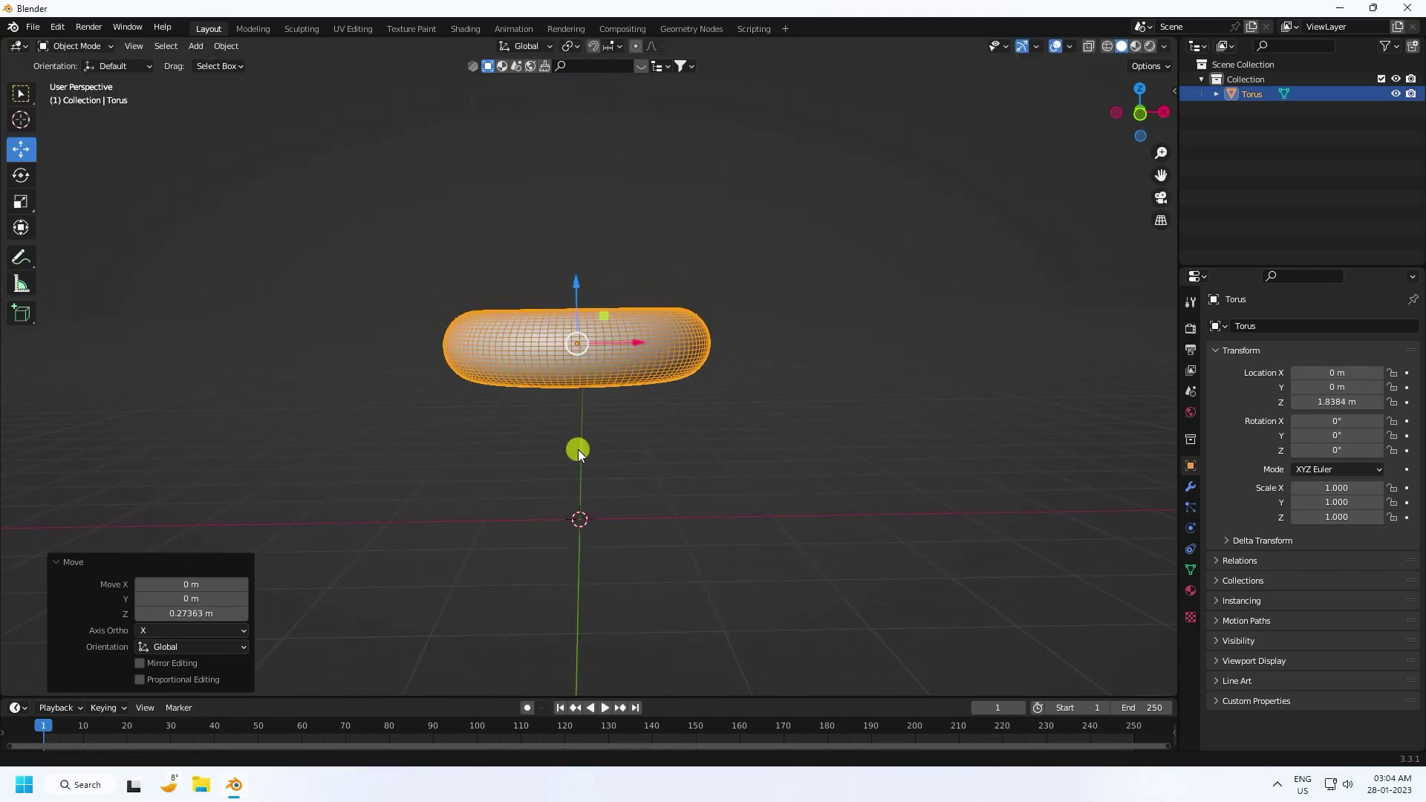
pyautogui.click(518, 340)
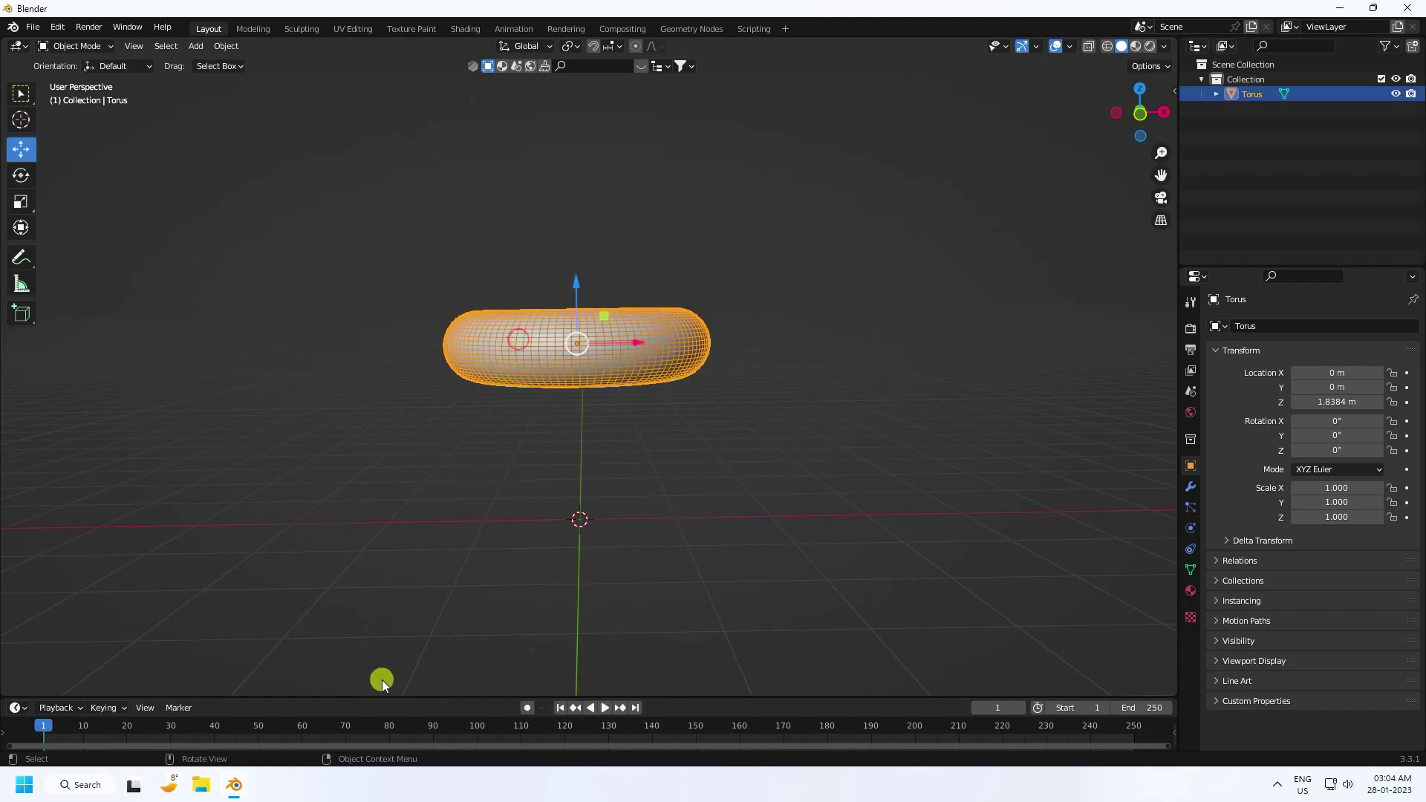
# - Enlarge the timeline, rotate the torus freely to about X 43.2°, Y 8.37°, Z -28°, and insert a rotation keyframe at frame 1
pyautogui.moveTo(461, 697); pyautogui.dragTo(464, 641)
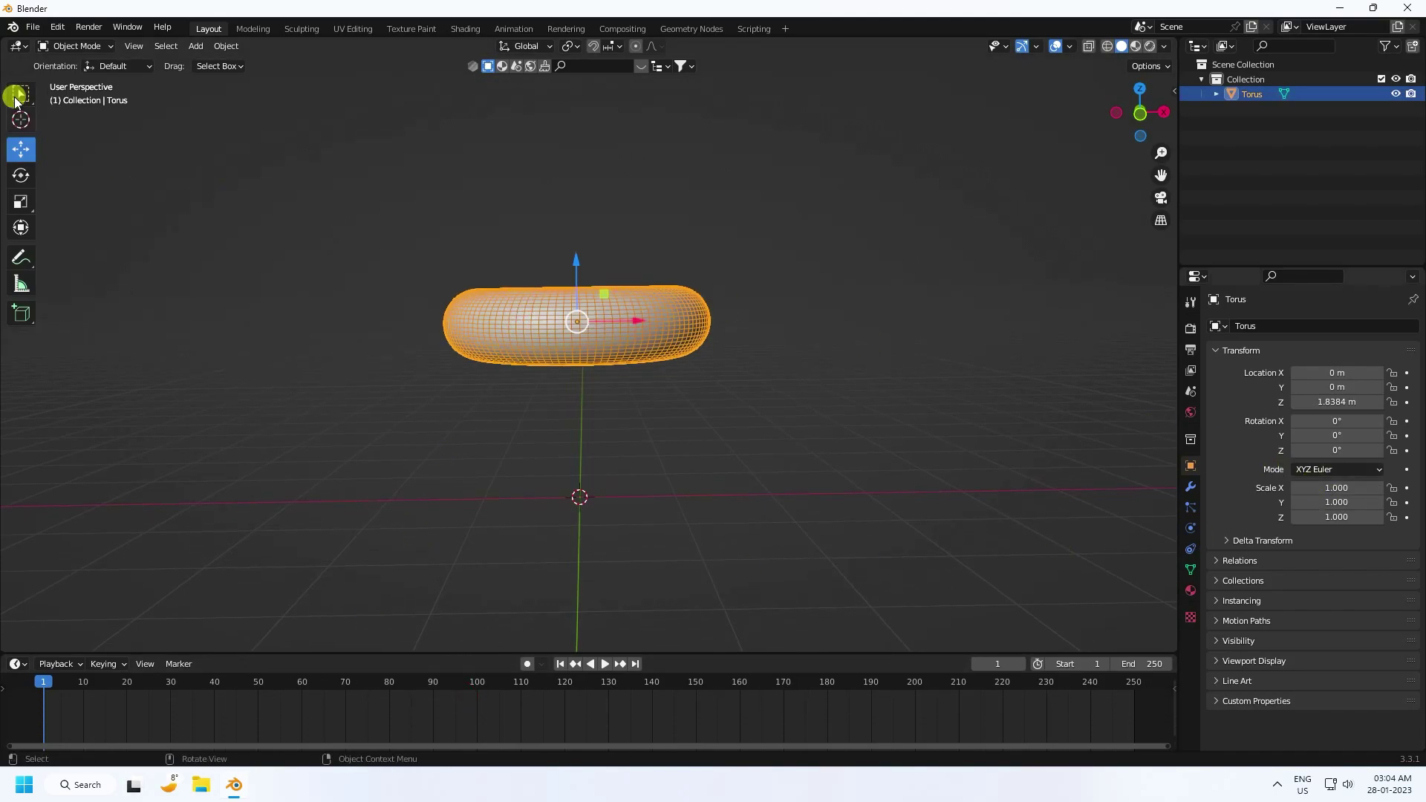
pyautogui.click(20, 174)
pyautogui.moveTo(549, 300); pyautogui.dragTo(511, 359)
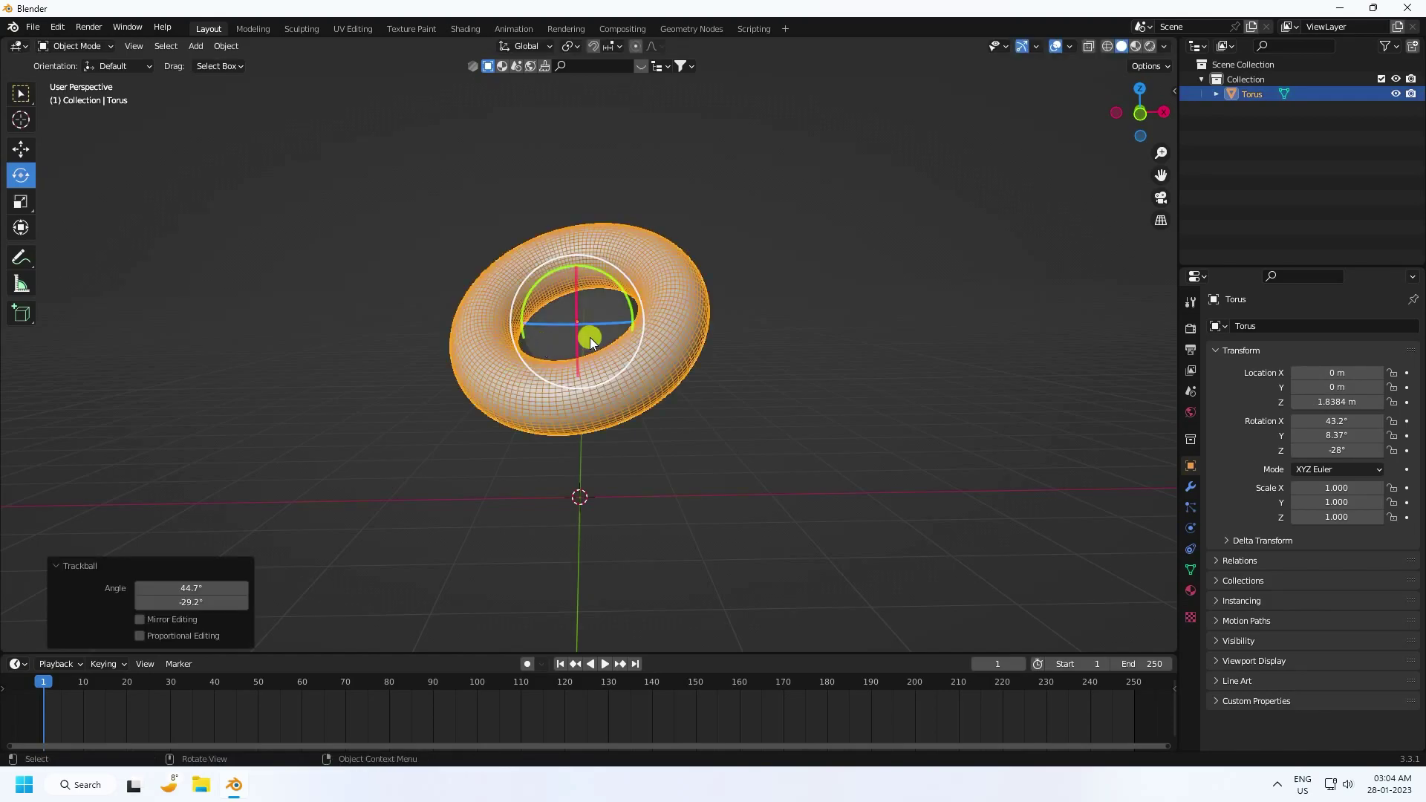
pyautogui.press('i')
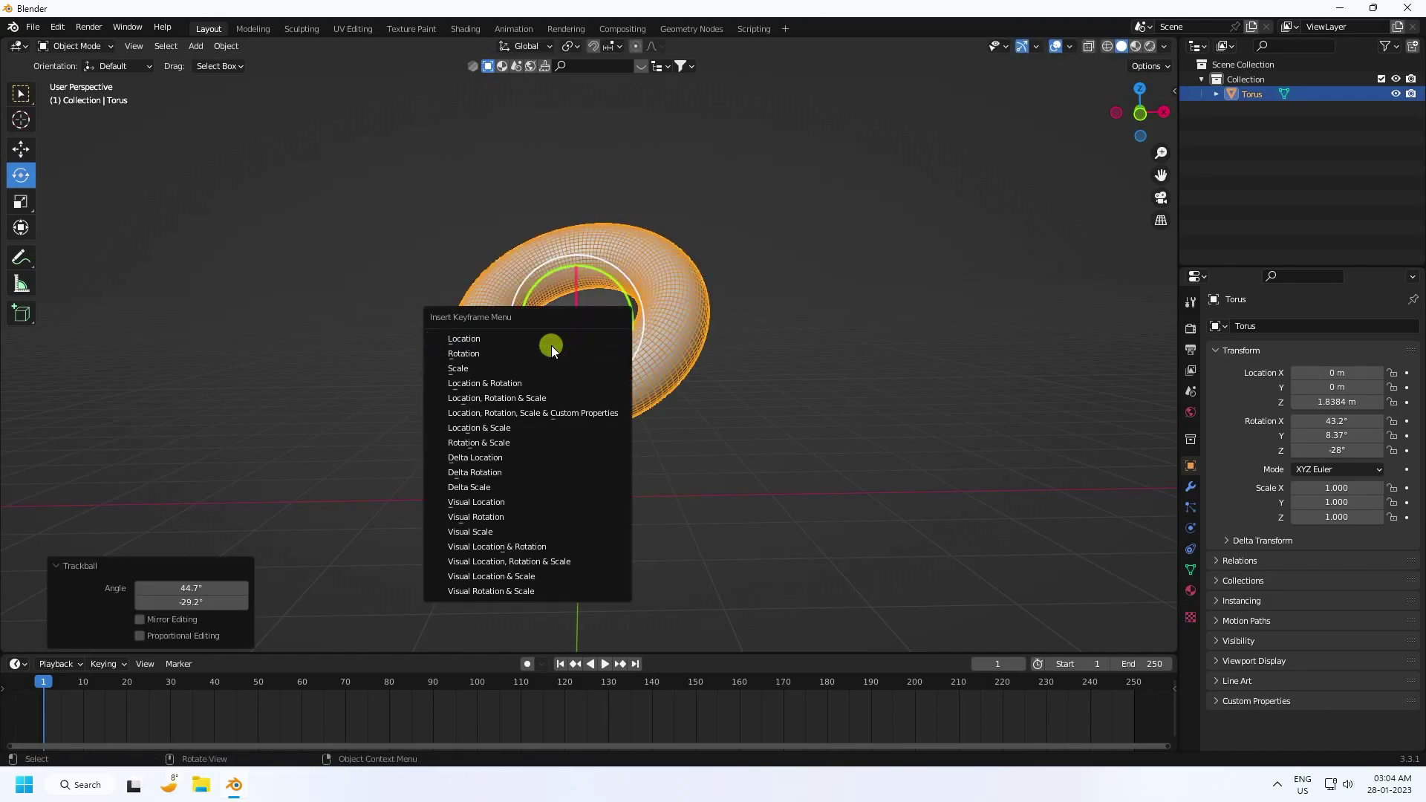
pyautogui.click(471, 354)
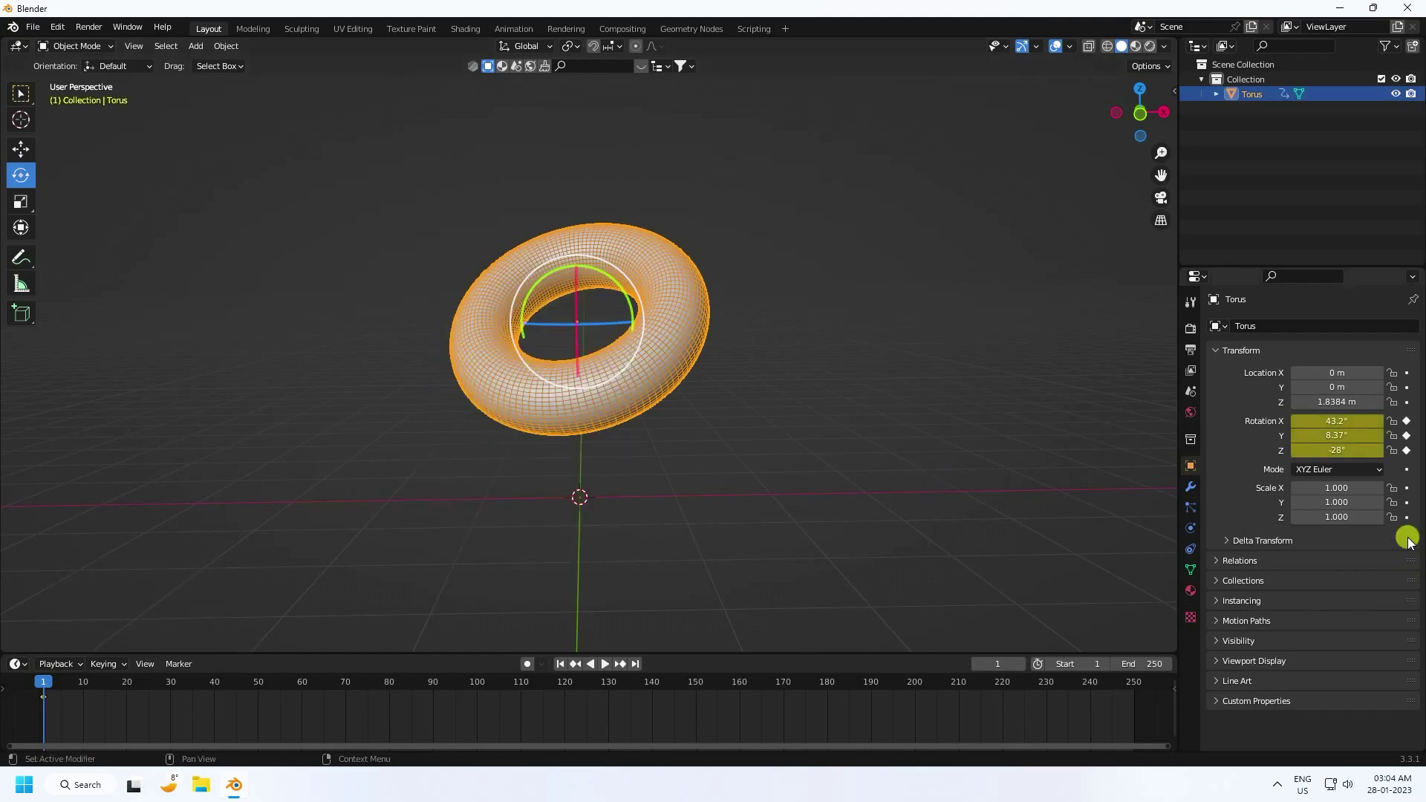
# - At frame 250, set the torus's rotation to X 677°, Y 566°, Z 671° and insert a rotation keyframe
pyautogui.click(19, 150)
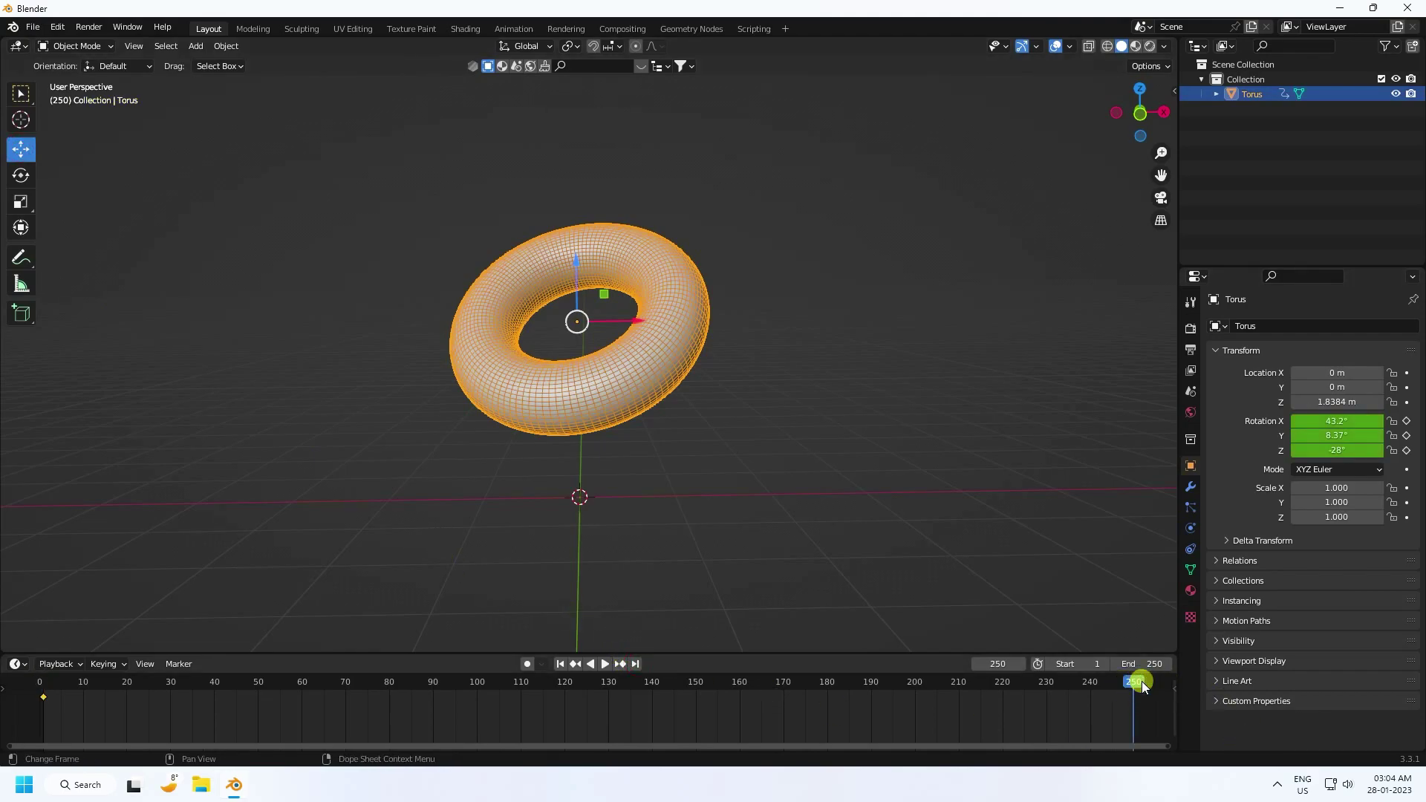
pyautogui.moveTo(1336, 421); pyautogui.dragTo(847, 352)
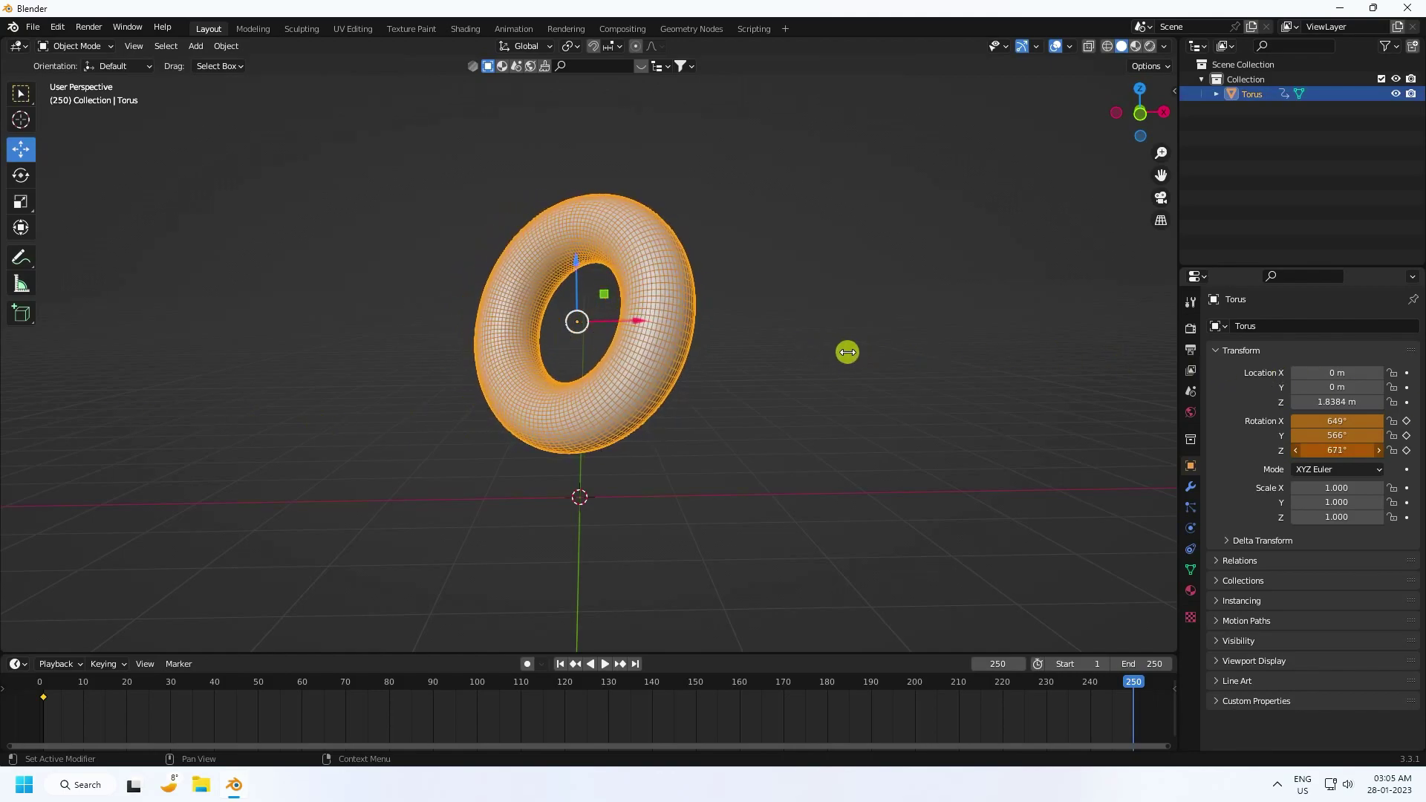
pyautogui.moveTo(1322, 421); pyautogui.dragTo(119, 456)
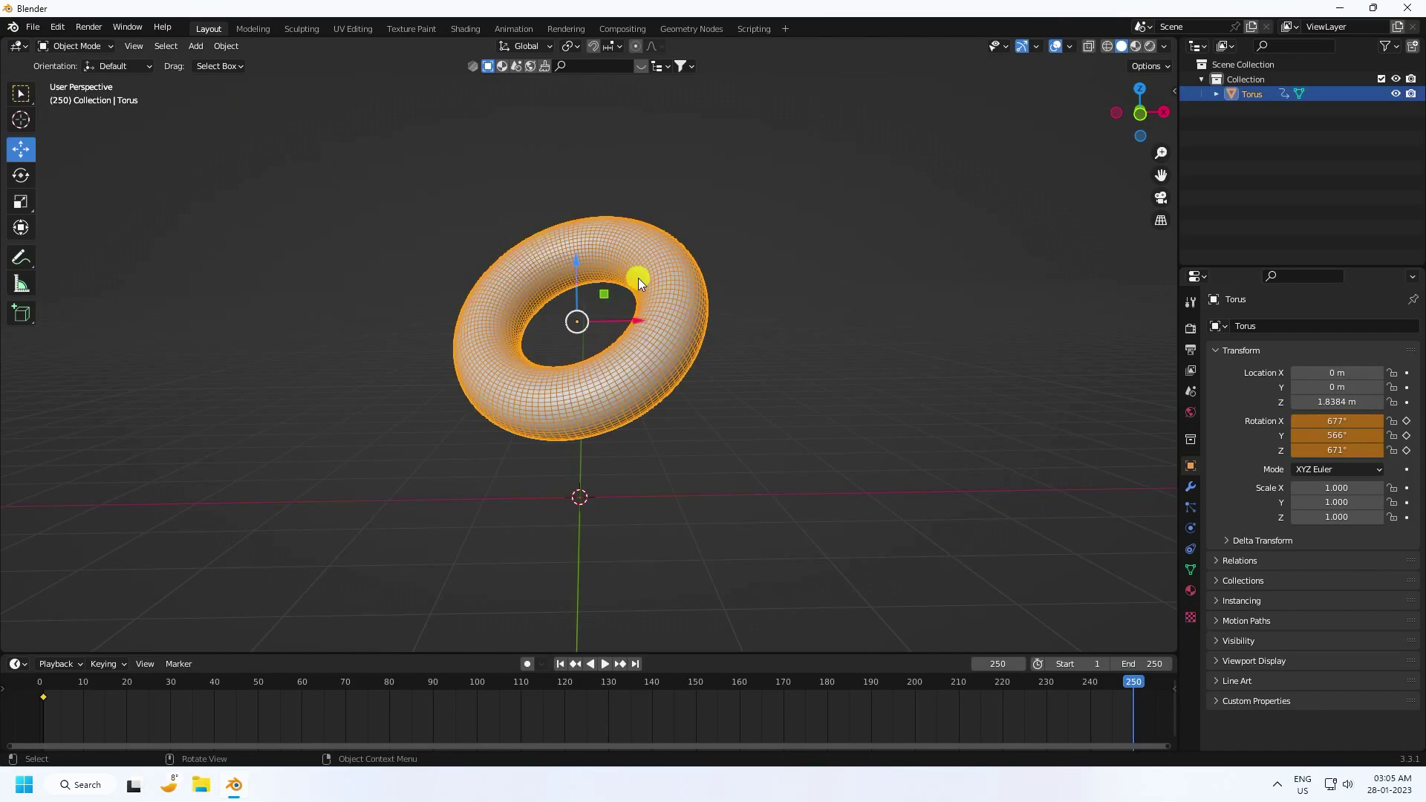
pyautogui.press('i')
pyautogui.click(521, 279)
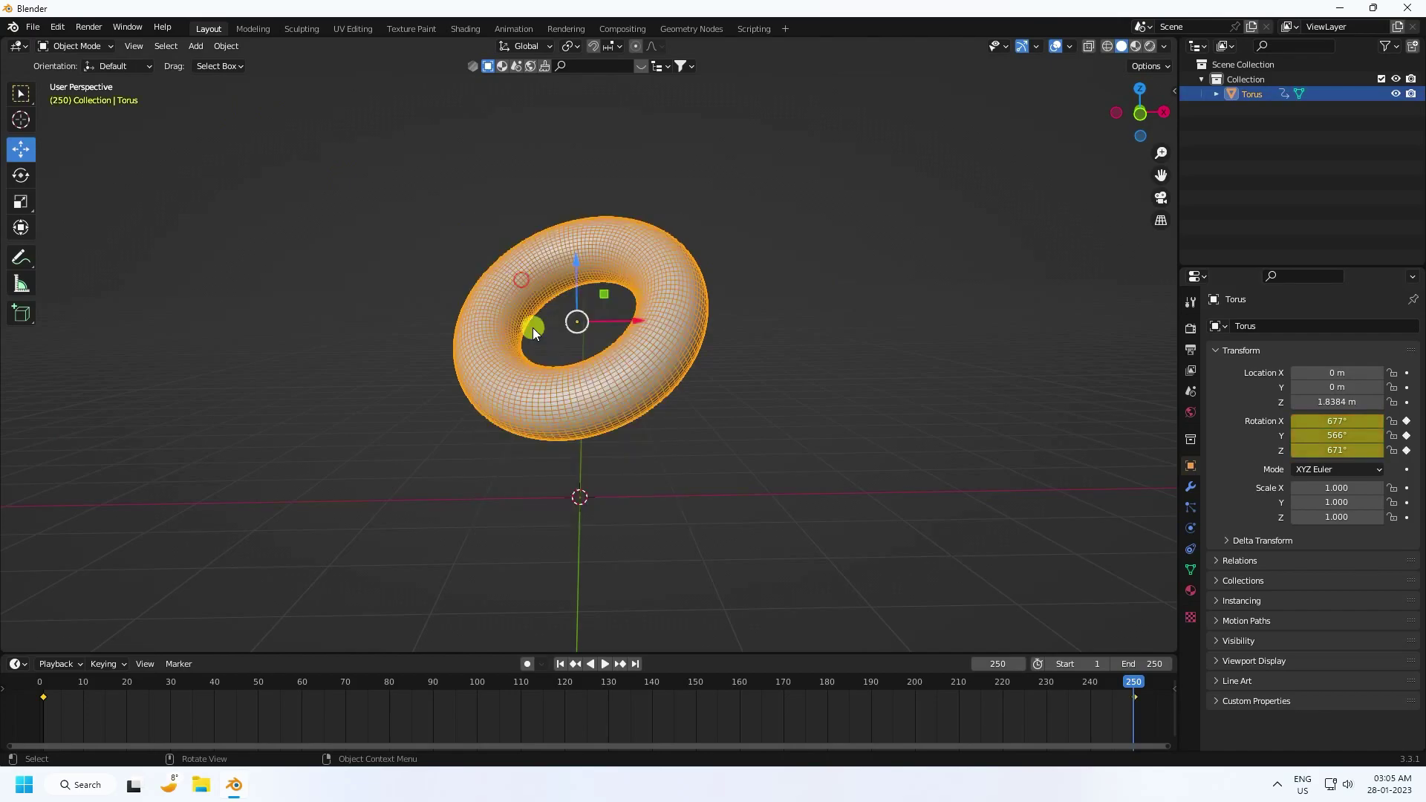
# - Play the torus's rotation animation from the first frame to check it, and stop playback
pyautogui.click(560, 664)
pyautogui.click(604, 664)
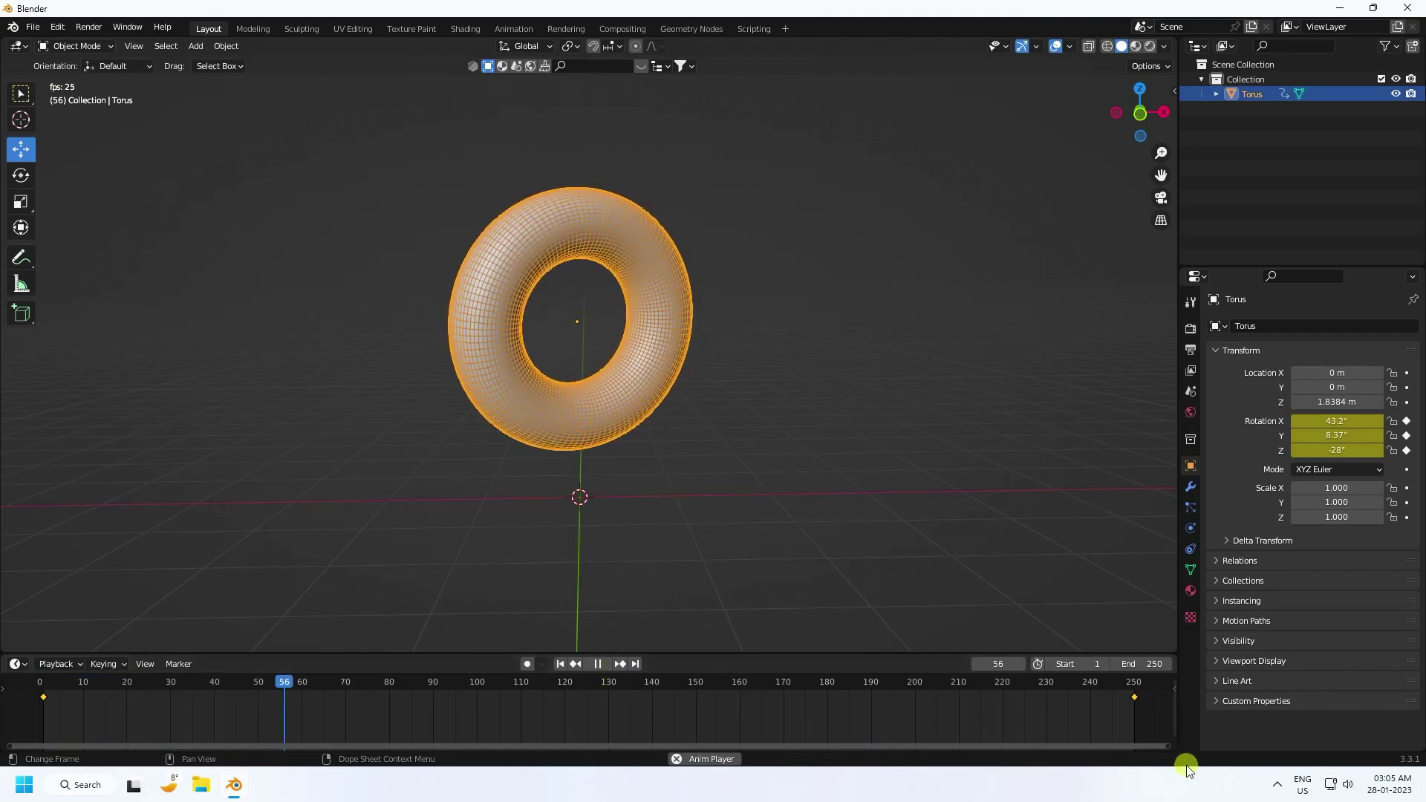
pyautogui.moveTo(1166, 747); pyautogui.dragTo(1299, 737)
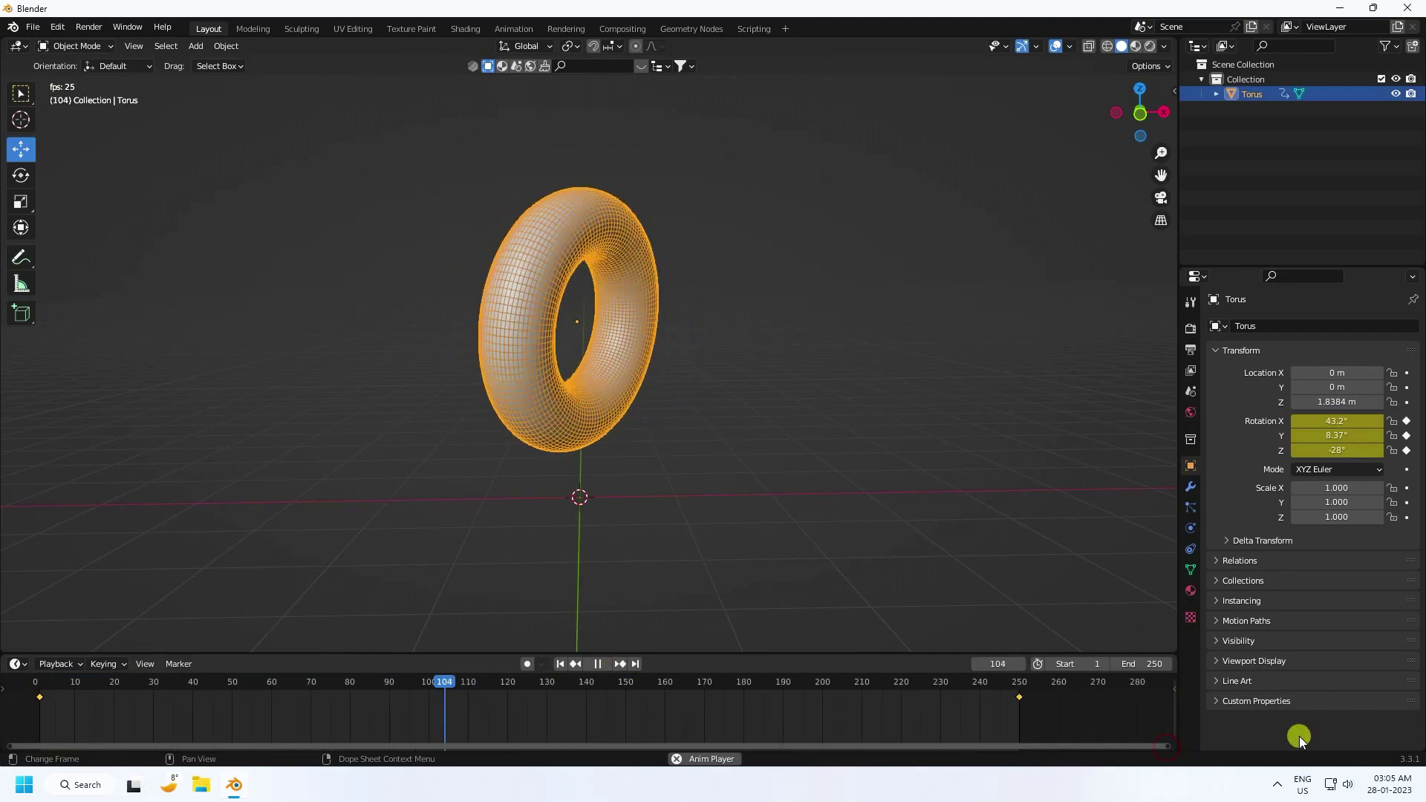
pyautogui.click(598, 663)
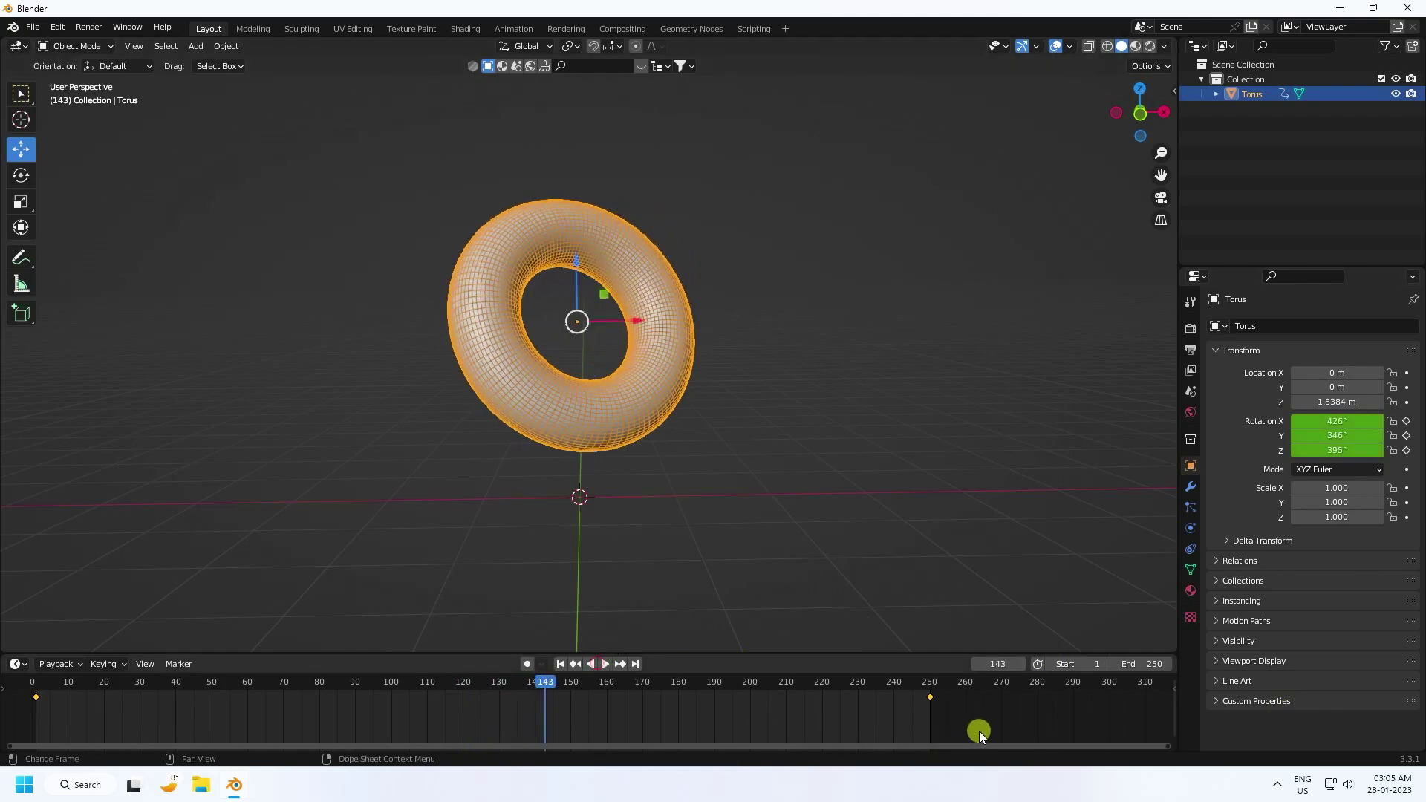
# - Select both rotation keyframes in the timeline and set their interpolation mode to Linear
pyautogui.moveTo(977, 732); pyautogui.dragTo(35, 696)
pyautogui.rightClick(37, 695)
pyautogui.moveTo(53, 646)
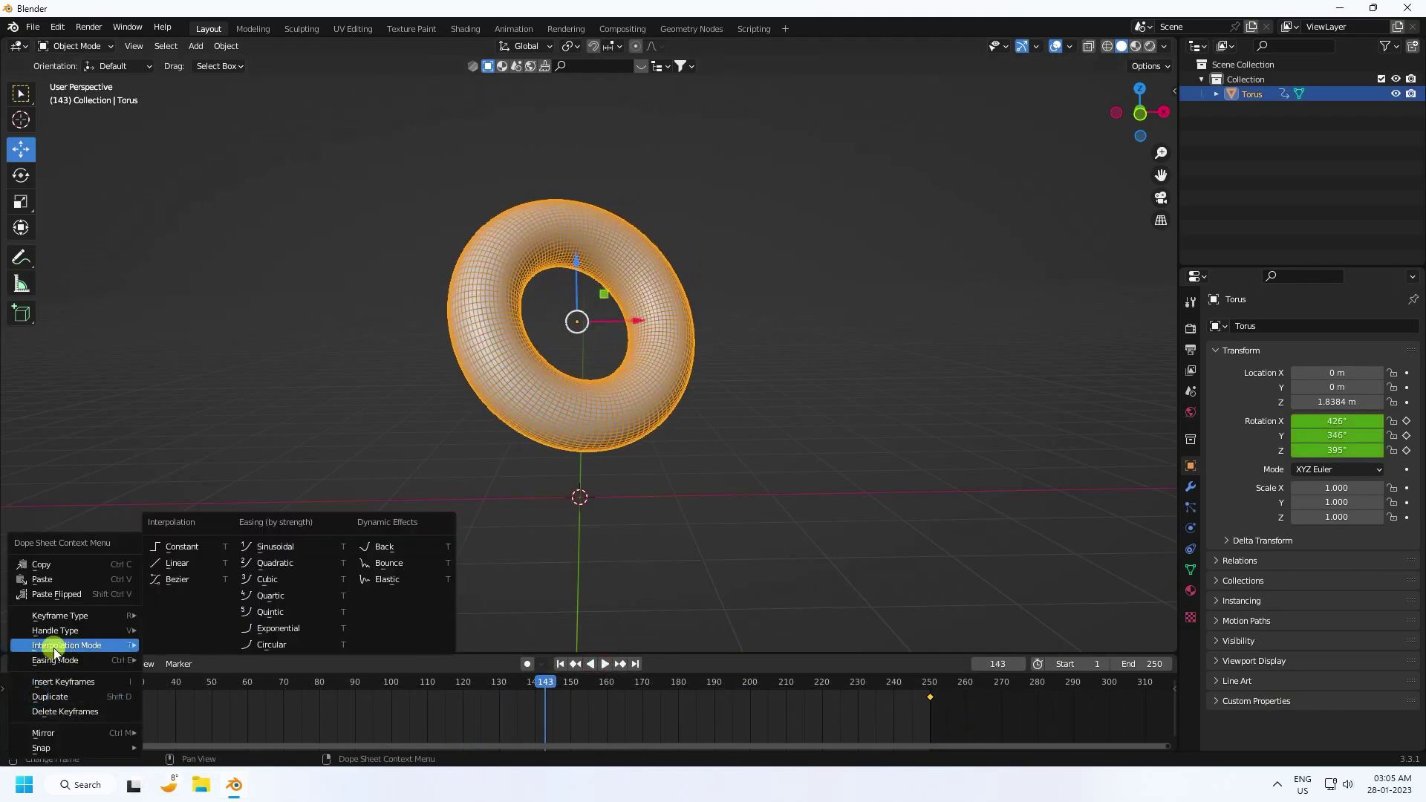
pyautogui.click(190, 563)
# - Review the torus's linear spin by playing it from frame 1, stop it and return to the first frame
pyautogui.click(568, 664)
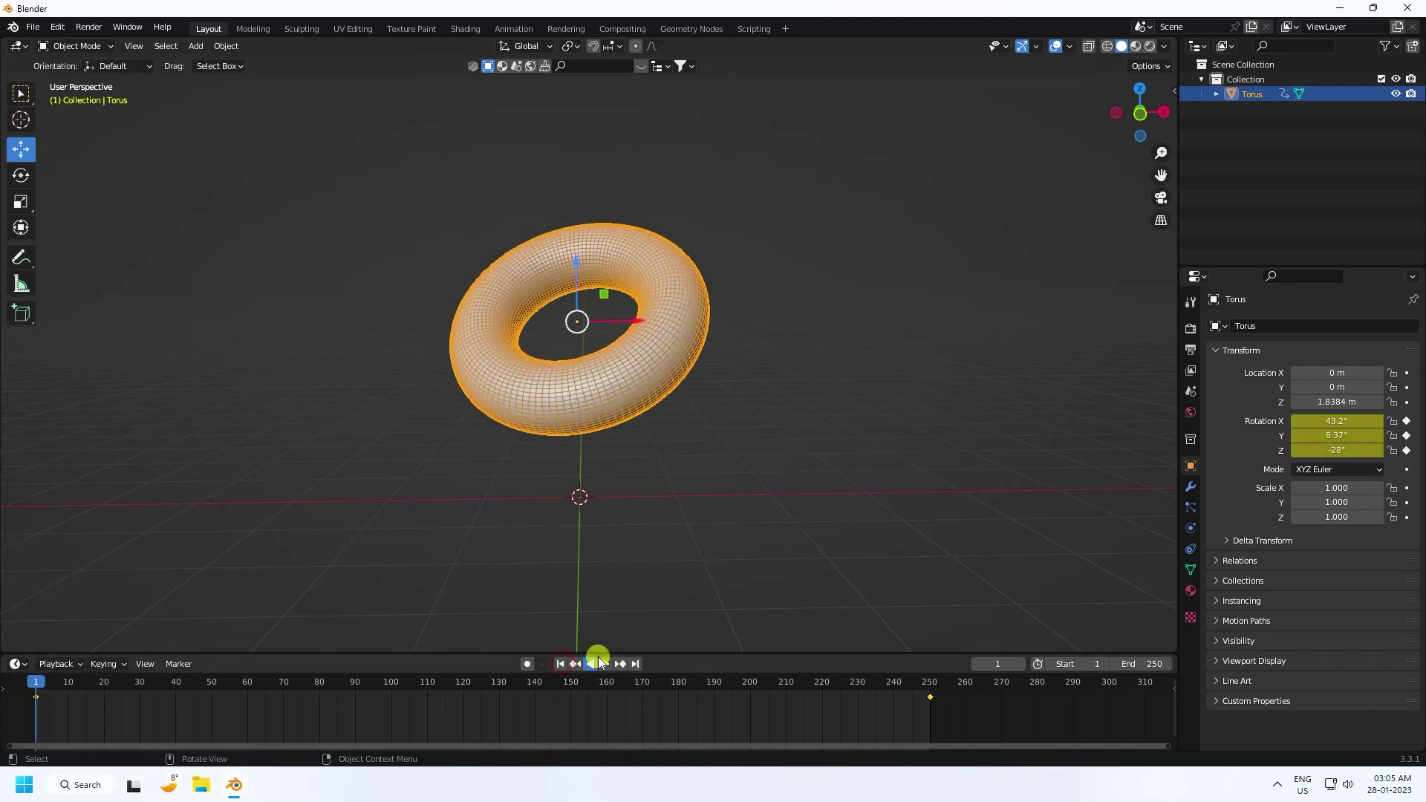
pyautogui.click(591, 663)
pyautogui.click(576, 663)
pyautogui.click(604, 663)
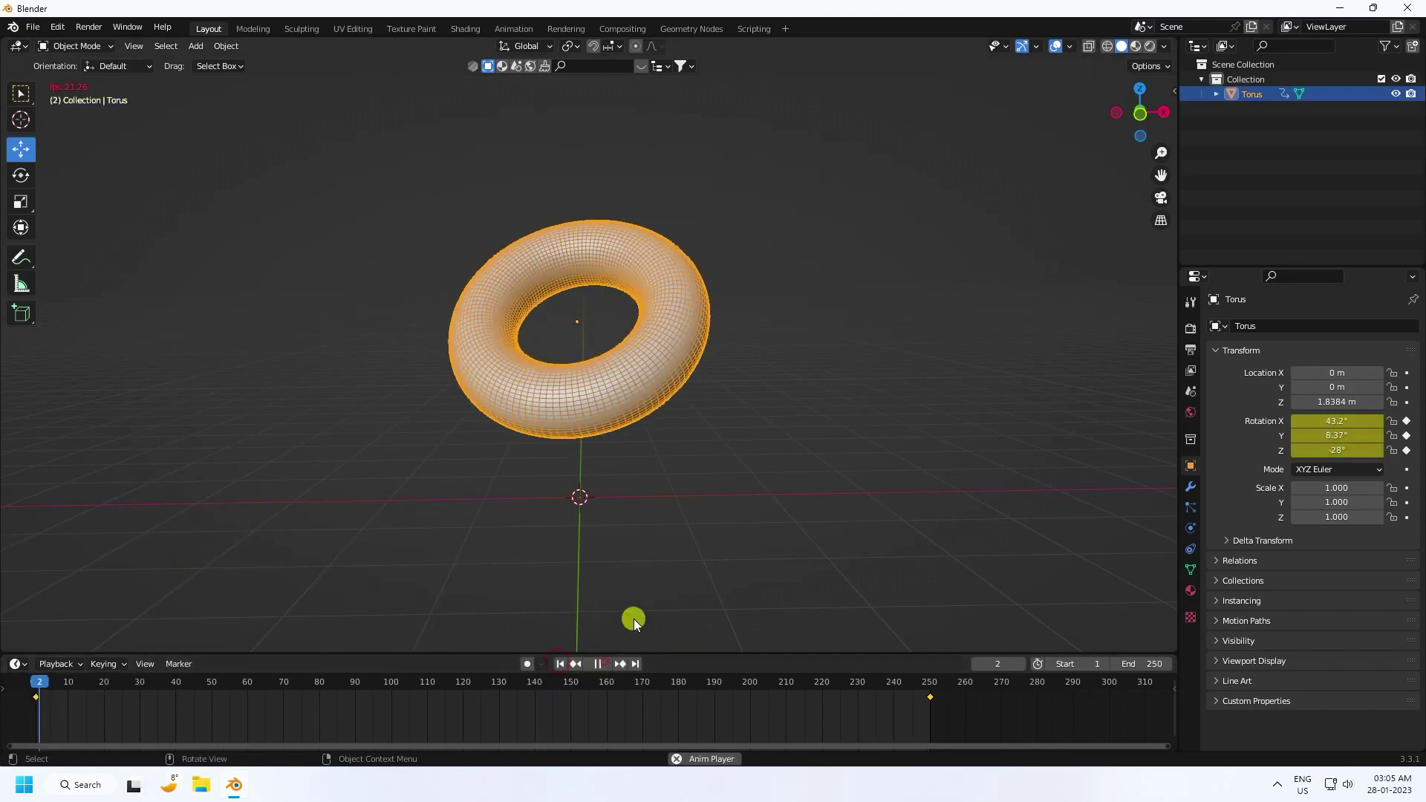
pyautogui.click(634, 618)
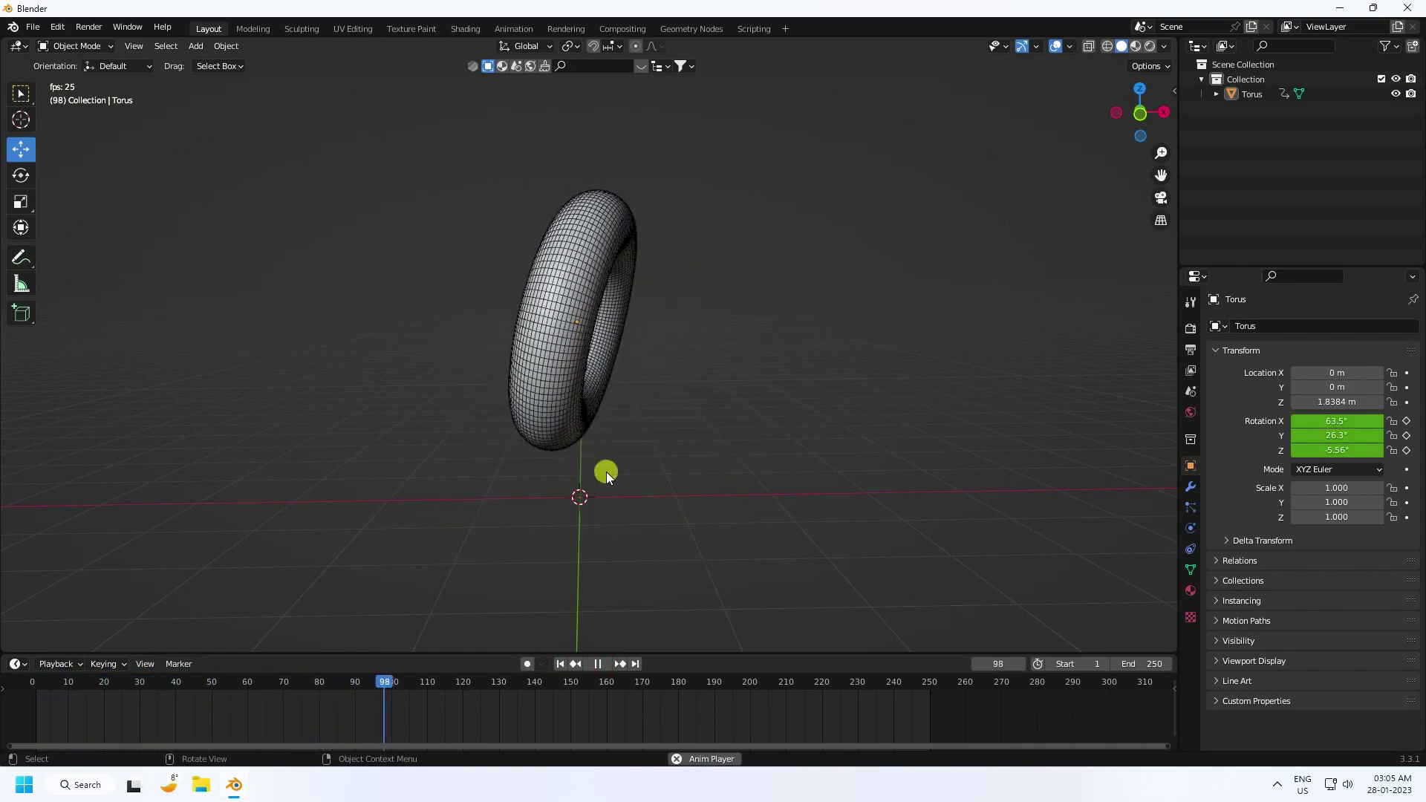
pyautogui.click(598, 663)
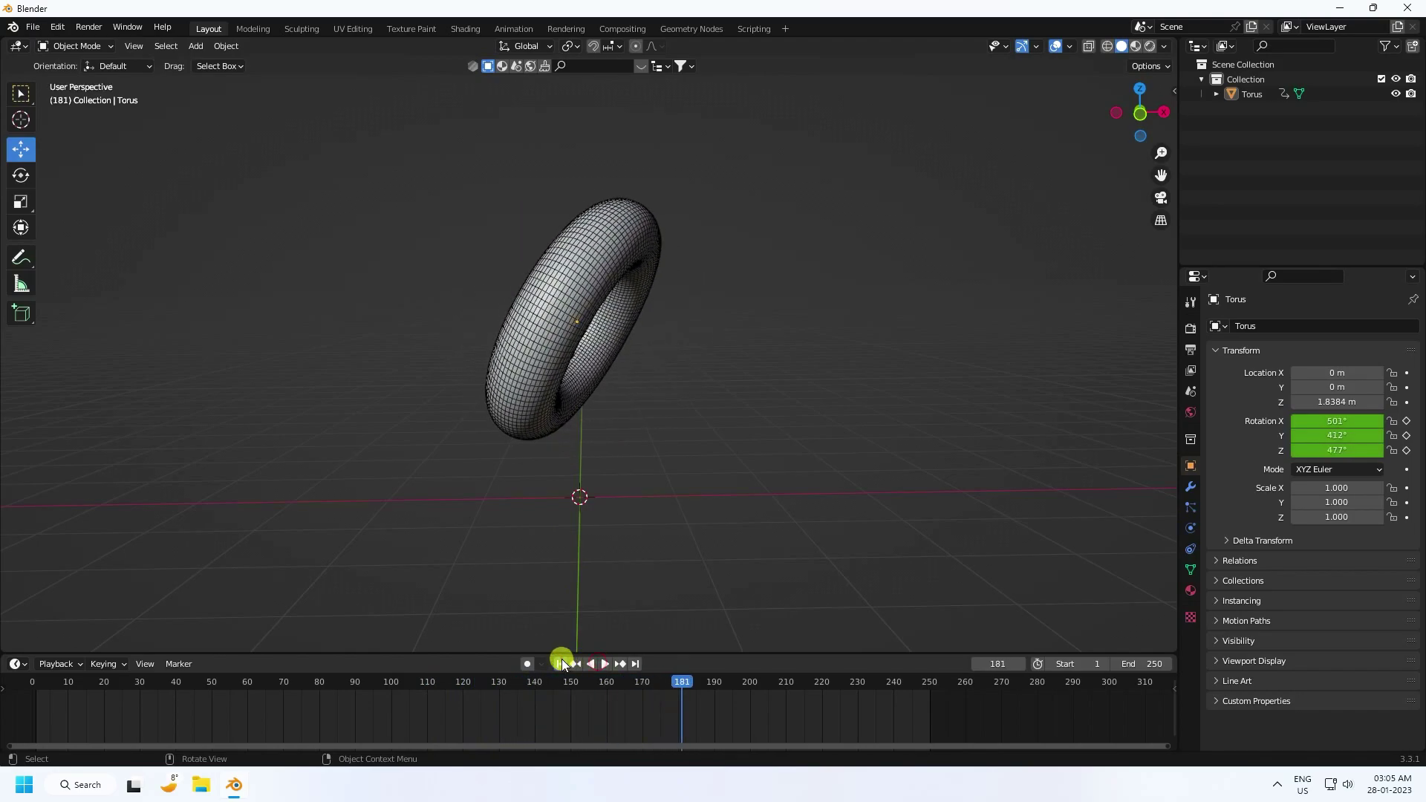
pyautogui.click(561, 664)
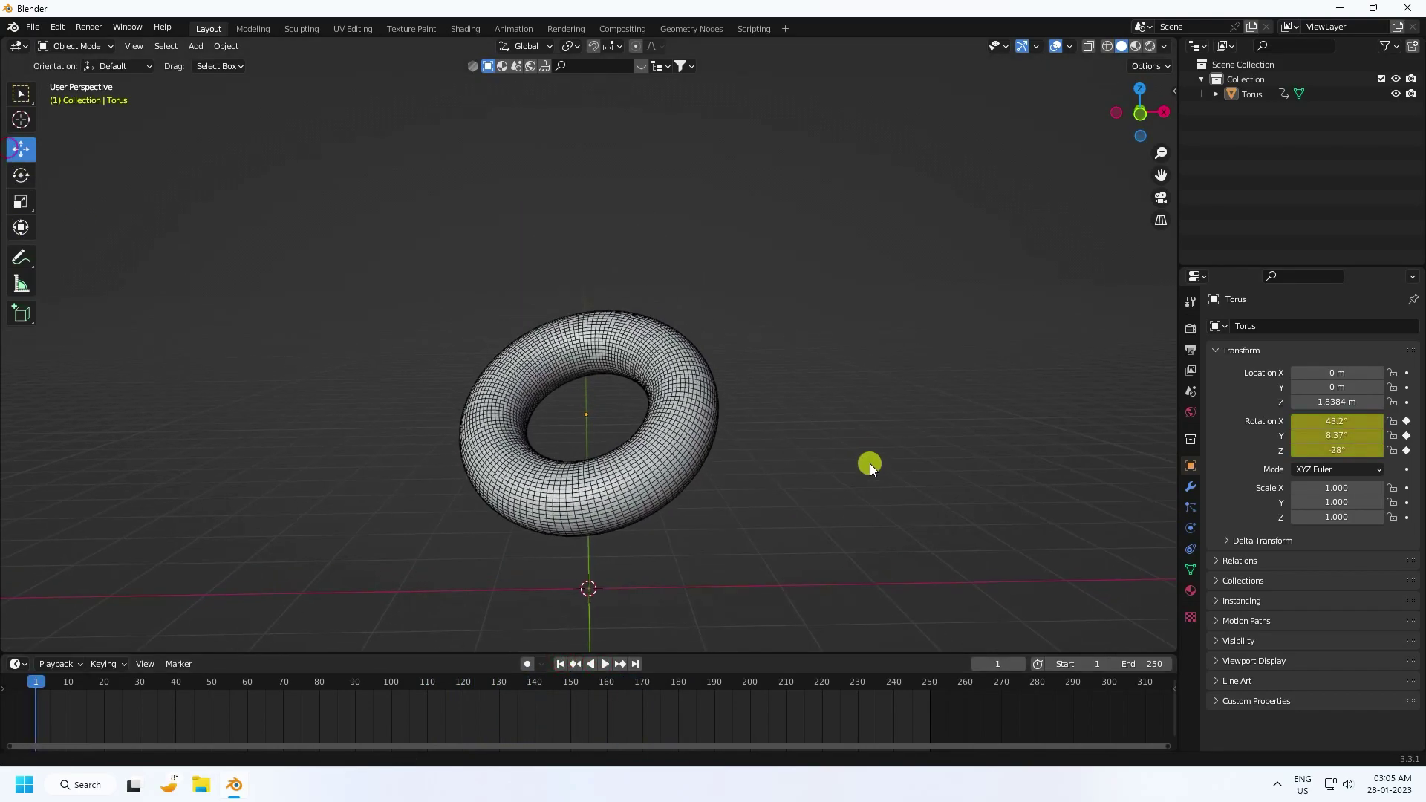
# - Duplicate the torus and move the copy up along the Z axis to a height of about 4.25 m
pyautogui.moveTo(870, 463); pyautogui.dragTo(669, 403, button='middle')
pyautogui.click(669, 404)
pyautogui.scroll(-3, 592, 404)
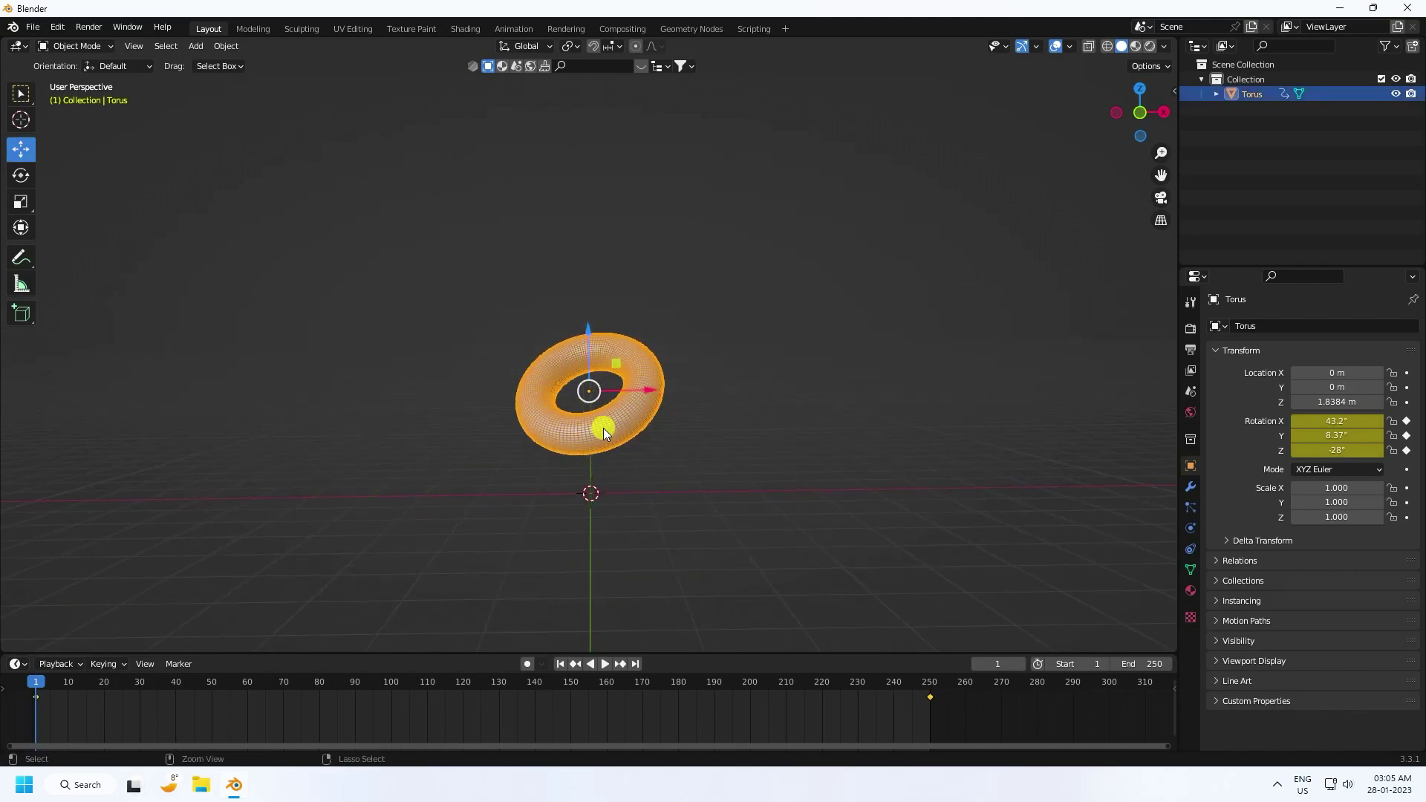
pyautogui.hotkey('ctrl', 'c')
pyautogui.hotkey('ctrl', 'v')
pyautogui.moveTo(589, 327); pyautogui.dragTo(639, 249)
# - At frame 250, set the upper torus's rotation to about X 776°, Y 579° and Z 602°, and insert a rotation keyframe
pyautogui.click(21, 175)
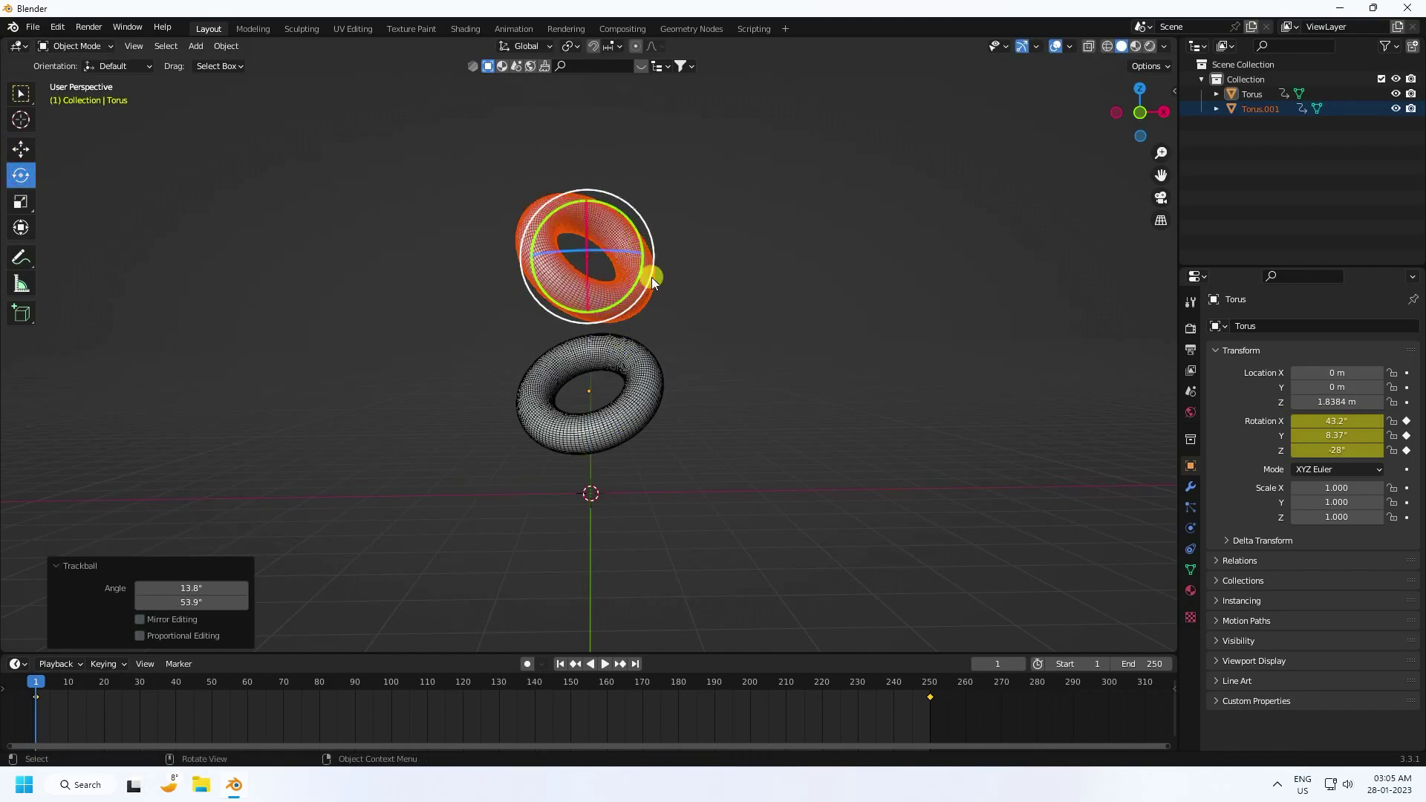
pyautogui.click(633, 664)
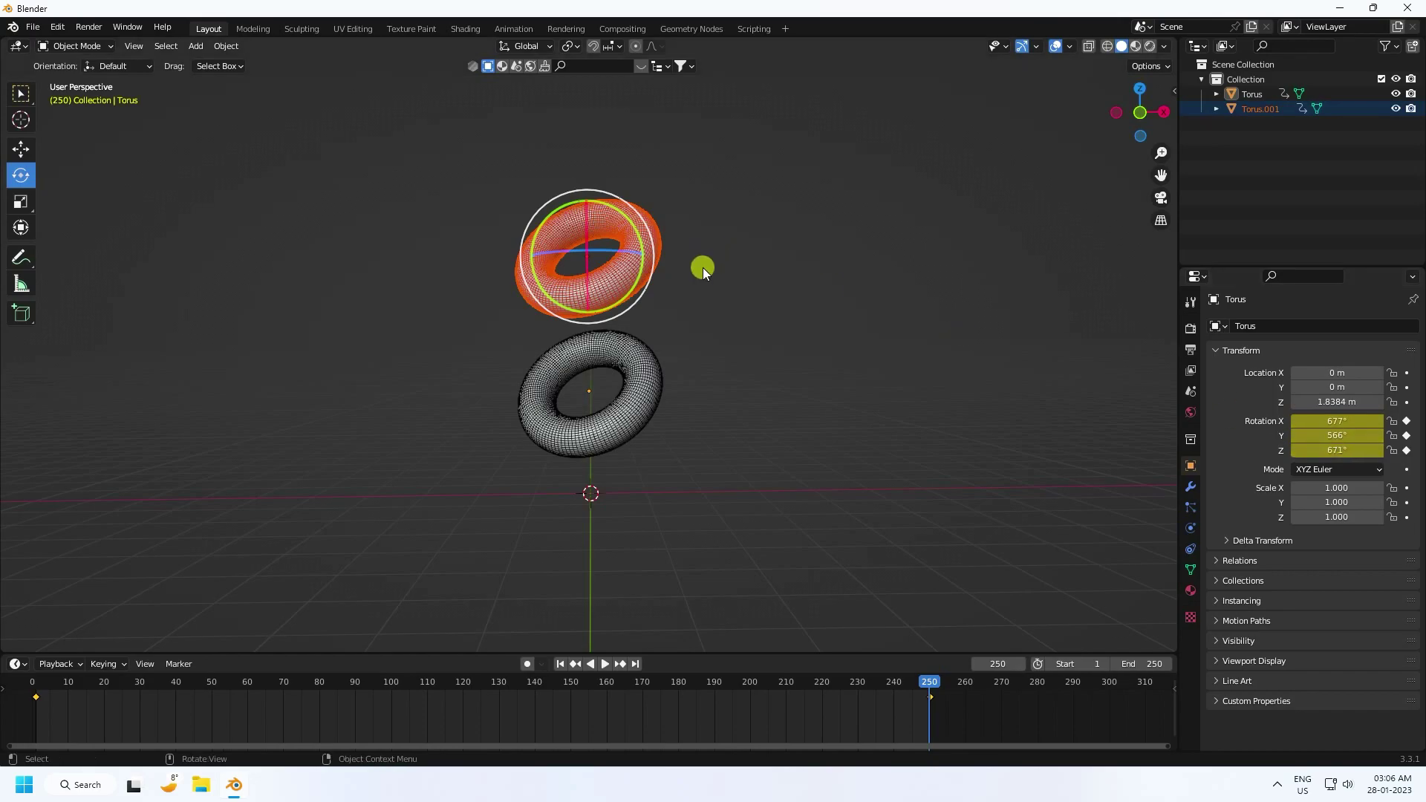
pyautogui.click(659, 230)
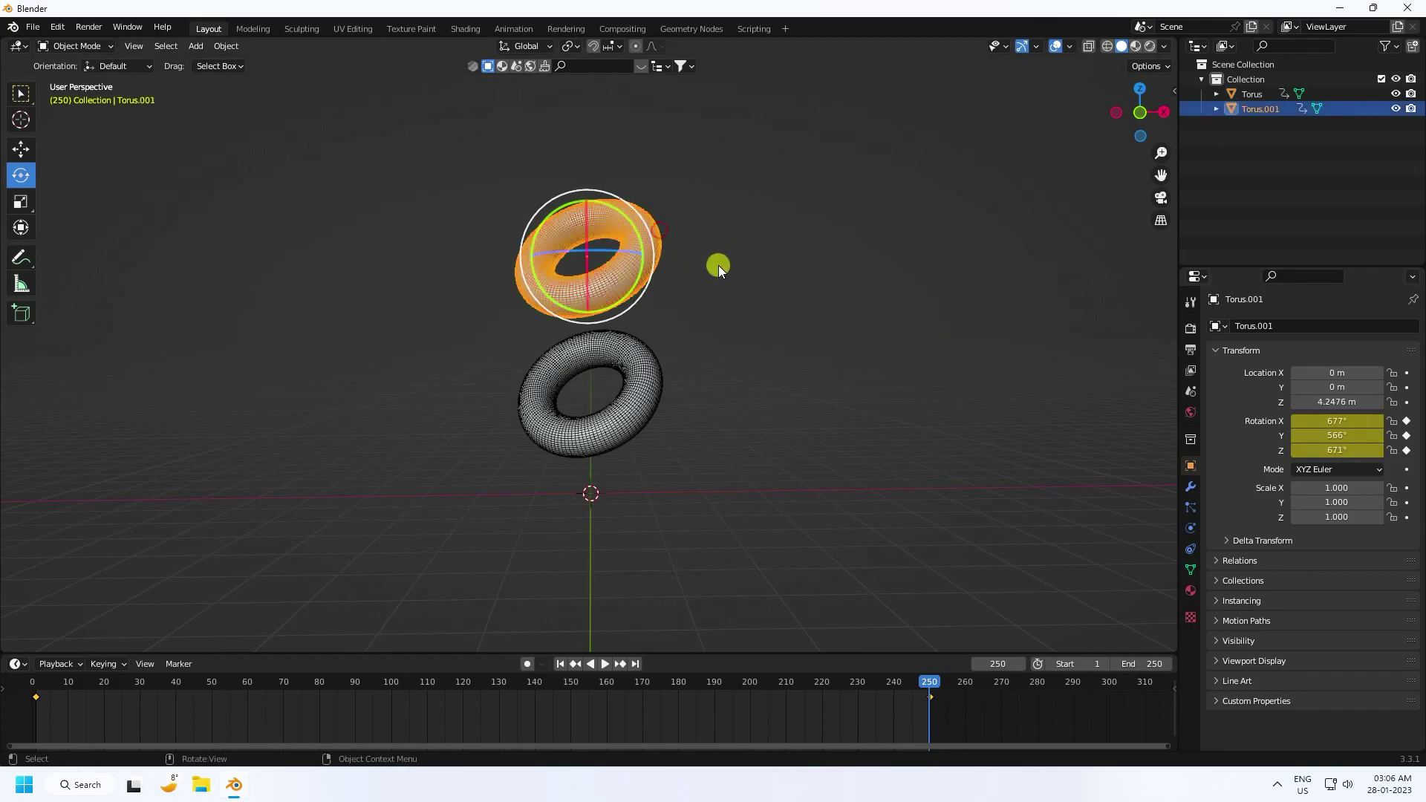
pyautogui.click(19, 155)
pyautogui.moveTo(1330, 424); pyautogui.dragTo(504, 518)
pyautogui.moveTo(1330, 424); pyautogui.dragTo(1142, 488)
pyautogui.moveTo(1346, 444); pyautogui.dragTo(1222, 422)
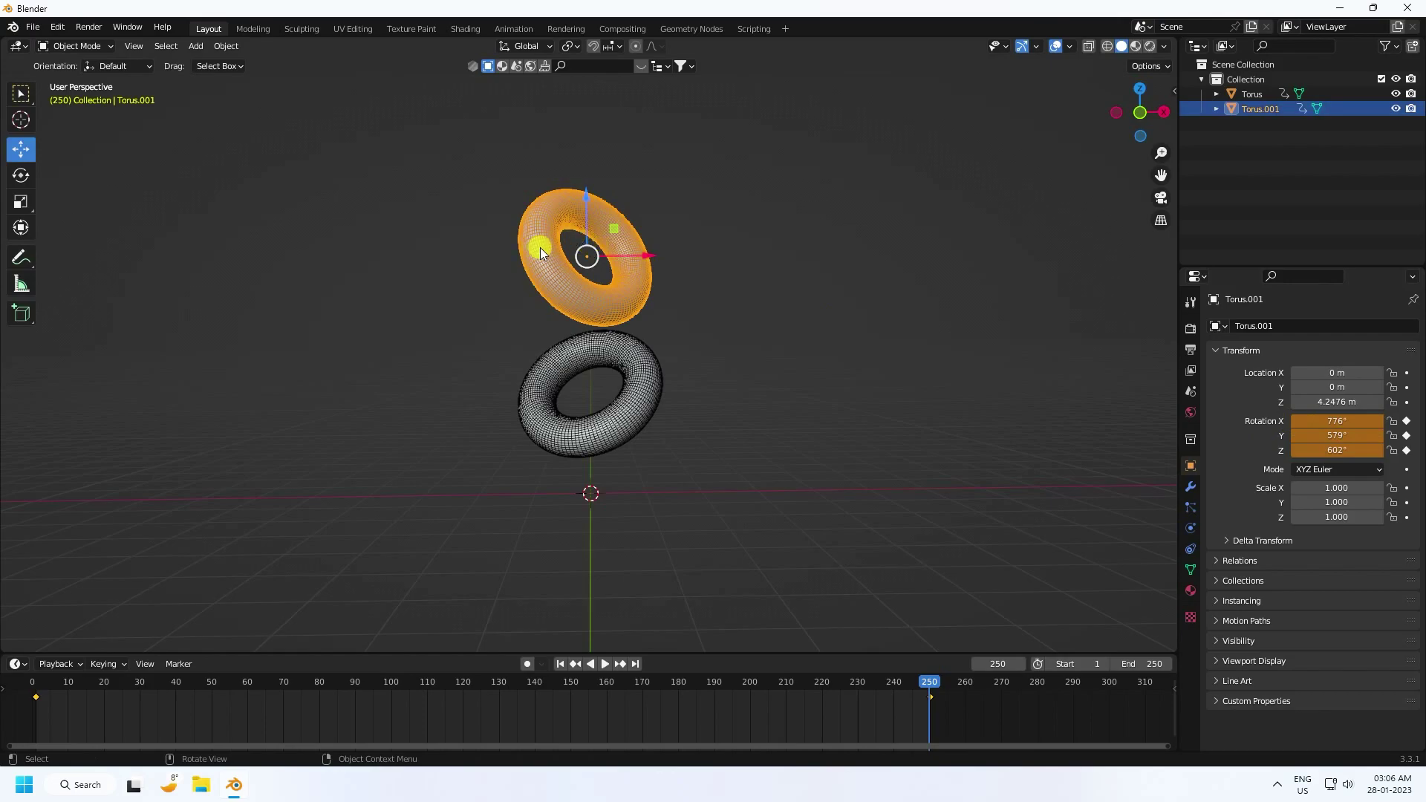
pyautogui.press('i')
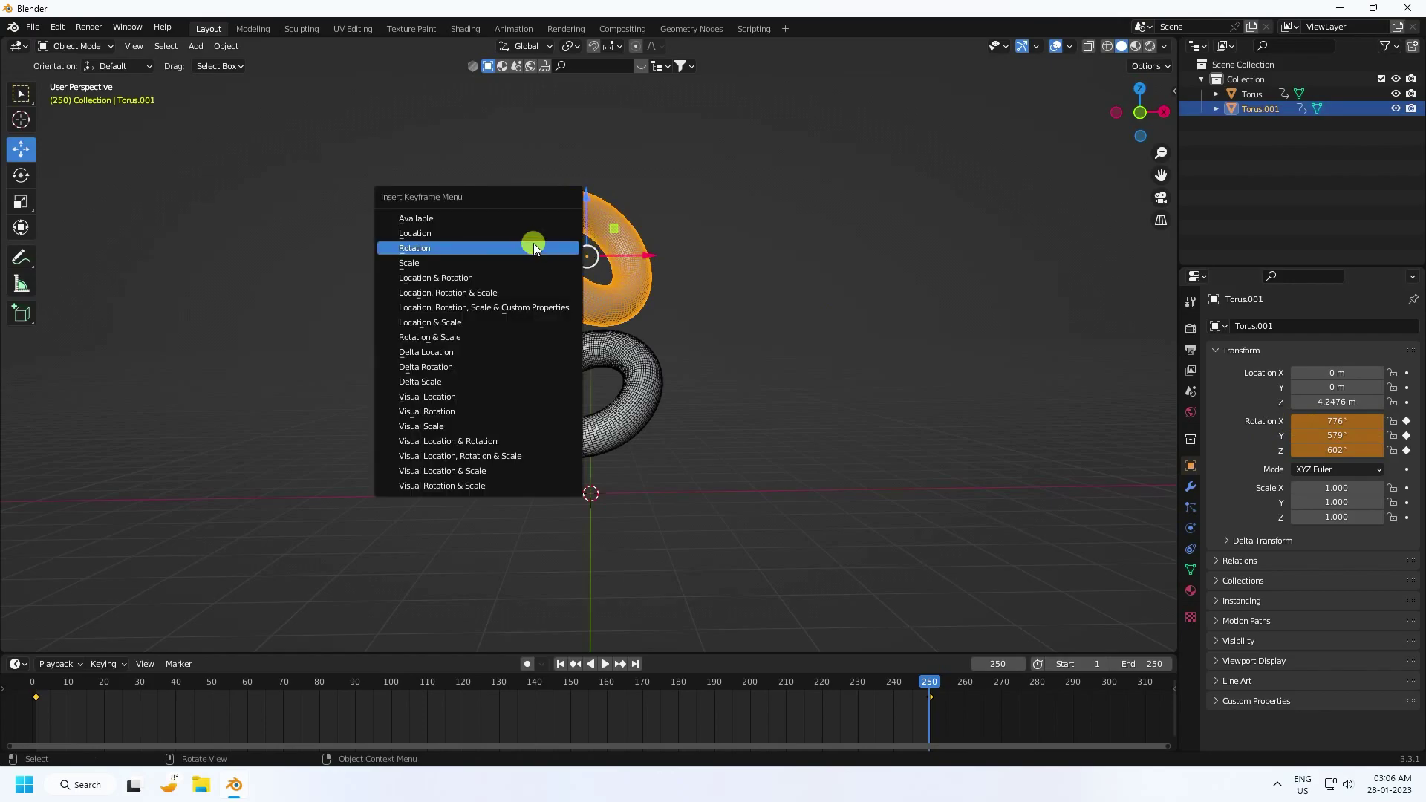
pyautogui.click(534, 245)
# - Play the animation of both rings from the first frame, stop it and return to frame 1
pyautogui.click(560, 664)
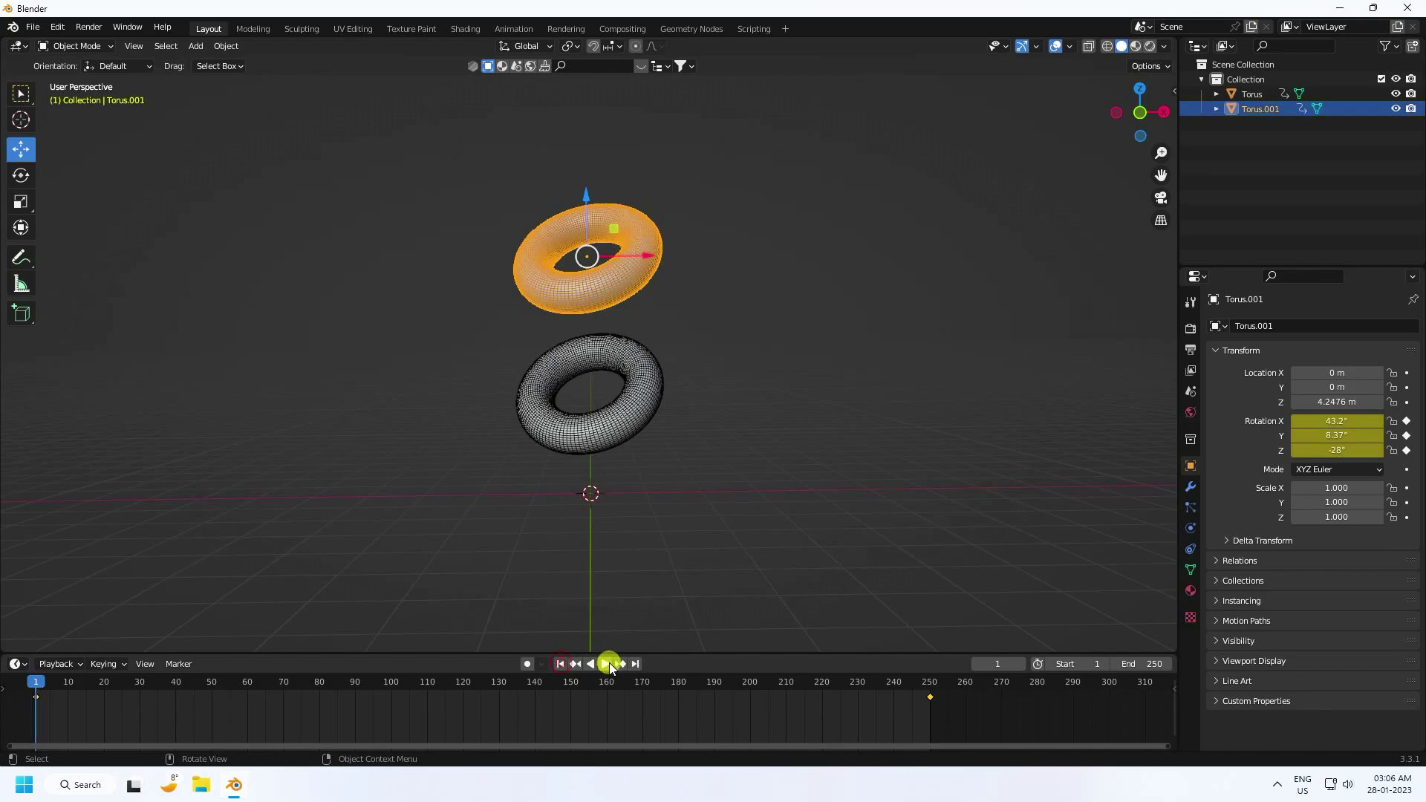
pyautogui.click(606, 663)
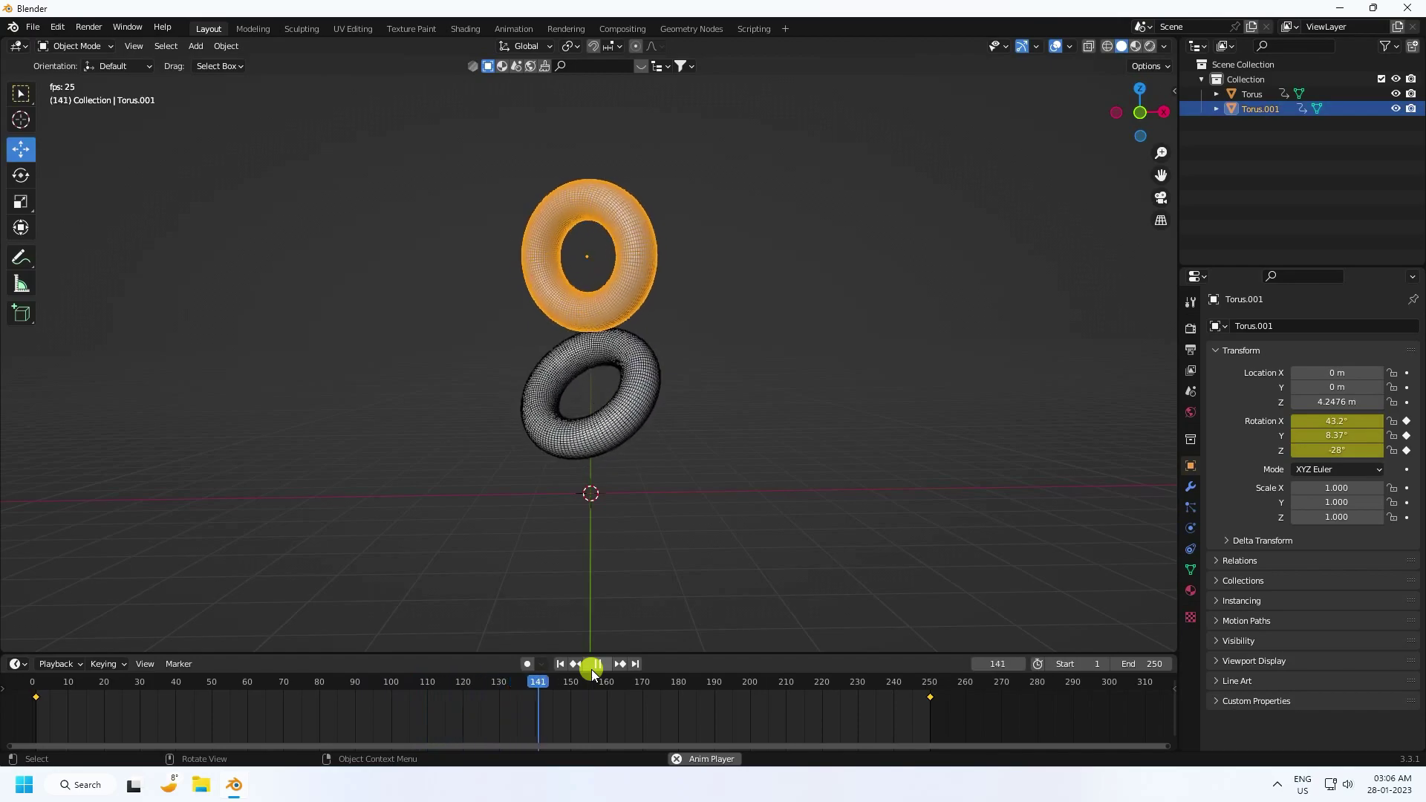
pyautogui.click(591, 670)
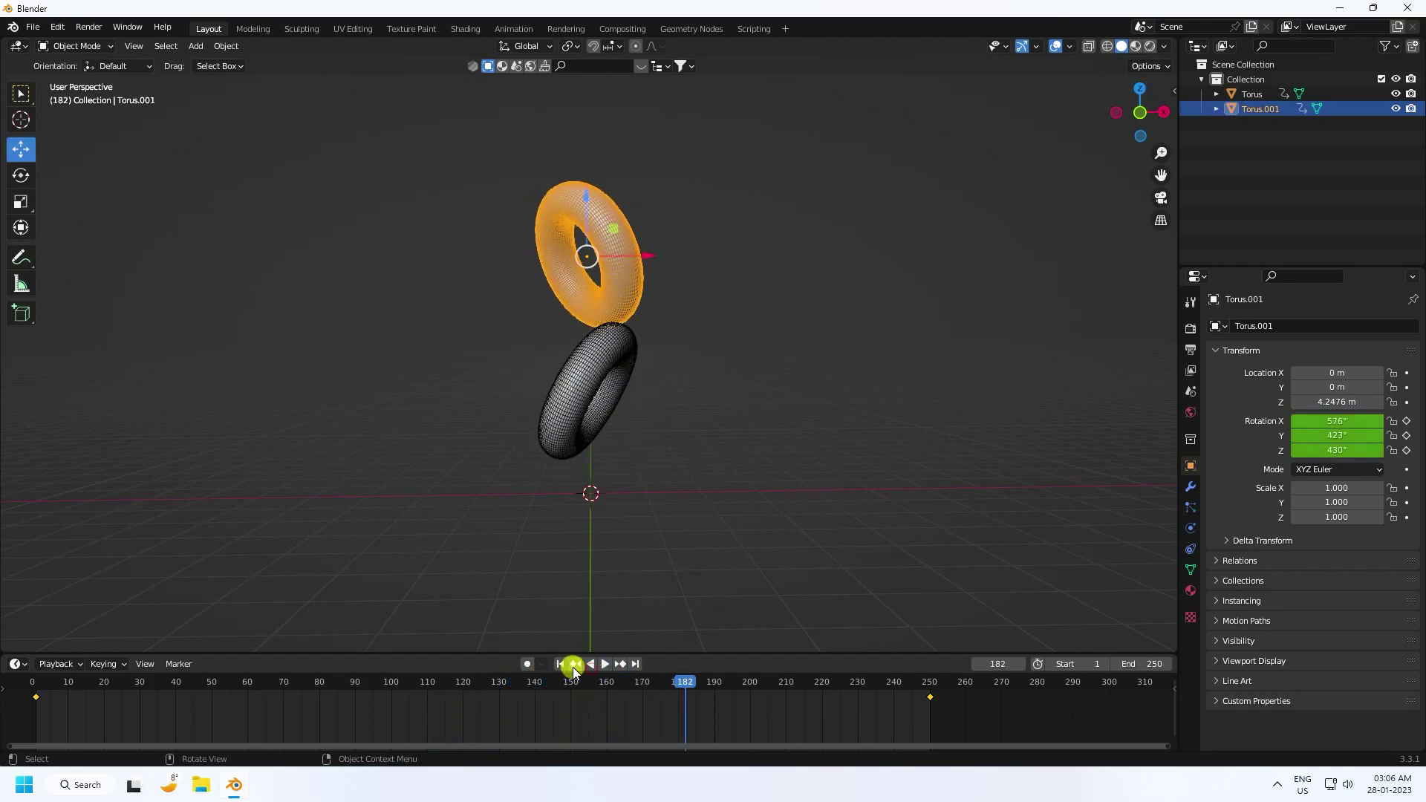
pyautogui.click(575, 664)
# - Raise the upper torus to a height of about 4.72 m and place a copy of it above at about 7.59 m
pyautogui.moveTo(590, 207); pyautogui.dragTo(594, 159)
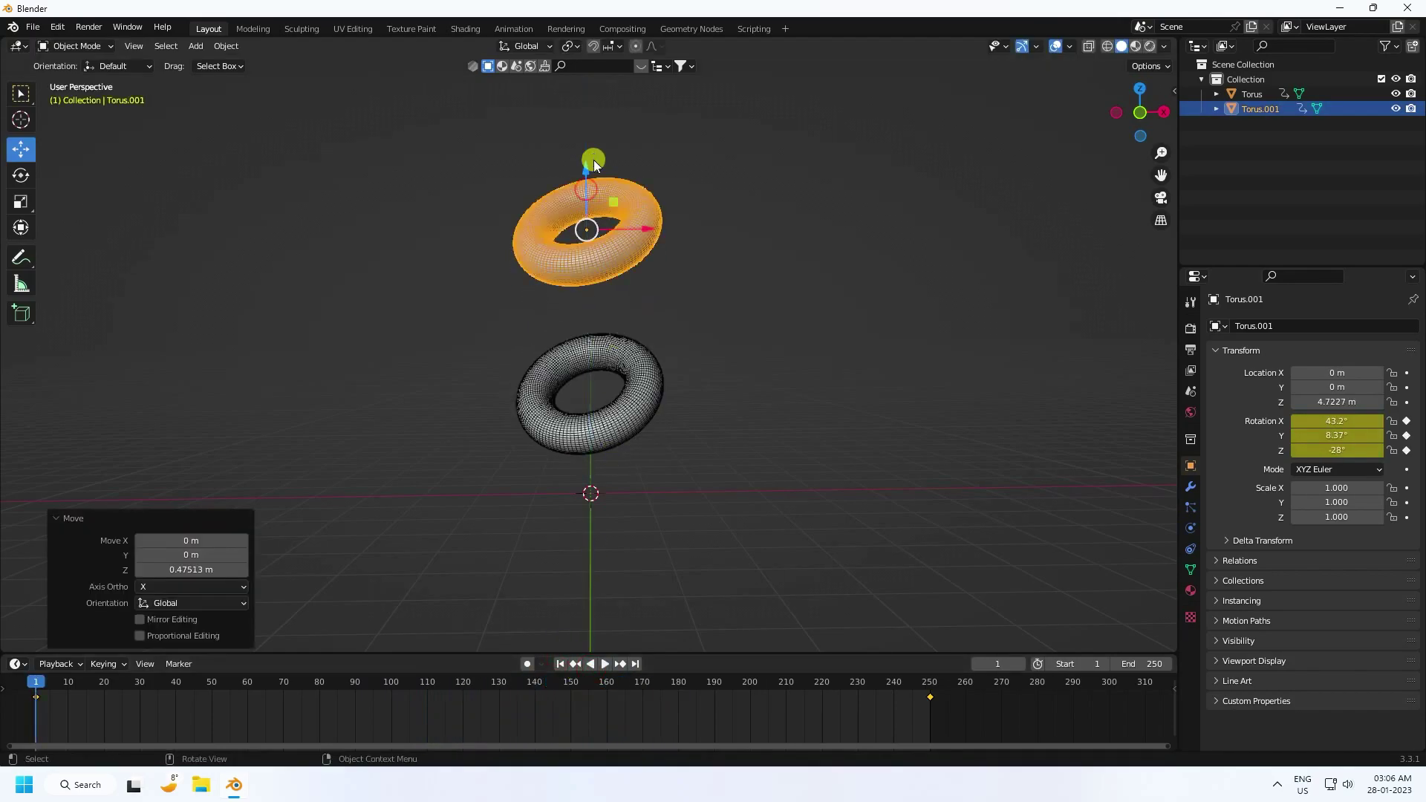
pyautogui.keyDown('shift'); pyautogui.moveTo(687, 302); pyautogui.dragTo(684, 367, button='middle'); pyautogui.keyUp('shift')
pyautogui.hotkey('ctrl', 'c')
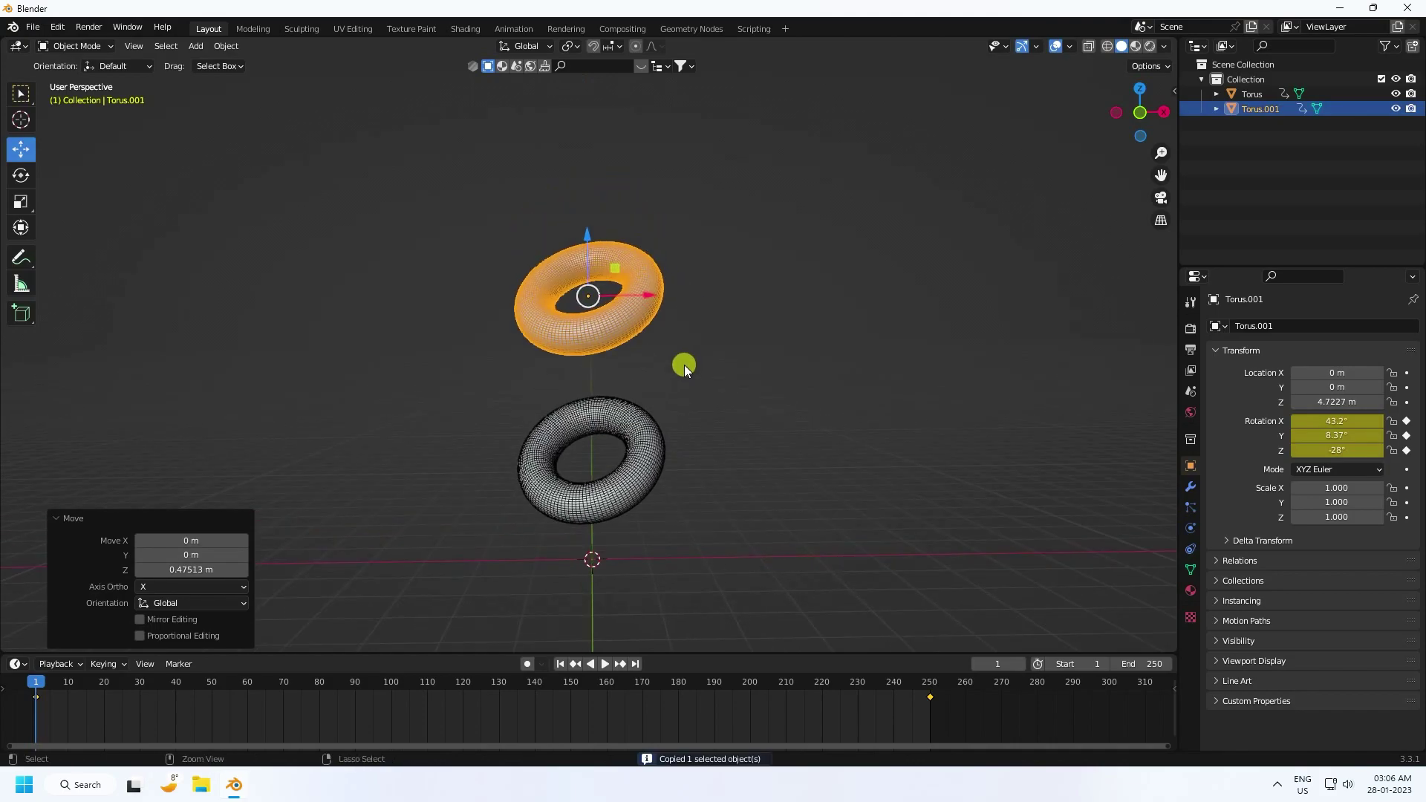
pyautogui.hotkey('ctrl', 'v')
pyautogui.moveTo(591, 226); pyautogui.dragTo(592, 60)
pyautogui.scroll(-2, 579, 297)
pyautogui.click(20, 175)
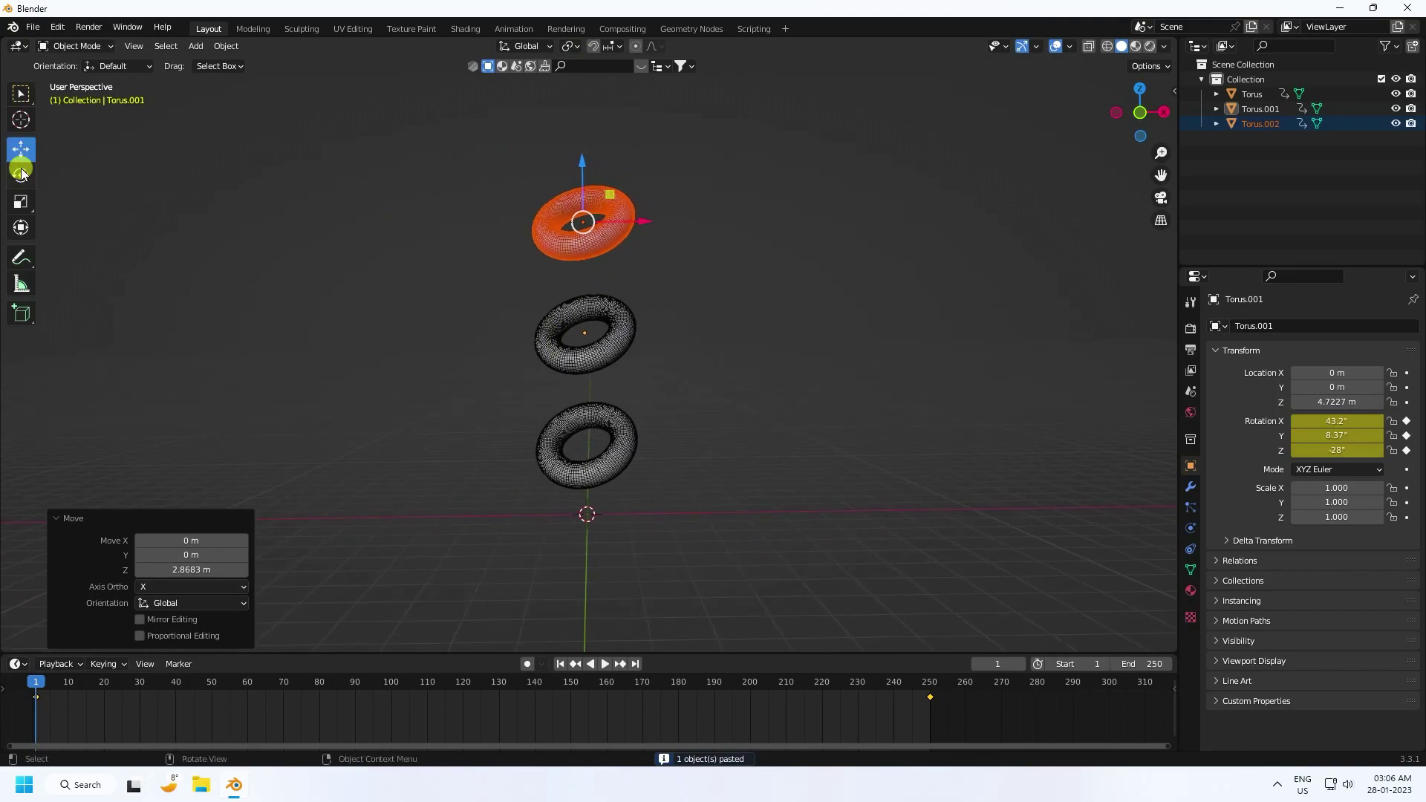
pyautogui.moveTo(525, 234); pyautogui.dragTo(557, 215)
pyautogui.click(533, 221)
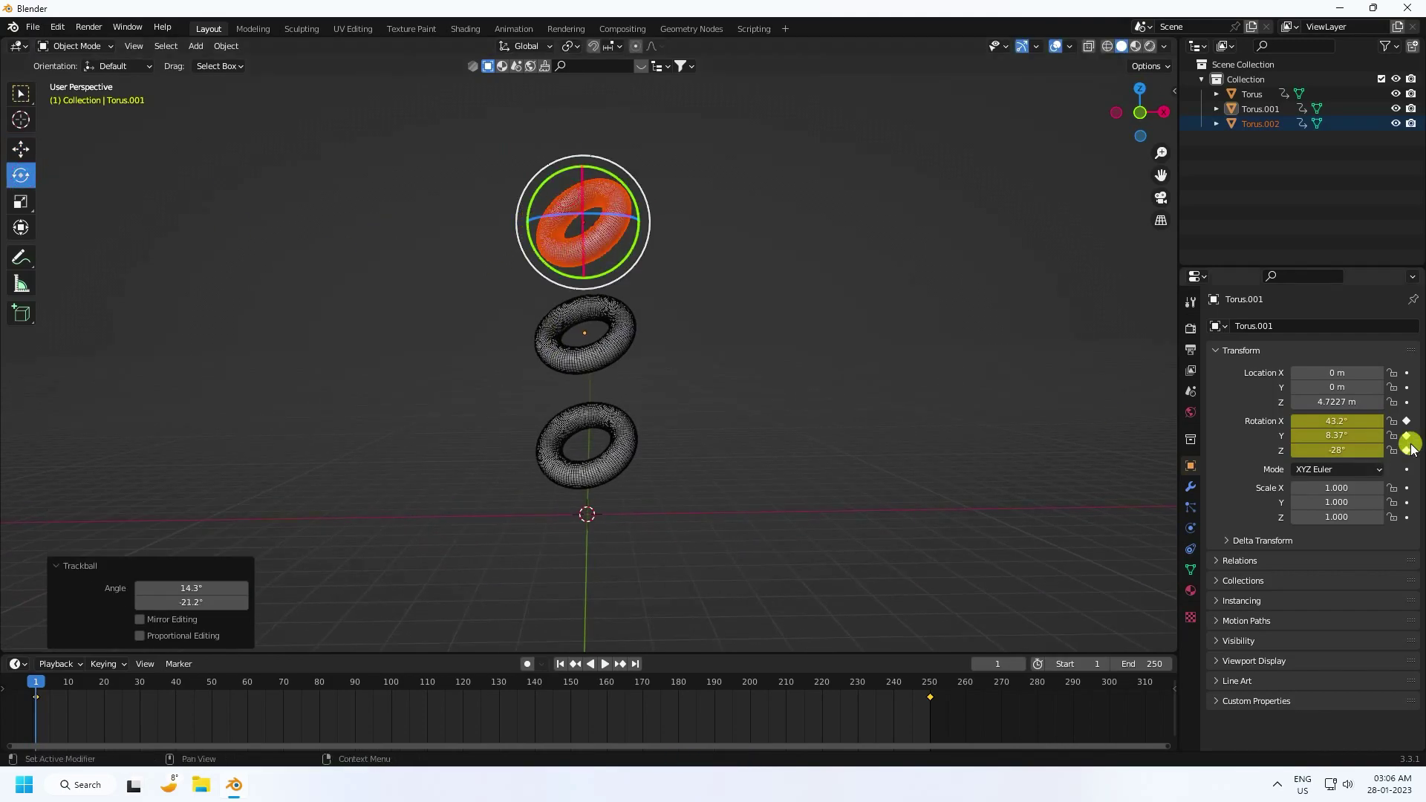
pyautogui.moveTo(1337, 420); pyautogui.dragTo(958, 455)
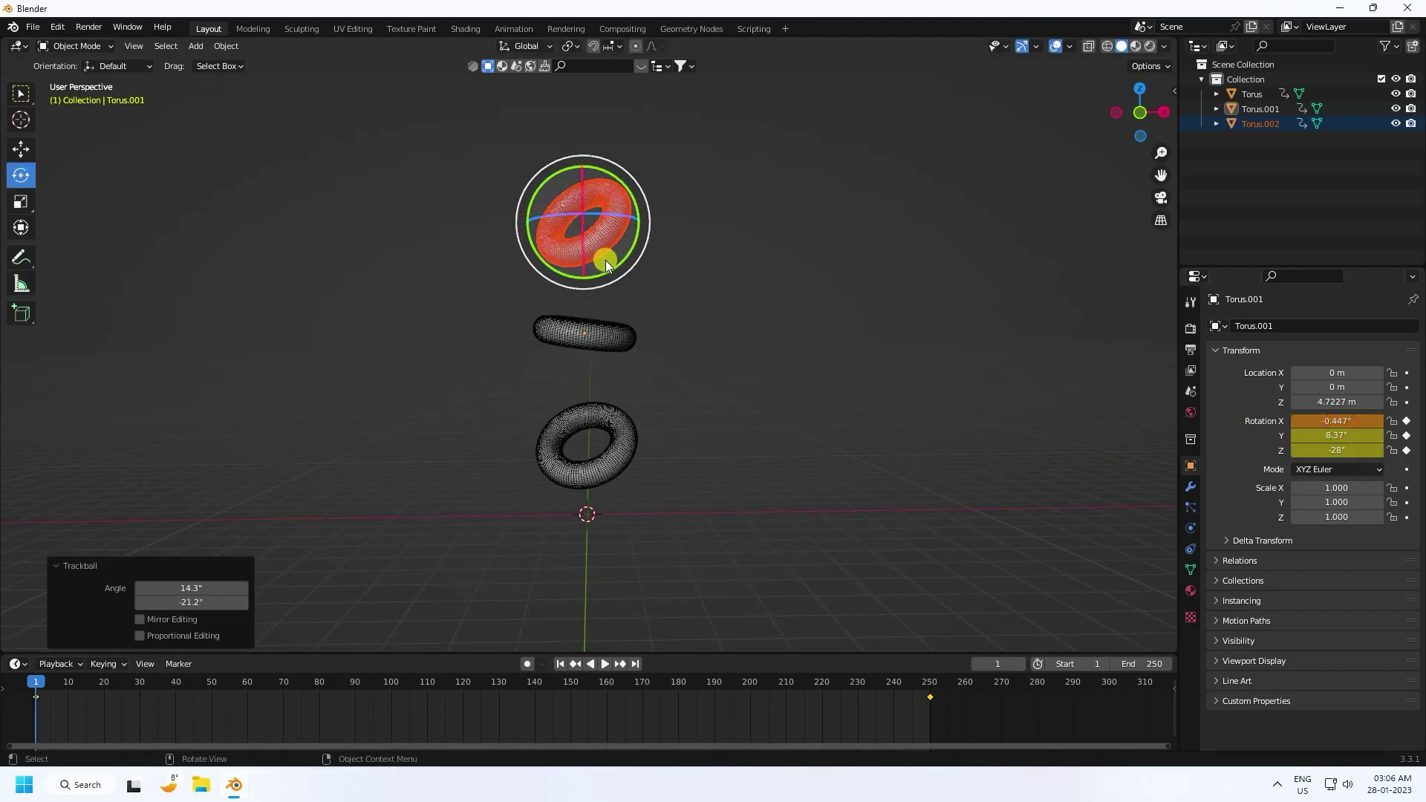
pyautogui.hotkey('ctrl', 'z')
# - At frame 1, set the topmost torus's rotation to about X -83.1°, Y -141° and Z 27.5°, and insert a rotation keyframe
pyautogui.click(602, 236)
pyautogui.click(559, 664)
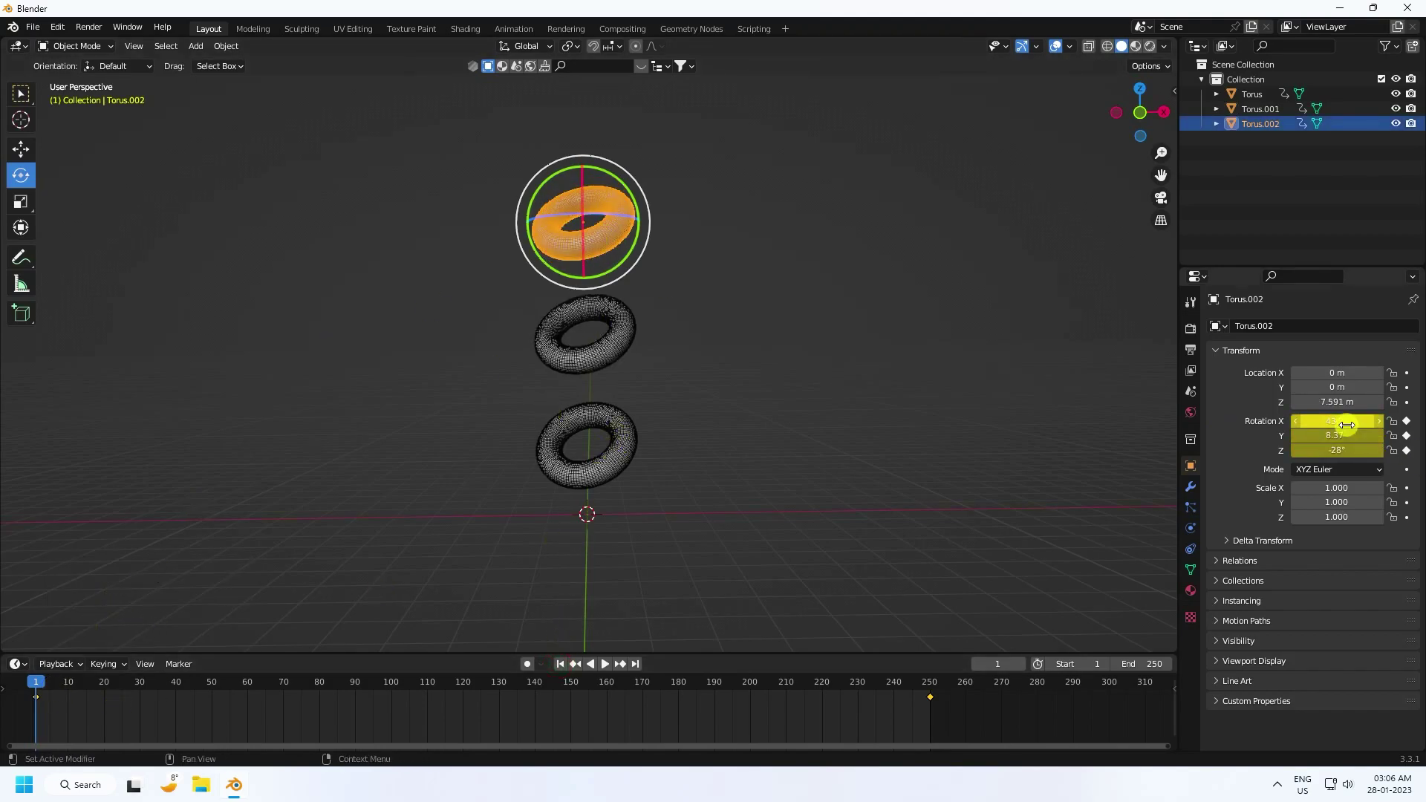
pyautogui.moveTo(1337, 421); pyautogui.dragTo(399, 454)
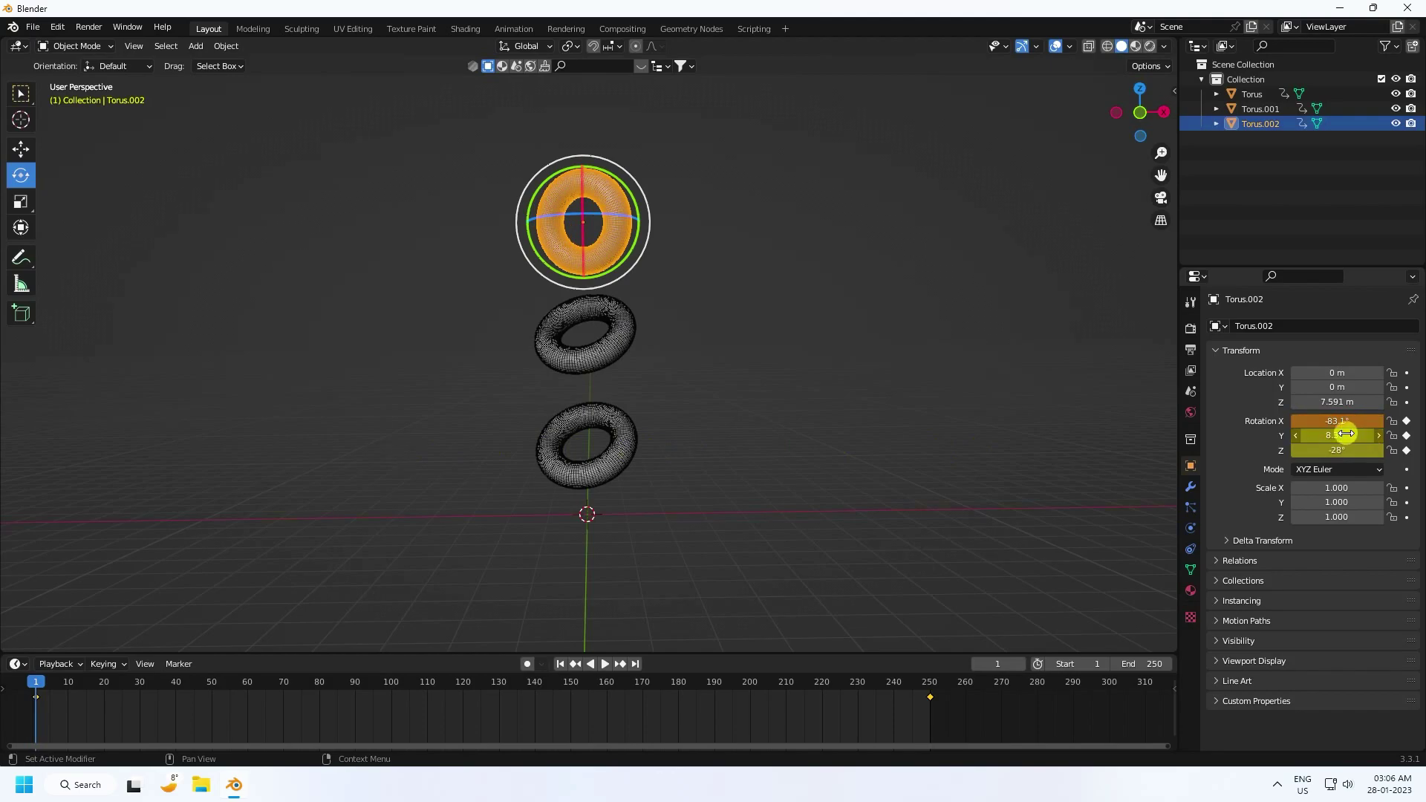
pyautogui.moveTo(1346, 436); pyautogui.dragTo(340, 500)
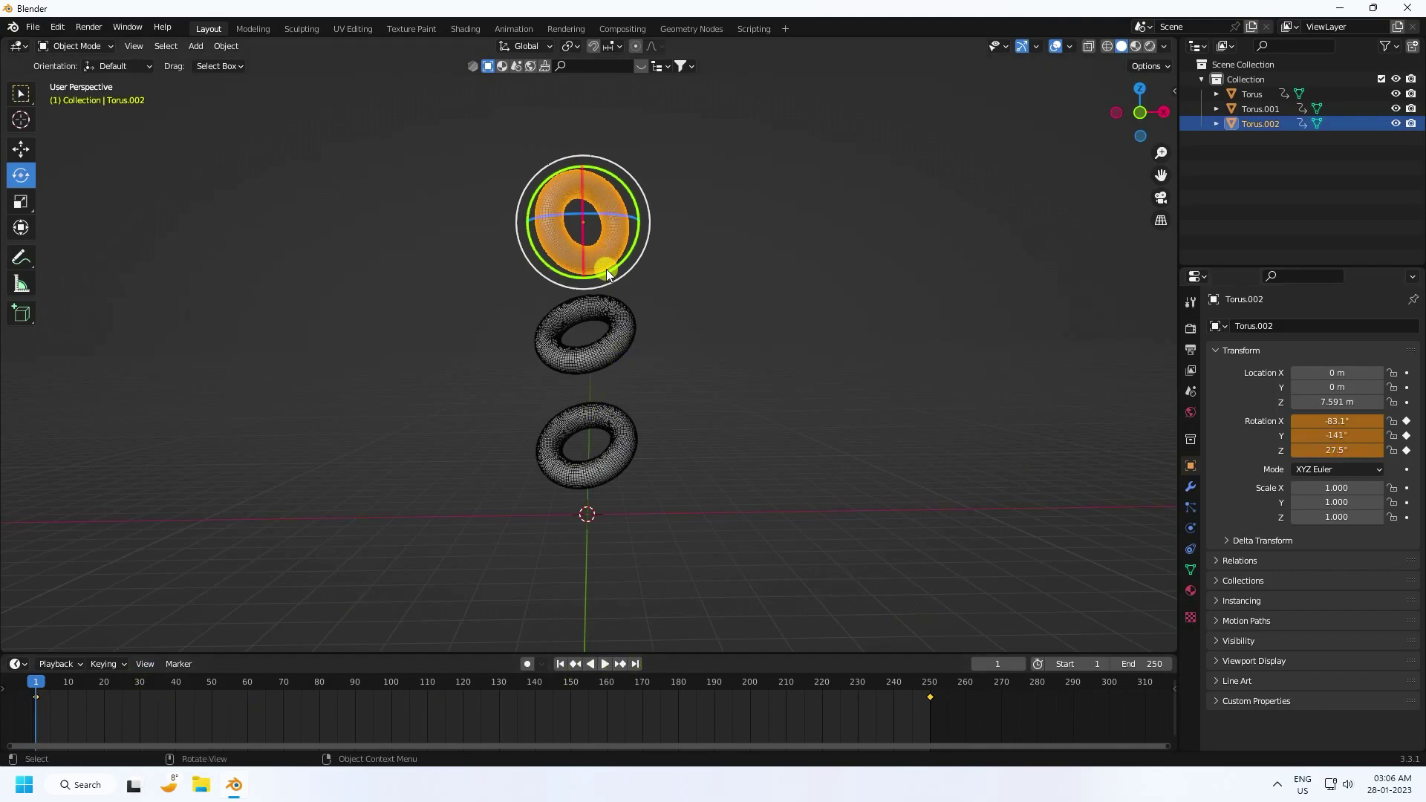
pyautogui.press('i')
pyautogui.click(560, 252)
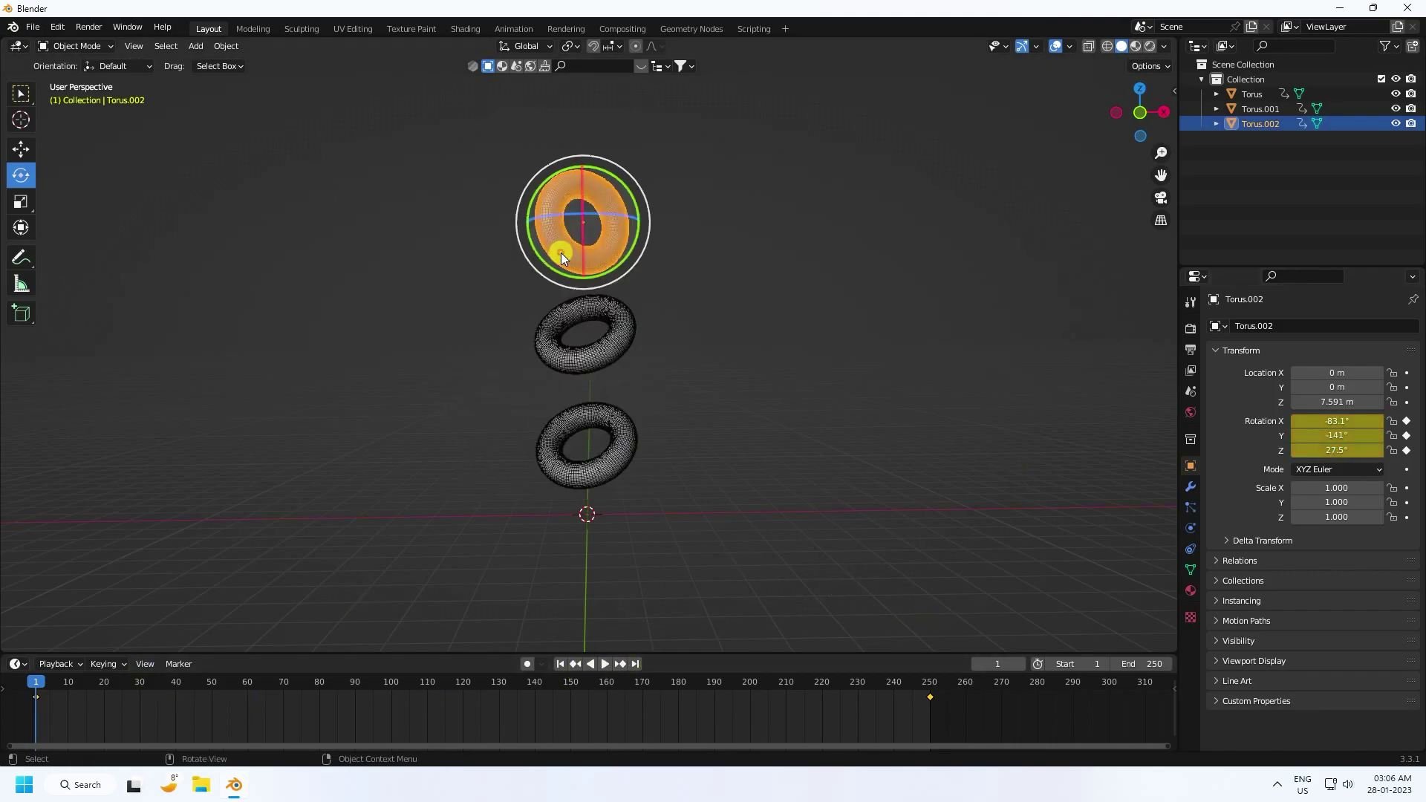
# - At frame 250, set the topmost torus's rotation to about X 574°, Y 313° and Z 453°, and insert a rotation keyframe
pyautogui.click(622, 666)
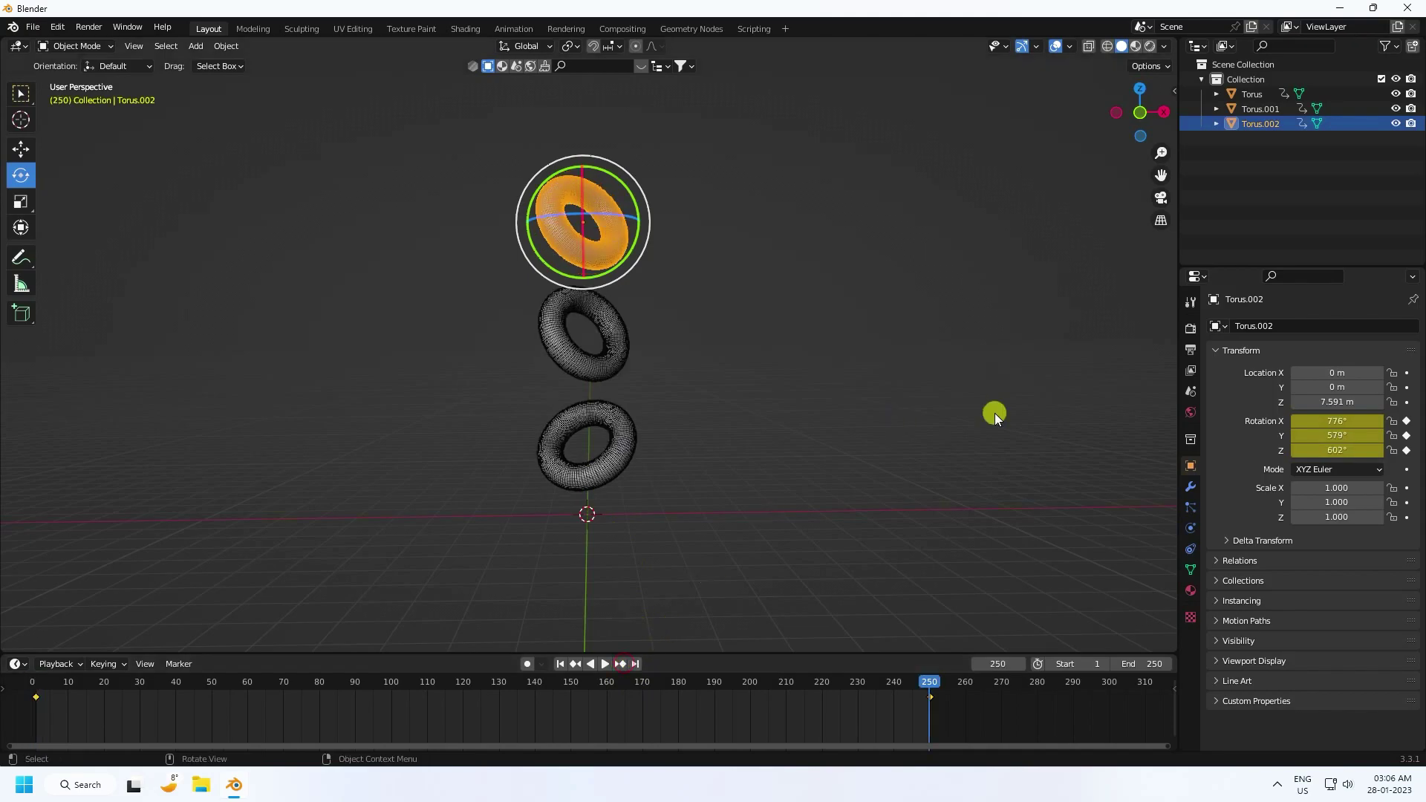
pyautogui.moveTo(1336, 420); pyautogui.dragTo(227, 299)
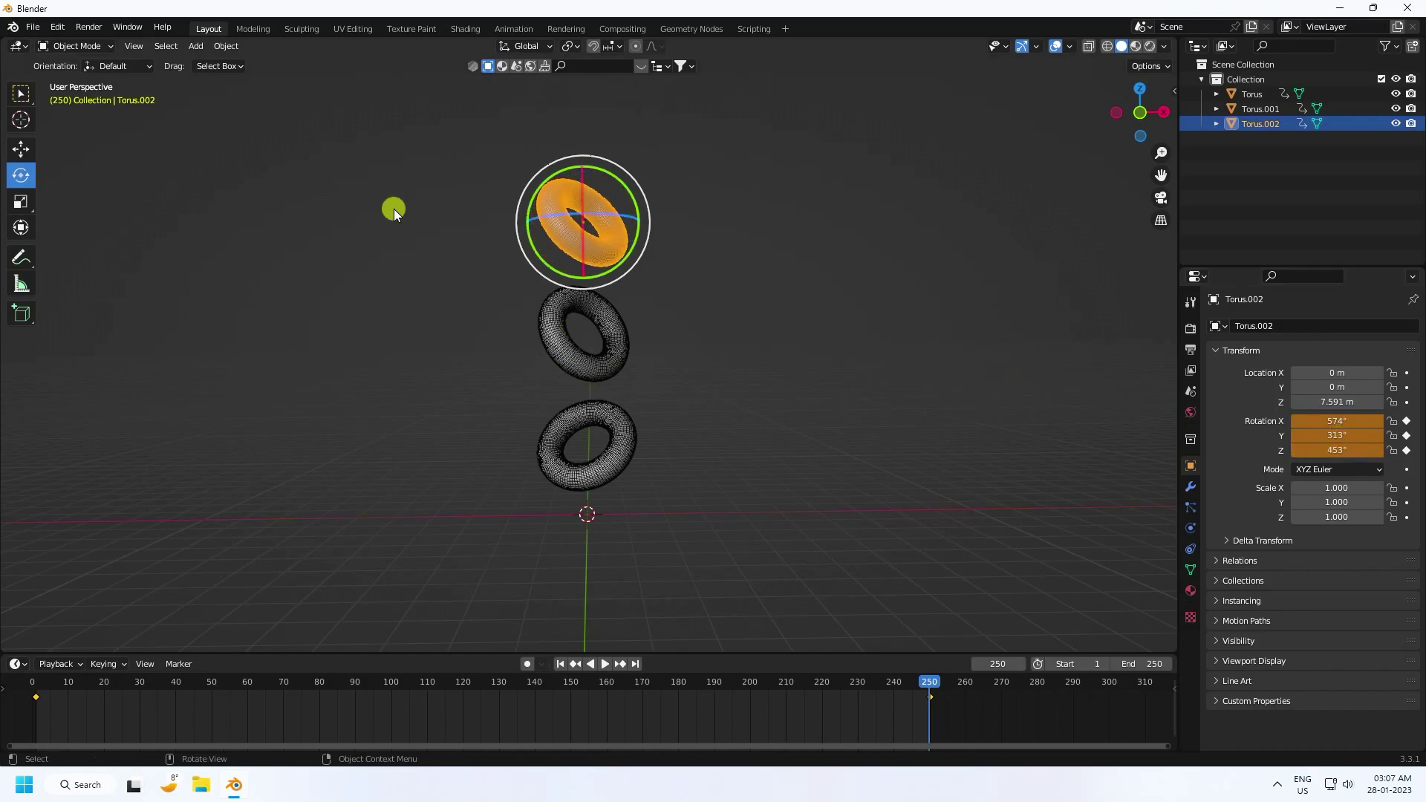
pyautogui.press('i')
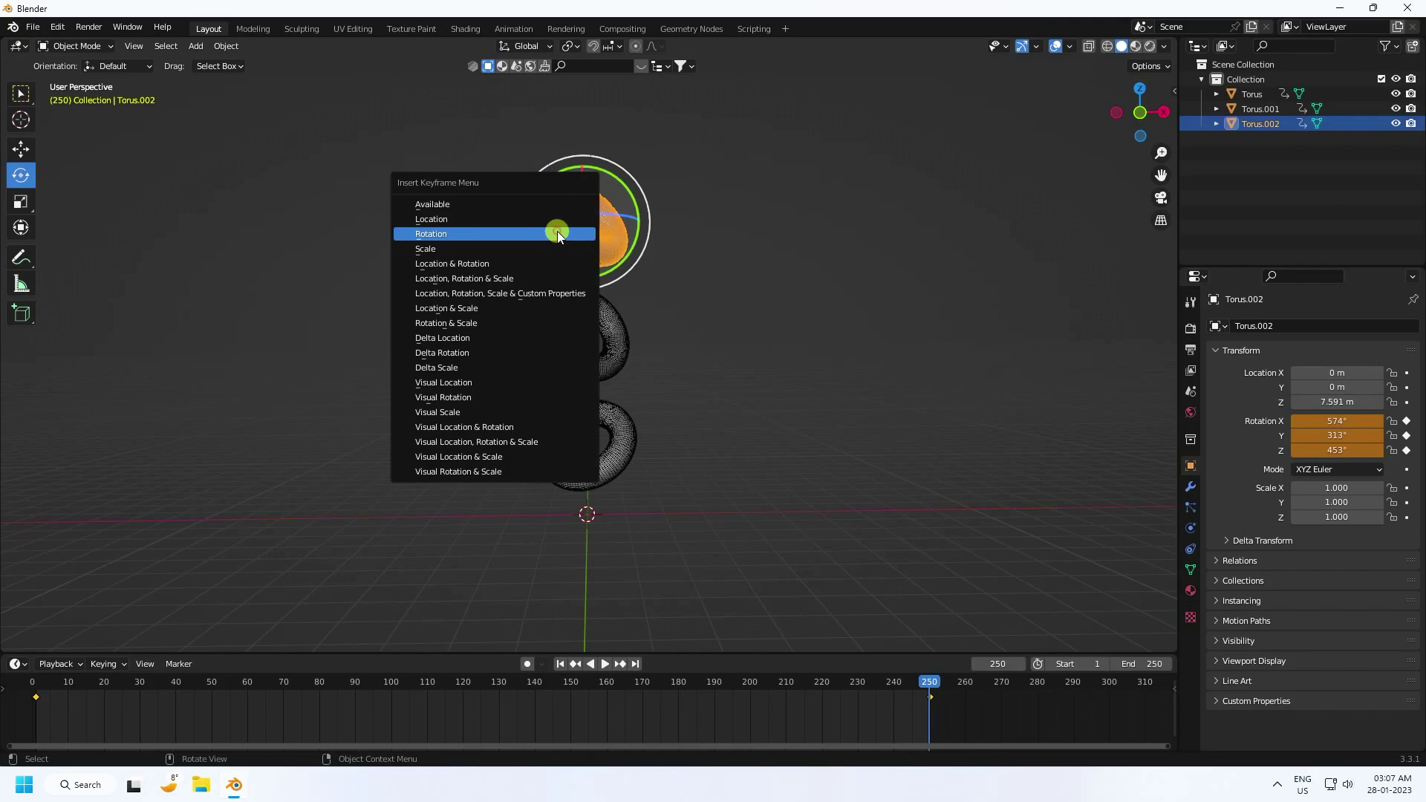
pyautogui.click(557, 233)
# - Deselect the topmost torus and review the spin of all three rings by playing the animation from frame 1, and stop it
pyautogui.click(21, 148)
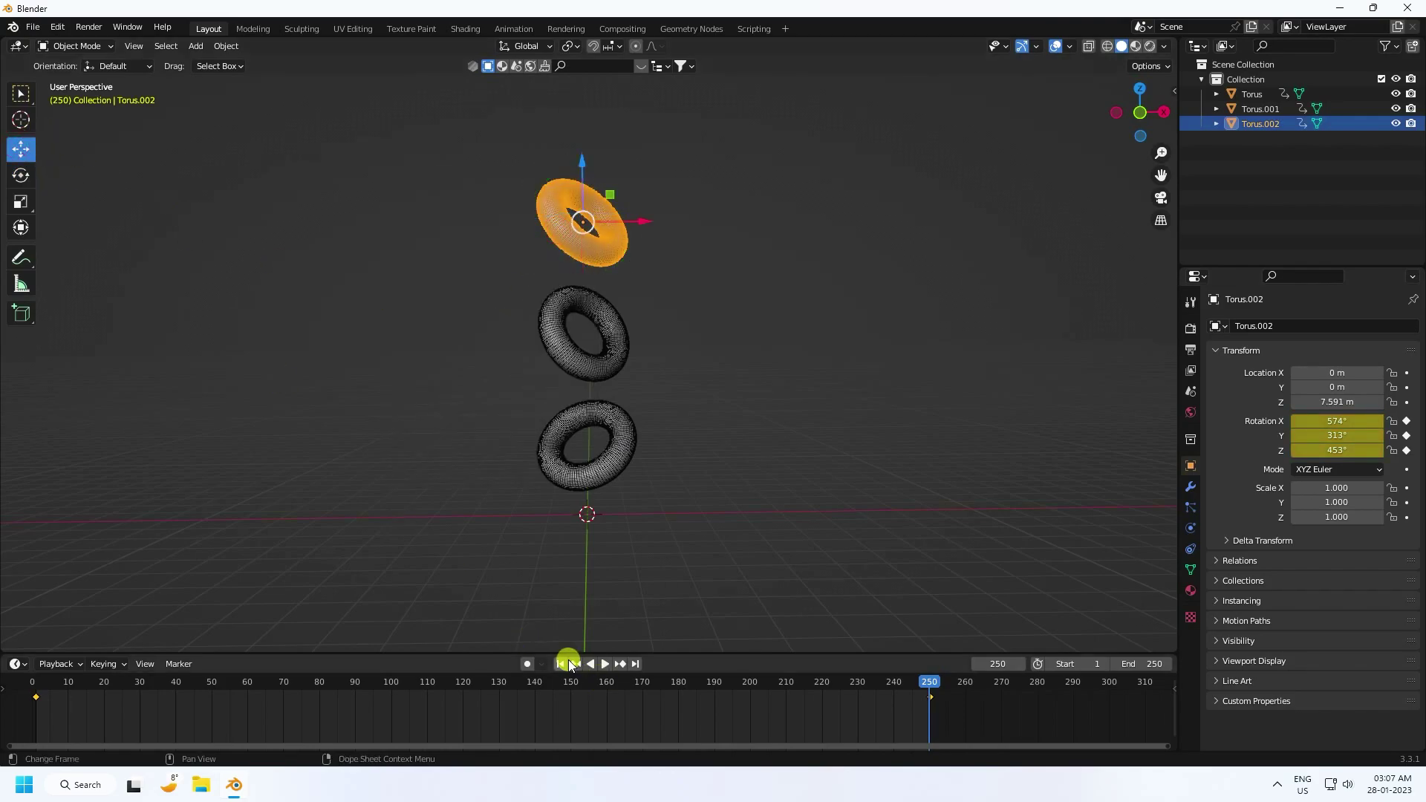
pyautogui.click(560, 663)
pyautogui.click(606, 663)
pyautogui.click(726, 445)
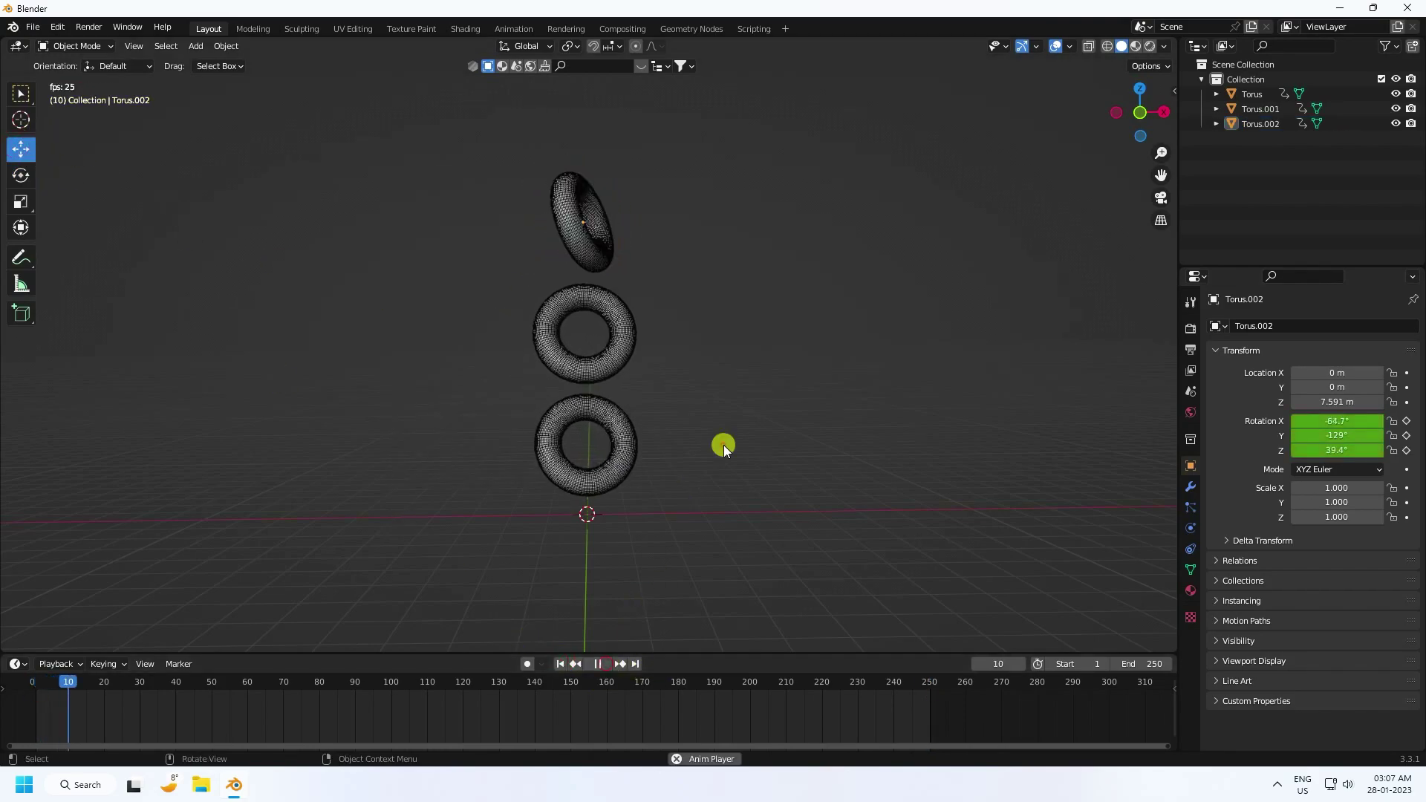
pyautogui.scroll(2, 646, 344)
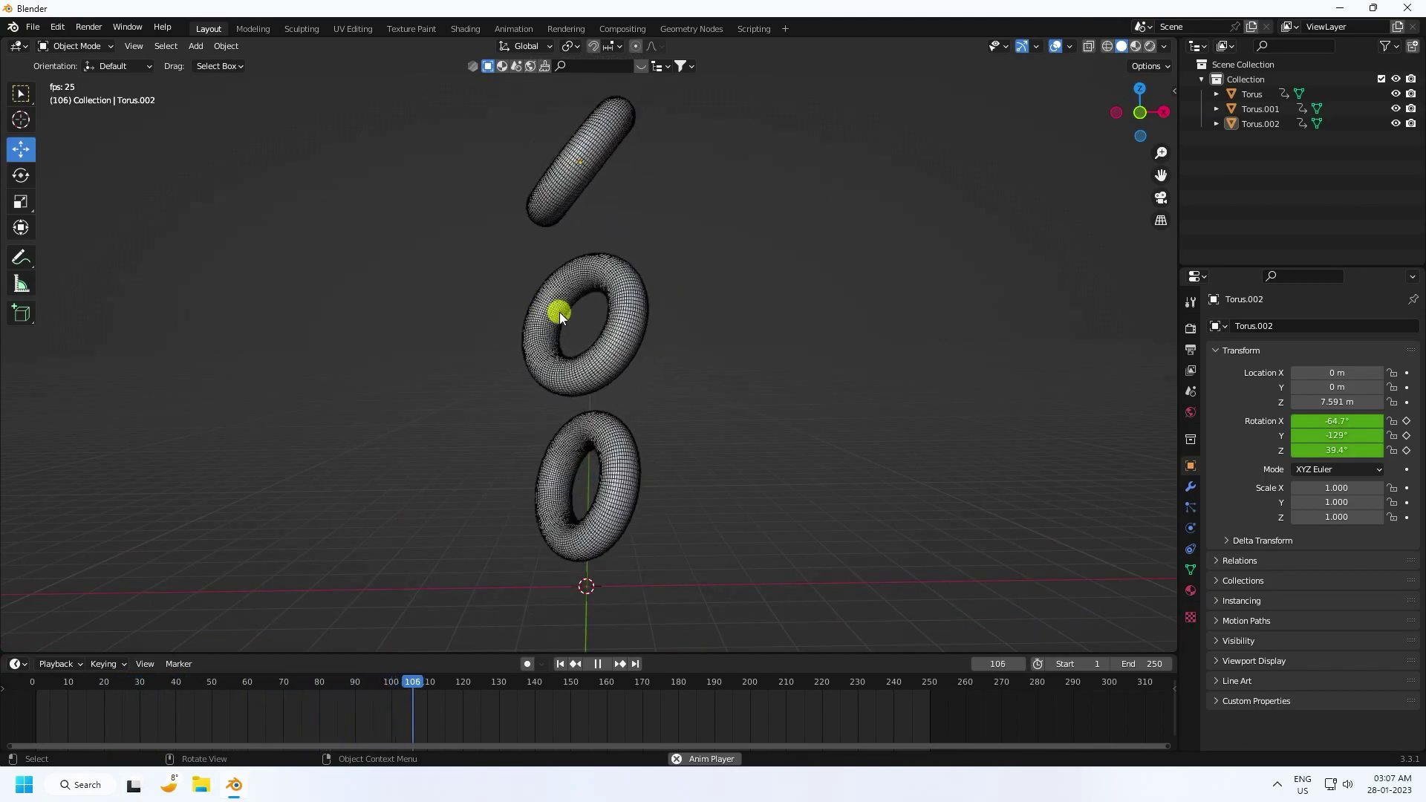
pyautogui.click(597, 663)
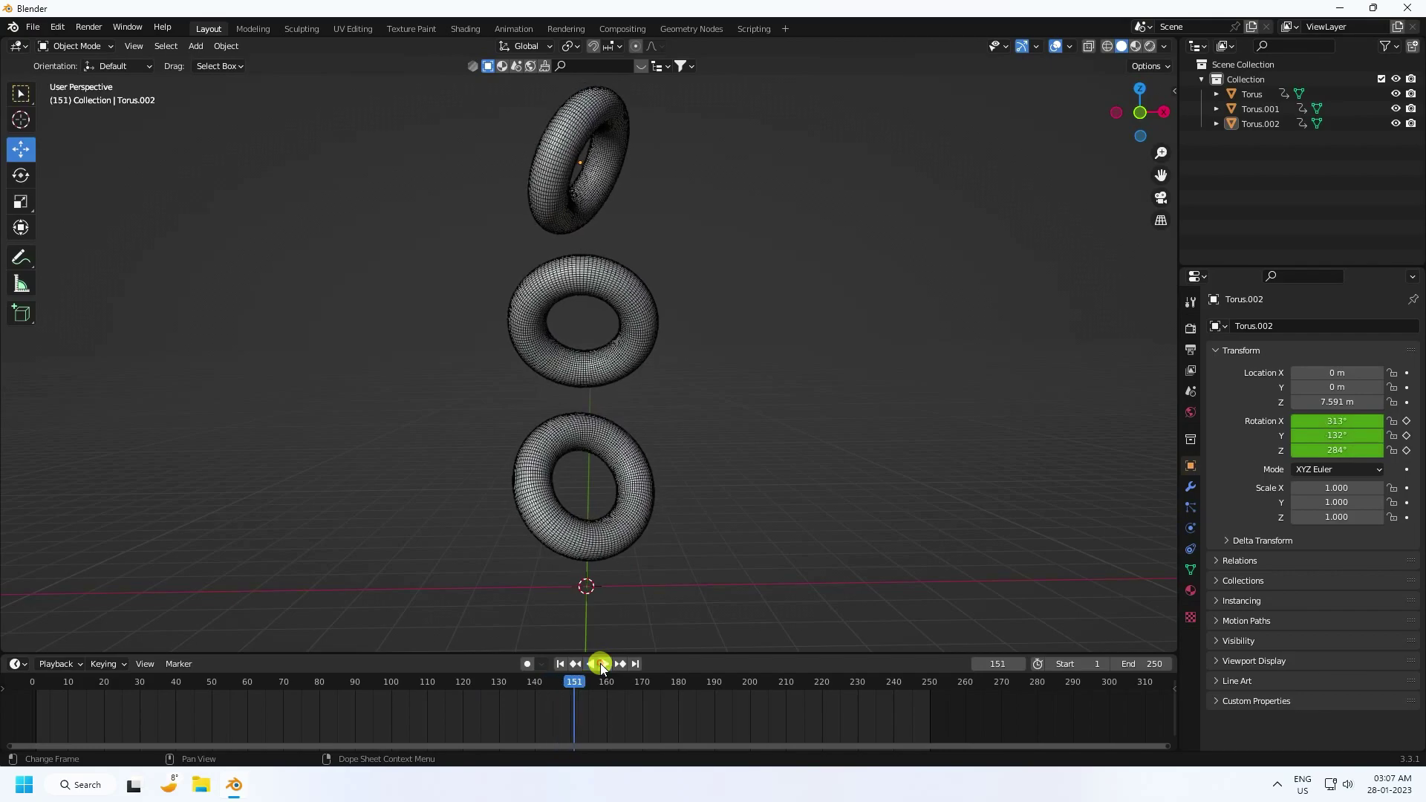
# - Add a UV sphere at the origin and scale it down uniformly to about 0.181
pyautogui.scroll(-2, 567, 467)
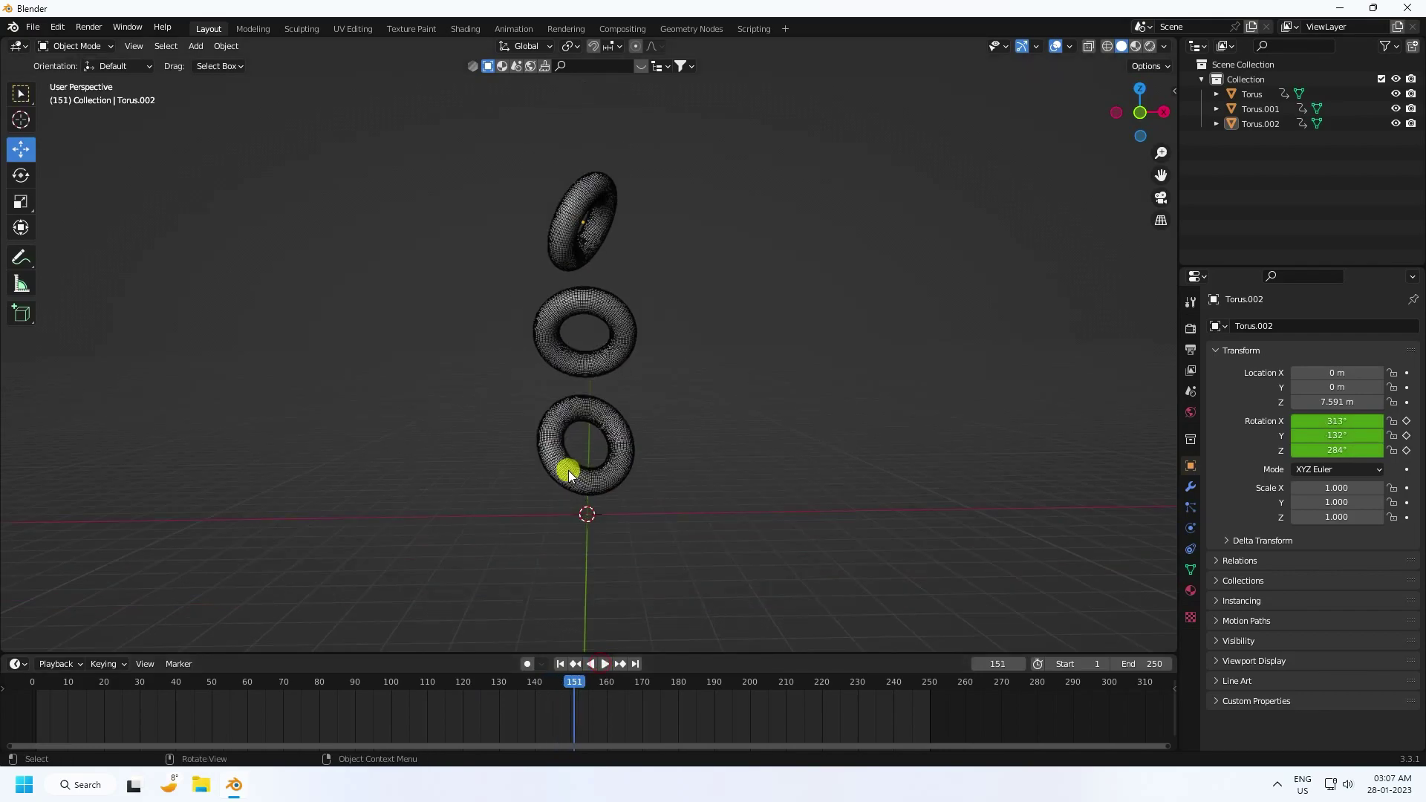
pyautogui.click(191, 47)
pyautogui.moveTo(211, 61)
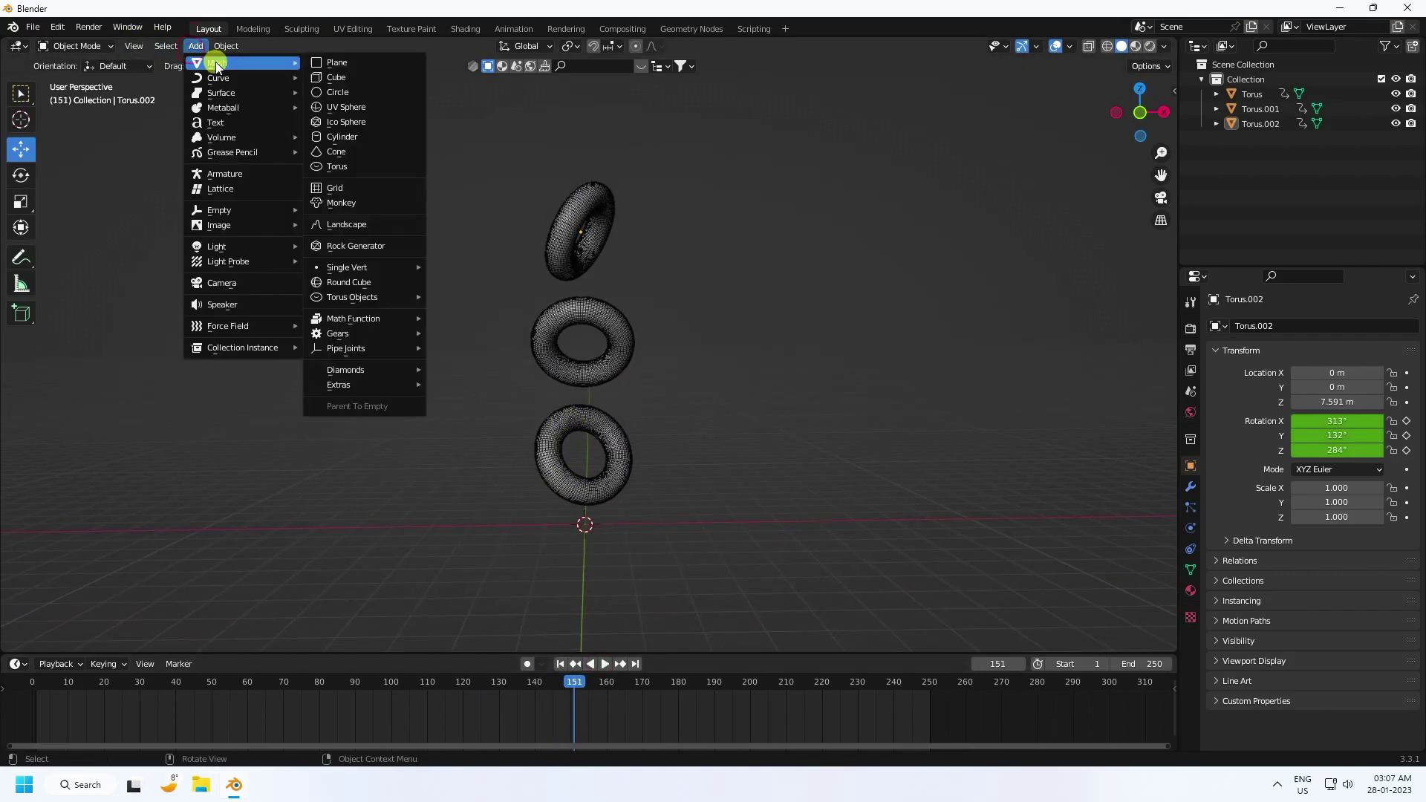
pyautogui.click(354, 106)
pyautogui.scroll(3, 679, 523)
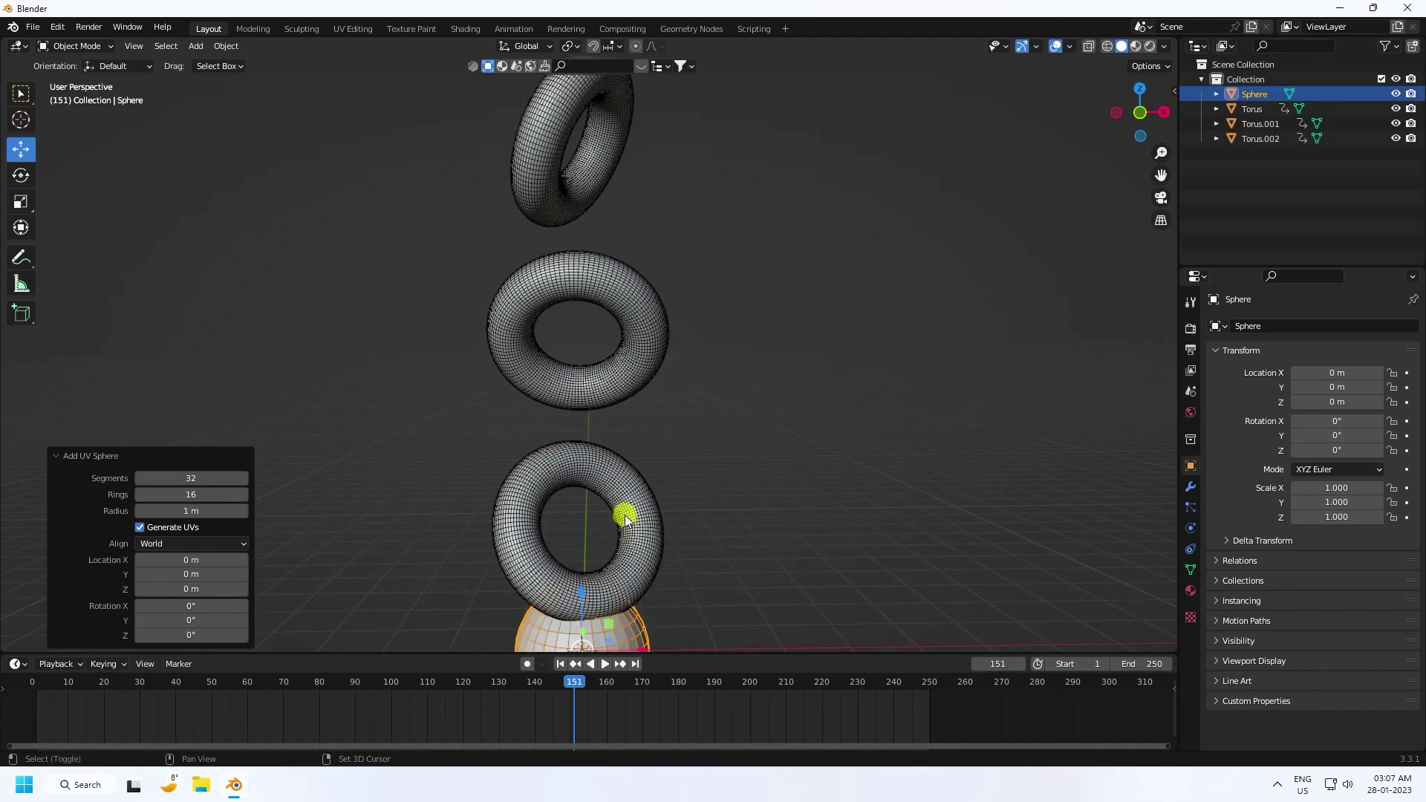
pyautogui.scroll(1, 627, 510)
pyautogui.press('s')
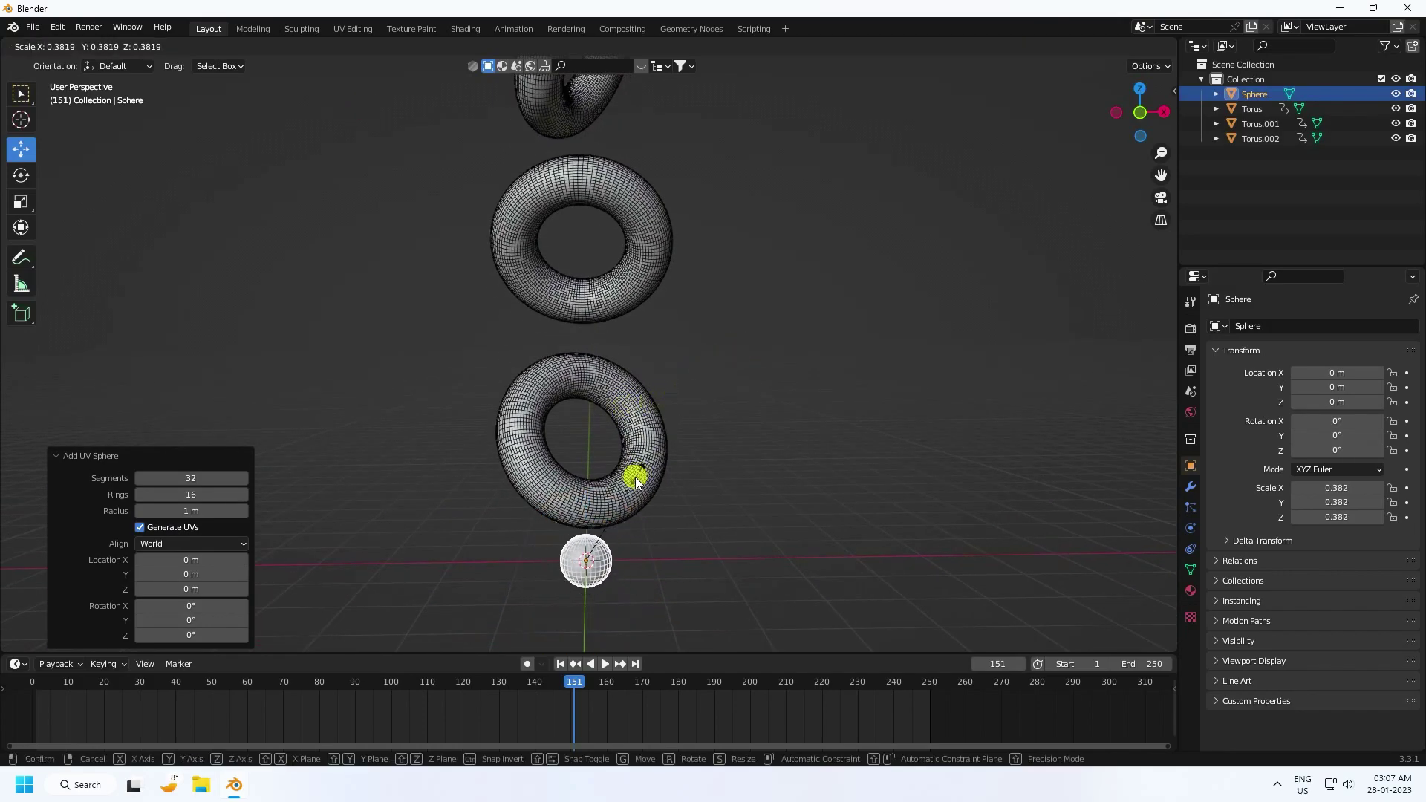
pyautogui.click(612, 520)
# - Move the small sphere above the top ring, to about 10.54 m on Z and 0.64 m on X
pyautogui.scroll(-3, 635, 568)
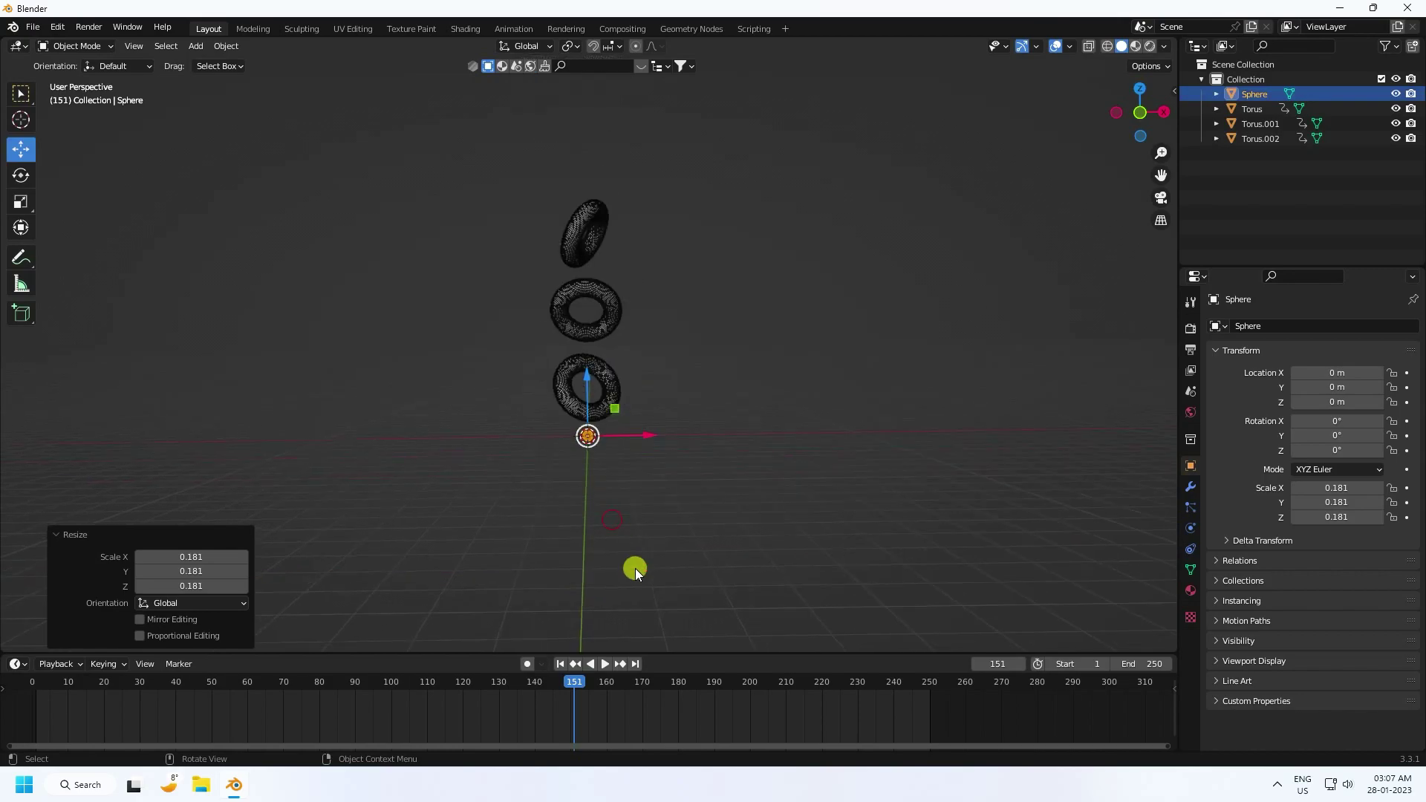
pyautogui.moveTo(610, 466); pyautogui.dragTo(2, 220, button='middle')
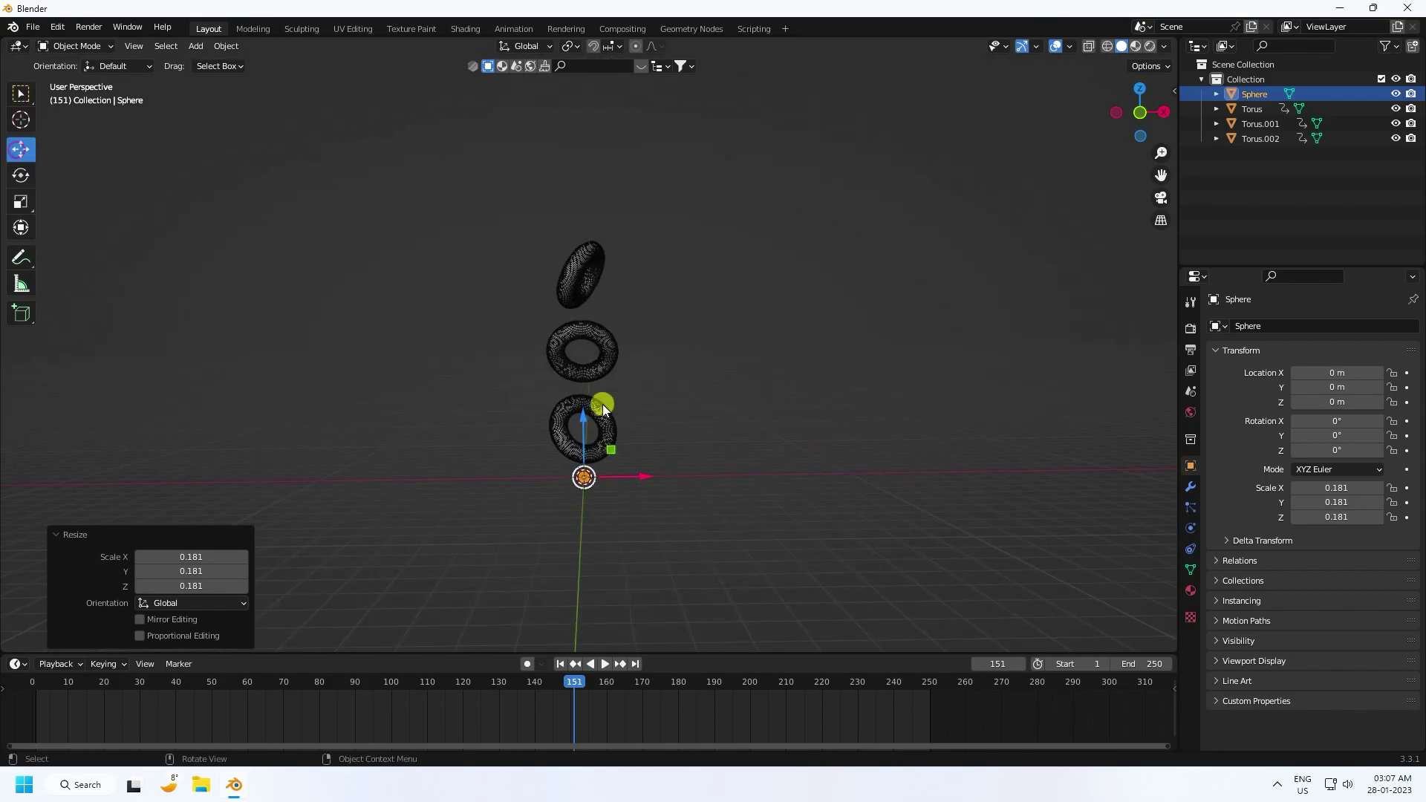
pyautogui.moveTo(603, 404); pyautogui.dragTo(579, 125)
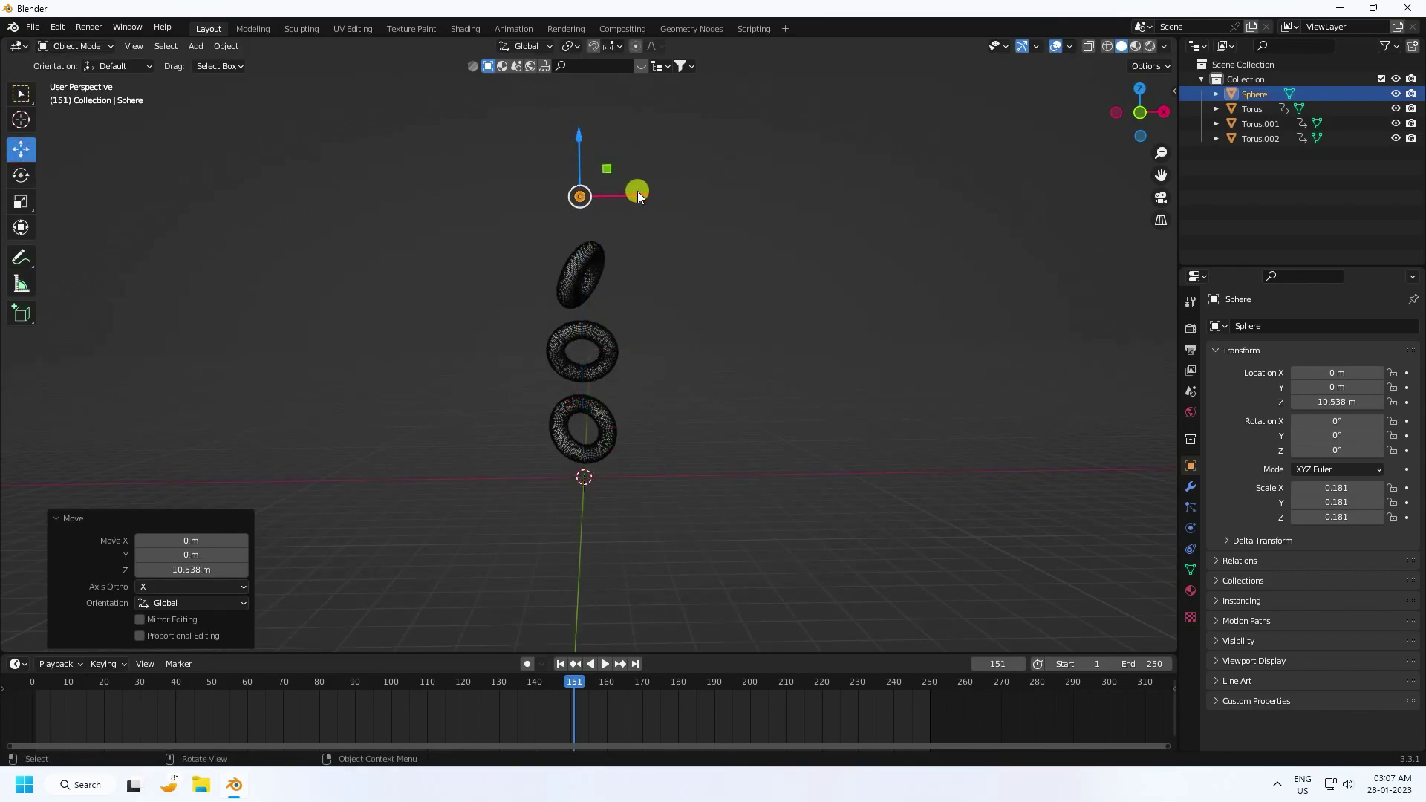
pyautogui.moveTo(638, 197); pyautogui.dragTo(657, 194)
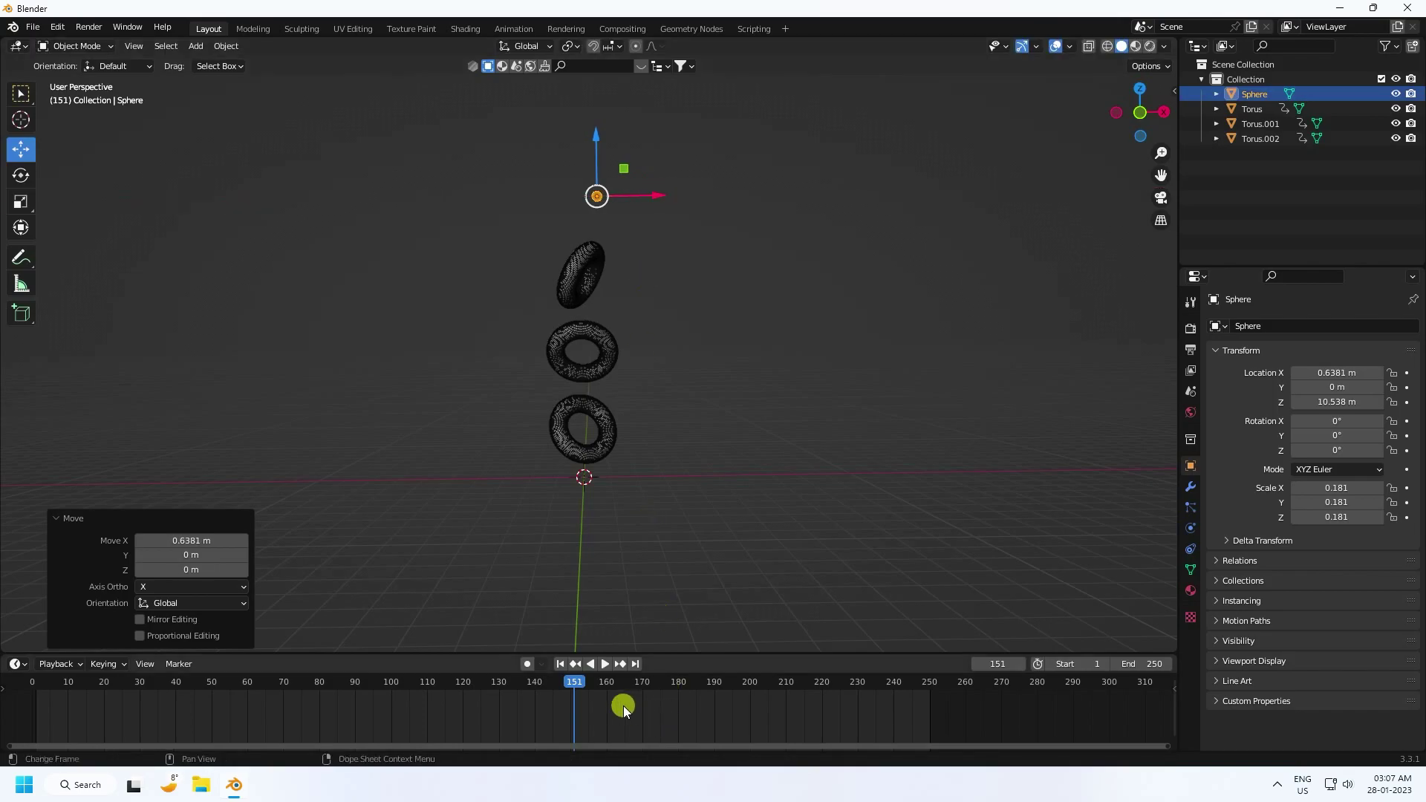
# - Return the timeline to the first frame and bring the sphere and all three rings into view
pyautogui.click(557, 663)
pyautogui.scroll(4, 604, 290)
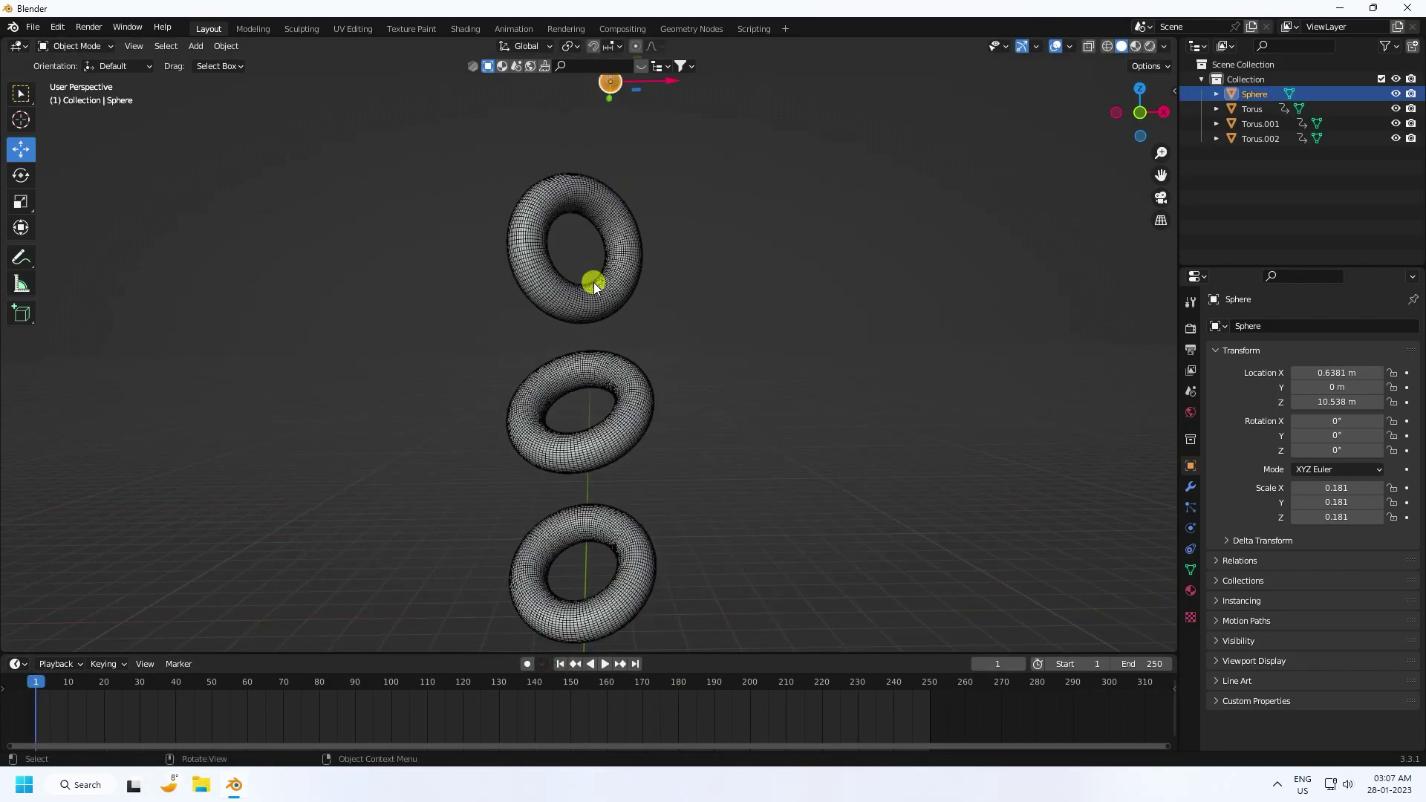
pyautogui.moveTo(603, 282); pyautogui.dragTo(609, 221, button='middle')
pyautogui.scroll(-3, 609, 221)
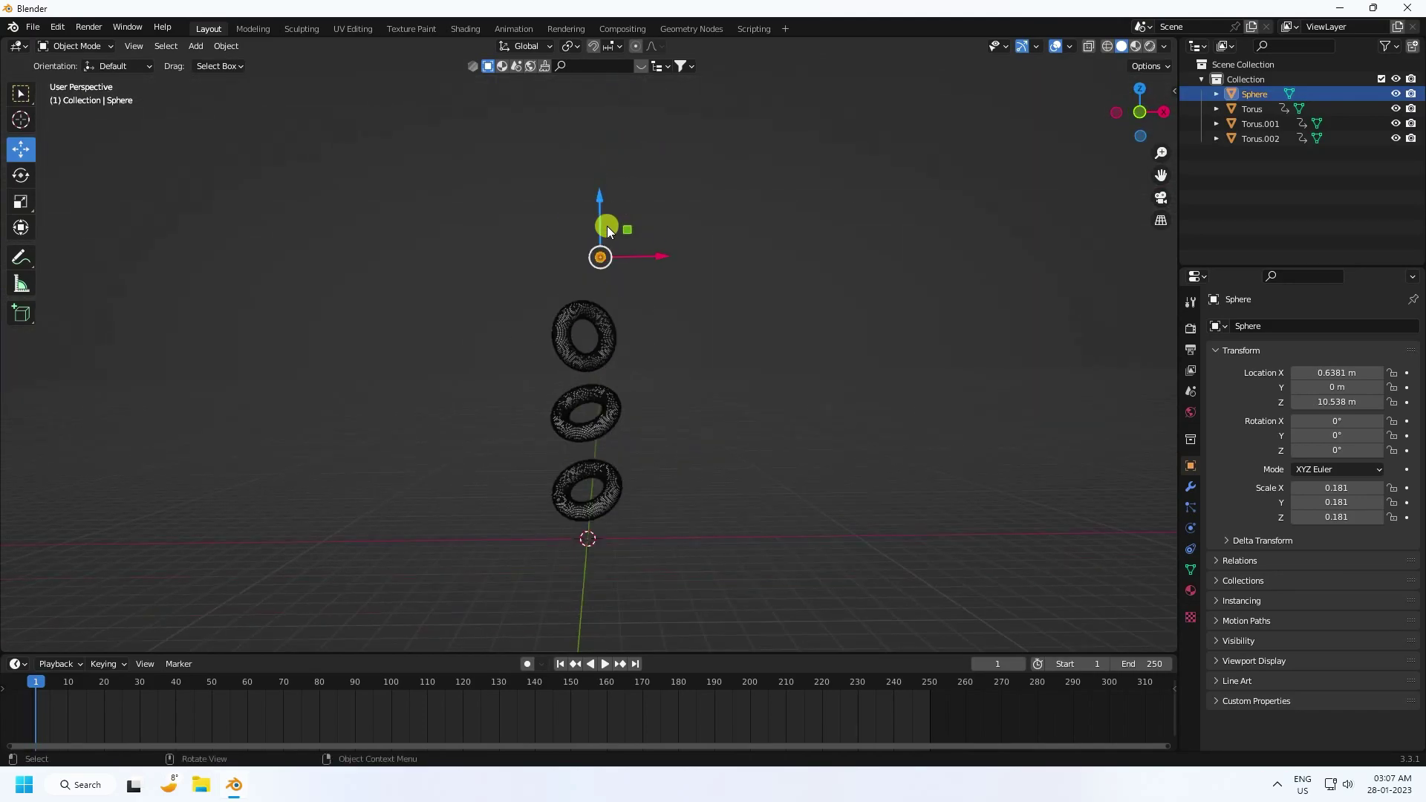
pyautogui.scroll(2, 622, 379)
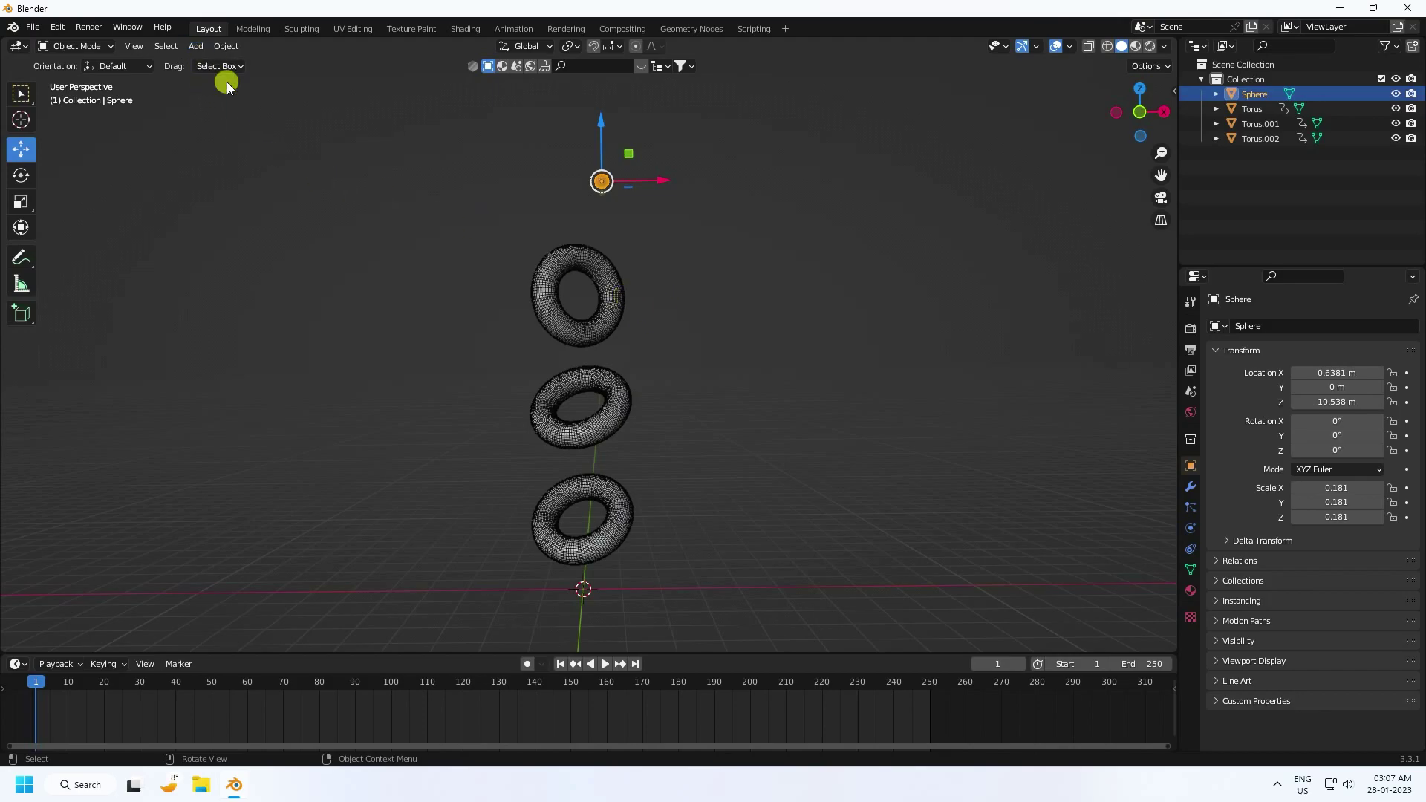
# - Make the bottom torus a fluid Effector of Collision type with 1 sampling substep and a slight surface thickness
pyautogui.click(197, 47)
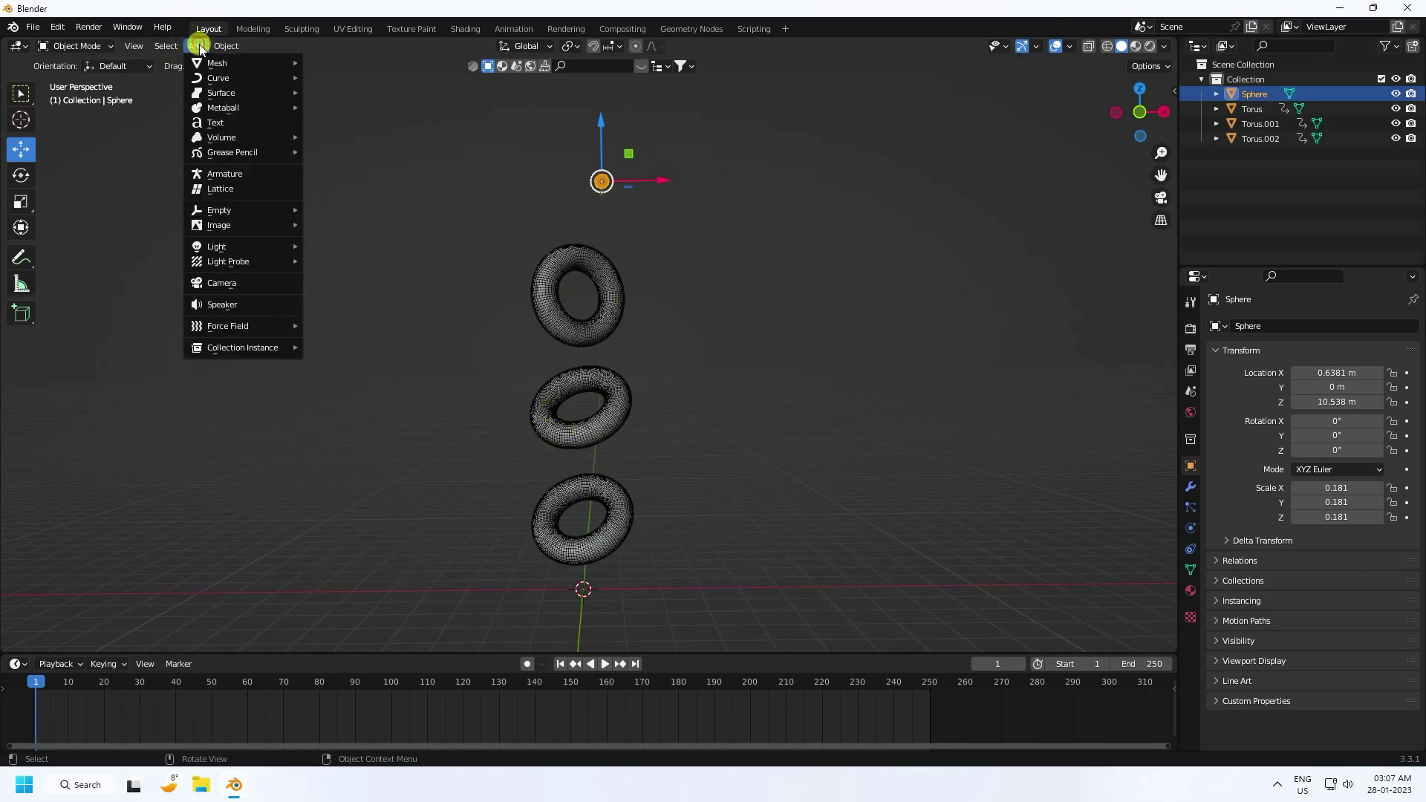
pyautogui.click(532, 523)
pyautogui.click(1189, 532)
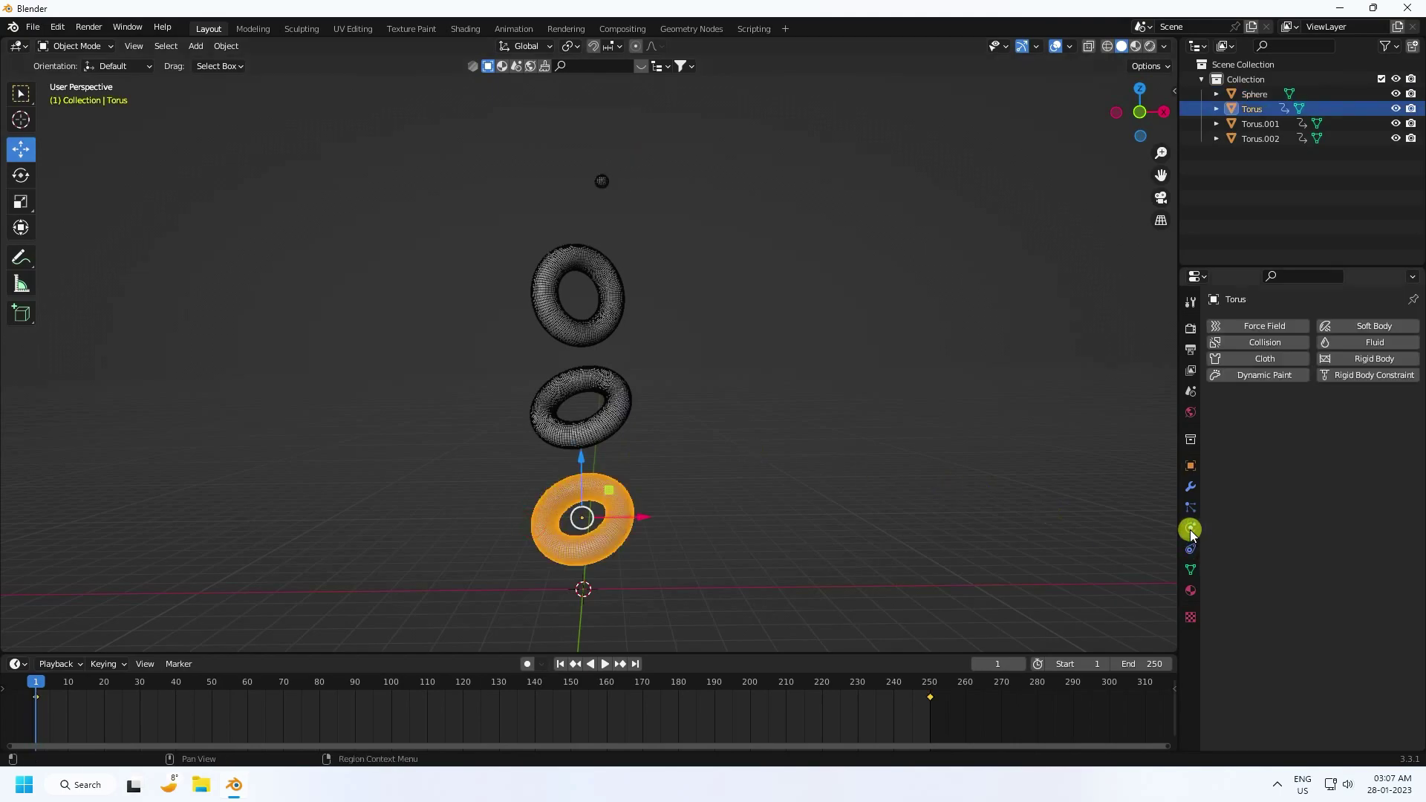
pyautogui.click(1375, 342)
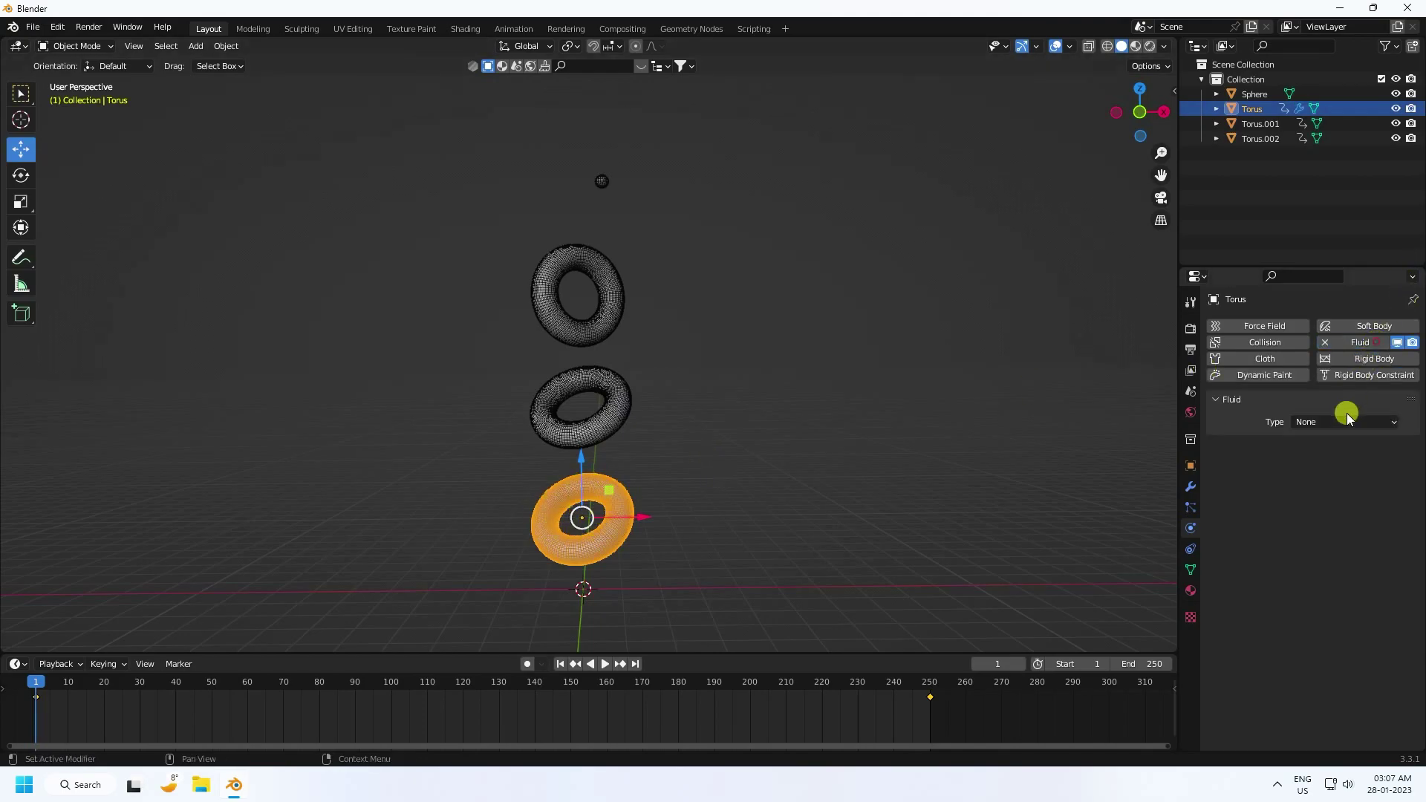
pyautogui.click(1330, 421)
pyautogui.click(1311, 490)
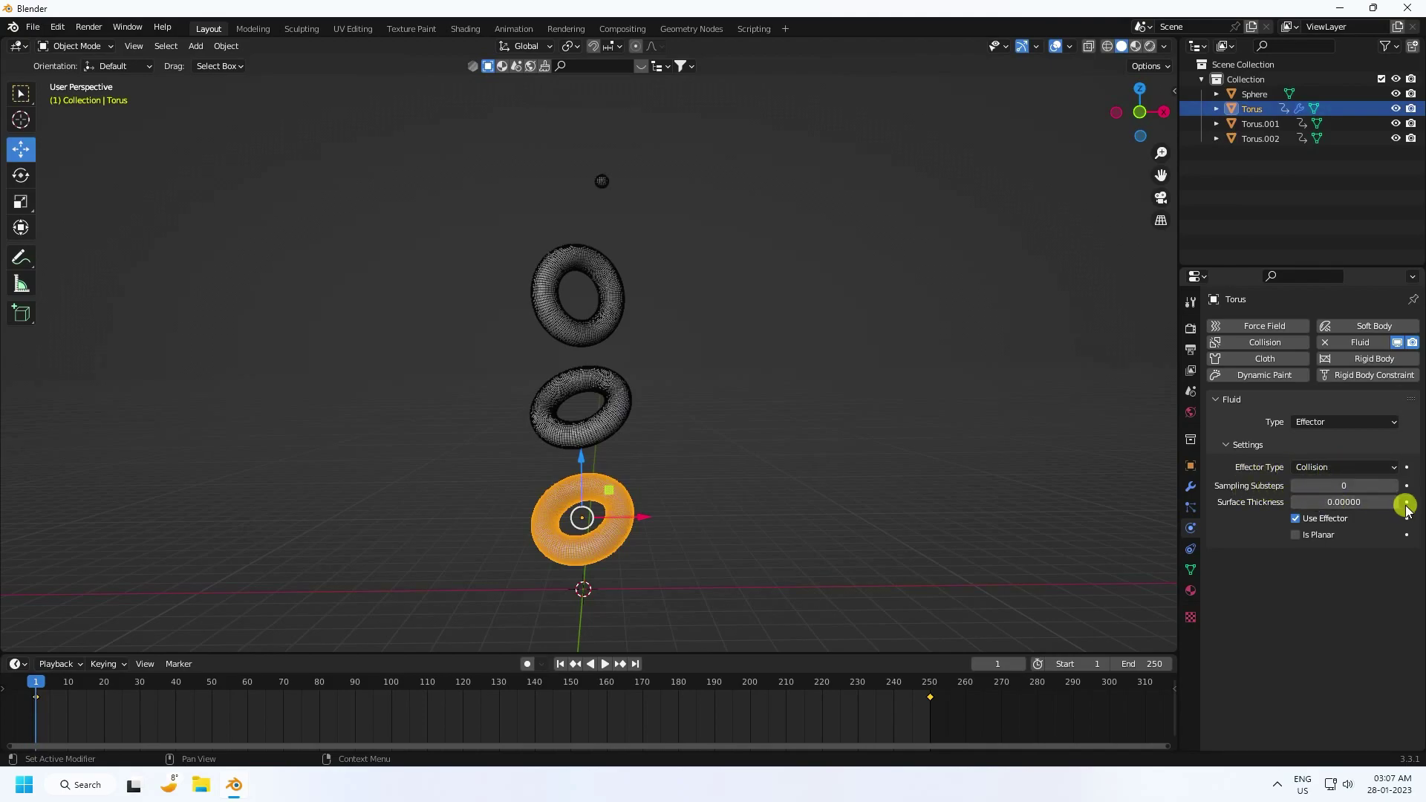
pyautogui.click(1393, 486)
pyautogui.click(1352, 503)
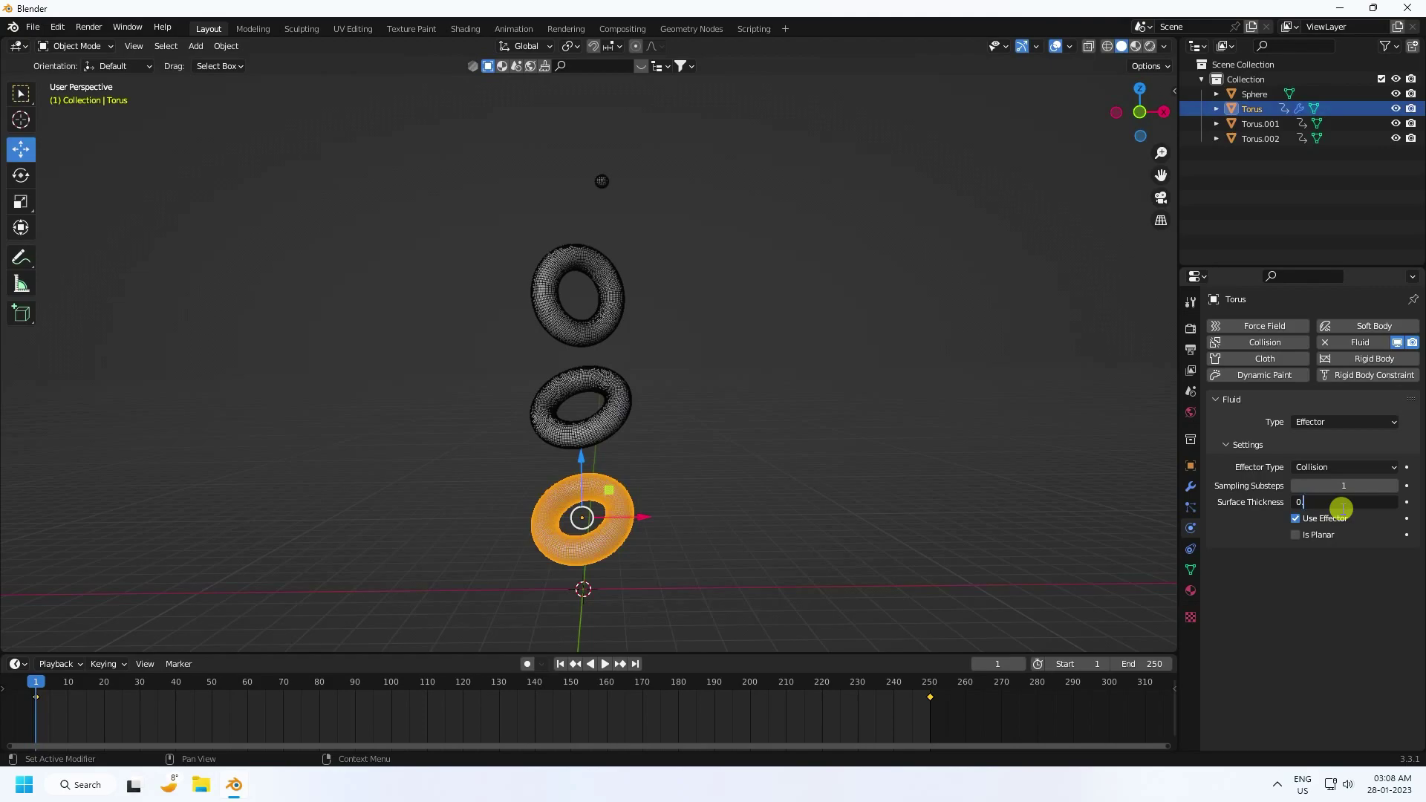
pyautogui.press('Return')
# - Make the middle torus a fluid Effector with 1 sampling substep and a surface thickness of 0.05
pyautogui.click(591, 375)
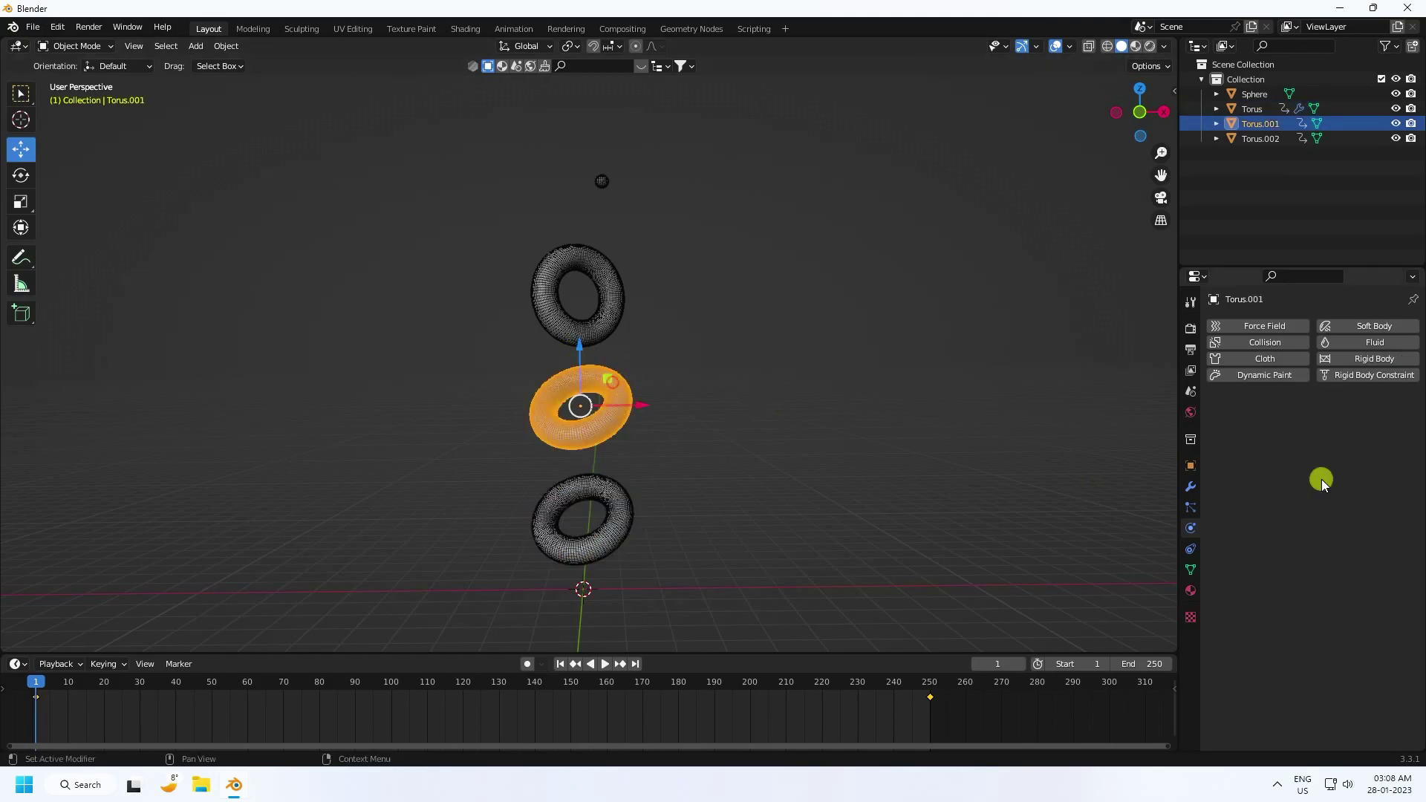
pyautogui.click(1361, 344)
pyautogui.click(1321, 421)
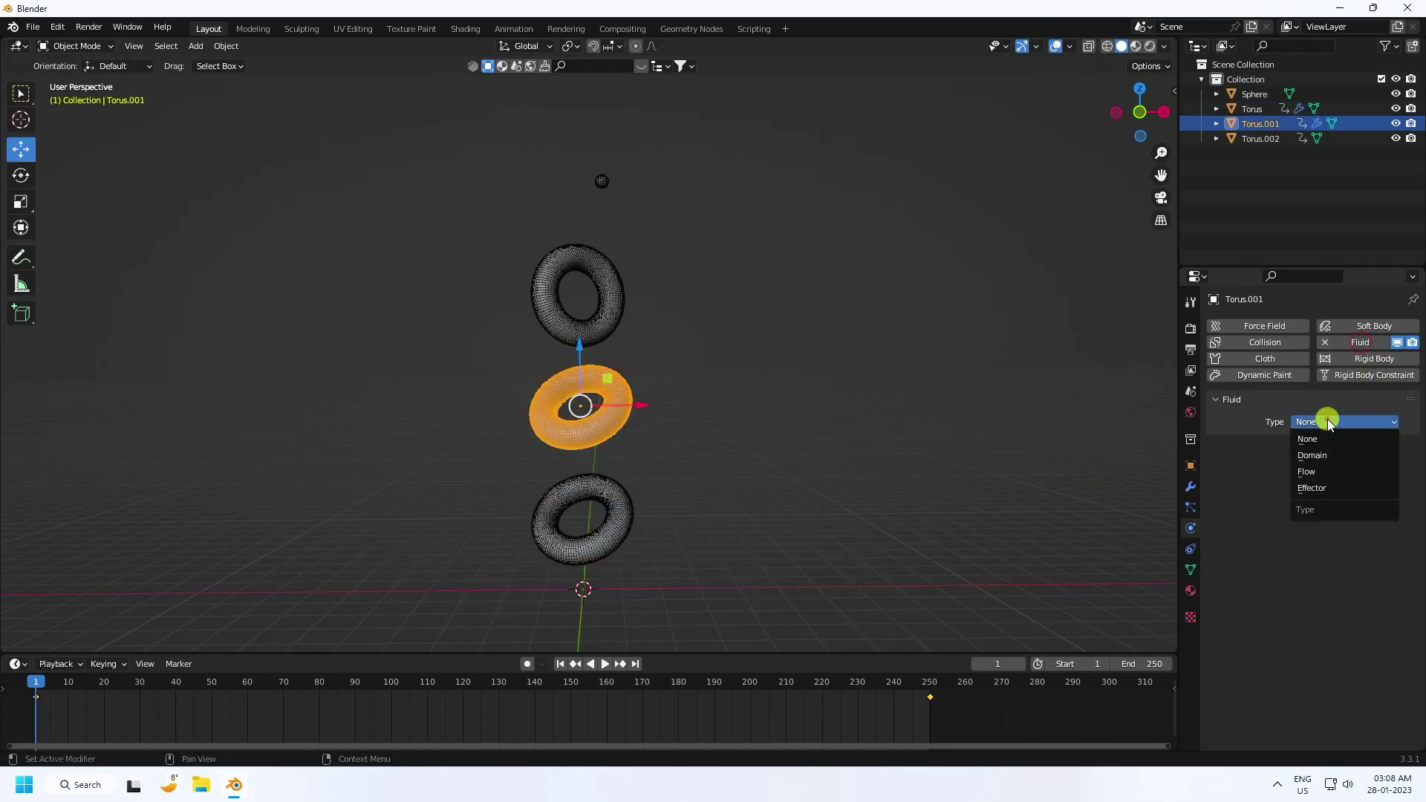
pyautogui.click(1318, 486)
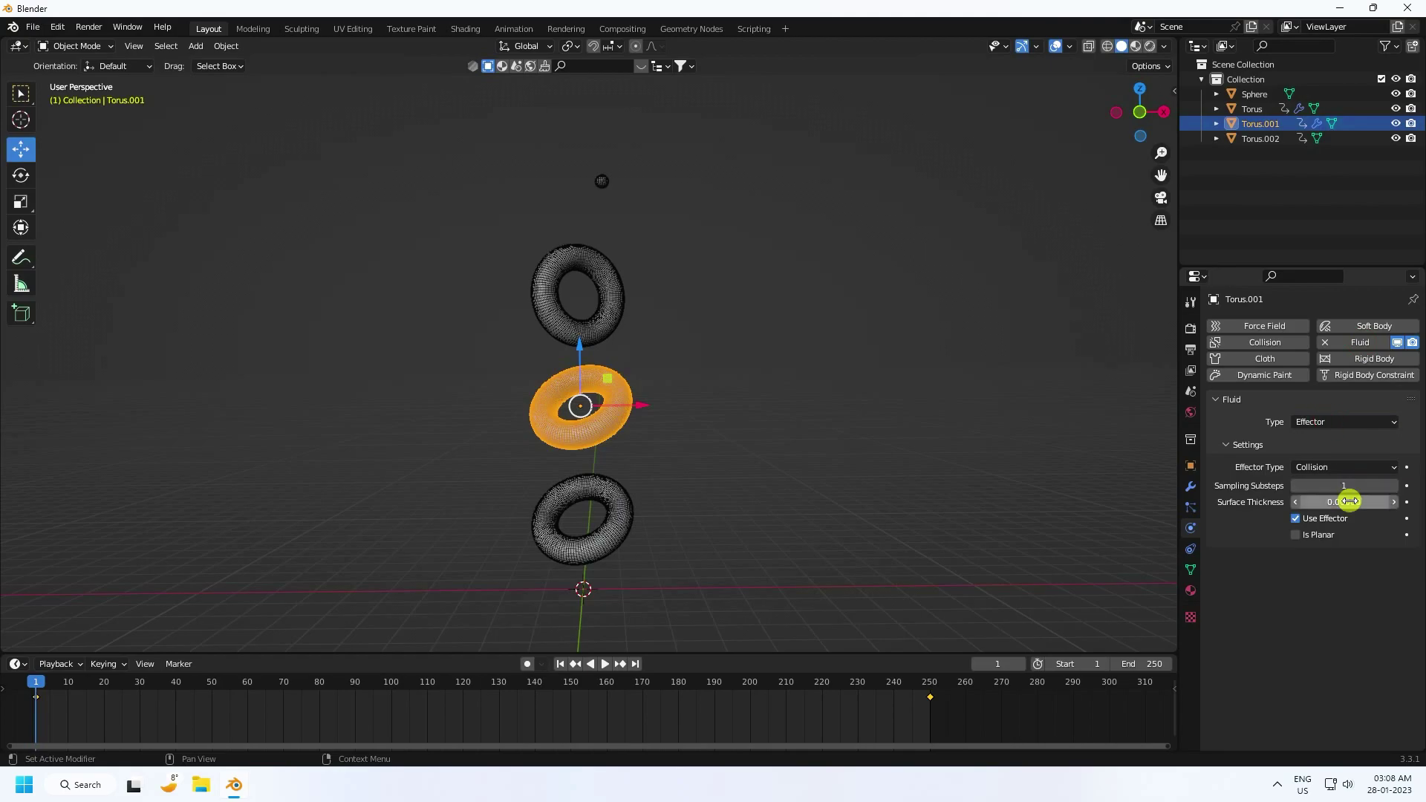
pyautogui.click(1347, 503)
pyautogui.write('0')
pyautogui.press('Return')
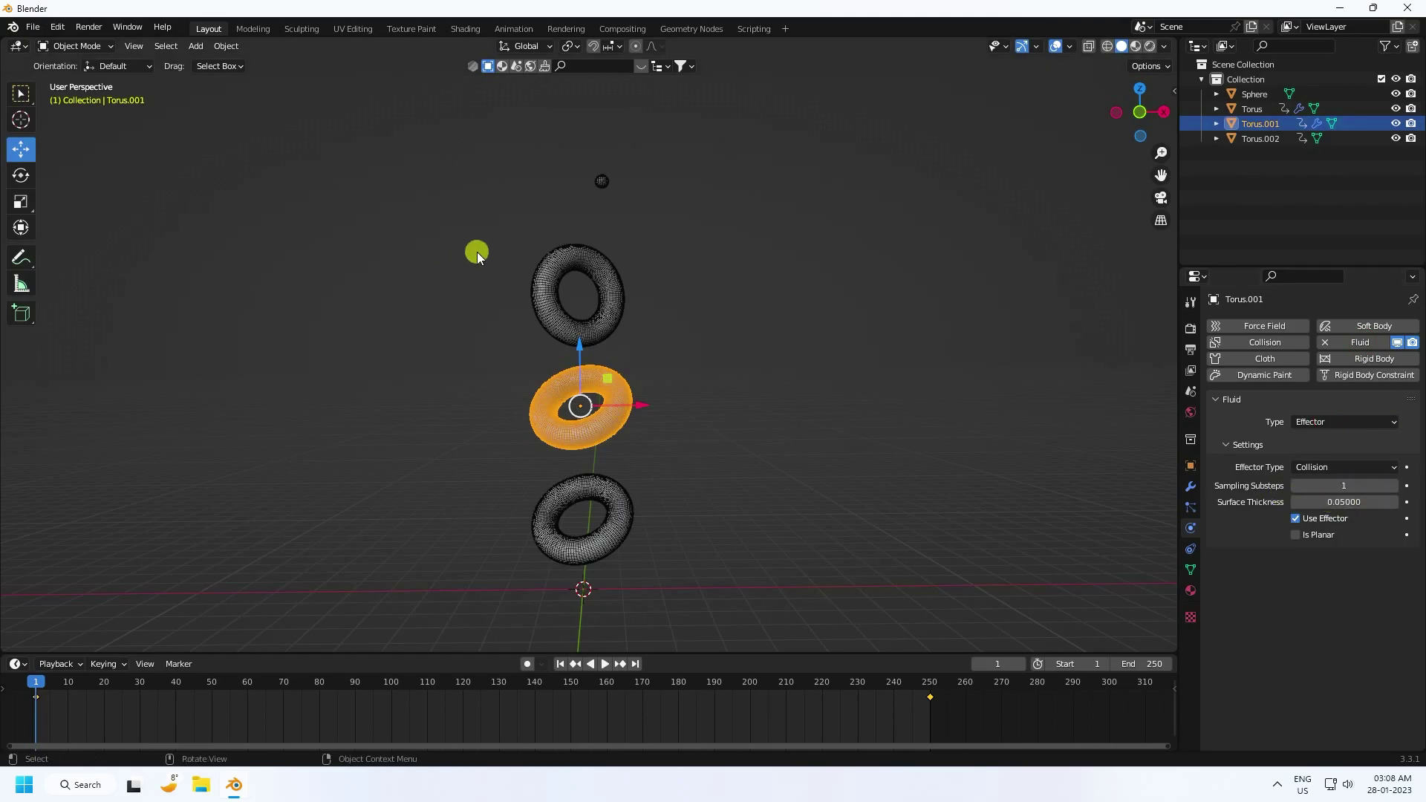
# - Make the top torus a fluid Effector with 1 sampling substep and 0.05 surface thickness, and deselect it
pyautogui.click(603, 276)
pyautogui.click(1376, 341)
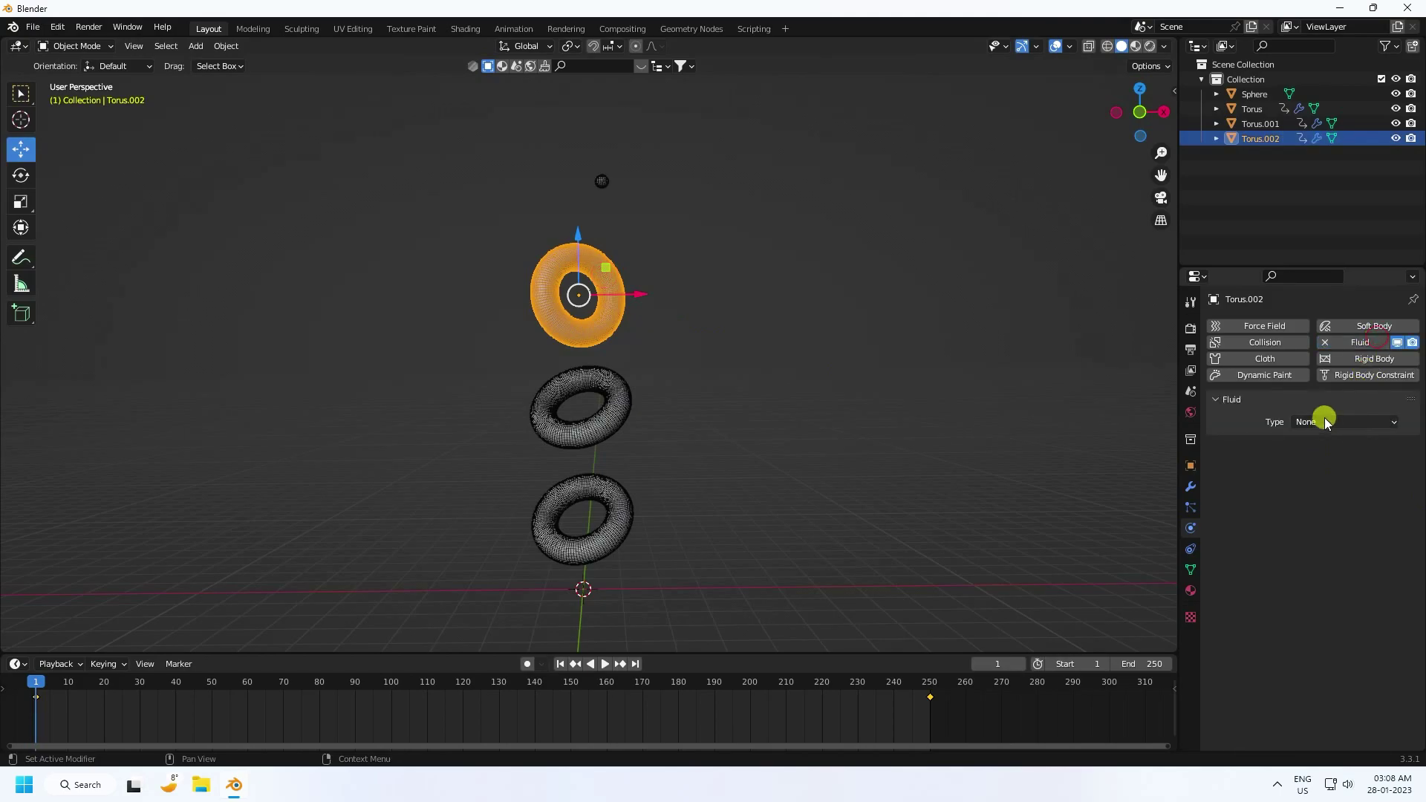
pyautogui.click(1324, 422)
pyautogui.click(1312, 490)
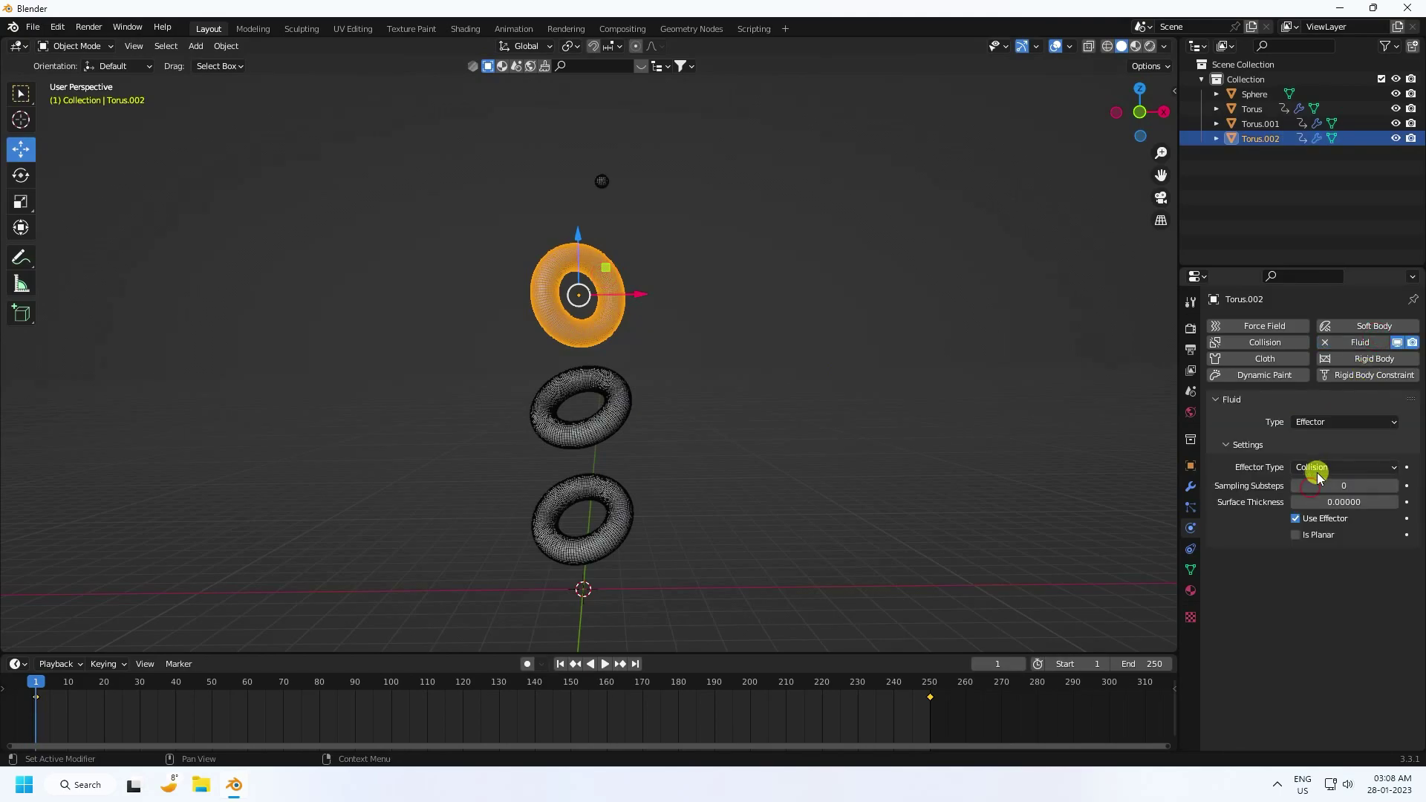
pyautogui.click(1320, 502)
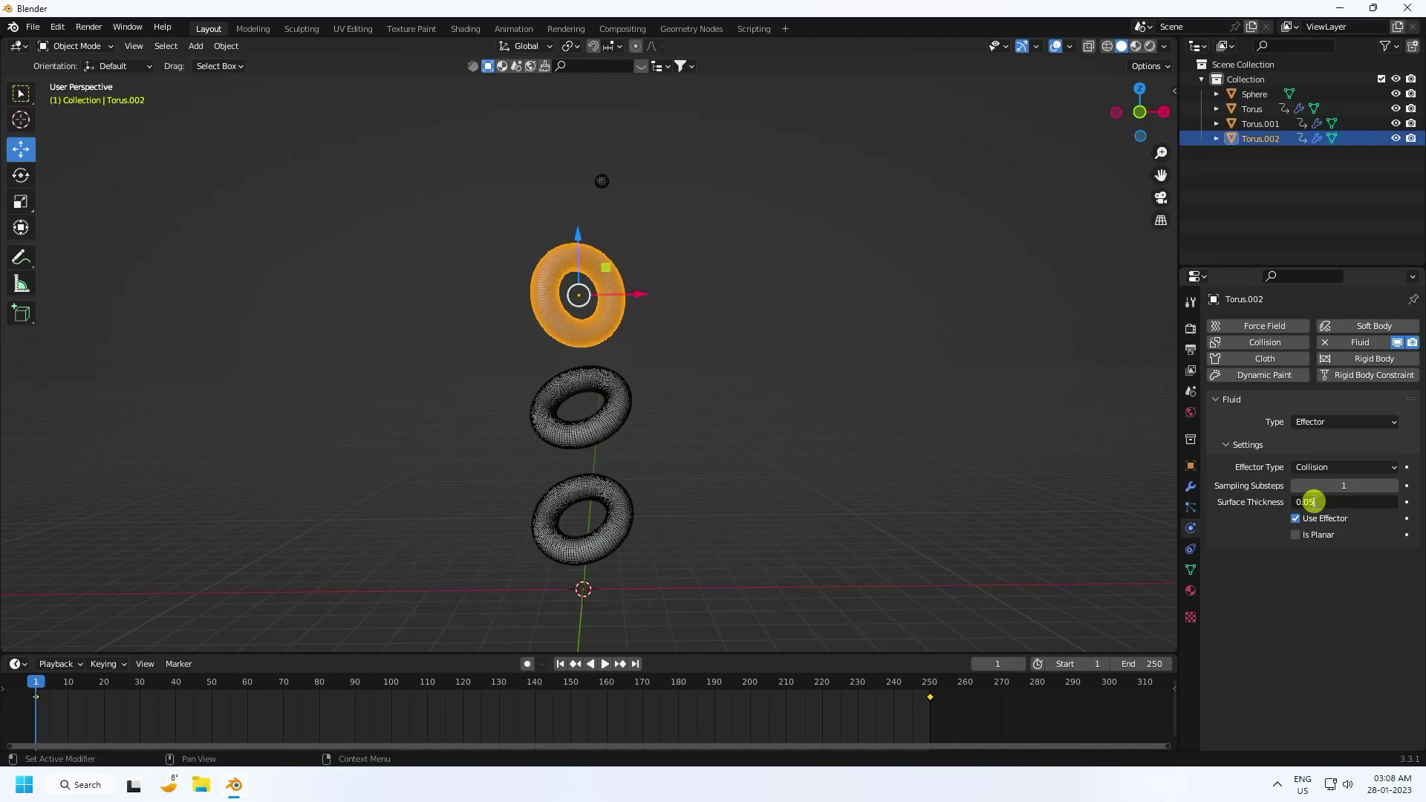
pyautogui.press('Return')
pyautogui.click(650, 227)
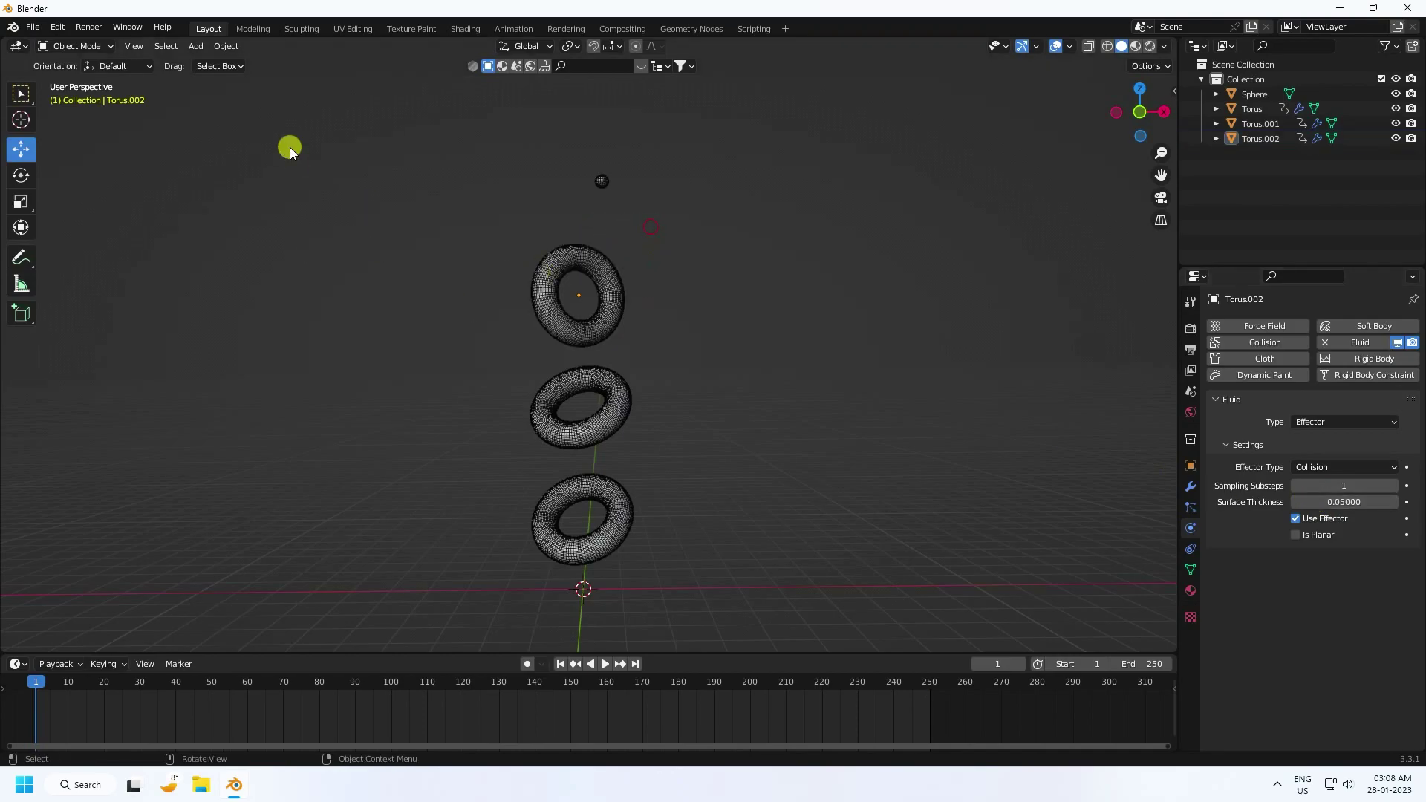
# - Add a cube at the origin and scale it up uniformly to about 7.93
pyautogui.click(198, 50)
pyautogui.moveTo(211, 60)
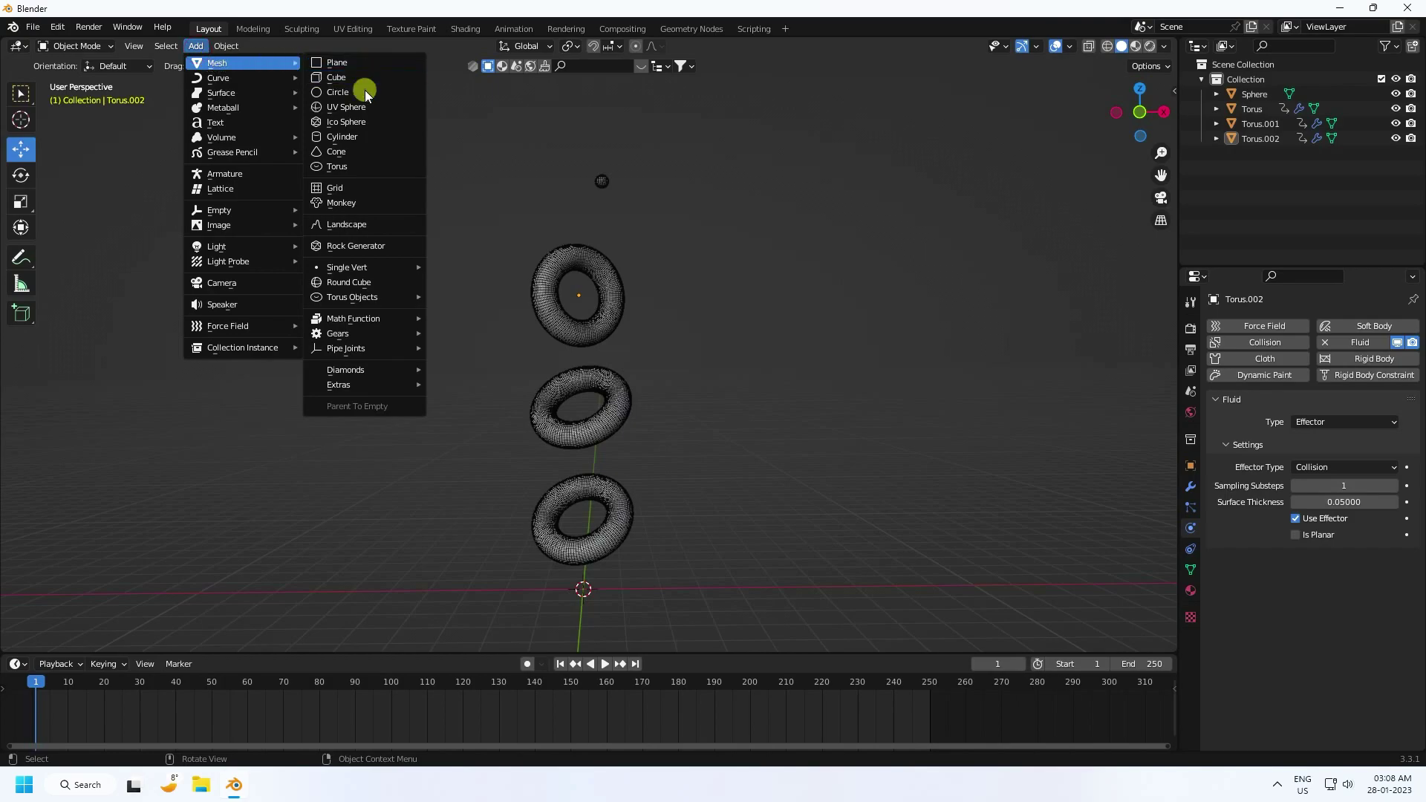
pyautogui.click(337, 77)
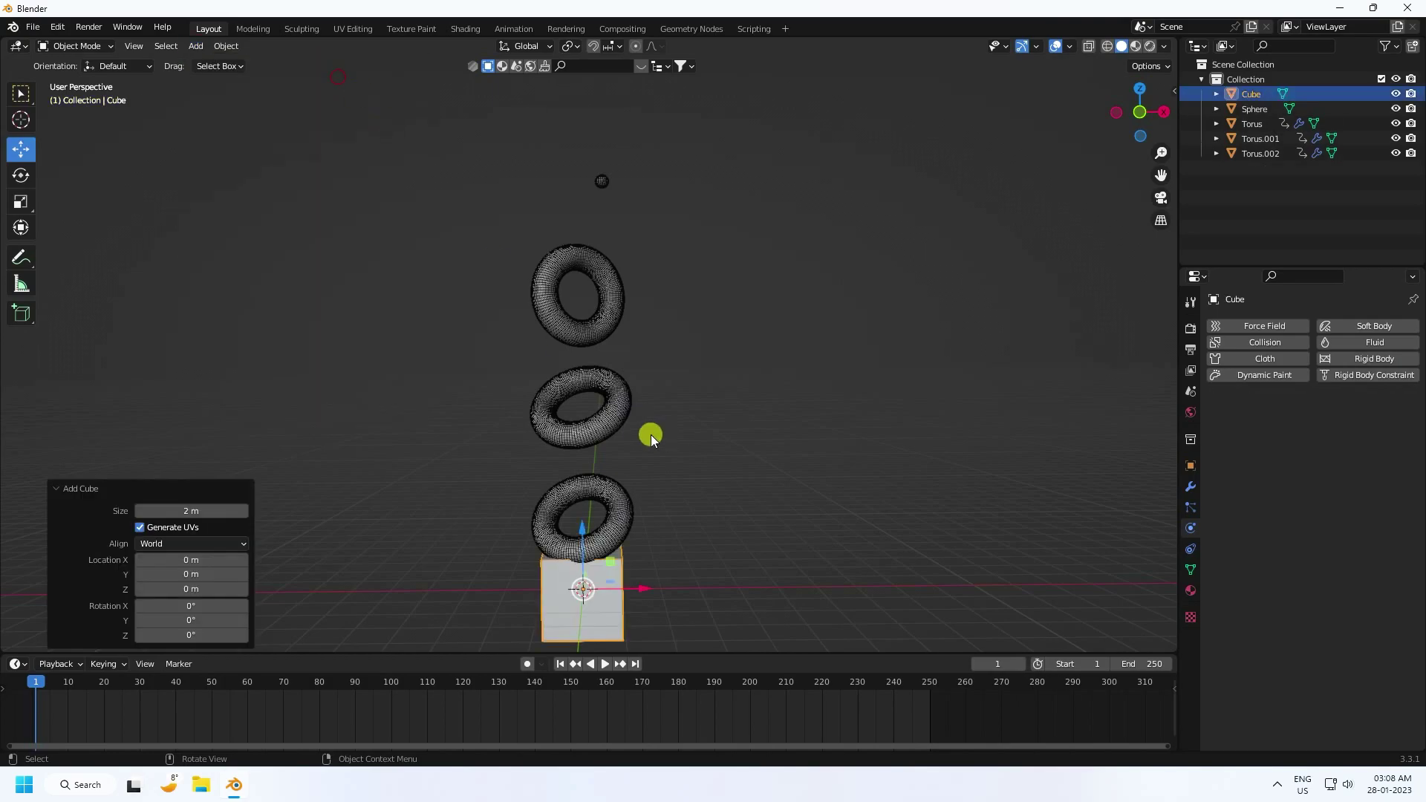
pyautogui.scroll(-3, 647, 453)
pyautogui.press('s')
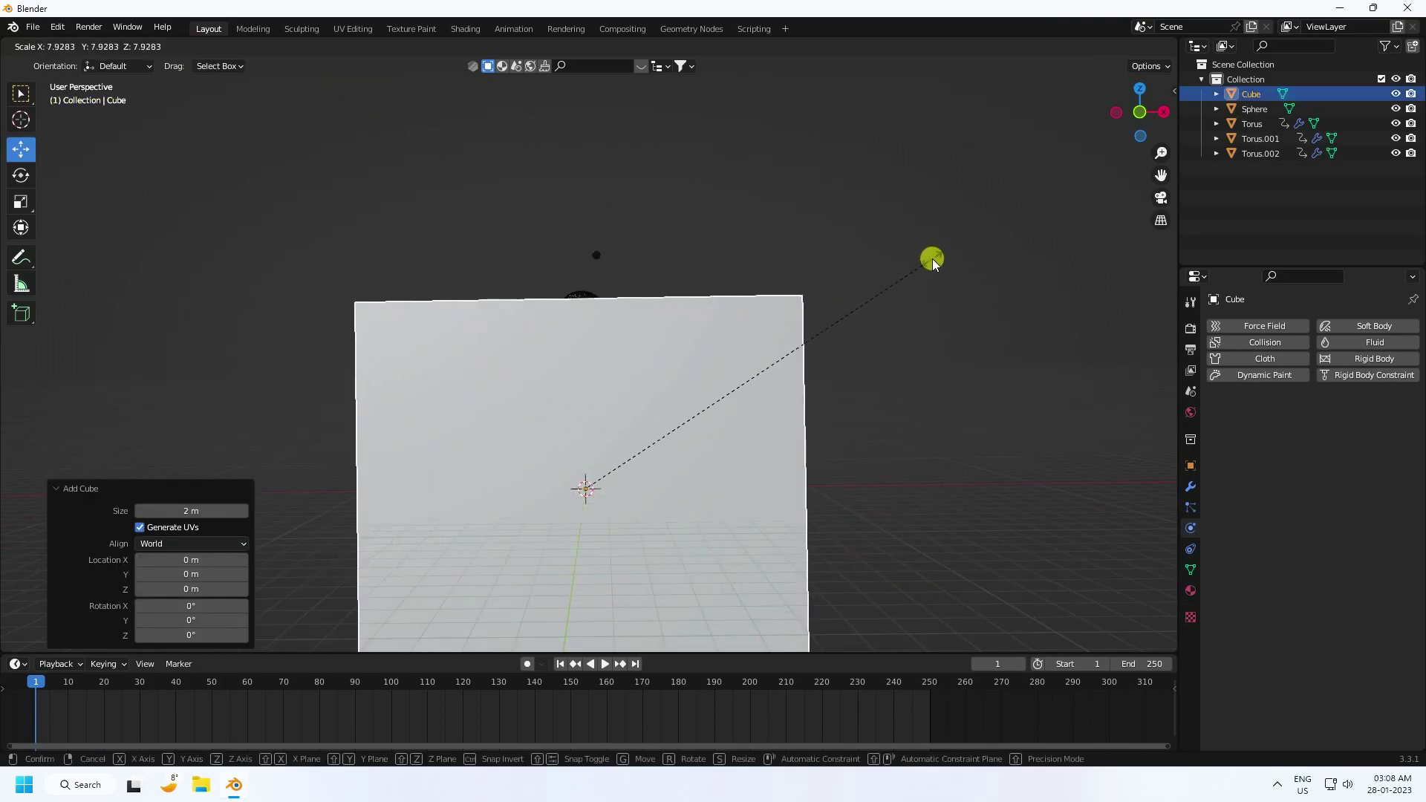
pyautogui.click(933, 258)
# - Switch the viewport to wireframe shading and move the large cube up 8 m along Z so it encloses the rings and sphere
pyautogui.press('KP_1')
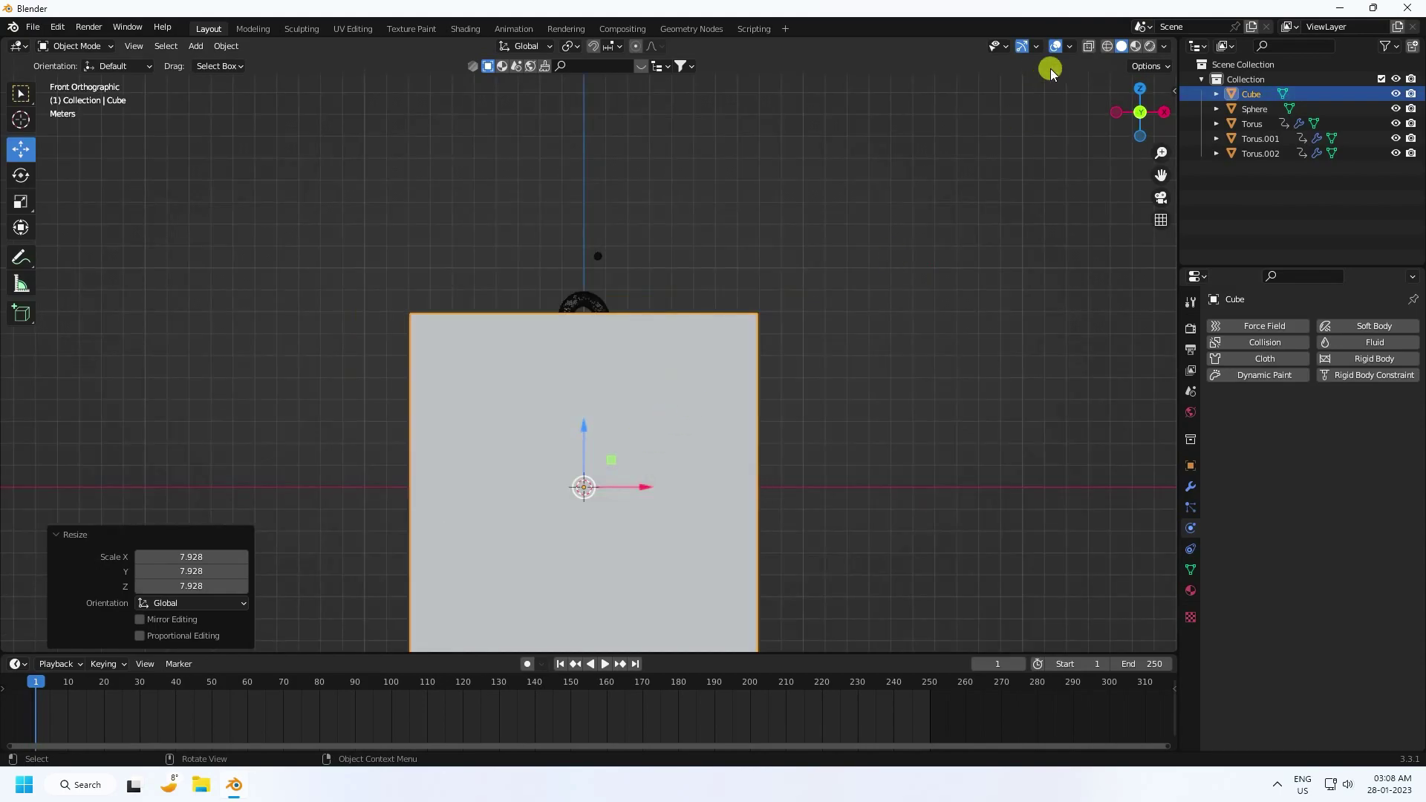
pyautogui.click(1108, 48)
pyautogui.moveTo(668, 490)
pyautogui.keyDown('shift'); pyautogui.mouseDown(button='middle')
pyautogui.moveTo(698, 367)
pyautogui.moveTo(607, 318)
pyautogui.mouseUp(button='middle'); pyautogui.keyUp('shift')
pyautogui.moveTo(603, 339); pyautogui.dragTo(609, 158)
pyautogui.keyDown('shift'); pyautogui.moveTo(675, 296); pyautogui.dragTo(663, 461, button='middle'); pyautogui.keyUp('shift')
pyautogui.scroll(5, 663, 460)
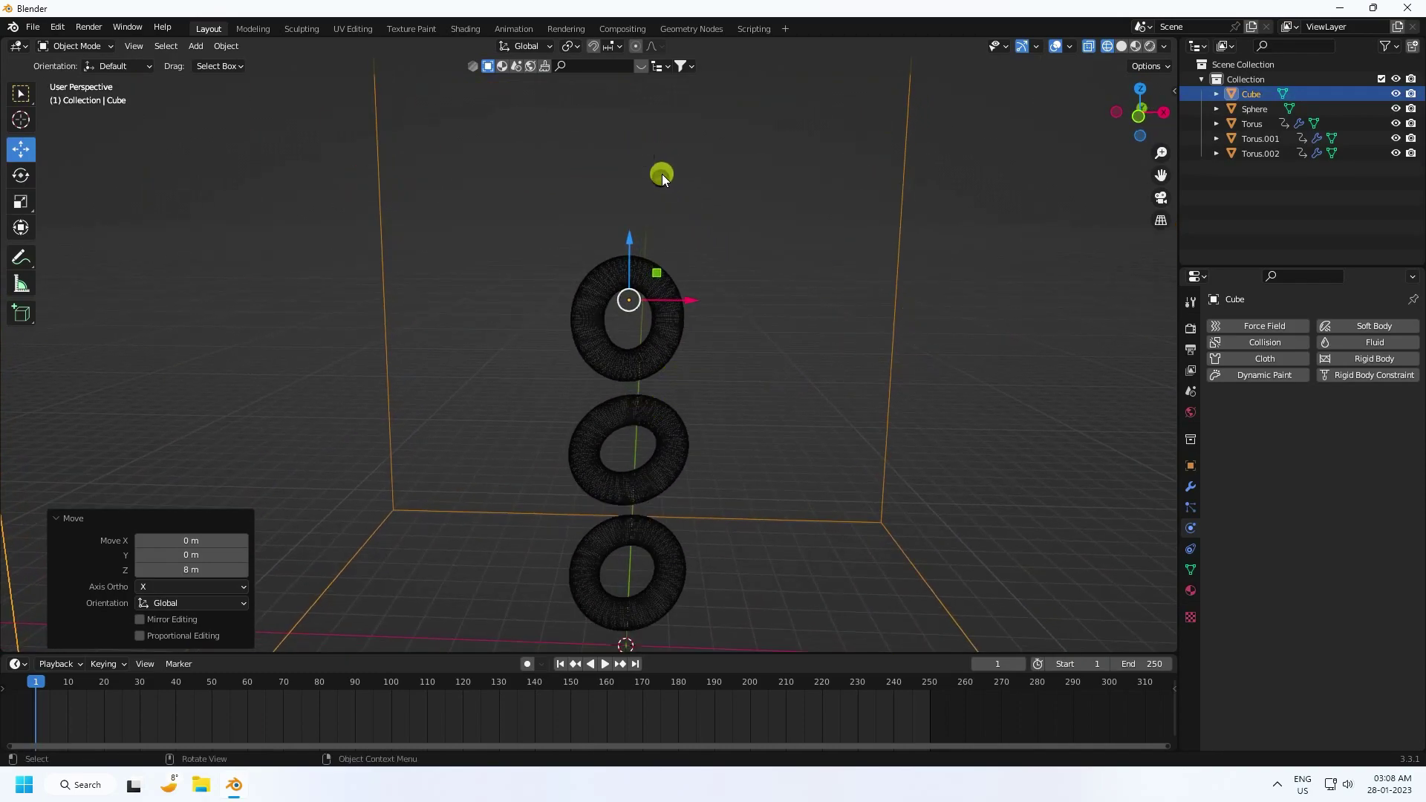
# - Give the small sphere fluid physics as a Flow object with the Liquid flow type
pyautogui.click(661, 175)
pyautogui.click(1359, 343)
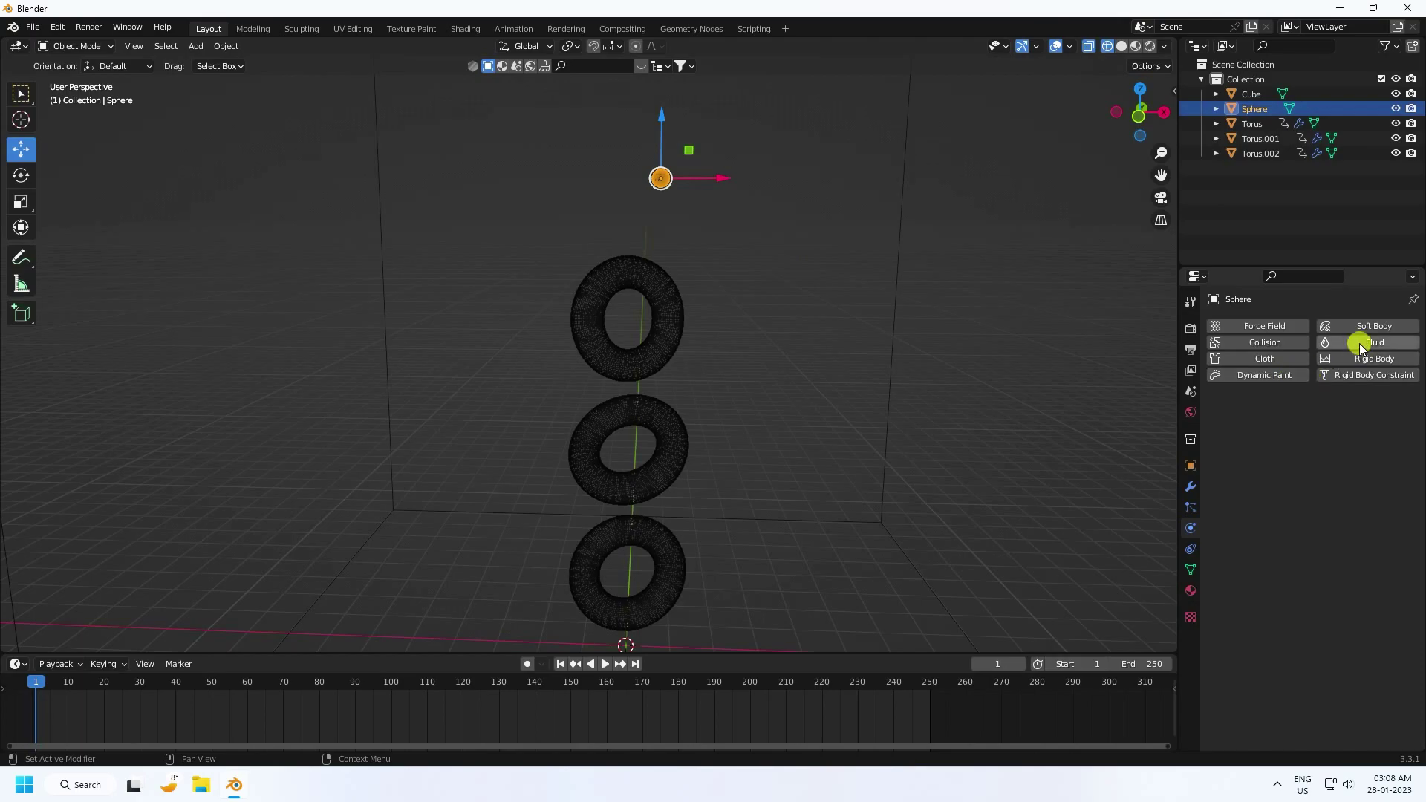
pyautogui.click(1320, 420)
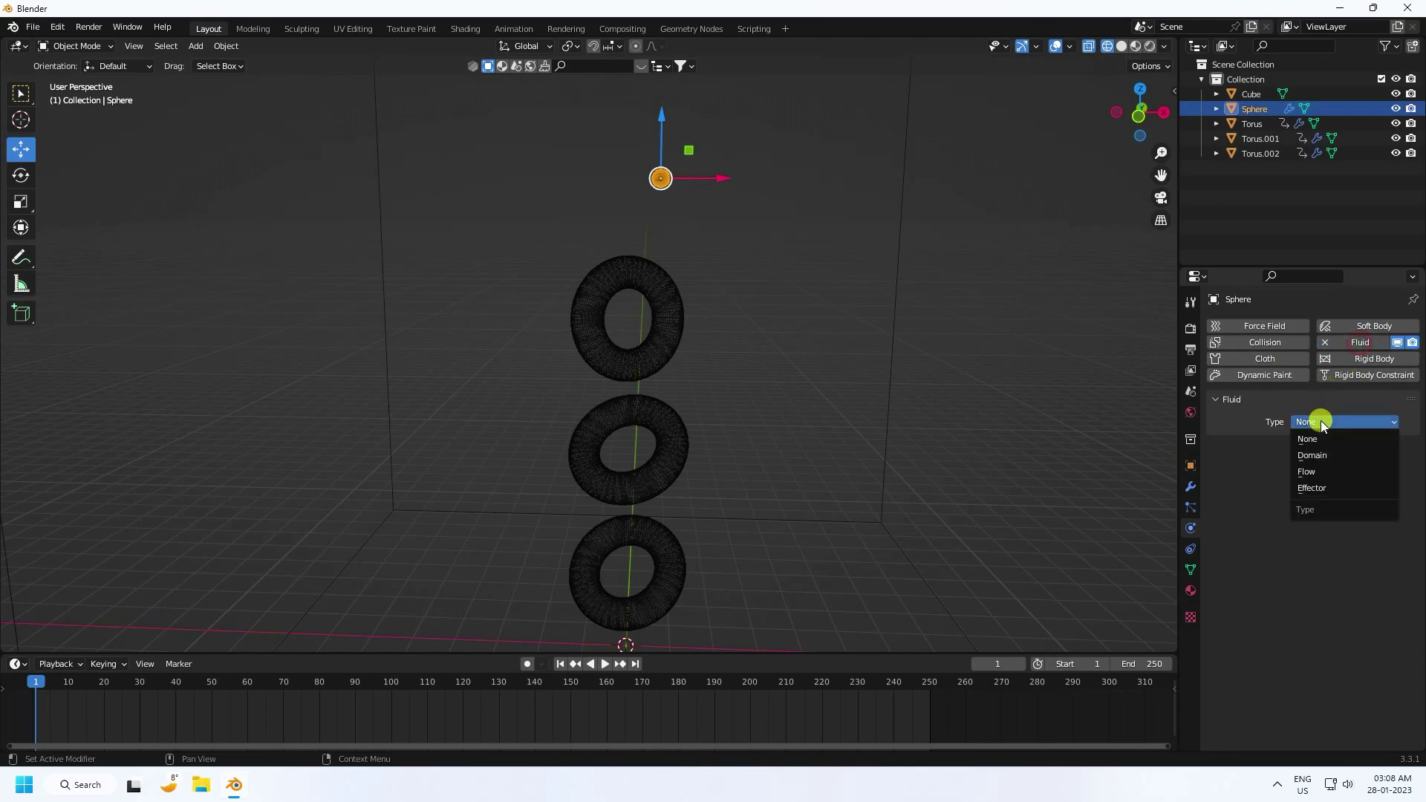
pyautogui.click(1316, 473)
pyautogui.click(1310, 467)
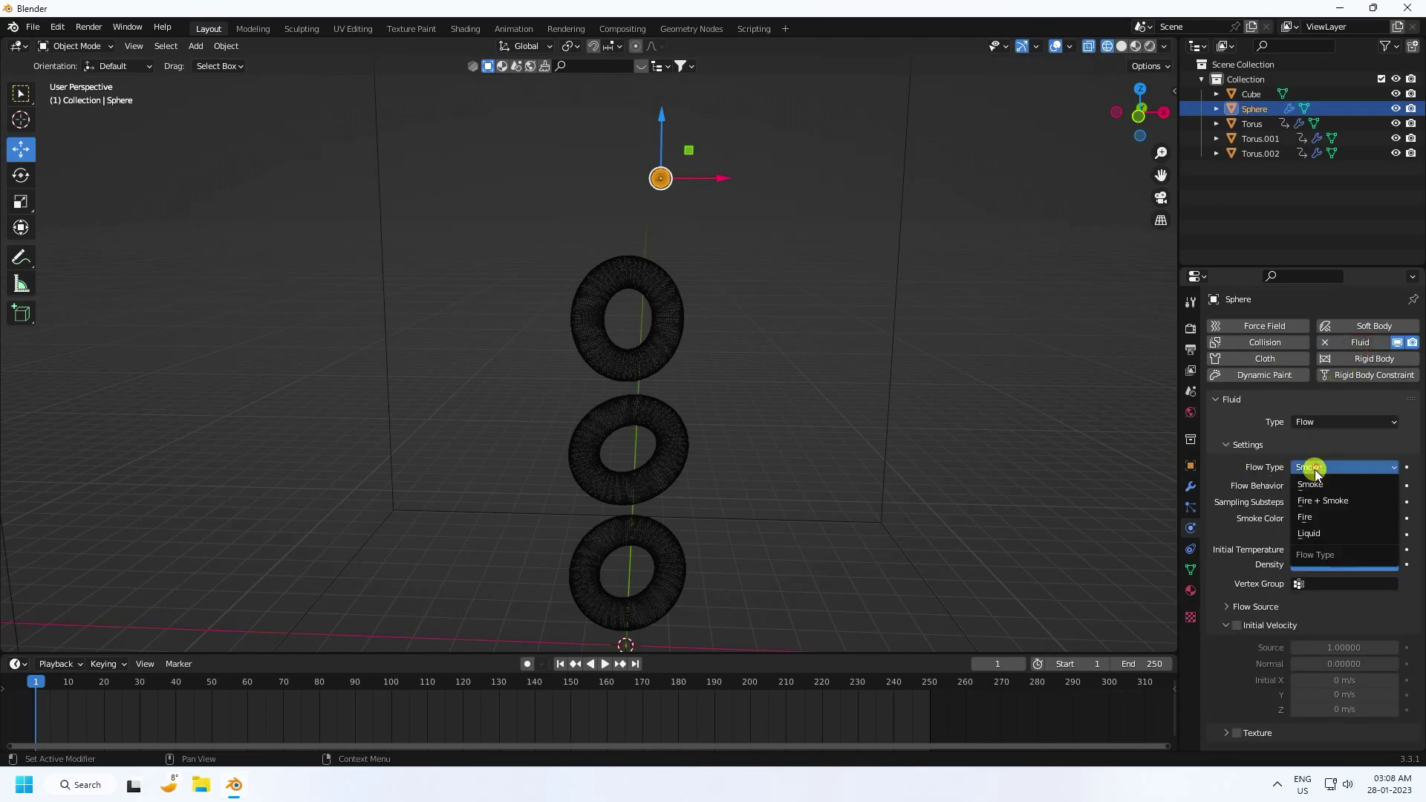
pyautogui.click(1311, 535)
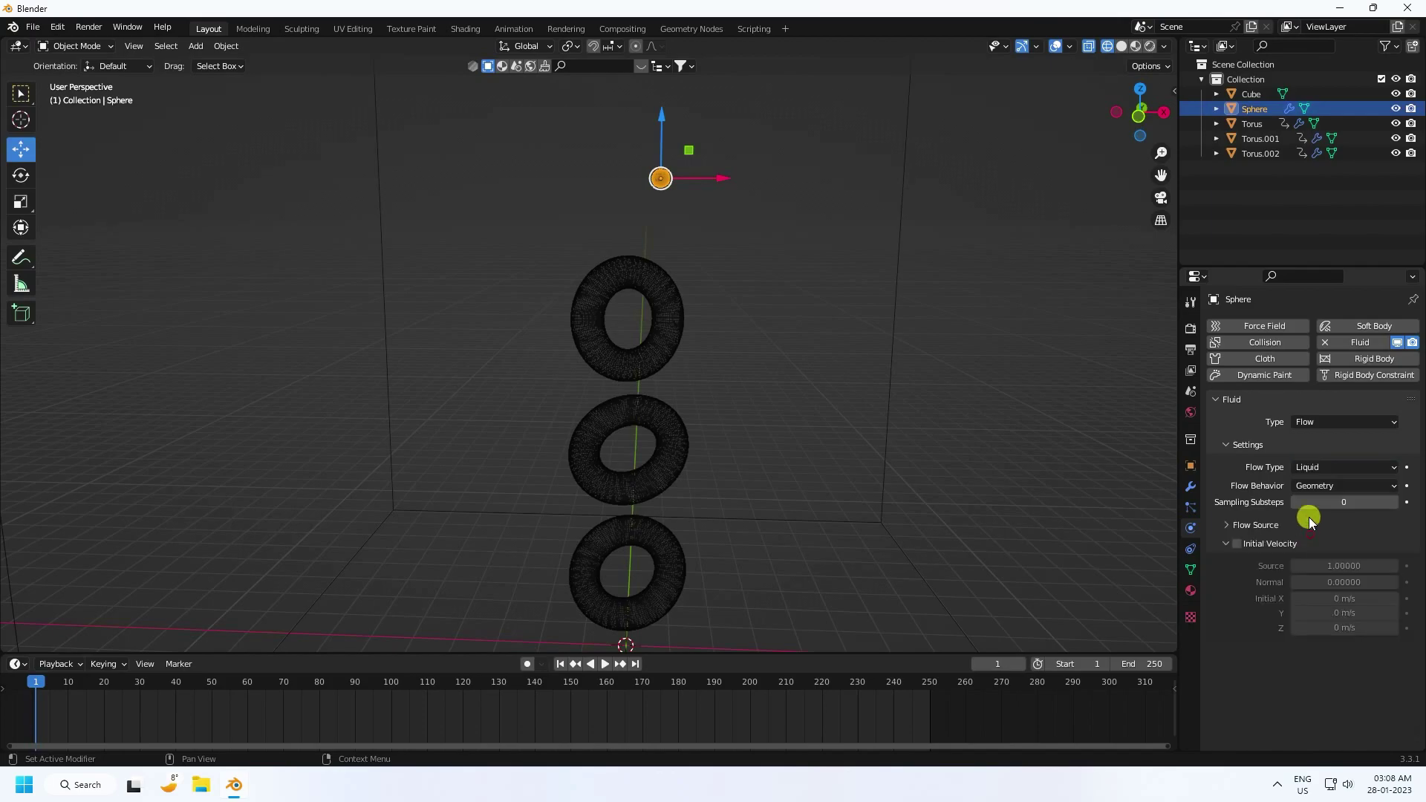
# - Set the sphere's flow behavior to Inflow and its sampling substeps to 1
pyautogui.click(1311, 486)
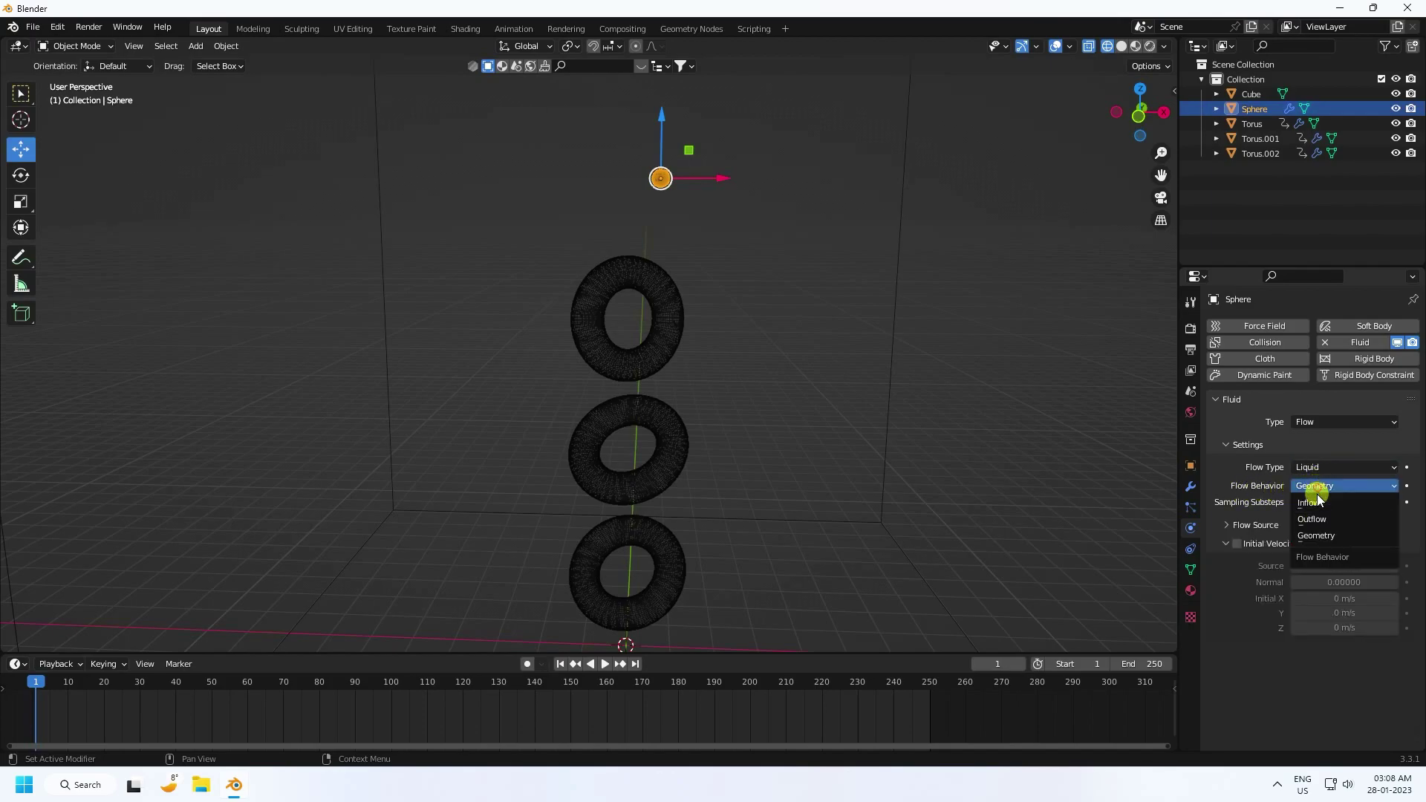
pyautogui.click(1321, 517)
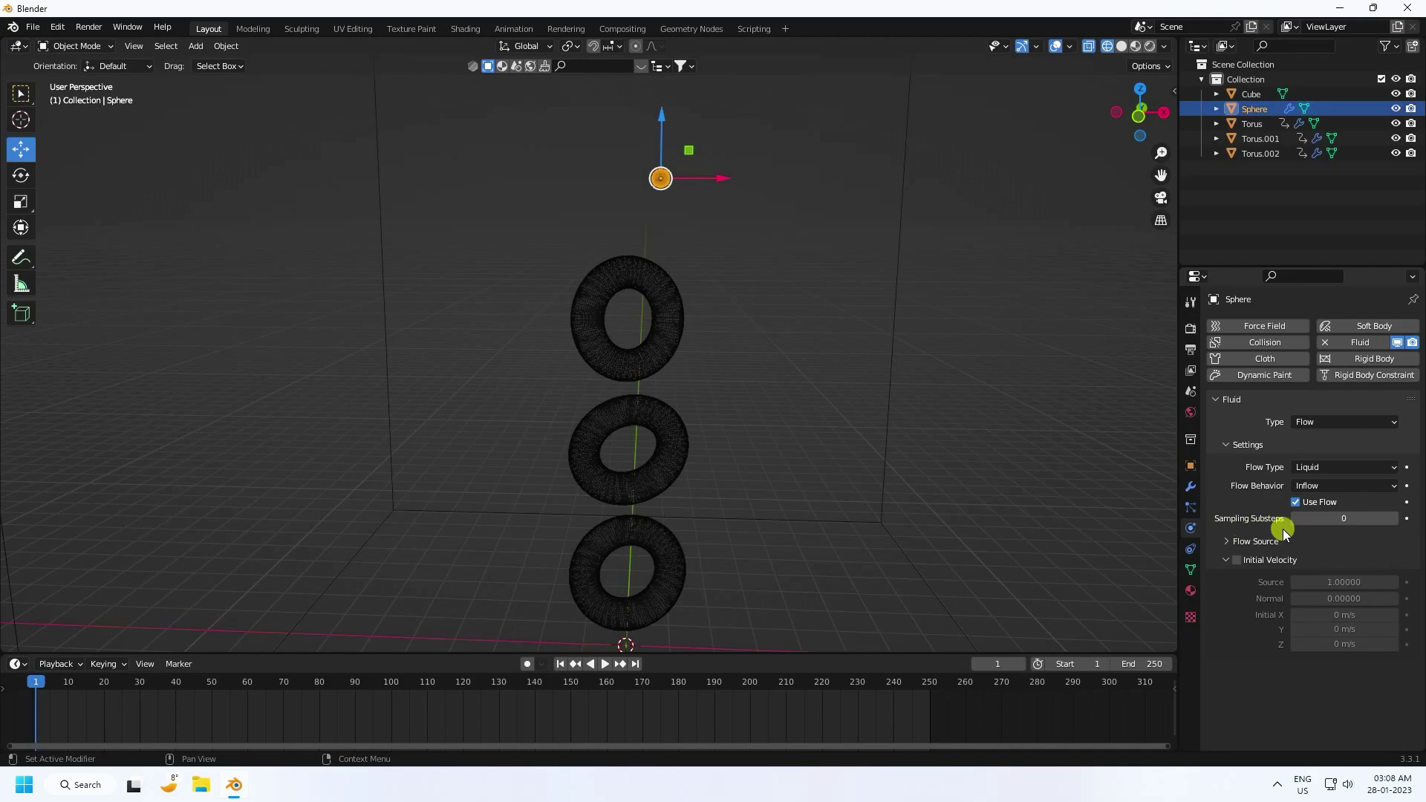
pyautogui.click(1391, 518)
# - Give the large cube fluid physics as a Domain with the Liquid domain type
pyautogui.moveTo(716, 385); pyautogui.dragTo(773, 338, button='middle')
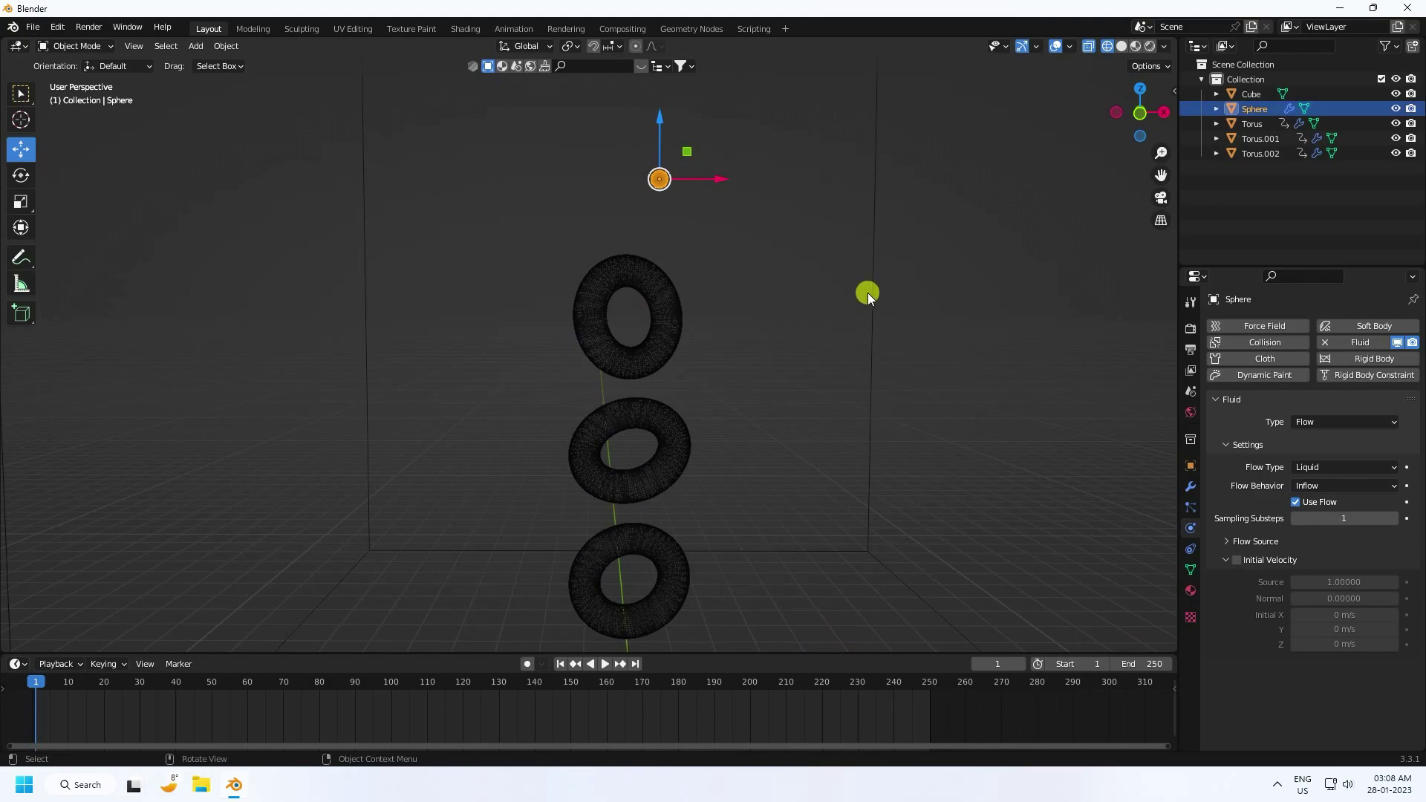
pyautogui.click(866, 293)
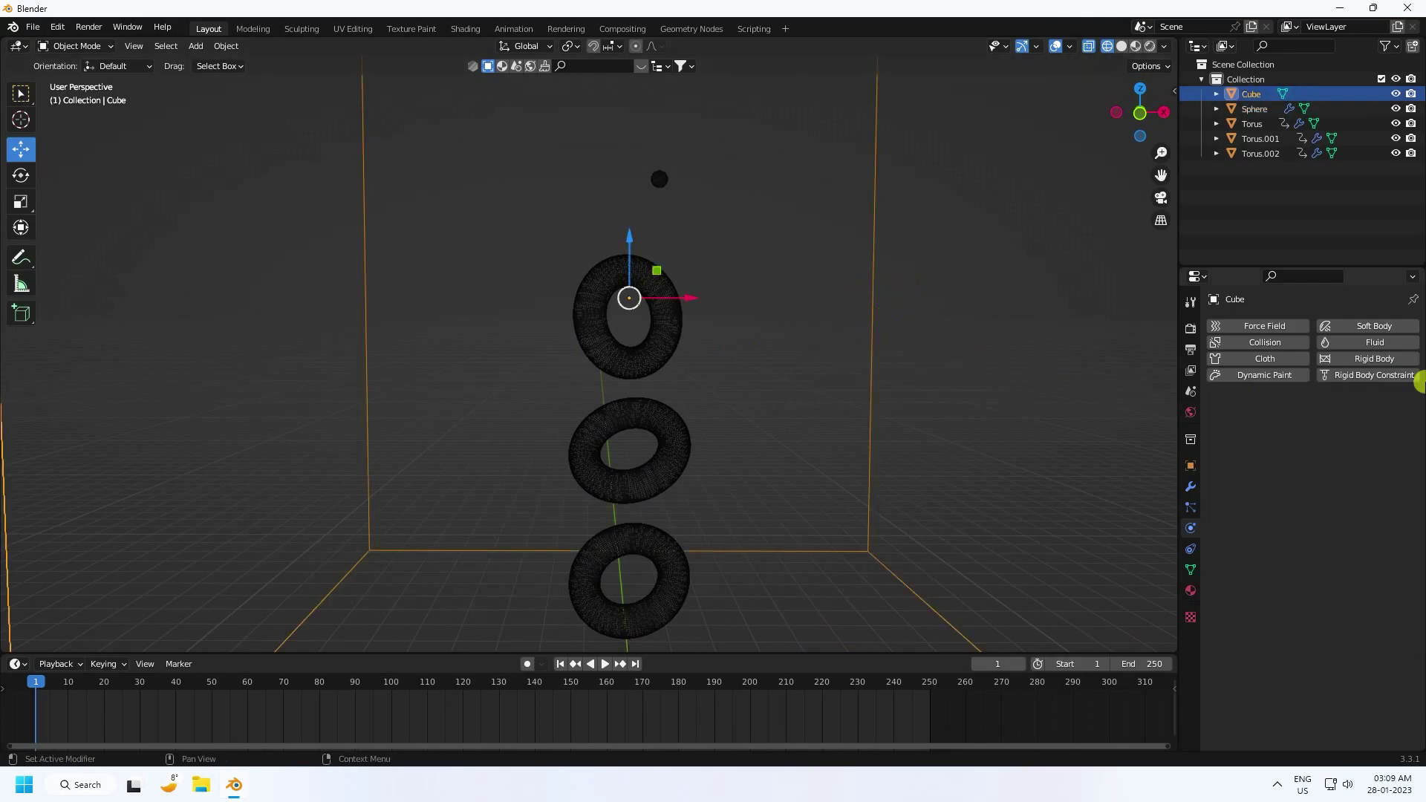
pyautogui.click(1333, 346)
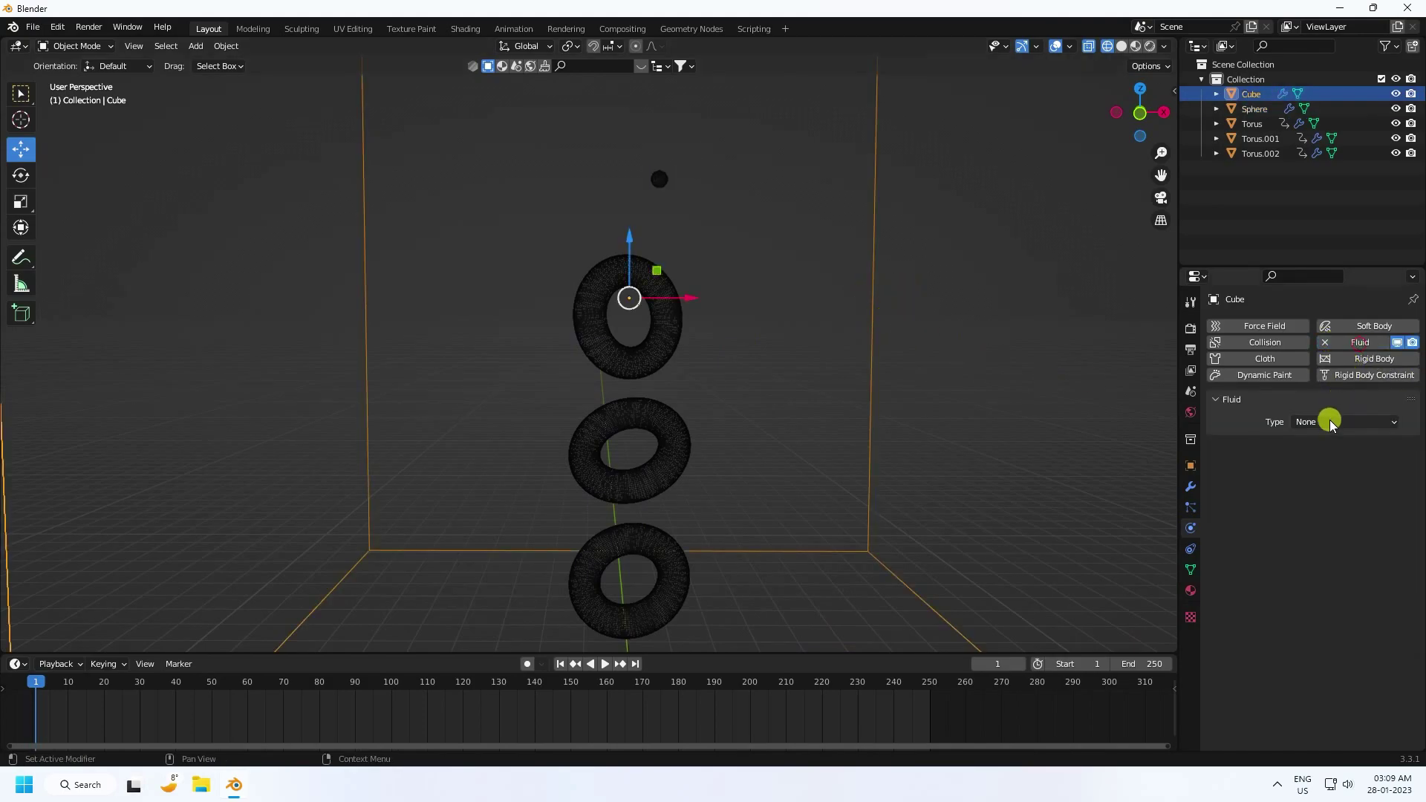
pyautogui.click(1320, 421)
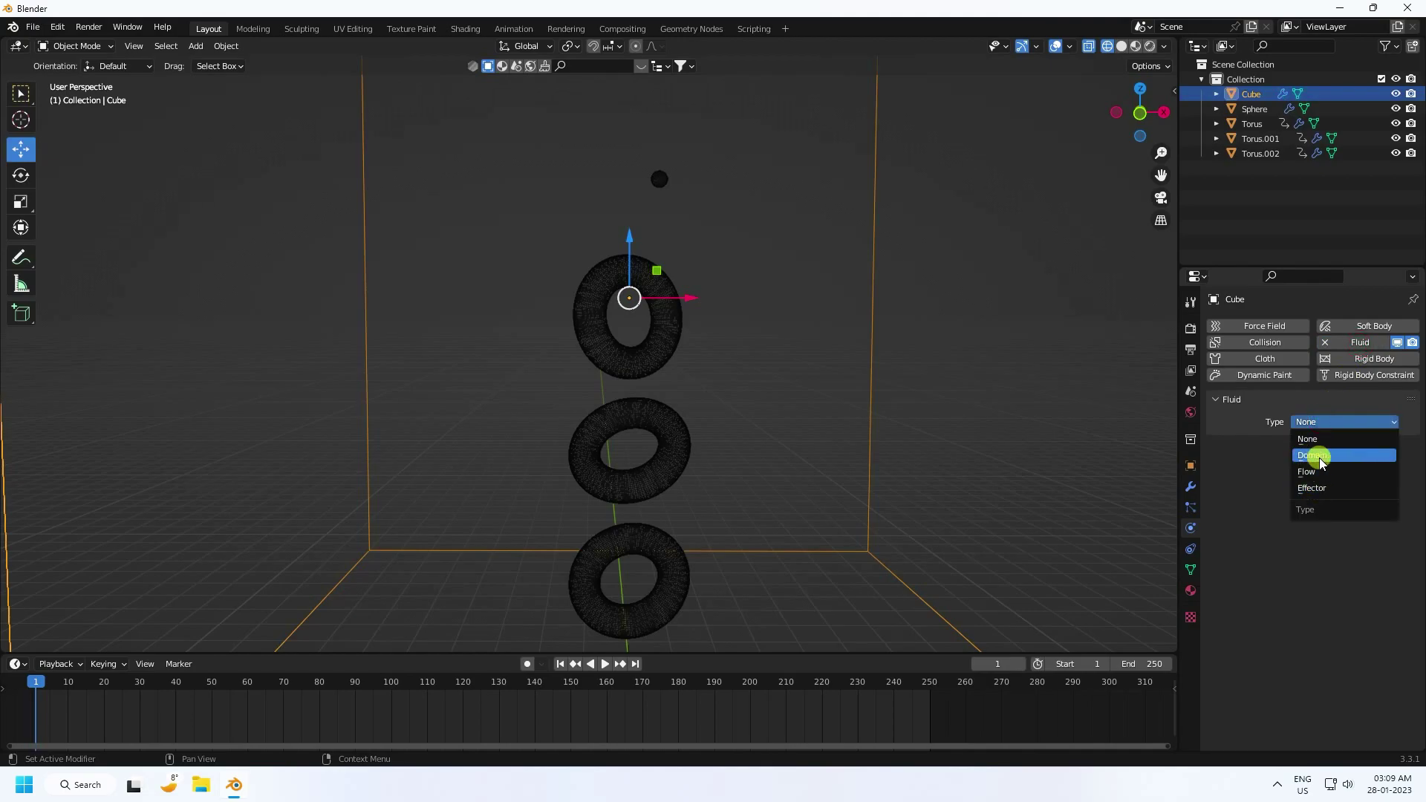
pyautogui.click(1318, 458)
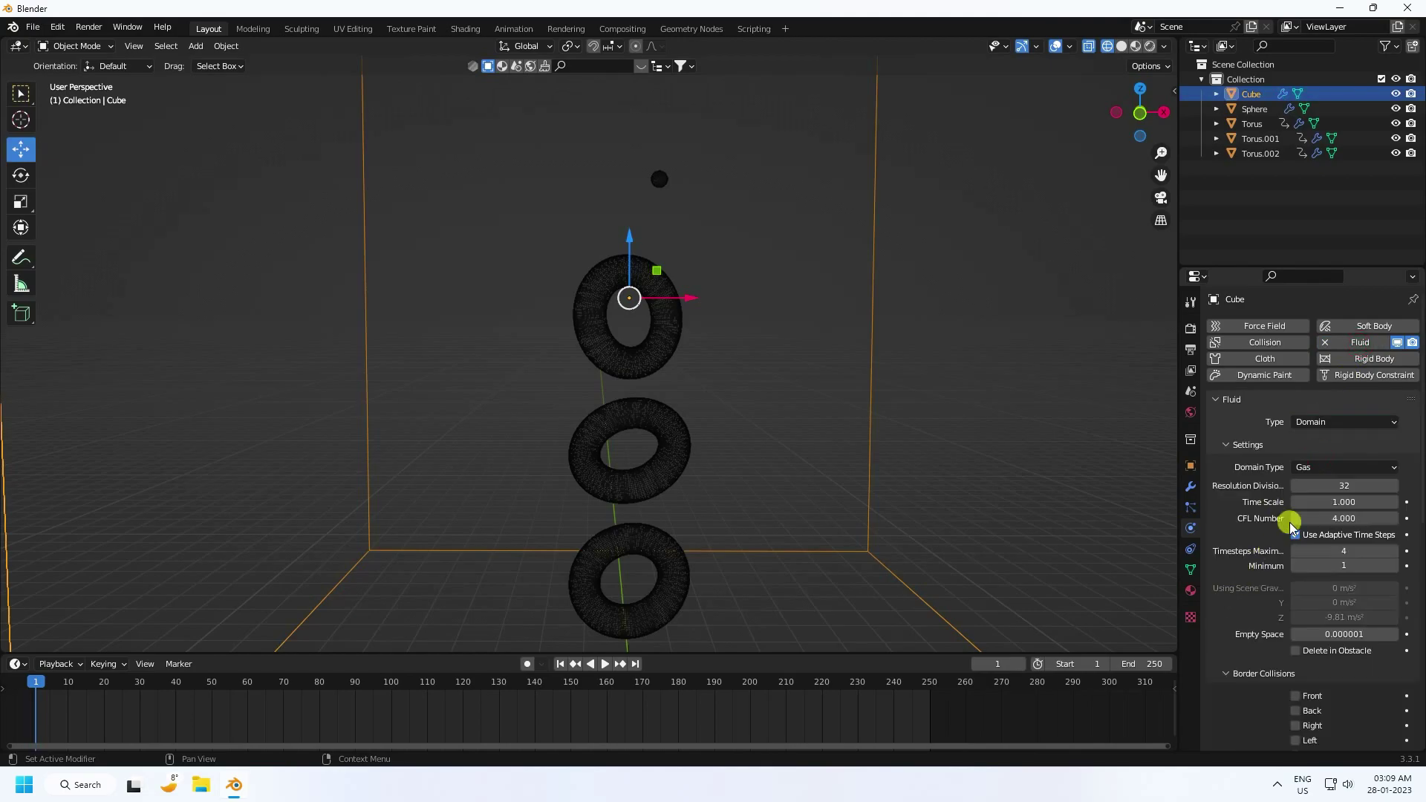
pyautogui.click(1302, 470)
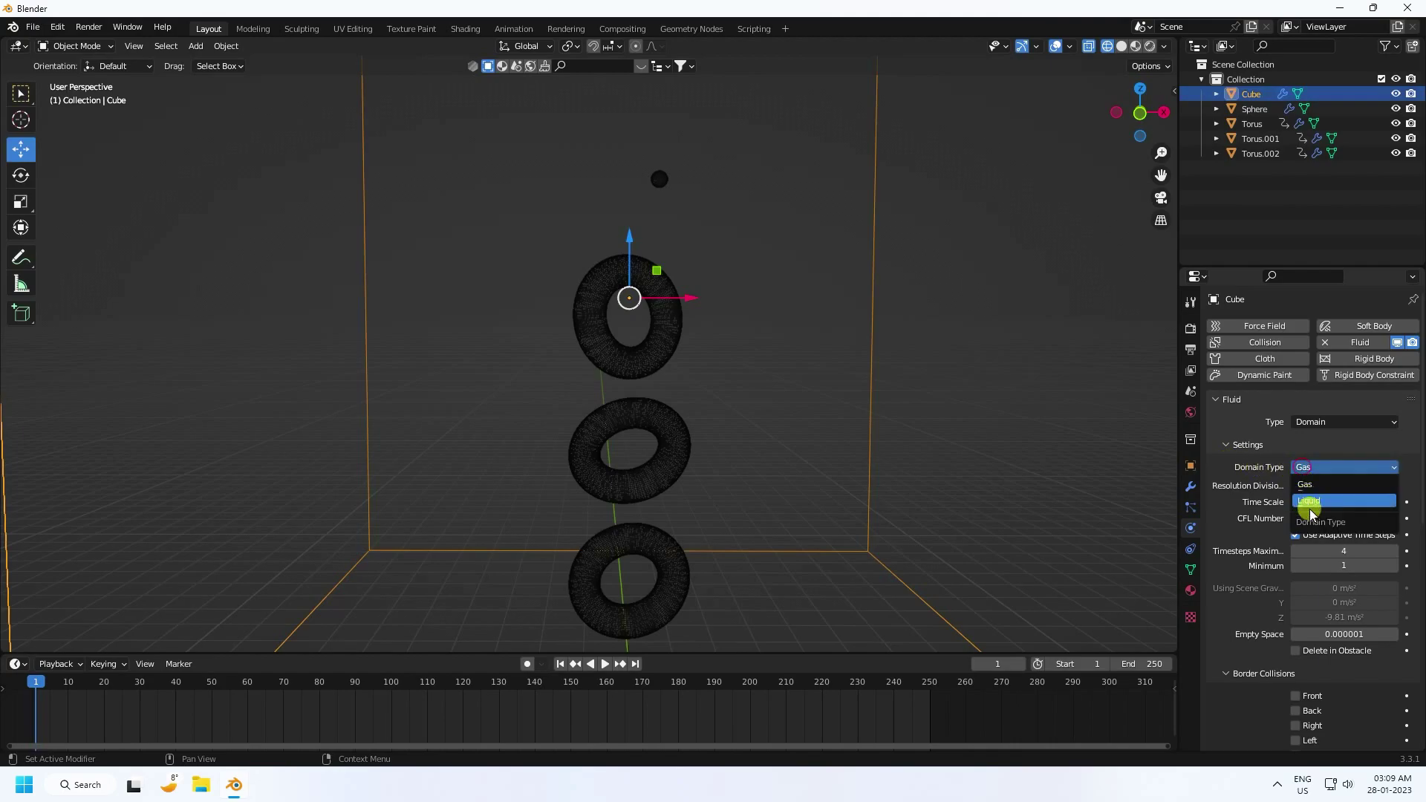
pyautogui.click(1307, 501)
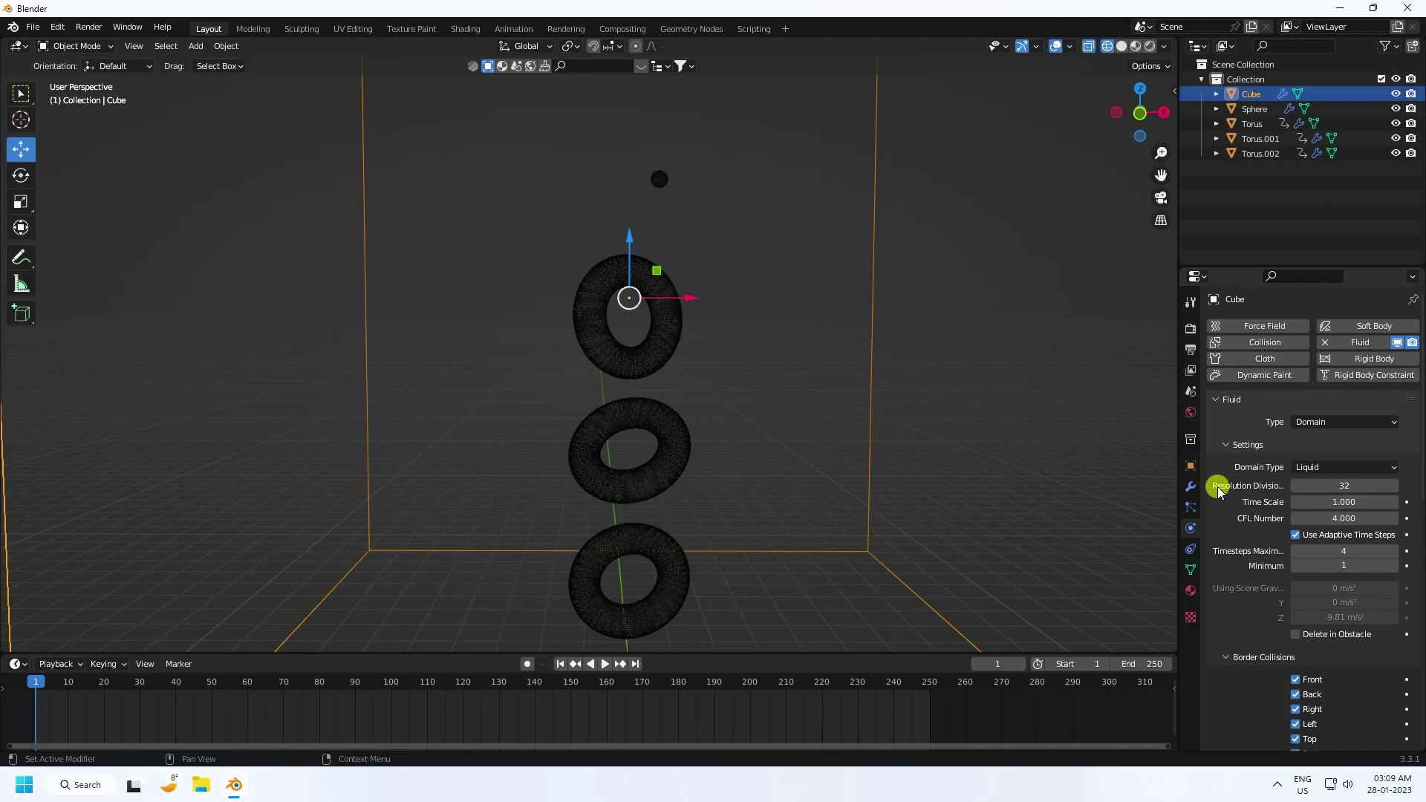
# - Set the liquid domain's resolution divisions to 100 and look through its remaining settings down to Diffusion
pyautogui.click(1348, 487)
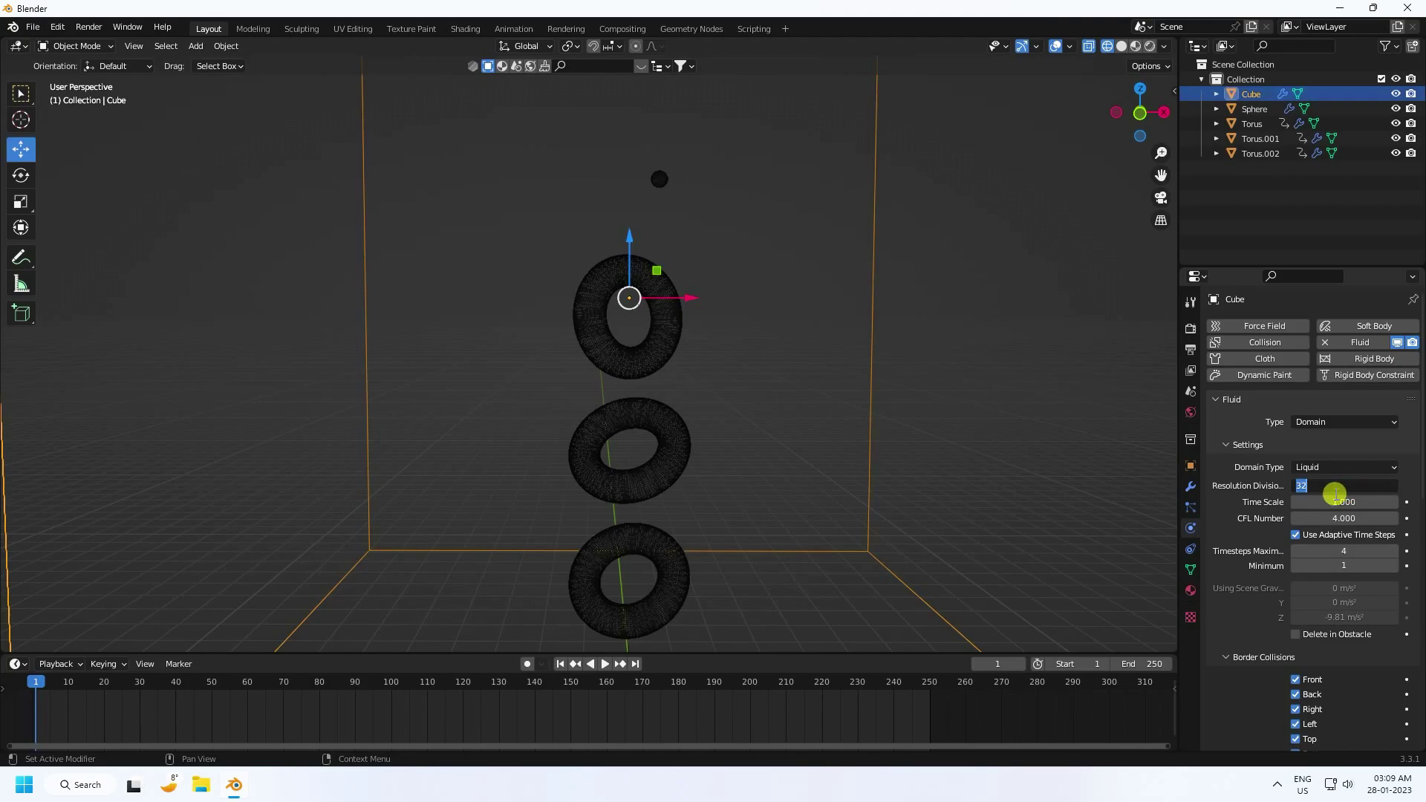
pyautogui.press('Return')
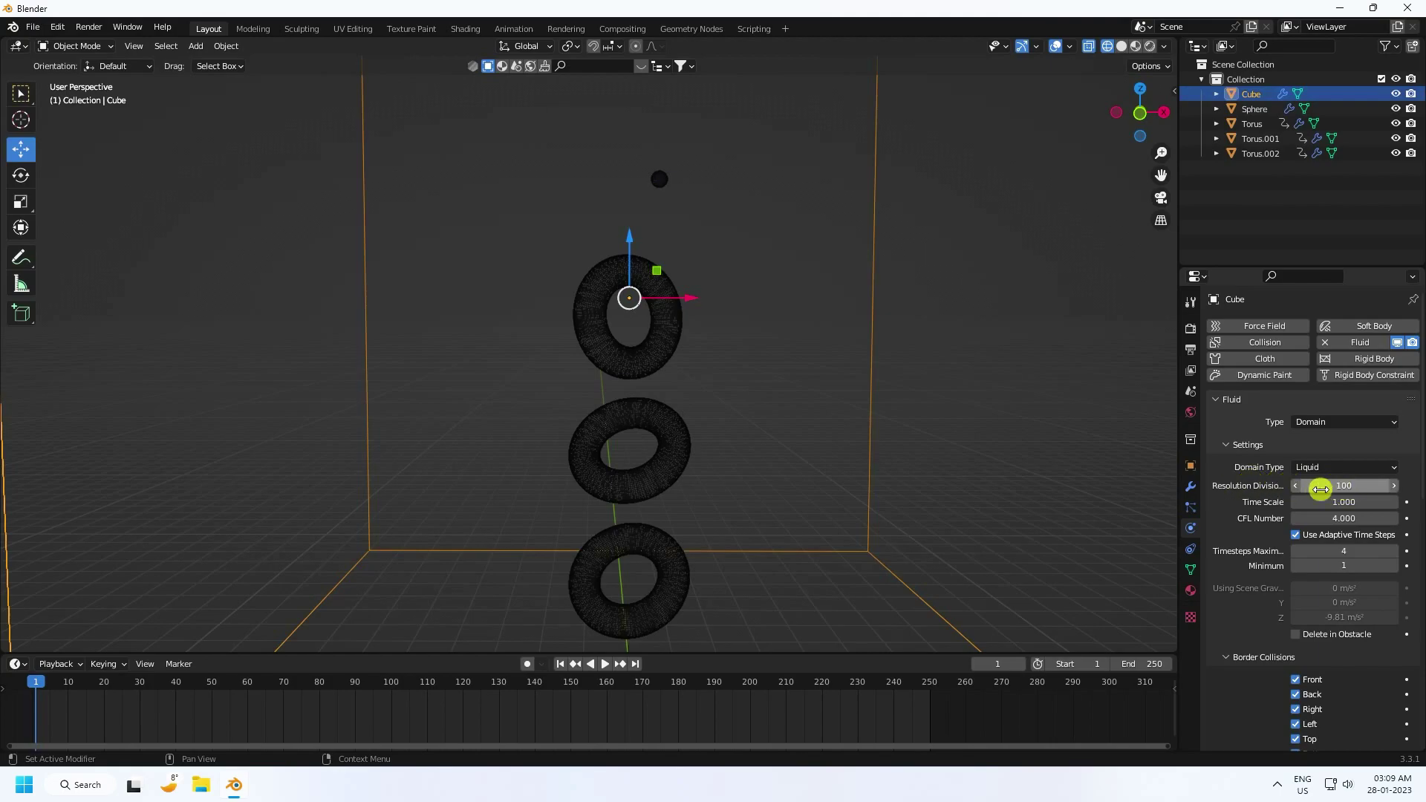
pyautogui.scroll(-12, 1255, 523)
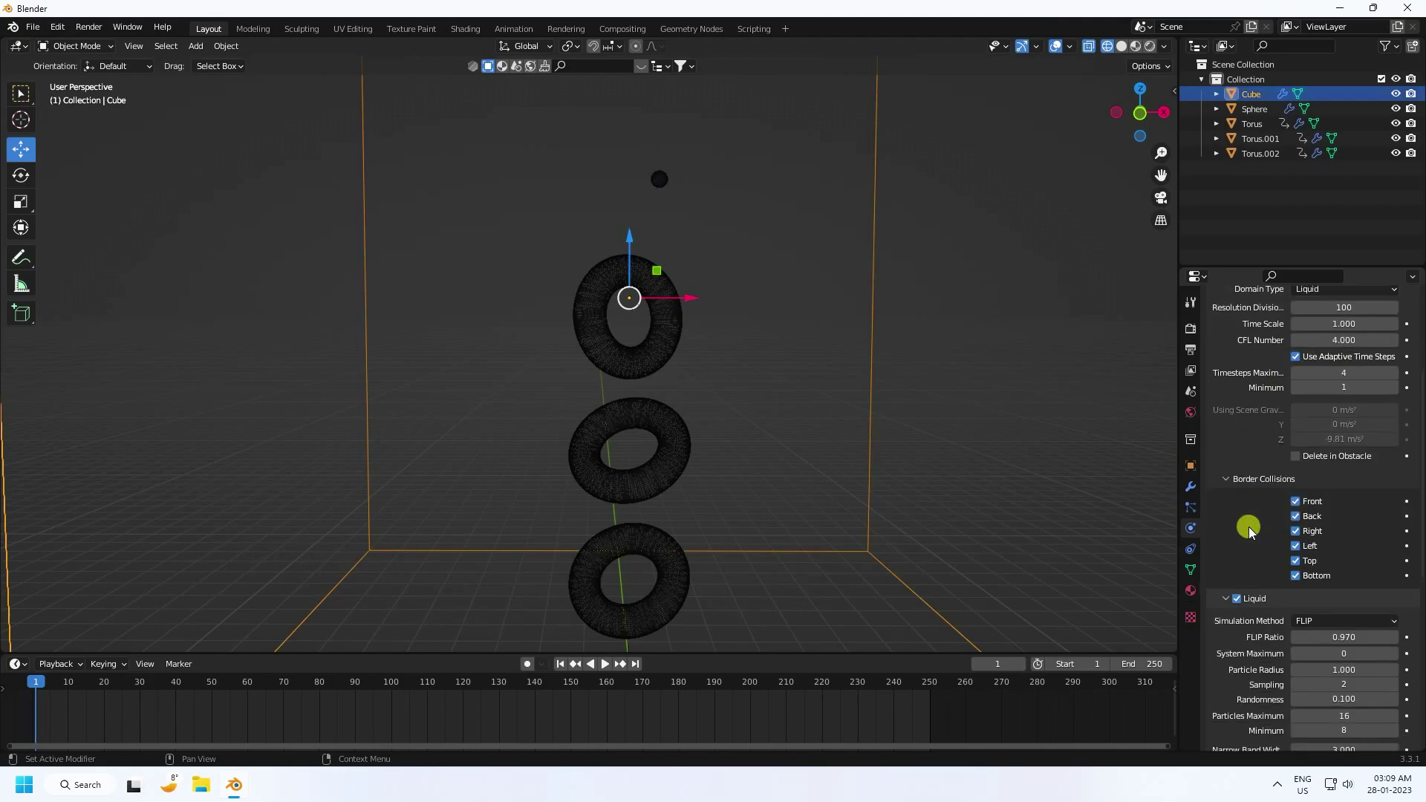
pyautogui.scroll(-5, 1253, 450)
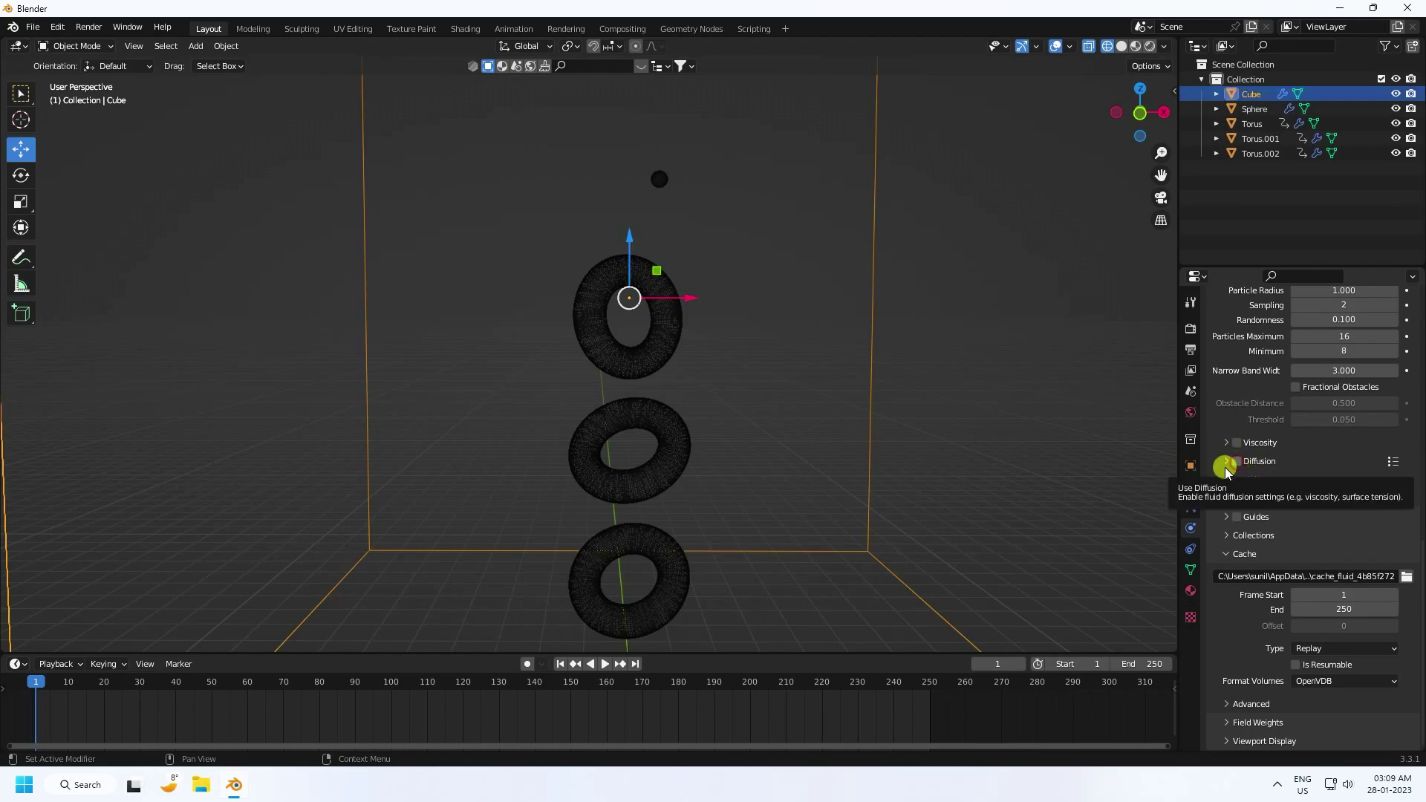
# - Enable Diffusion on the liquid domain with Base 6, Exponent 1 and Surface Tension 0.2
pyautogui.click(1236, 463)
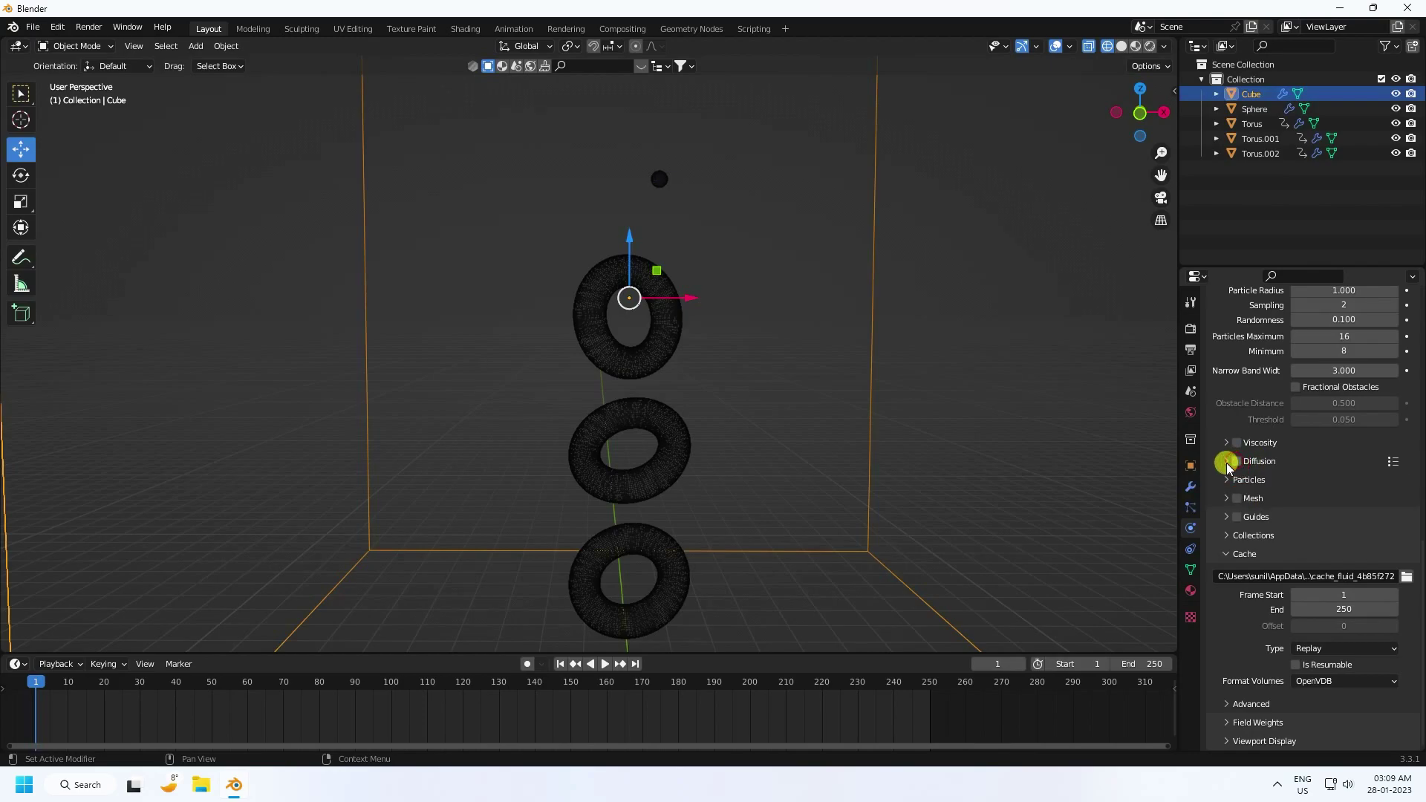
pyautogui.click(1227, 462)
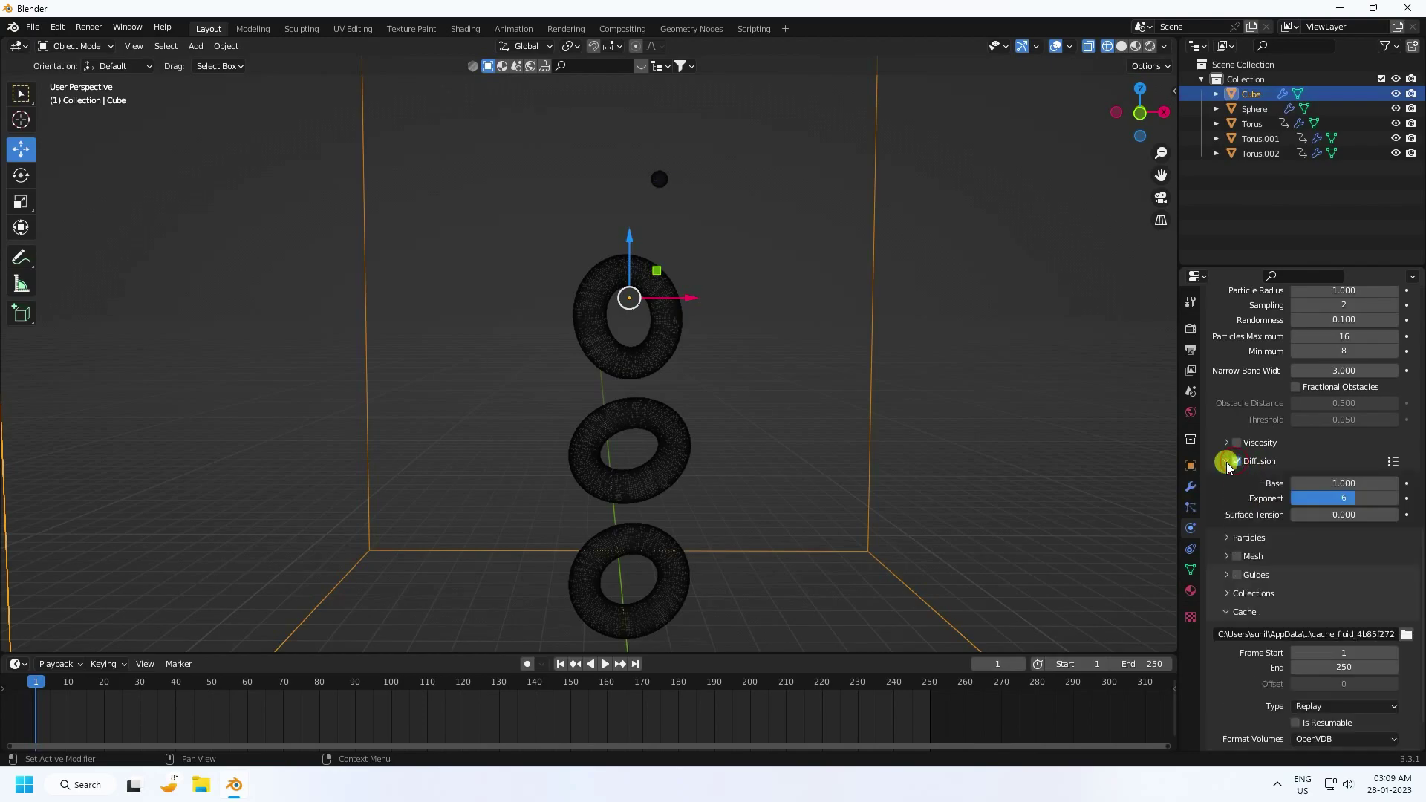
pyautogui.click(1340, 483)
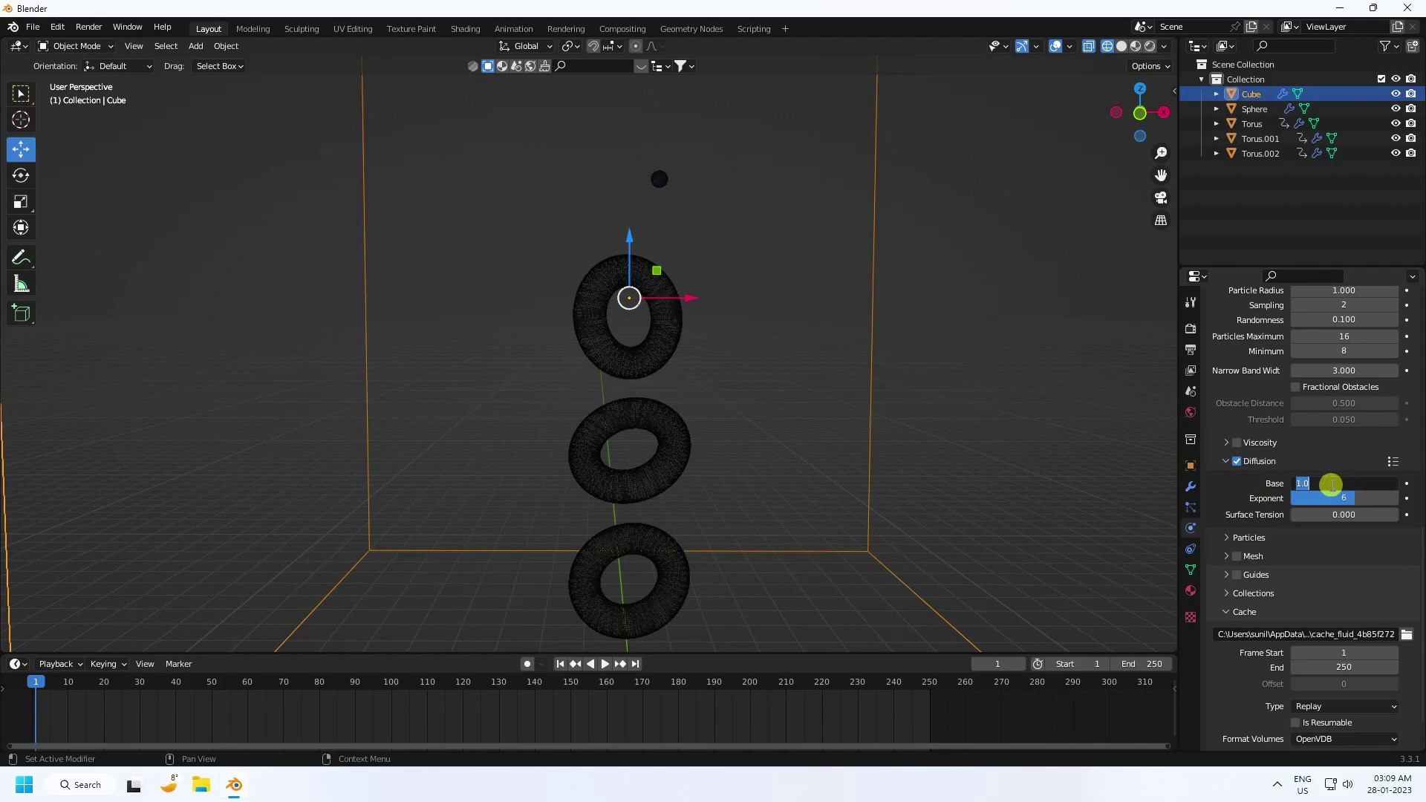
pyautogui.click(1329, 499)
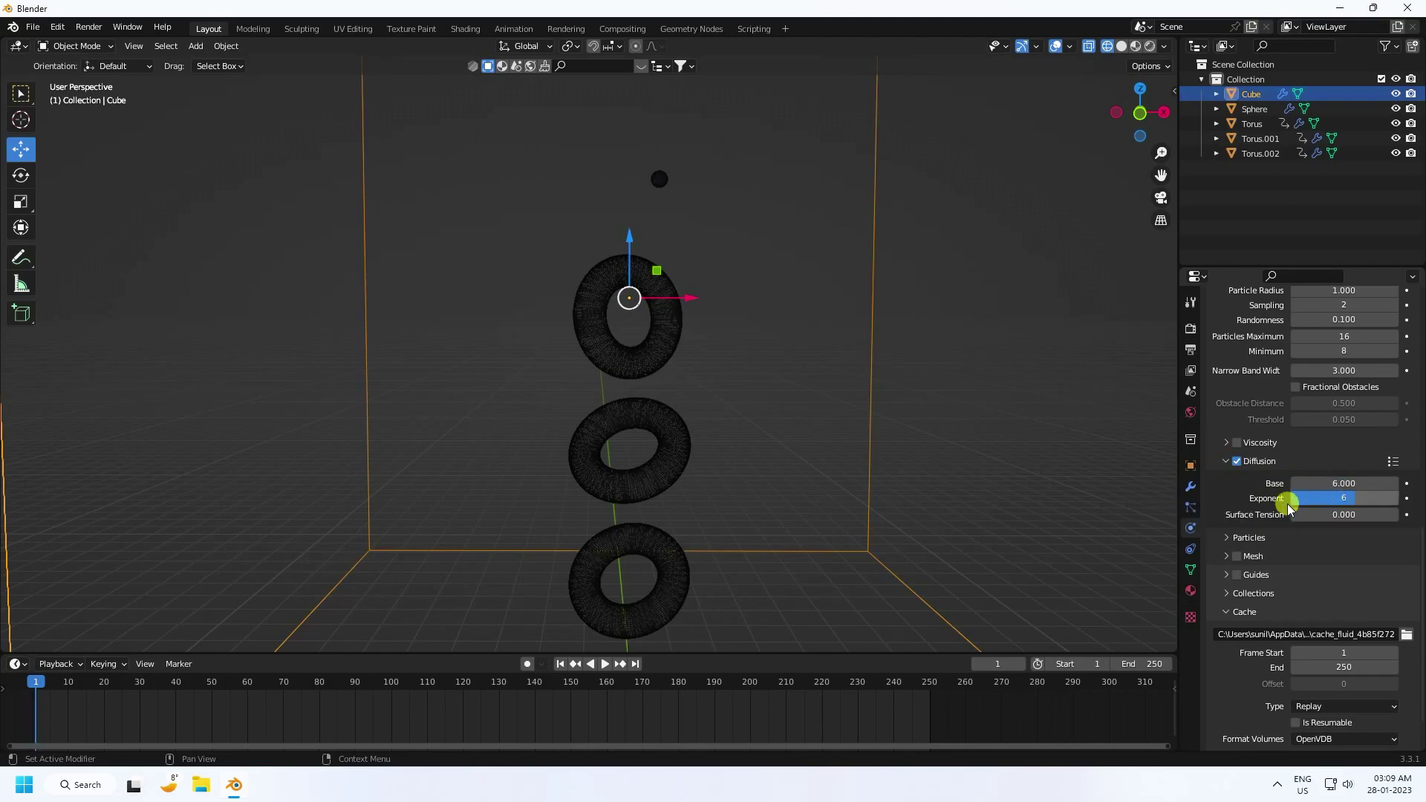
pyautogui.click(1333, 498)
pyautogui.write('1')
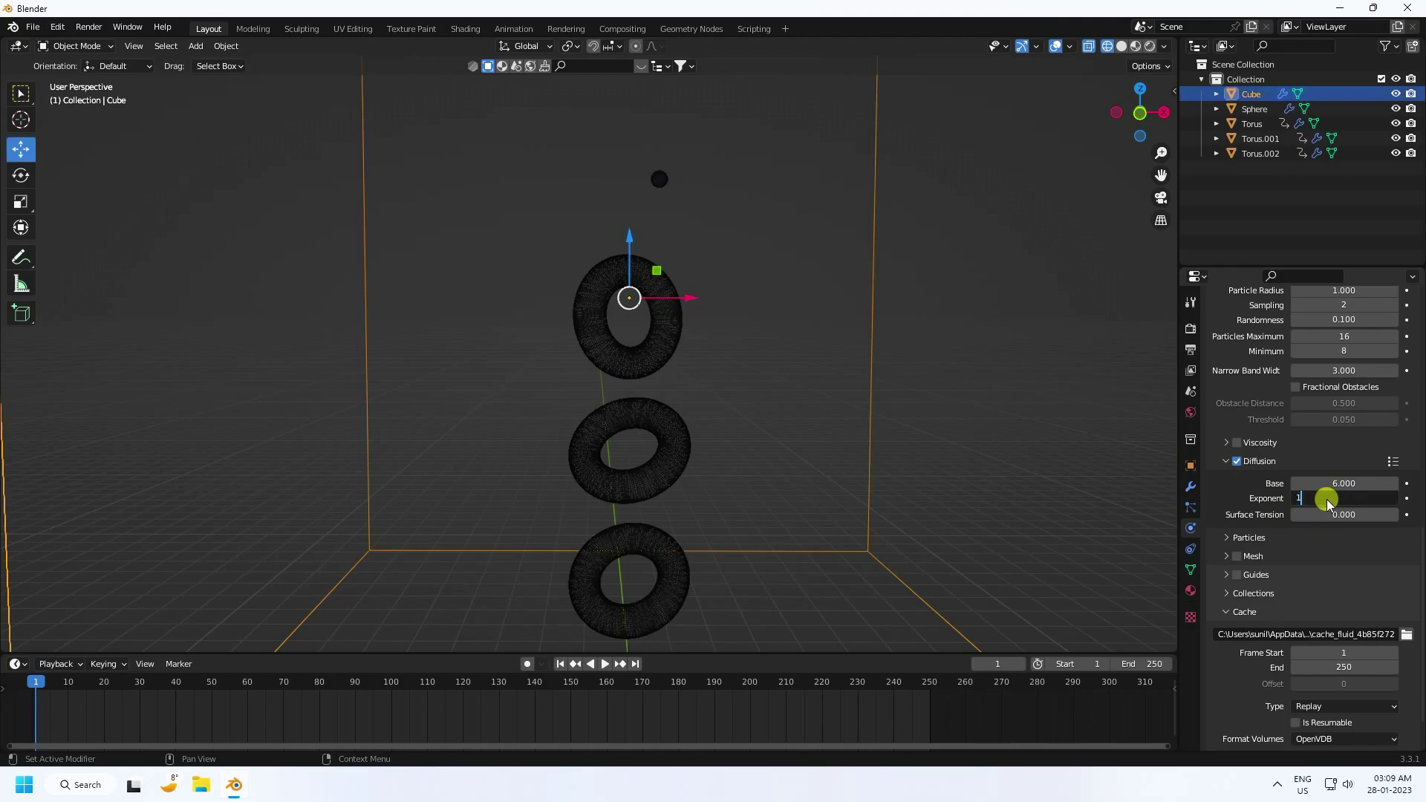
pyautogui.press('Return')
pyautogui.click(1328, 513)
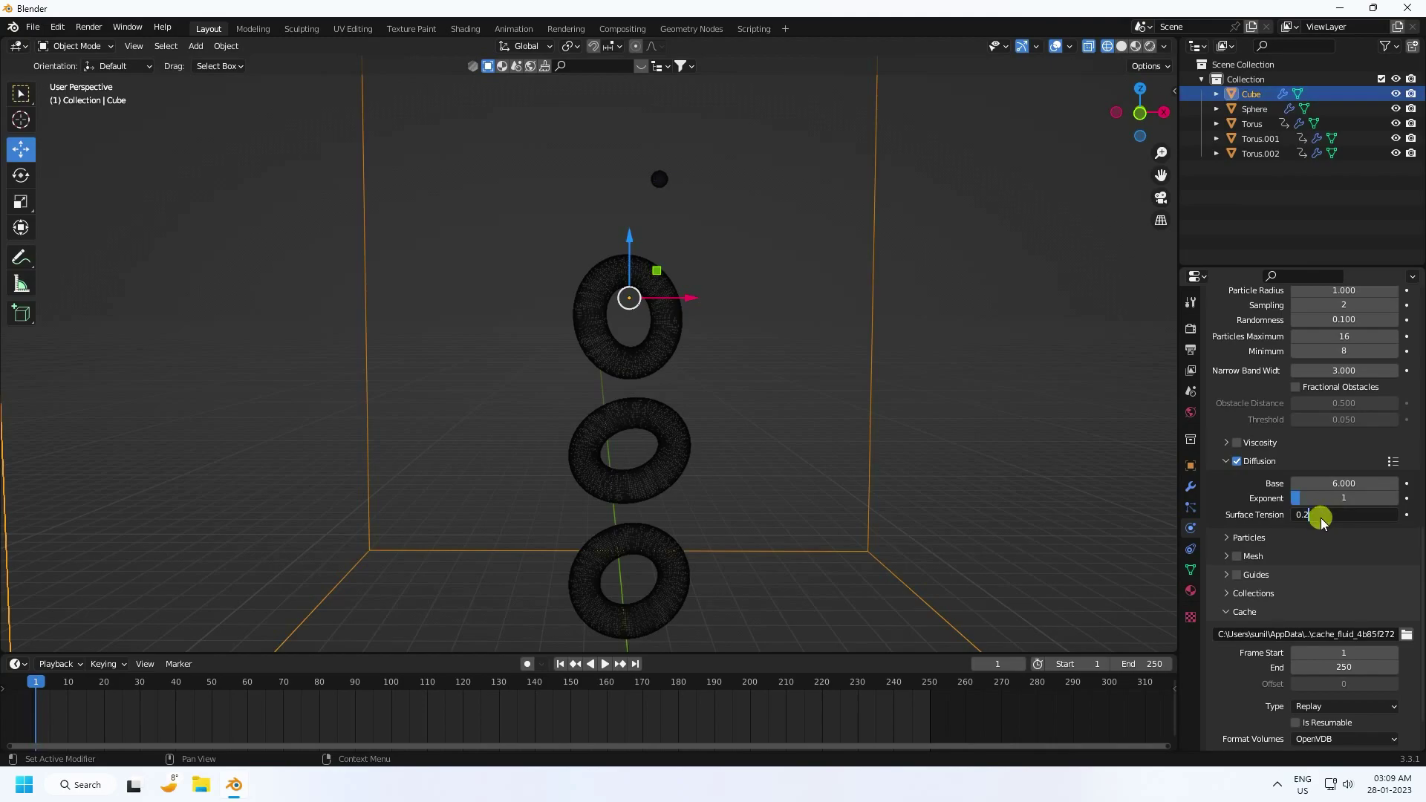
pyautogui.write('0.2')
pyautogui.press('Return')
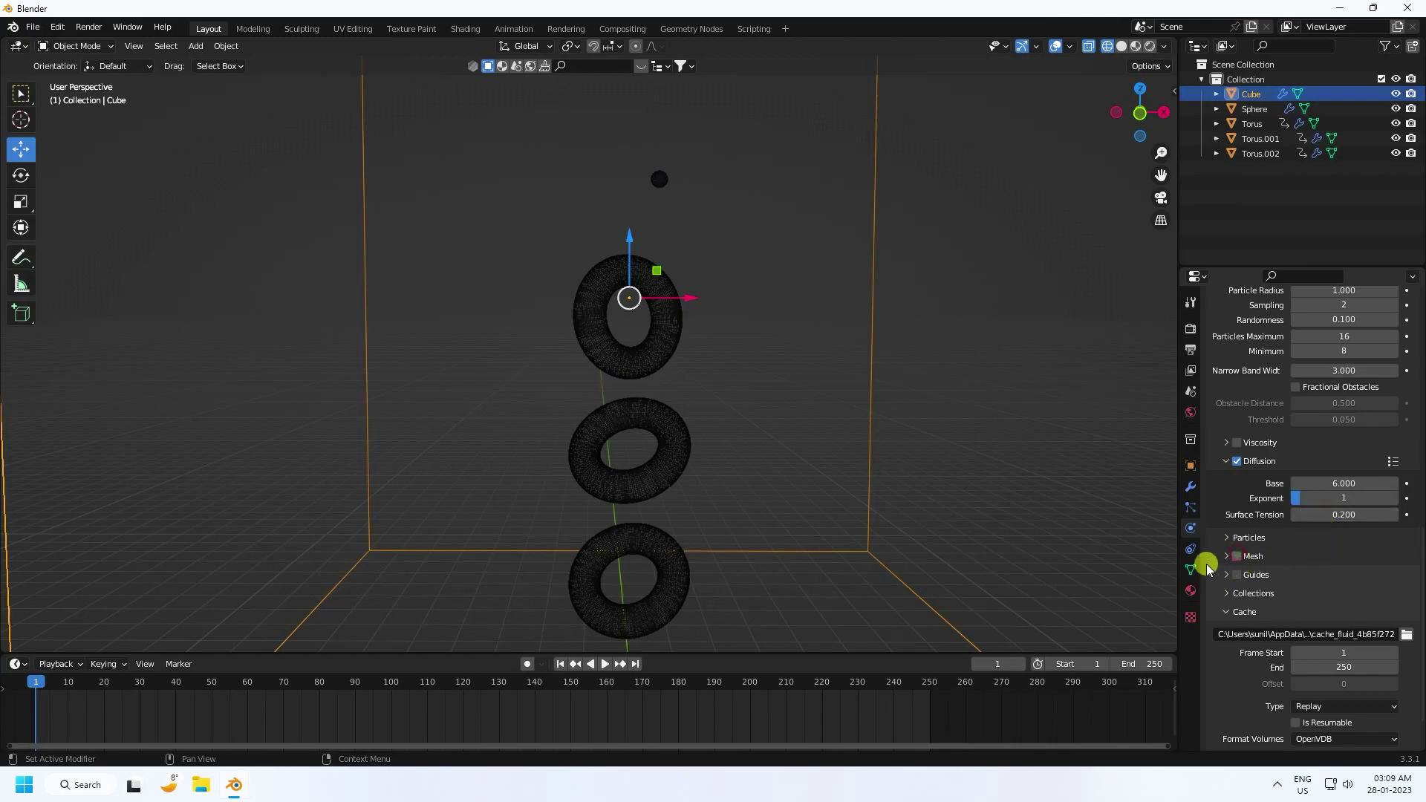
# - Enable Mesh generation for the liquid domain and expand its settings
pyautogui.scroll(-2, 1234, 560)
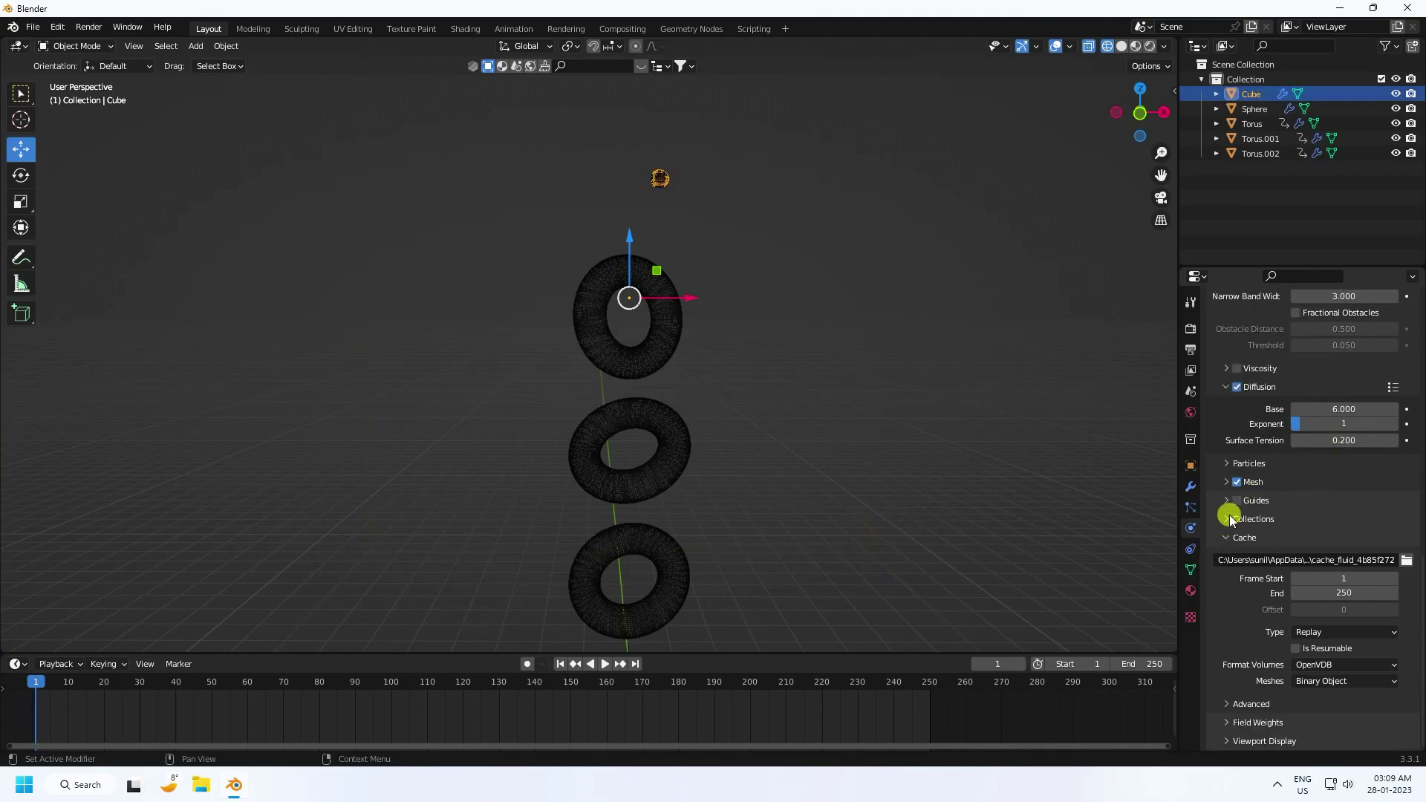
pyautogui.click(1229, 482)
pyautogui.click(1226, 482)
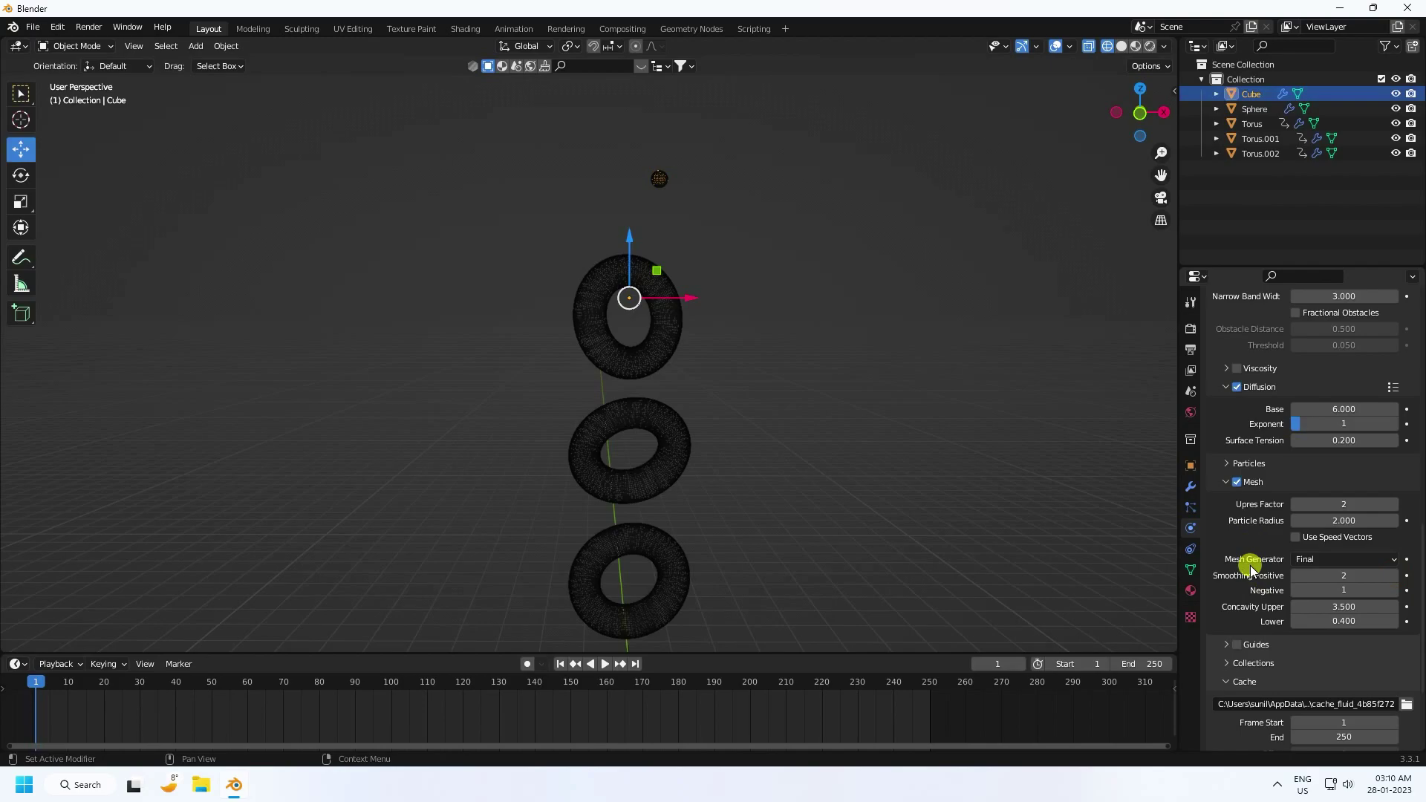
# - Set the domain cache's end frame to 150 and its type to All, and bake the whole simulation
pyautogui.scroll(-5, 1255, 563)
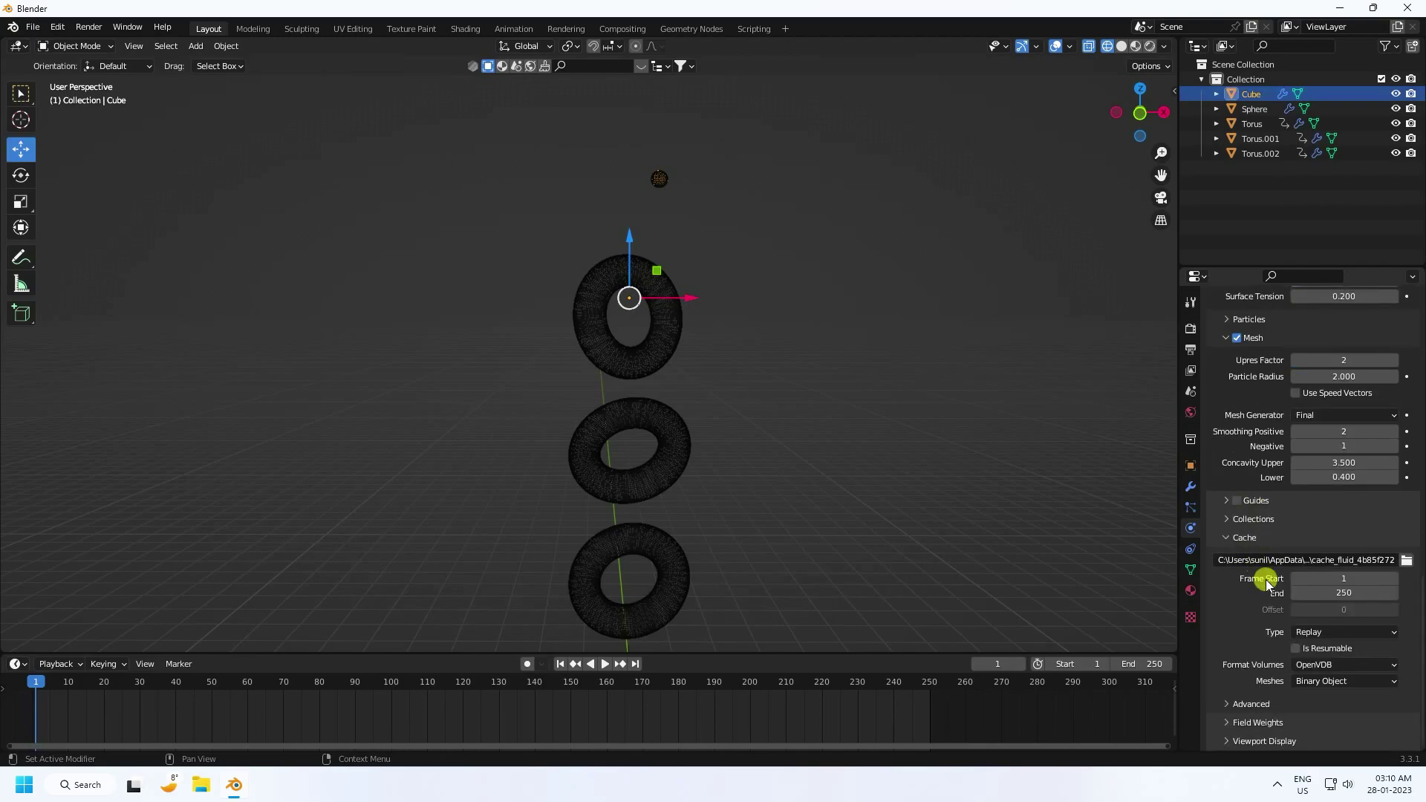
pyautogui.click(1347, 594)
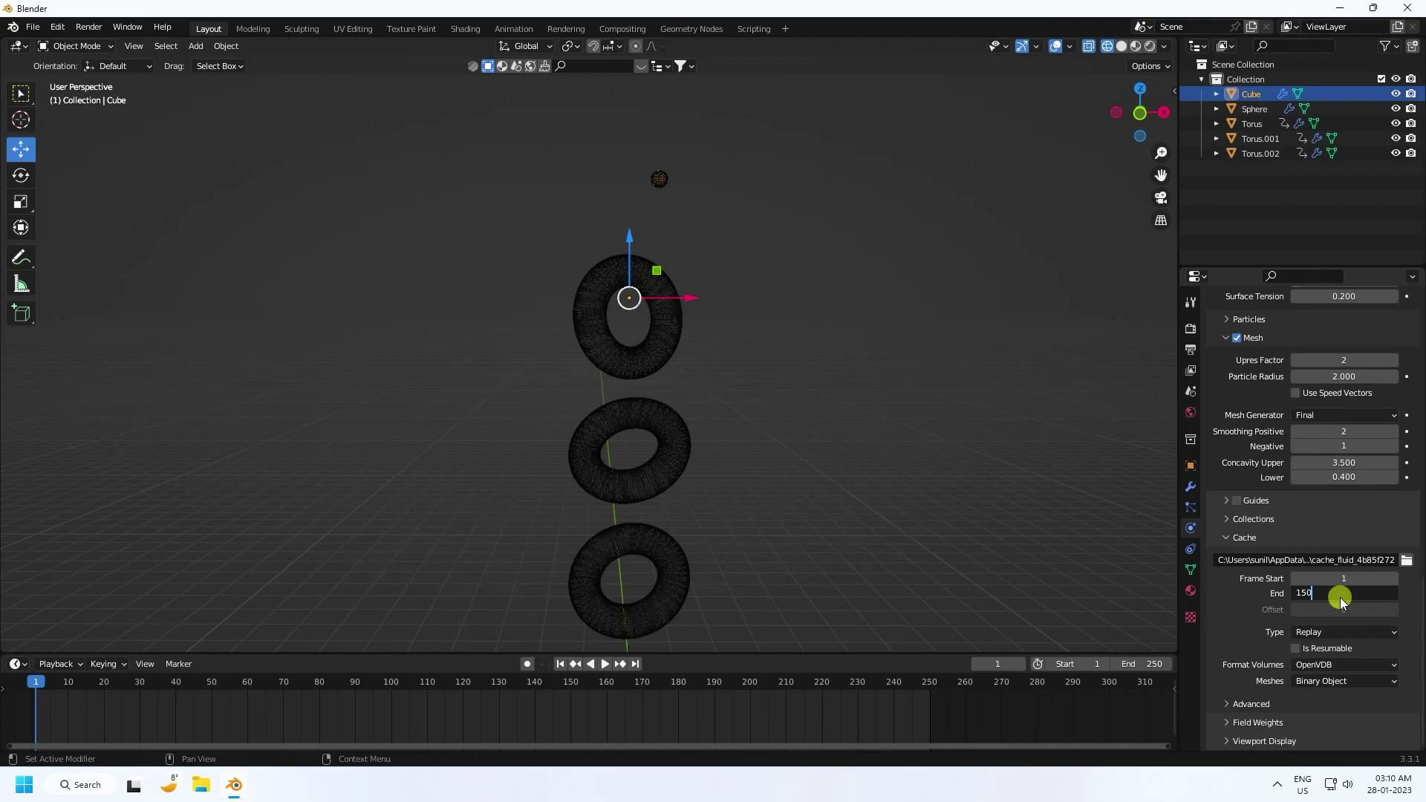
pyautogui.click(1303, 666)
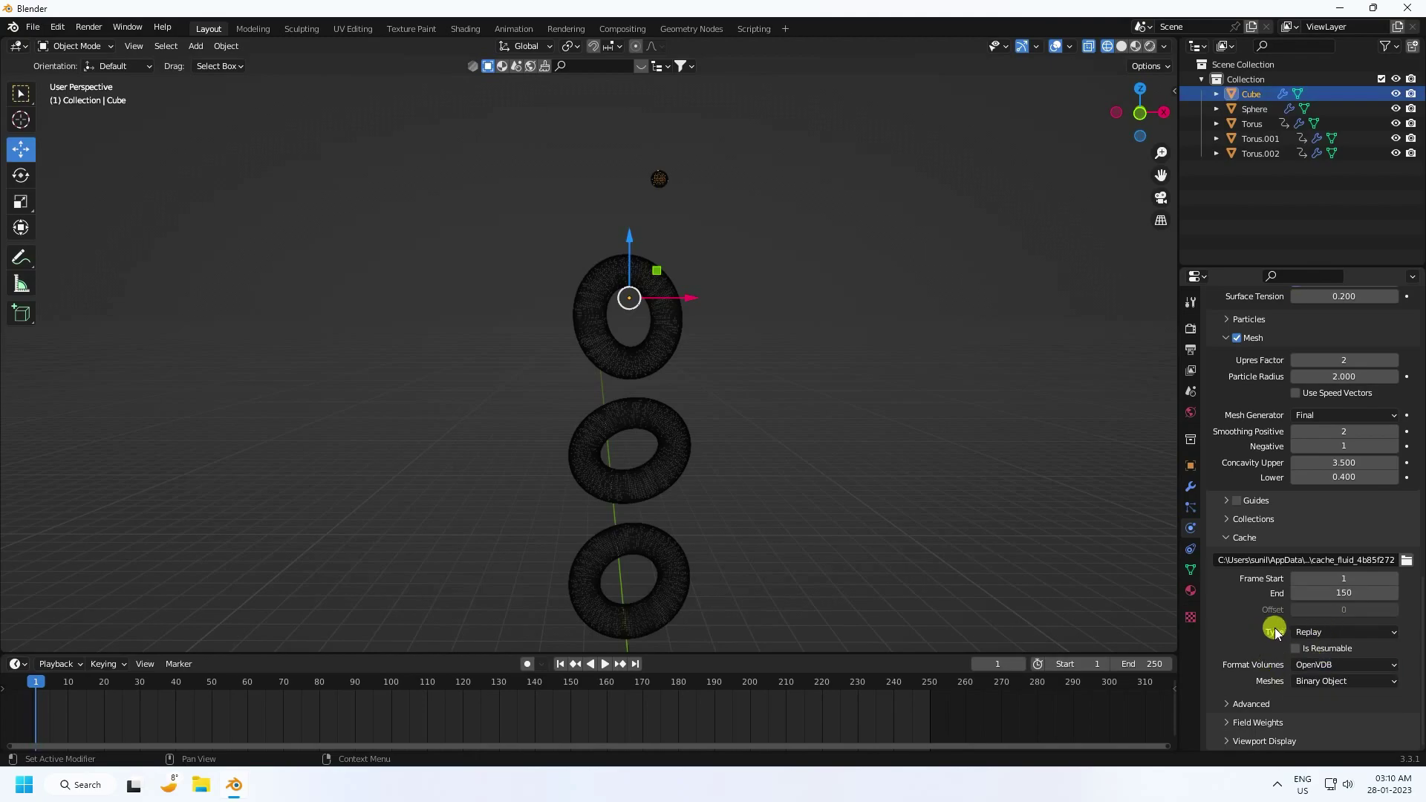
pyautogui.click(1329, 632)
pyautogui.click(1307, 682)
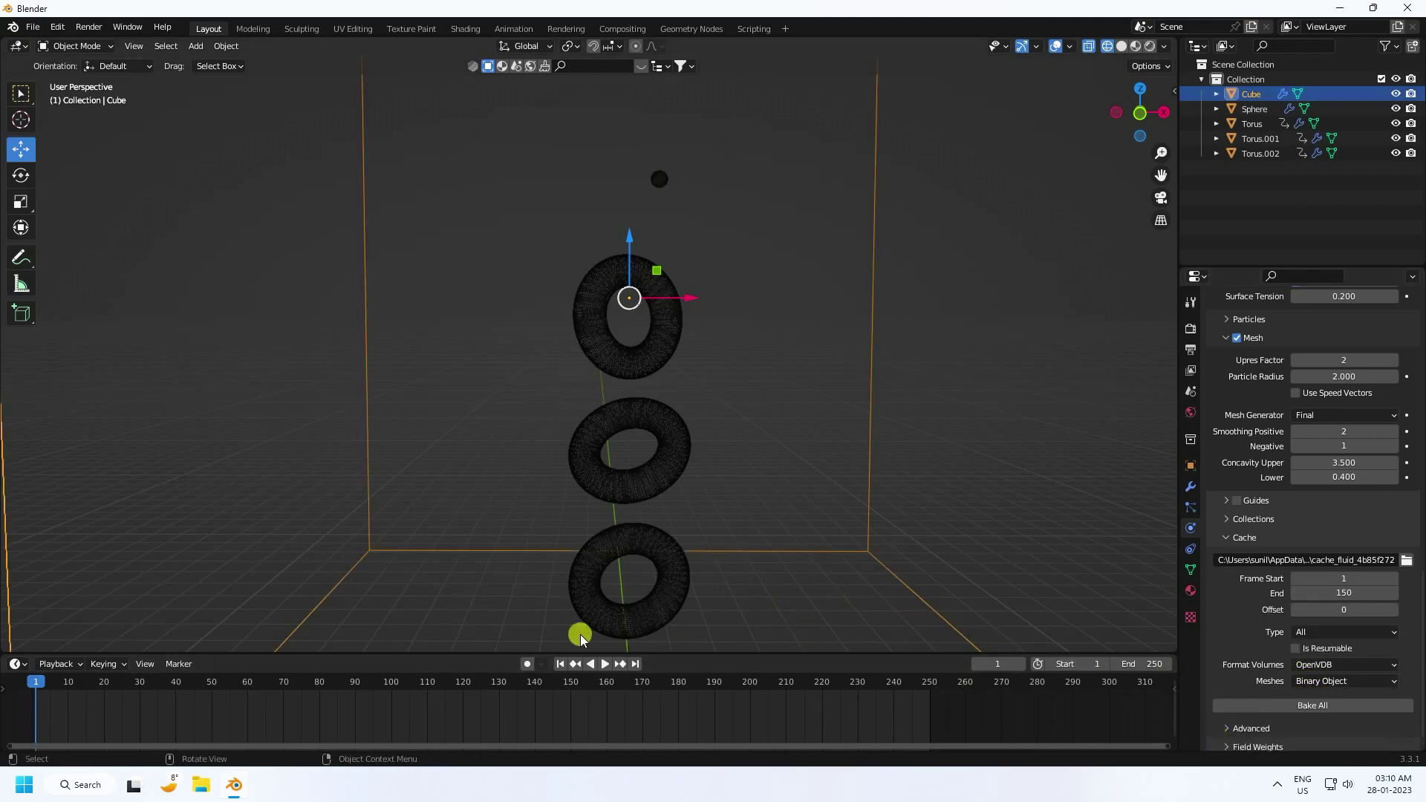
pyautogui.click(1322, 706)
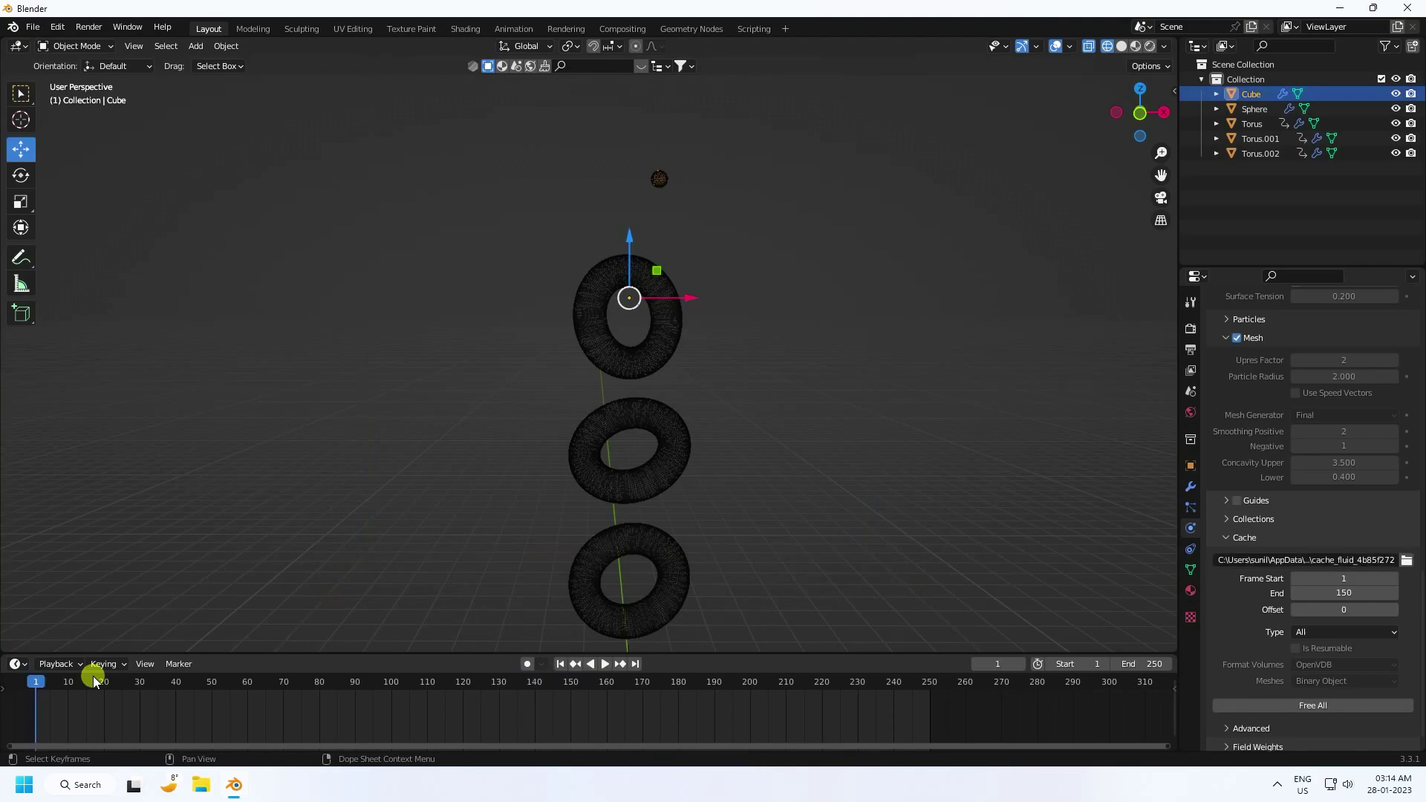
# - Deselect the domain and play the baked simulation with the sphere and rings in view
pyautogui.scroll(3, 777, 462)
pyautogui.click(778, 462)
pyautogui.scroll(-3, 773, 414)
pyautogui.moveTo(773, 415); pyautogui.dragTo(604, 646, button='middle')
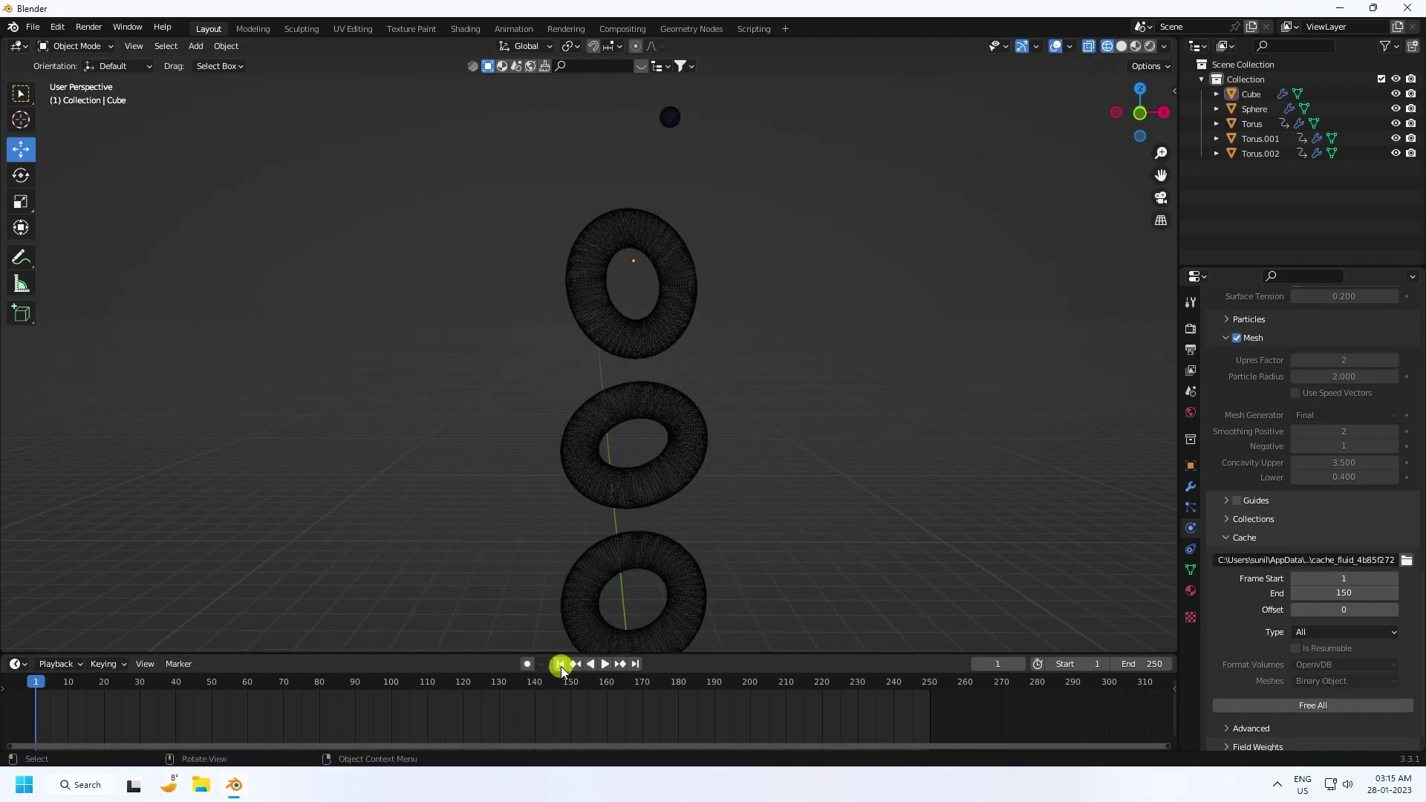
pyautogui.click(600, 663)
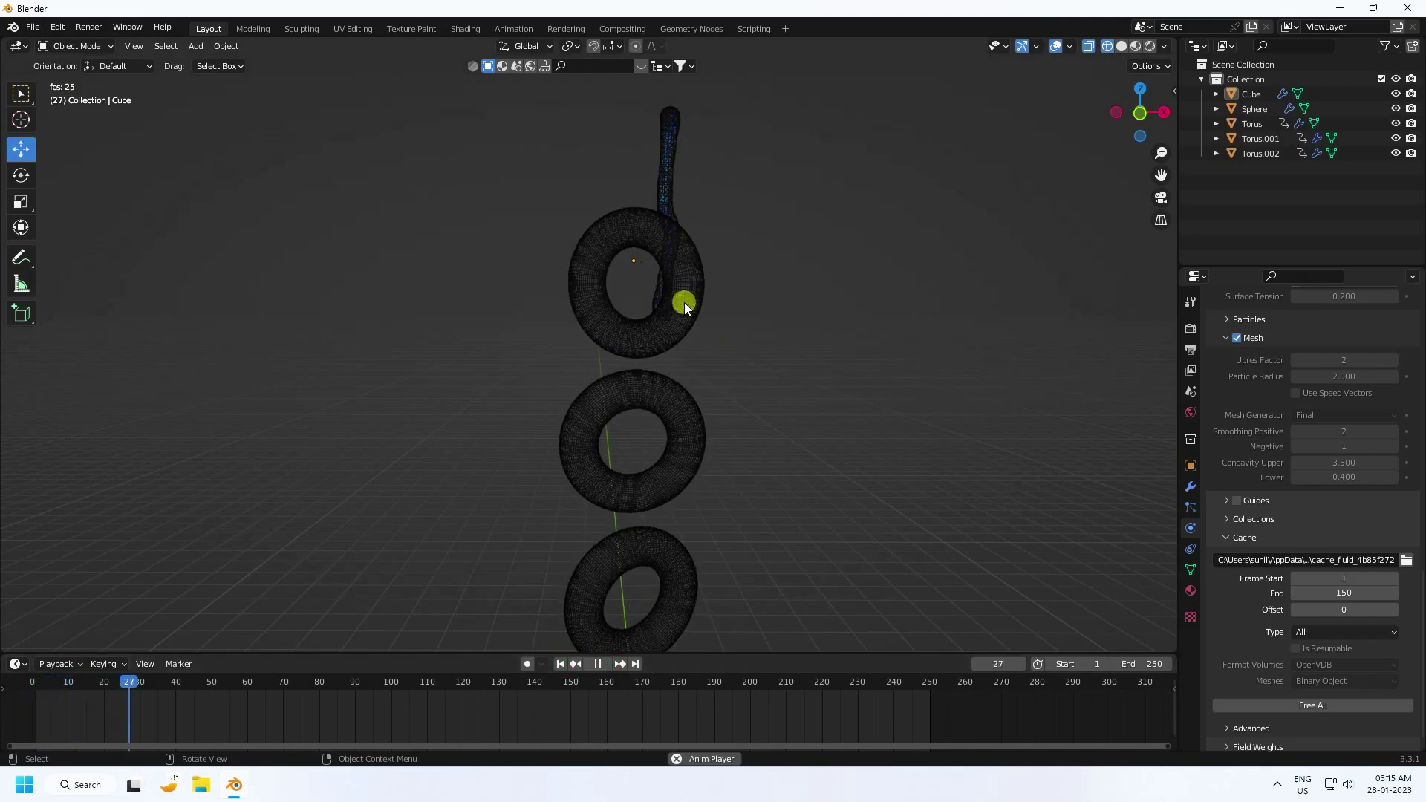
# - Switch the viewport to solid shading and replay the simulation from the first frame, pausing it at frame 64
pyautogui.click(1119, 46)
pyautogui.moveTo(684, 423)
pyautogui.mouseDown(button='middle')
pyautogui.moveTo(786, 500)
pyautogui.moveTo(756, 354)
pyautogui.mouseUp(button='middle')
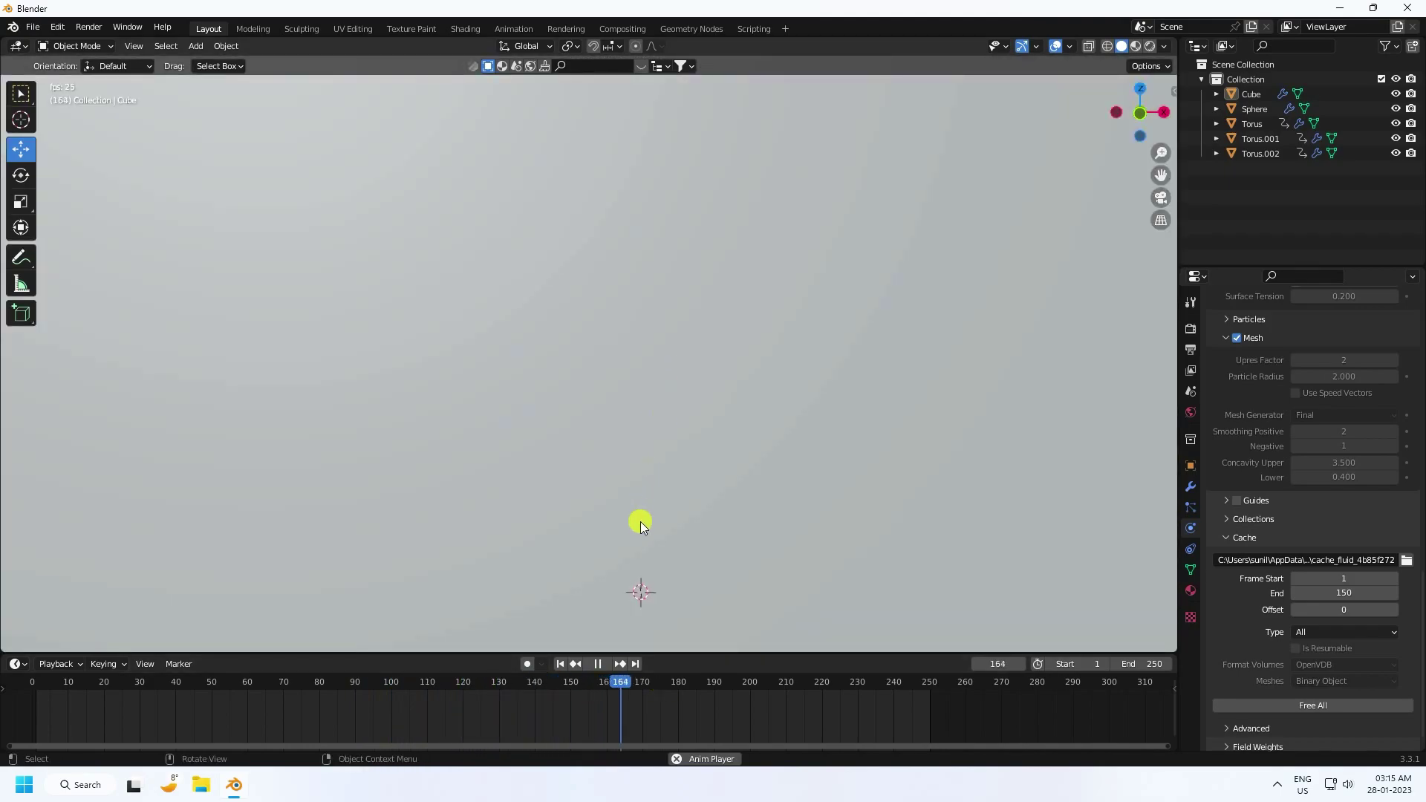
pyautogui.click(594, 663)
pyautogui.click(562, 664)
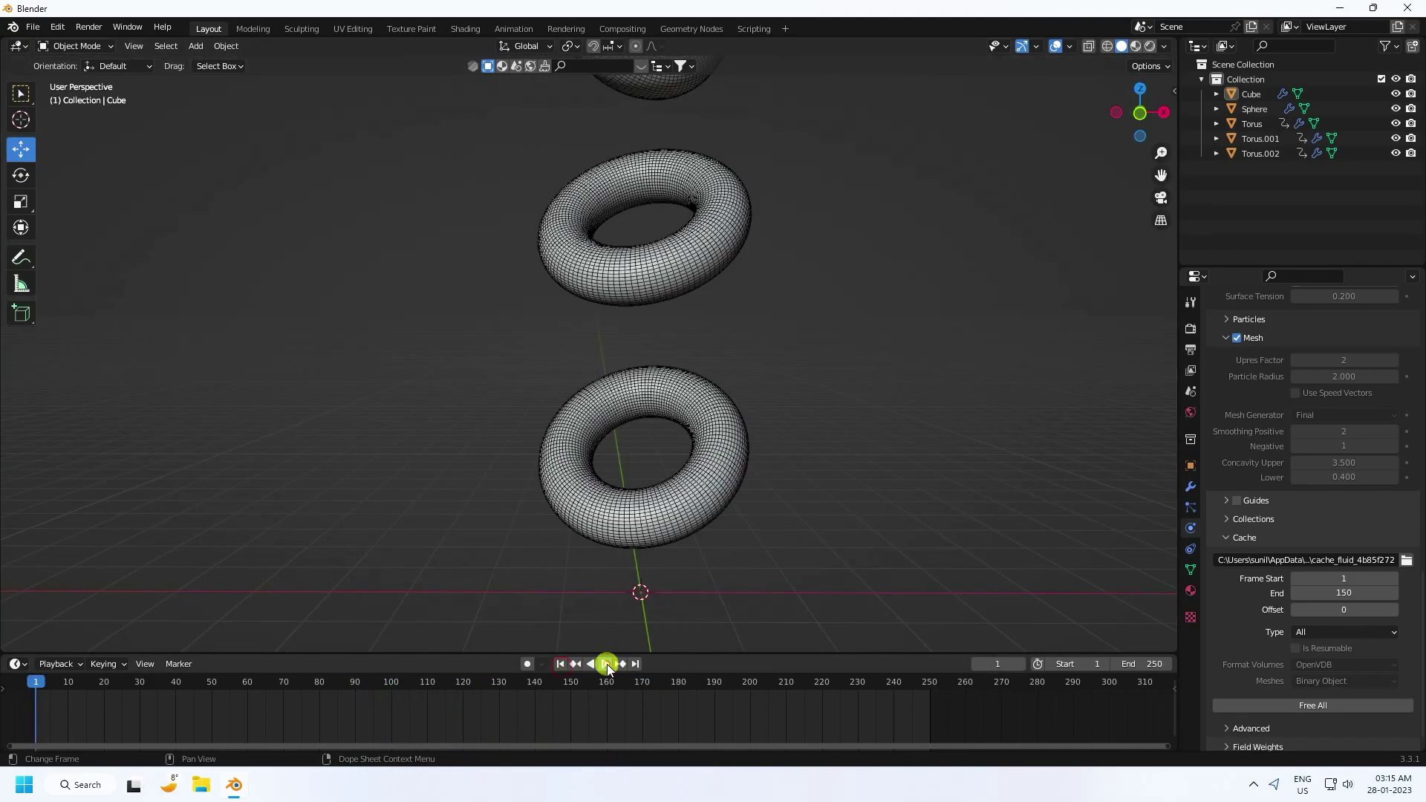
pyautogui.click(606, 664)
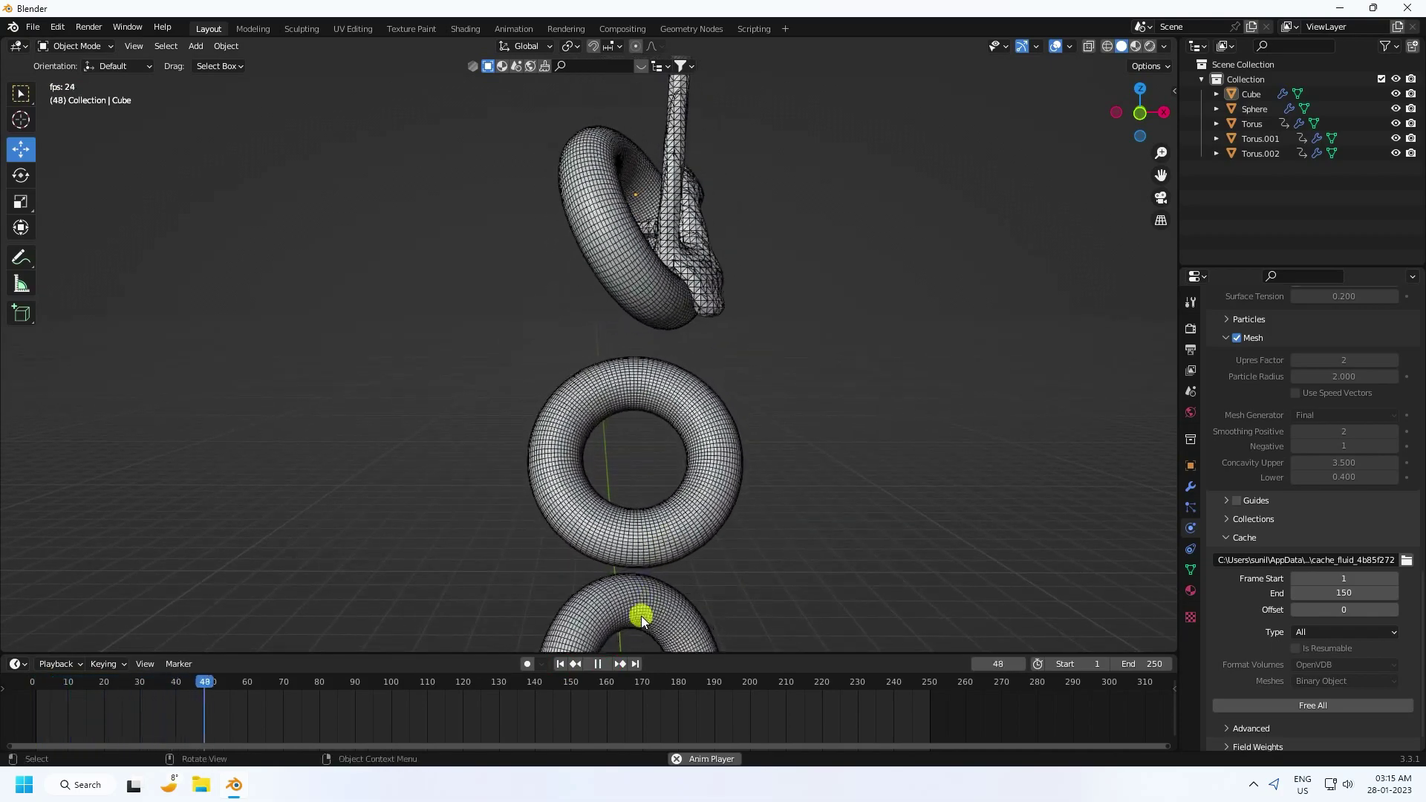
pyautogui.click(597, 663)
# - Apply Shade Smooth to the fluid mesh and deselect it
pyautogui.click(705, 349)
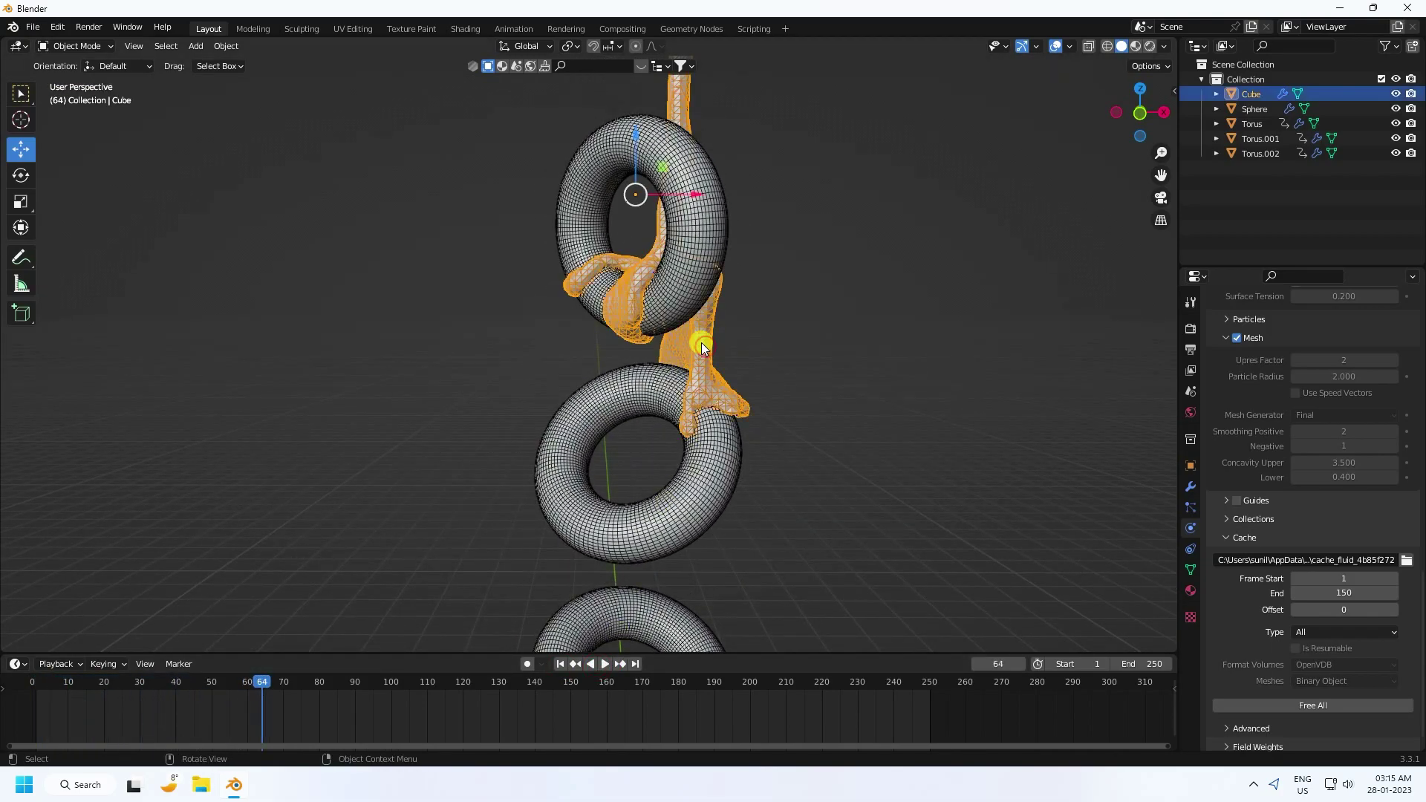
pyautogui.rightClick(702, 345)
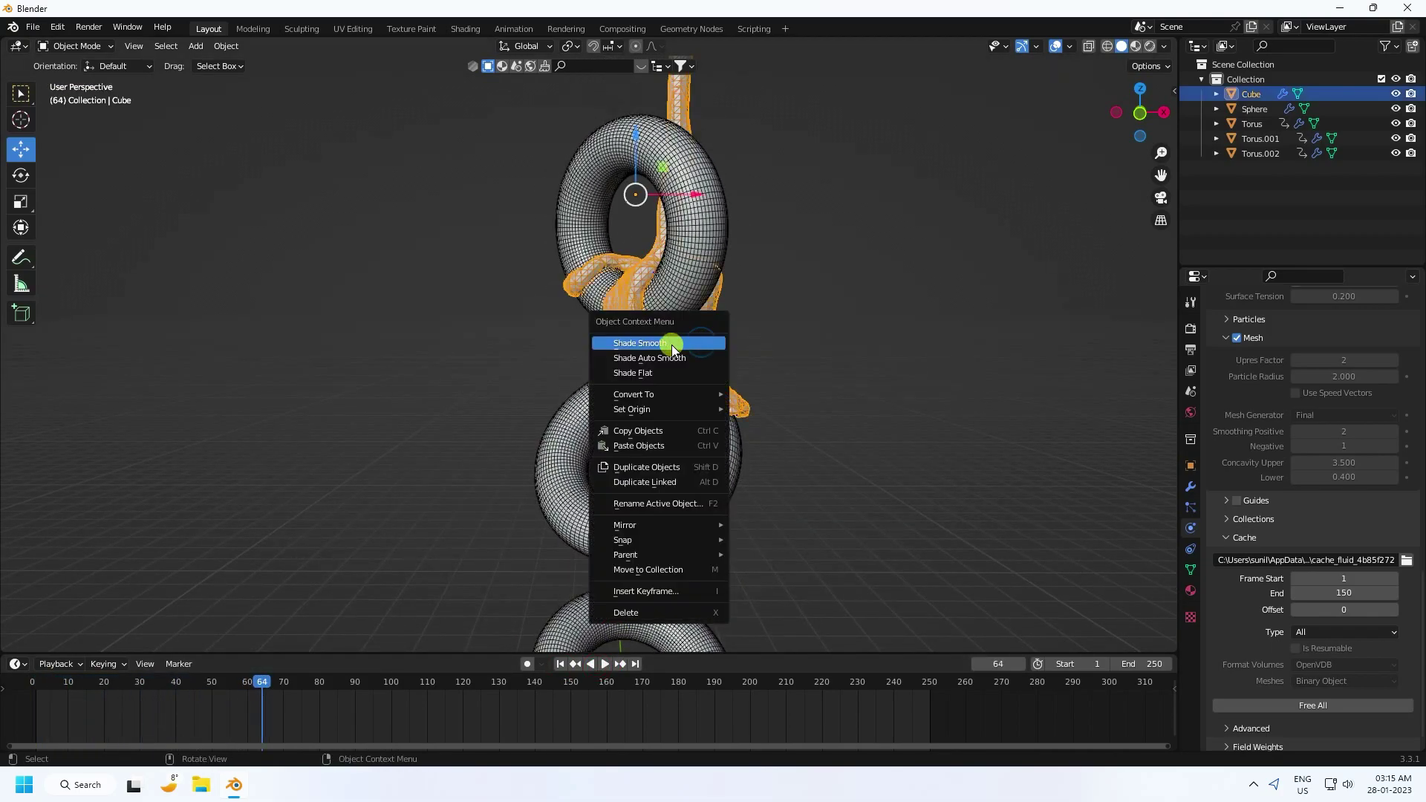
pyautogui.click(630, 346)
pyautogui.scroll(5, 678, 322)
pyautogui.scroll(2, 691, 357)
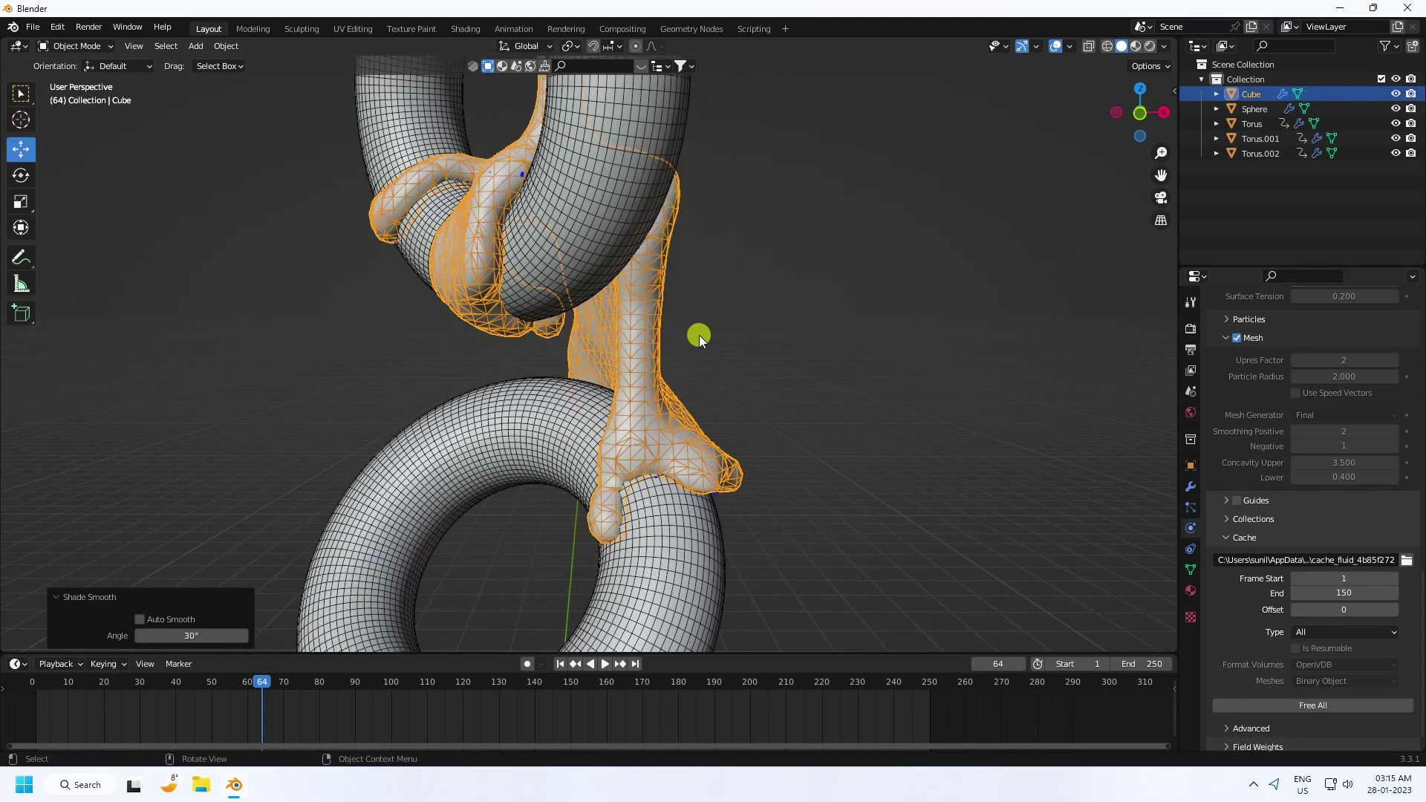
pyautogui.click(698, 335)
# - Examine the fluid mesh and the domain settings, and replay the simulation from the first frame, pausing it at frame 146
pyautogui.scroll(4, 698, 336)
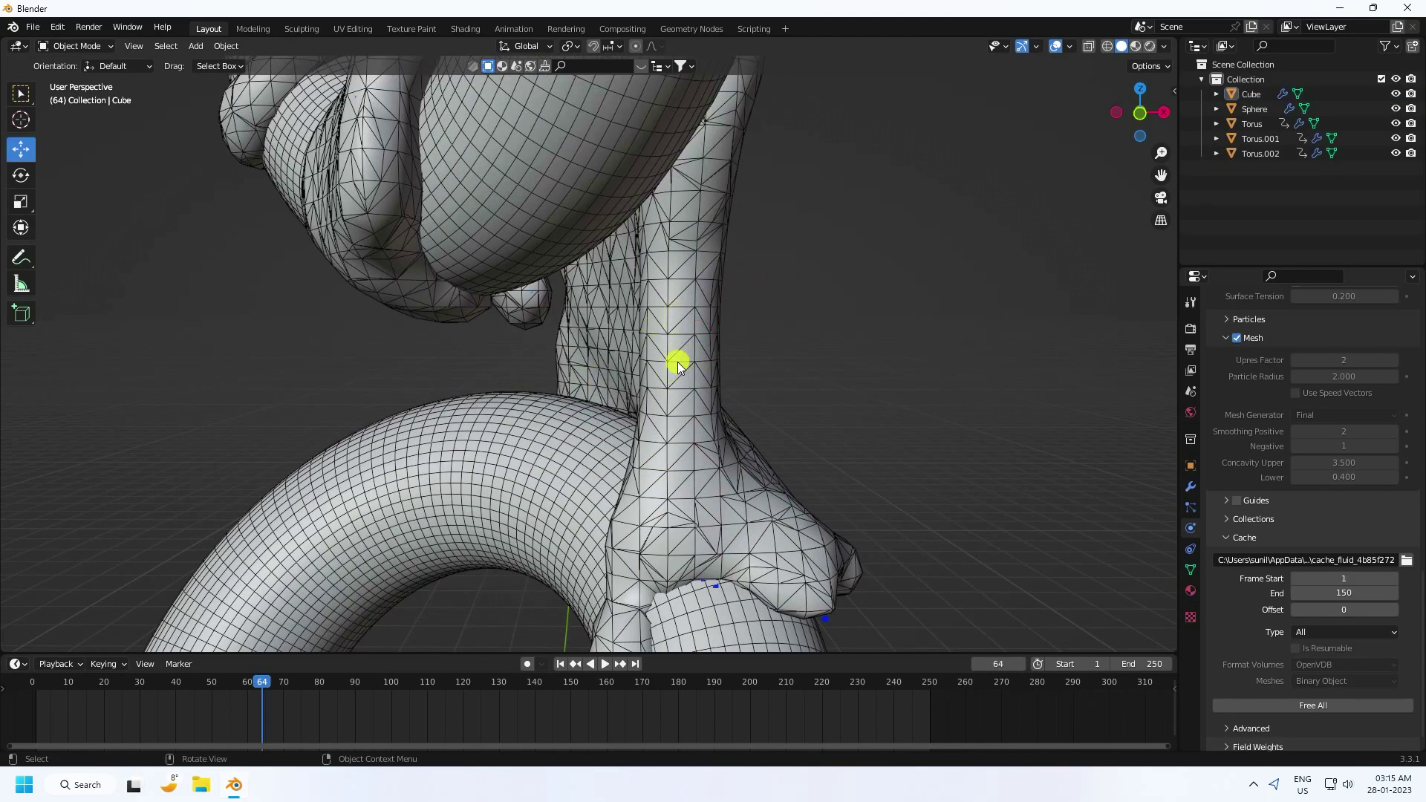
pyautogui.scroll(-3, 677, 364)
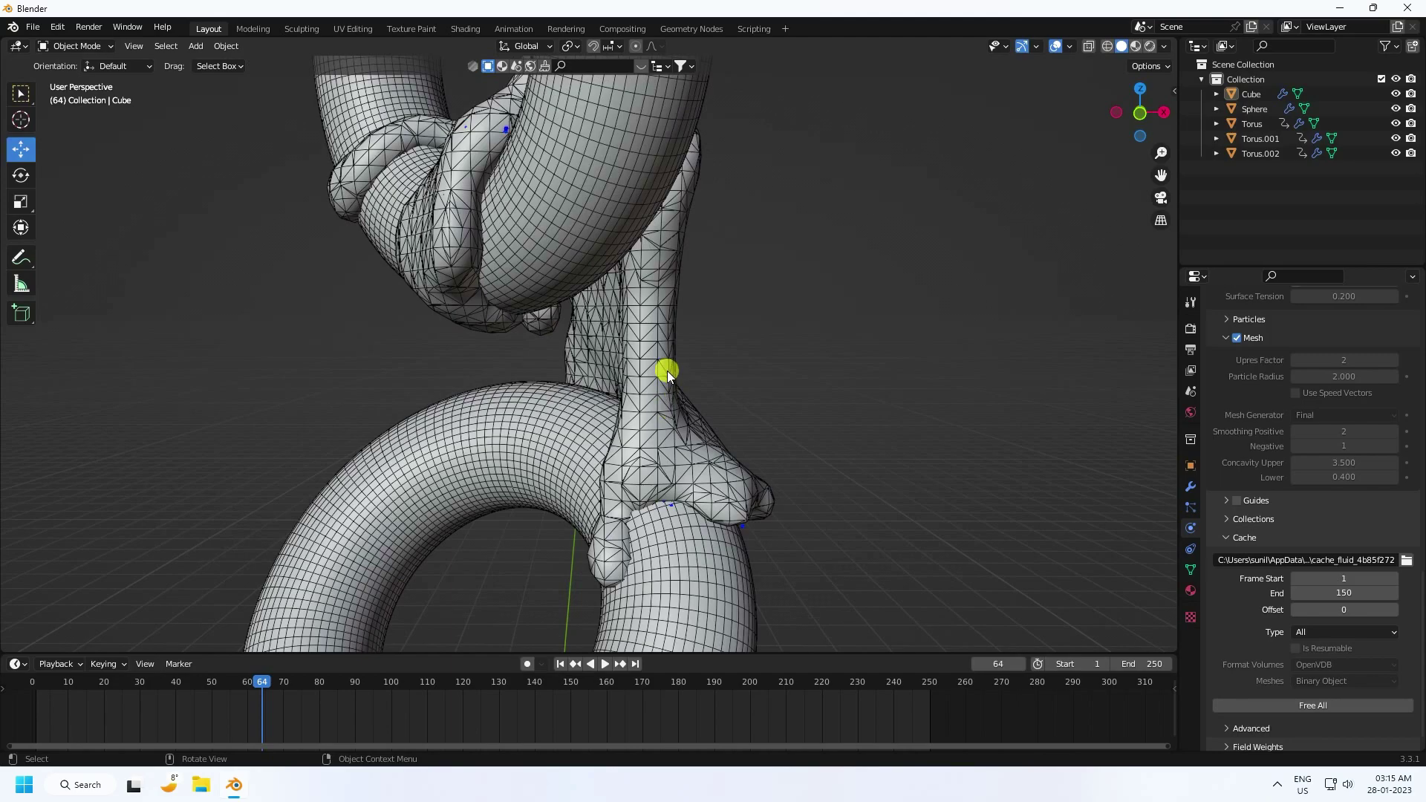
pyautogui.scroll(15, 1290, 550)
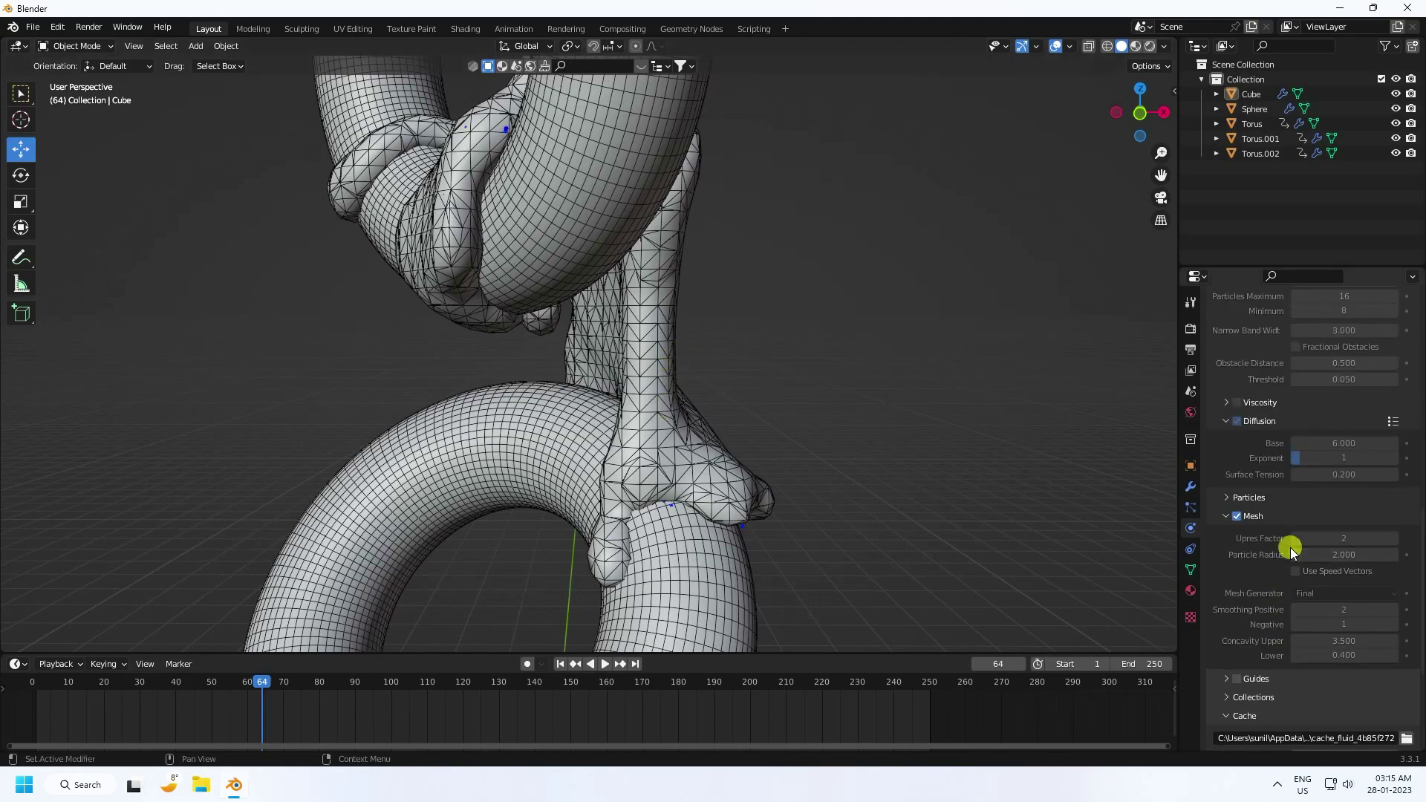
pyautogui.scroll(1, 1287, 535)
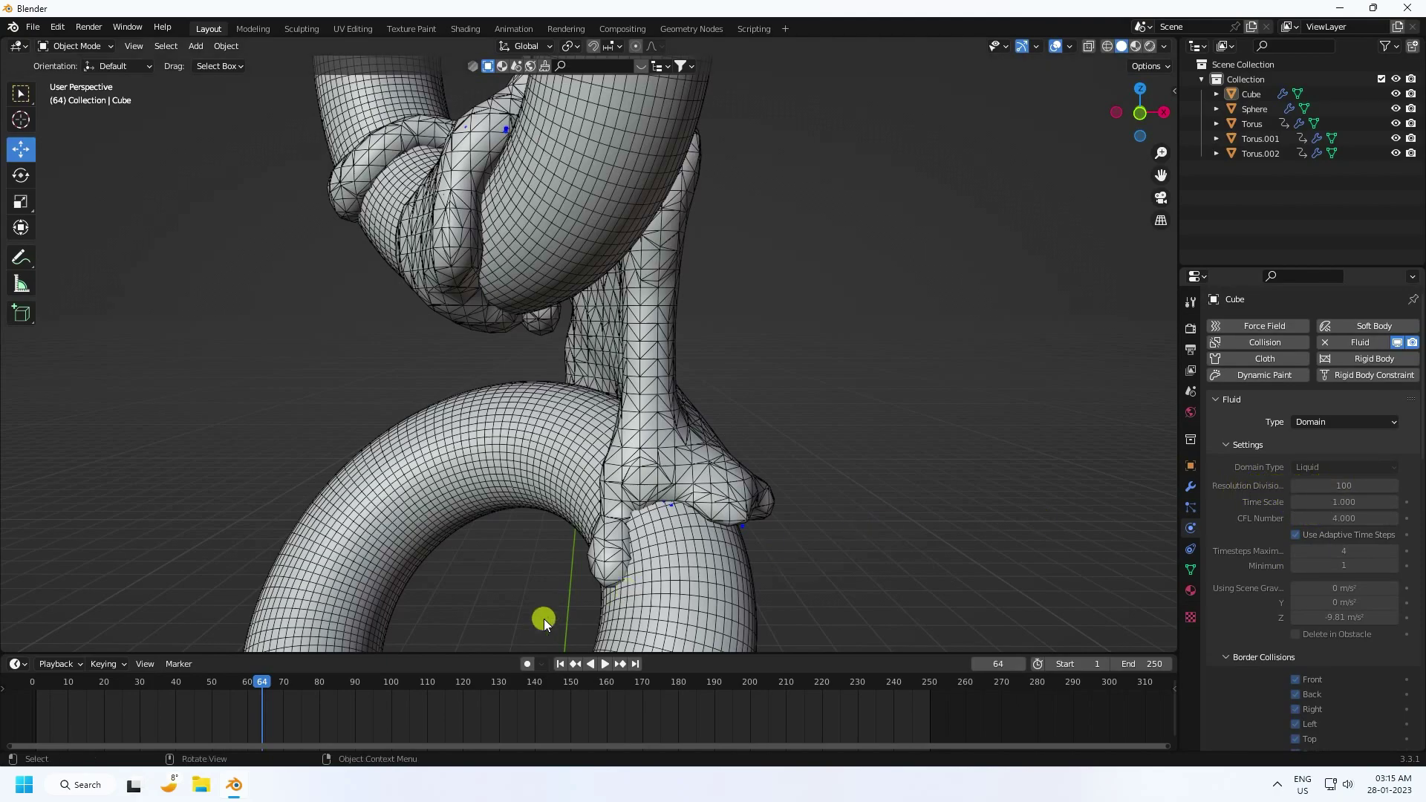
pyautogui.click(560, 663)
pyautogui.click(606, 663)
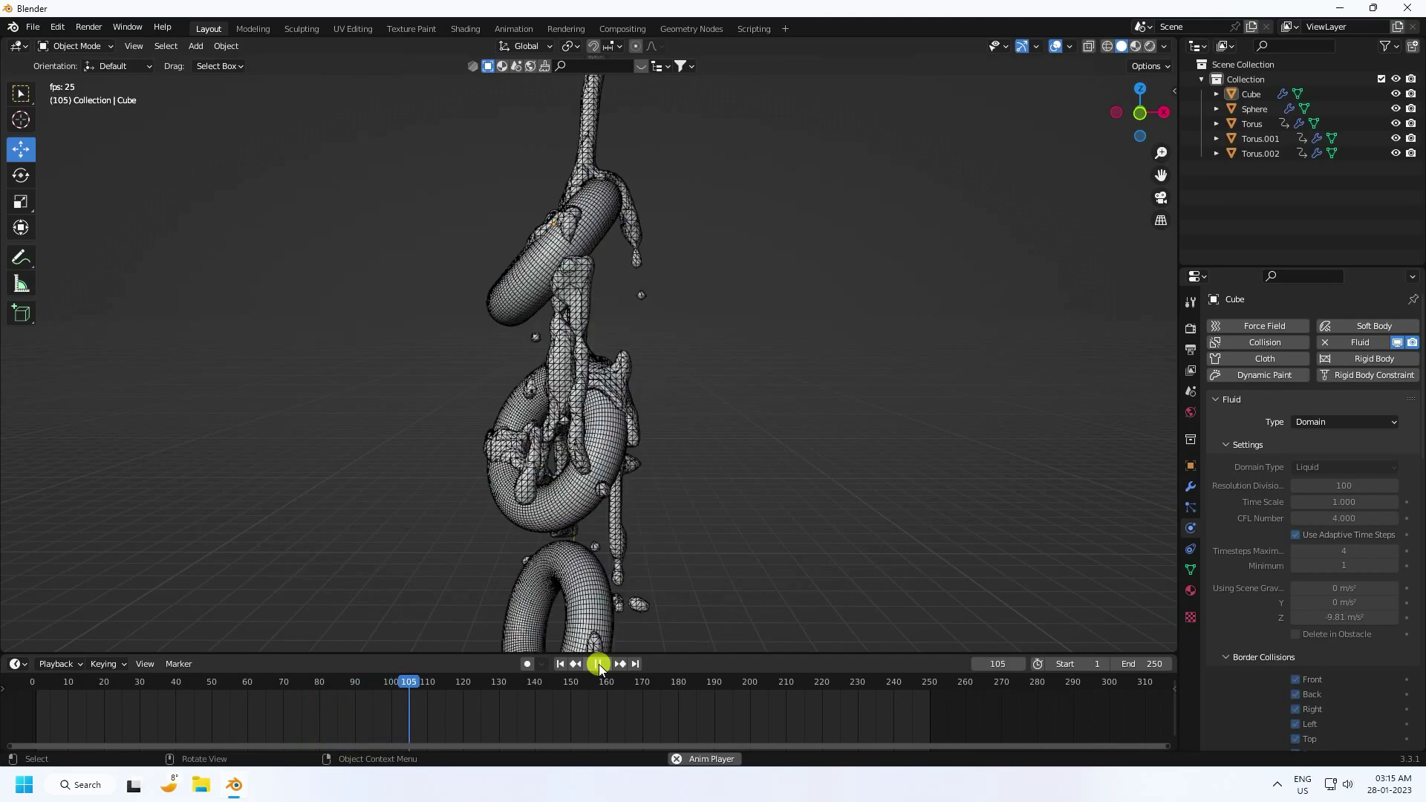
pyautogui.click(598, 664)
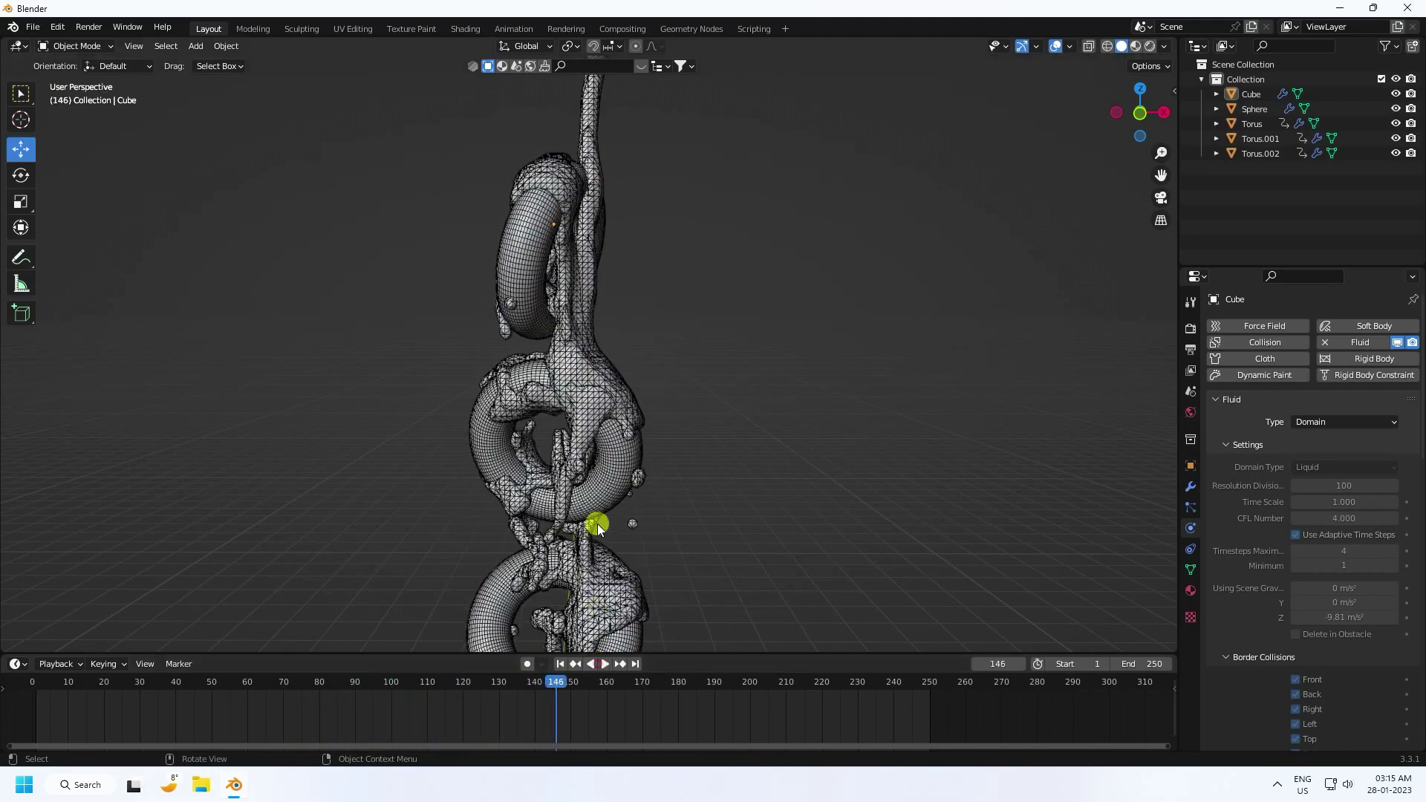
pyautogui.keyDown('shift'); pyautogui.moveTo(591, 483); pyautogui.dragTo(544, 329, button='middle'); pyautogui.keyUp('shift')
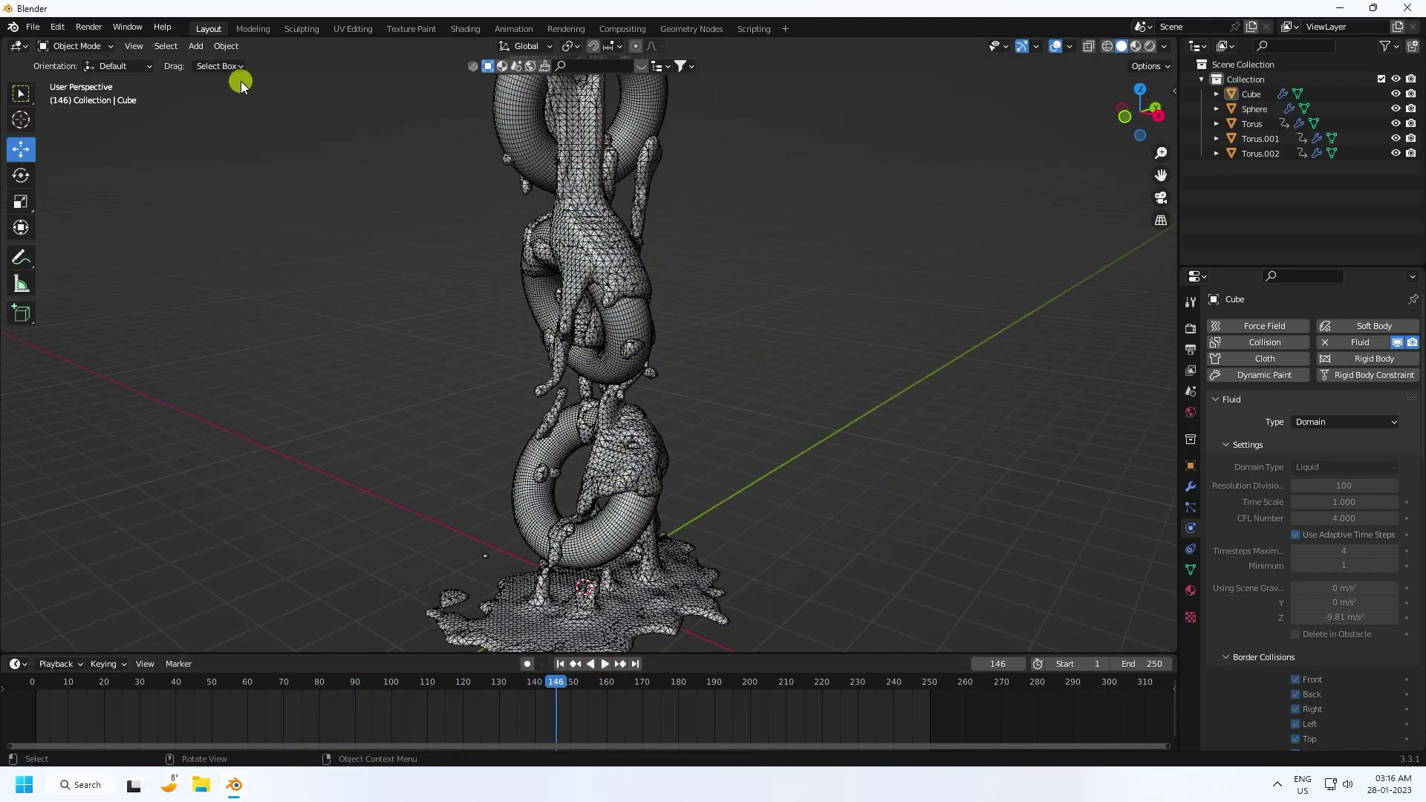
# - Add a plane at the origin beneath the rings and scale it up by about 9.25, then by about 2.68
pyautogui.click(191, 45)
pyautogui.moveTo(220, 64)
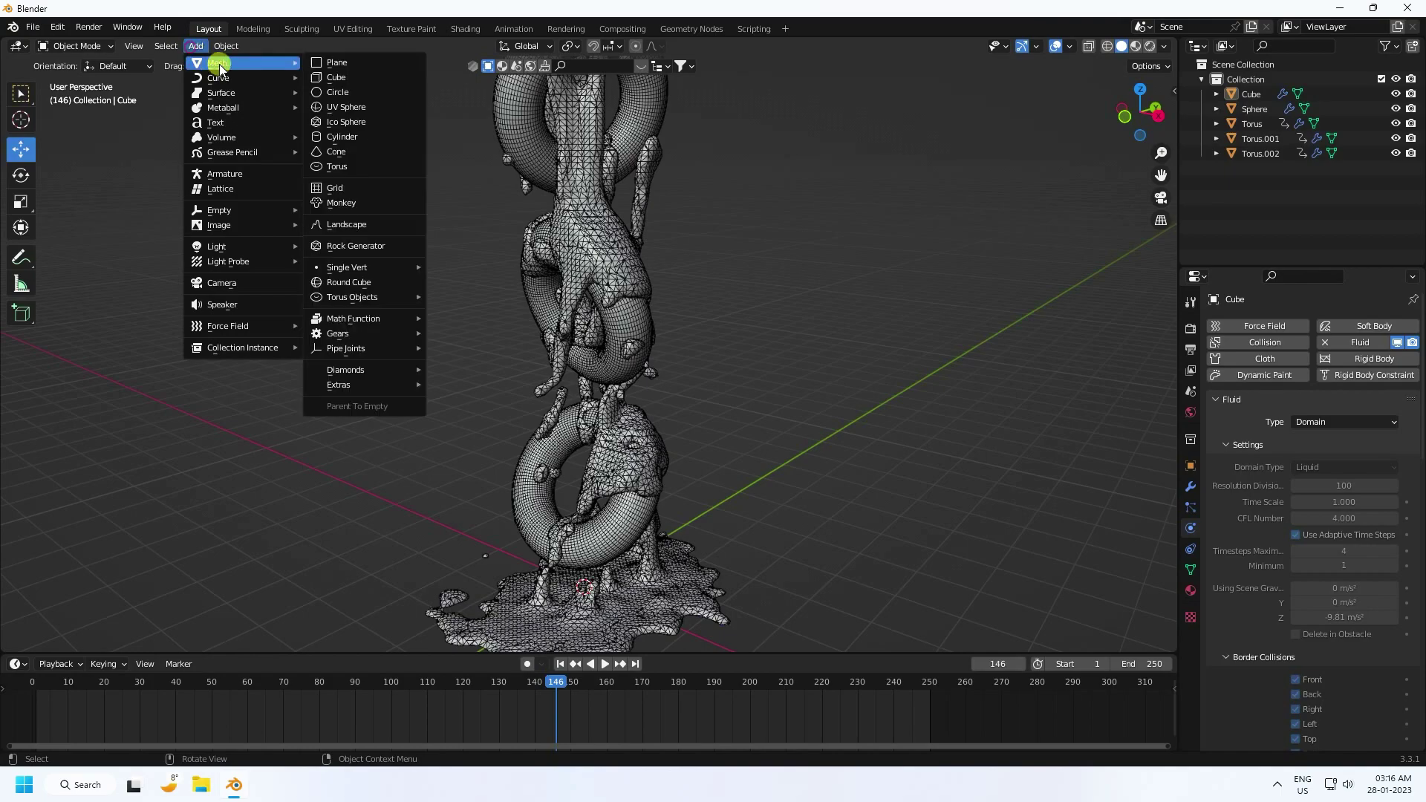
pyautogui.click(346, 62)
pyautogui.scroll(-4, 640, 440)
pyautogui.press('s')
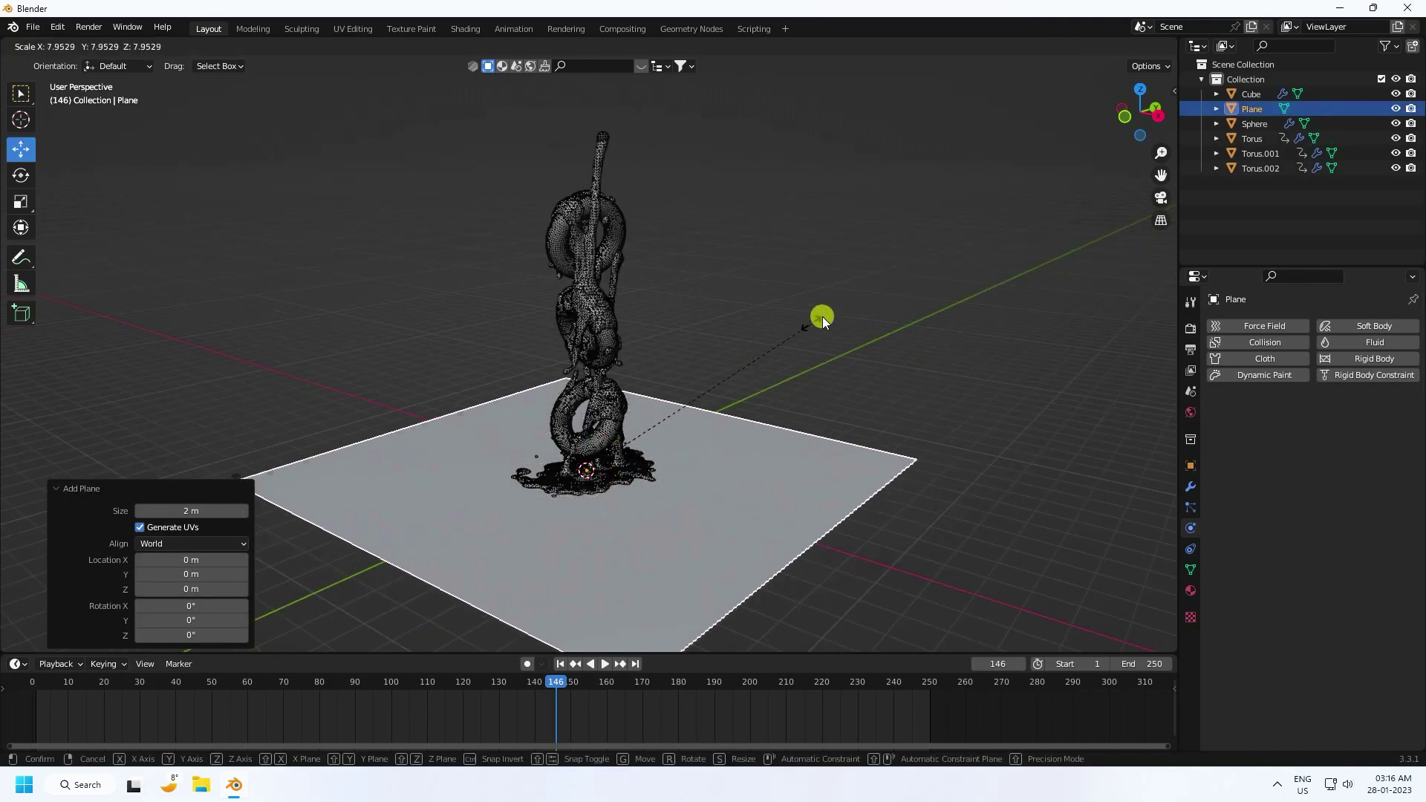
pyautogui.click(860, 291)
pyautogui.press('s')
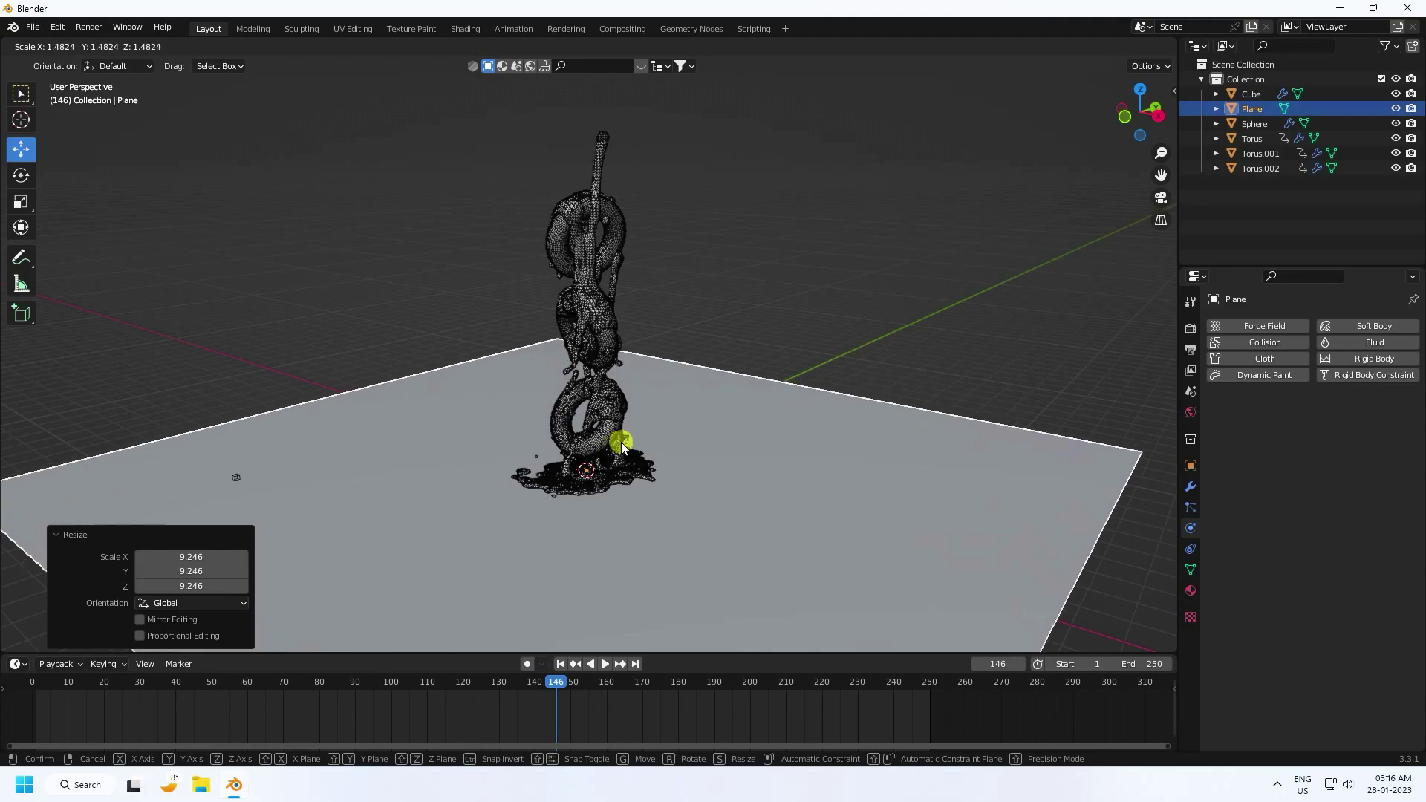
pyautogui.click(652, 432)
# - Extrude one edge of the plane behind the rings straight up along Z to form a backdrop wall
pyautogui.scroll(-4, 624, 435)
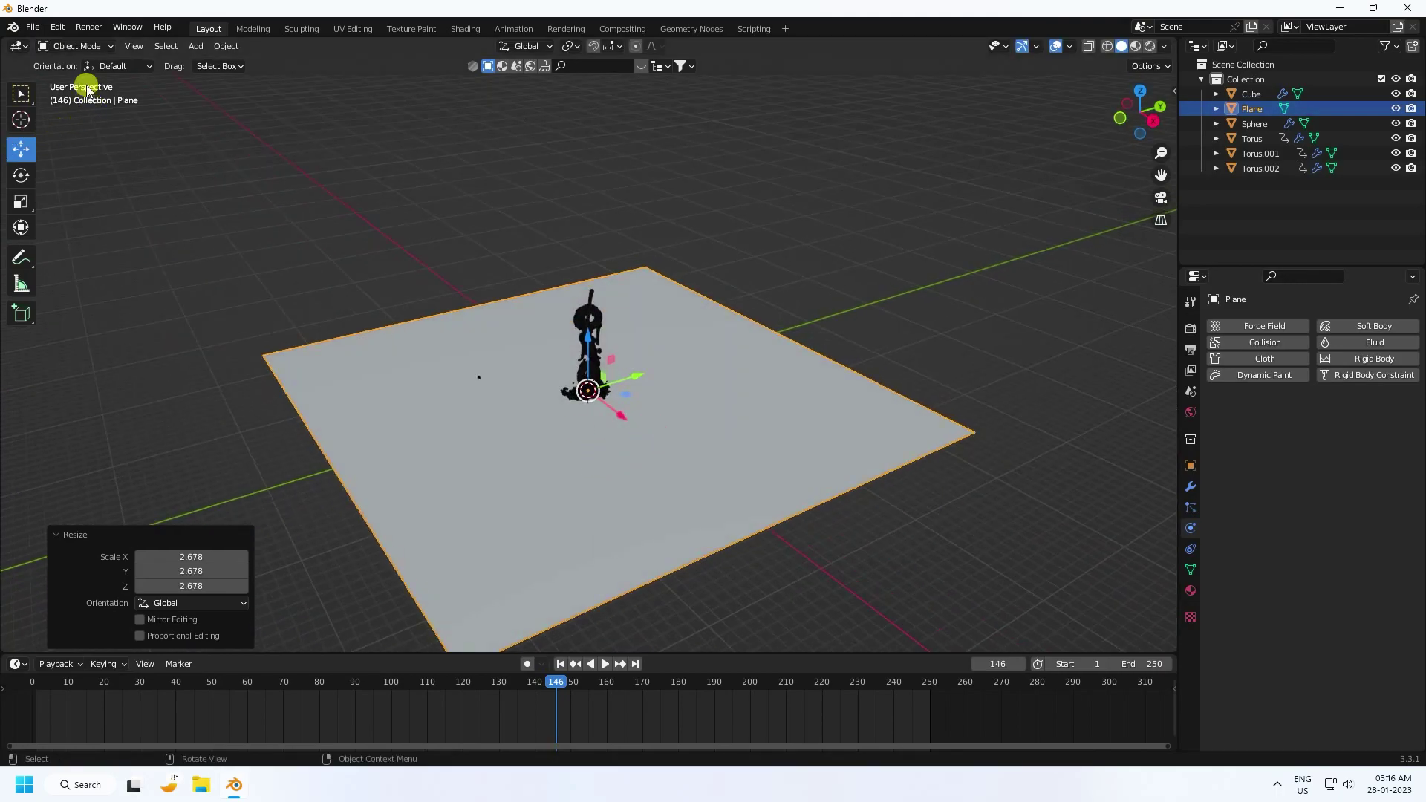
pyautogui.click(74, 46)
pyautogui.click(71, 64)
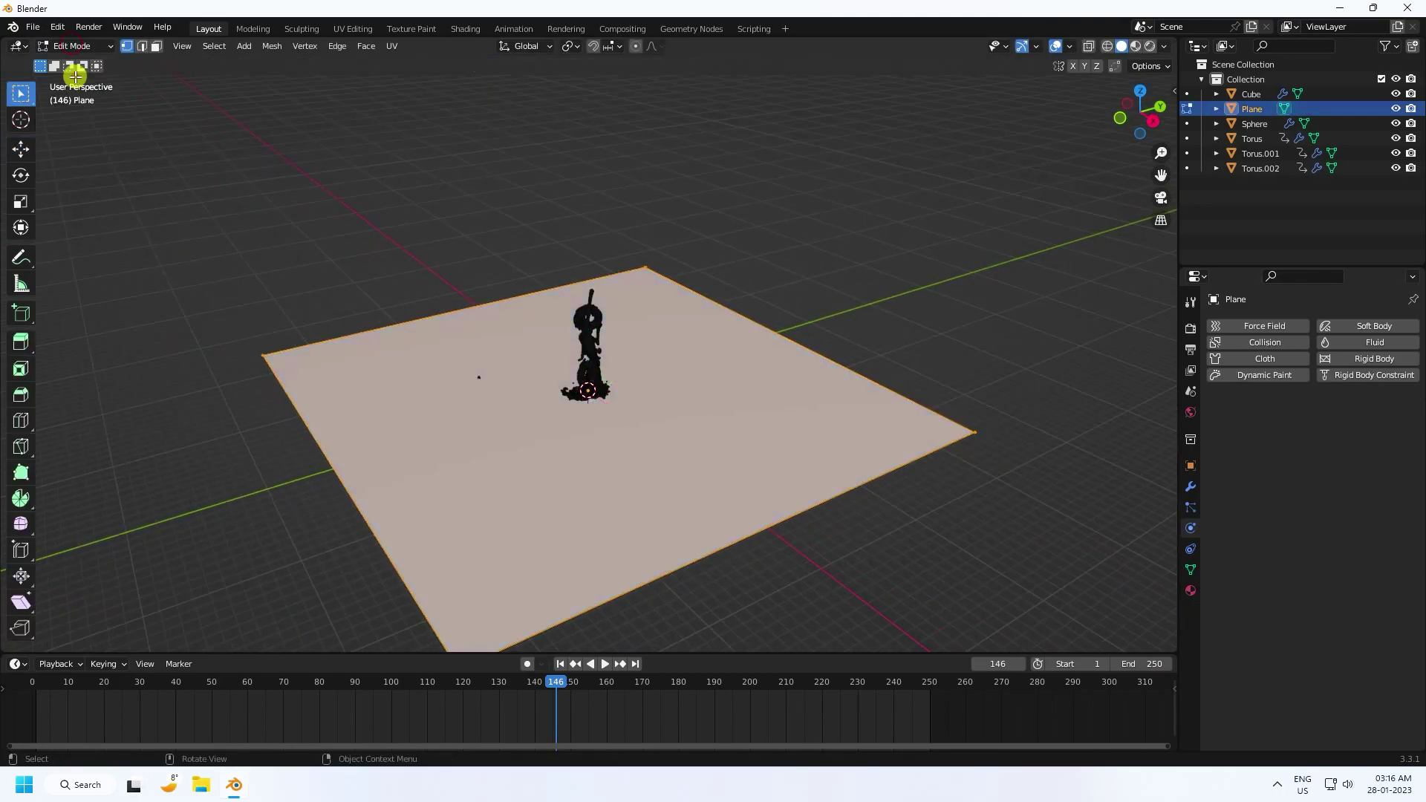
pyautogui.click(142, 46)
pyautogui.click(767, 329)
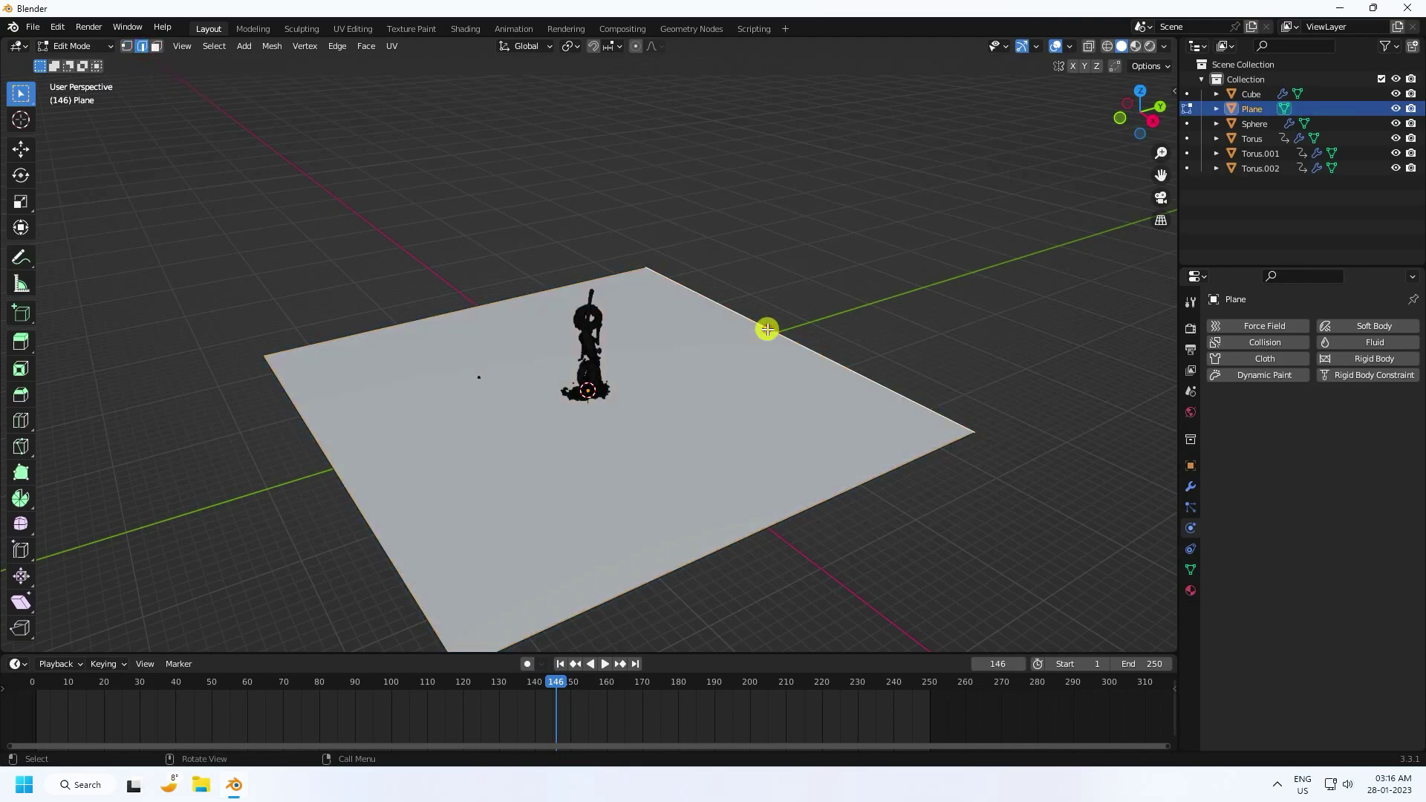
pyautogui.press('e')
pyautogui.rightClick(767, 329)
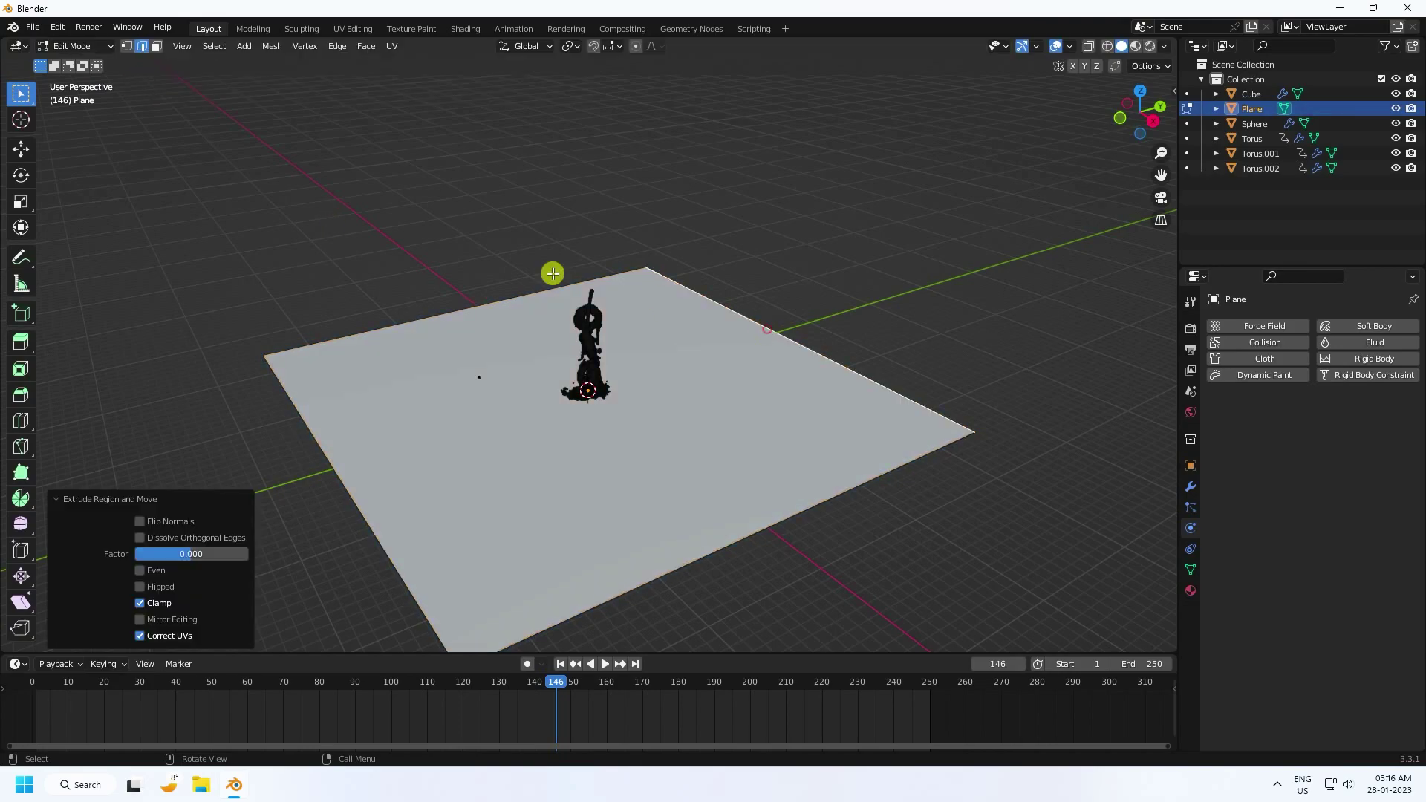
pyautogui.click(19, 149)
pyautogui.moveTo(764, 290); pyautogui.dragTo(819, 588)
pyautogui.click(824, 355)
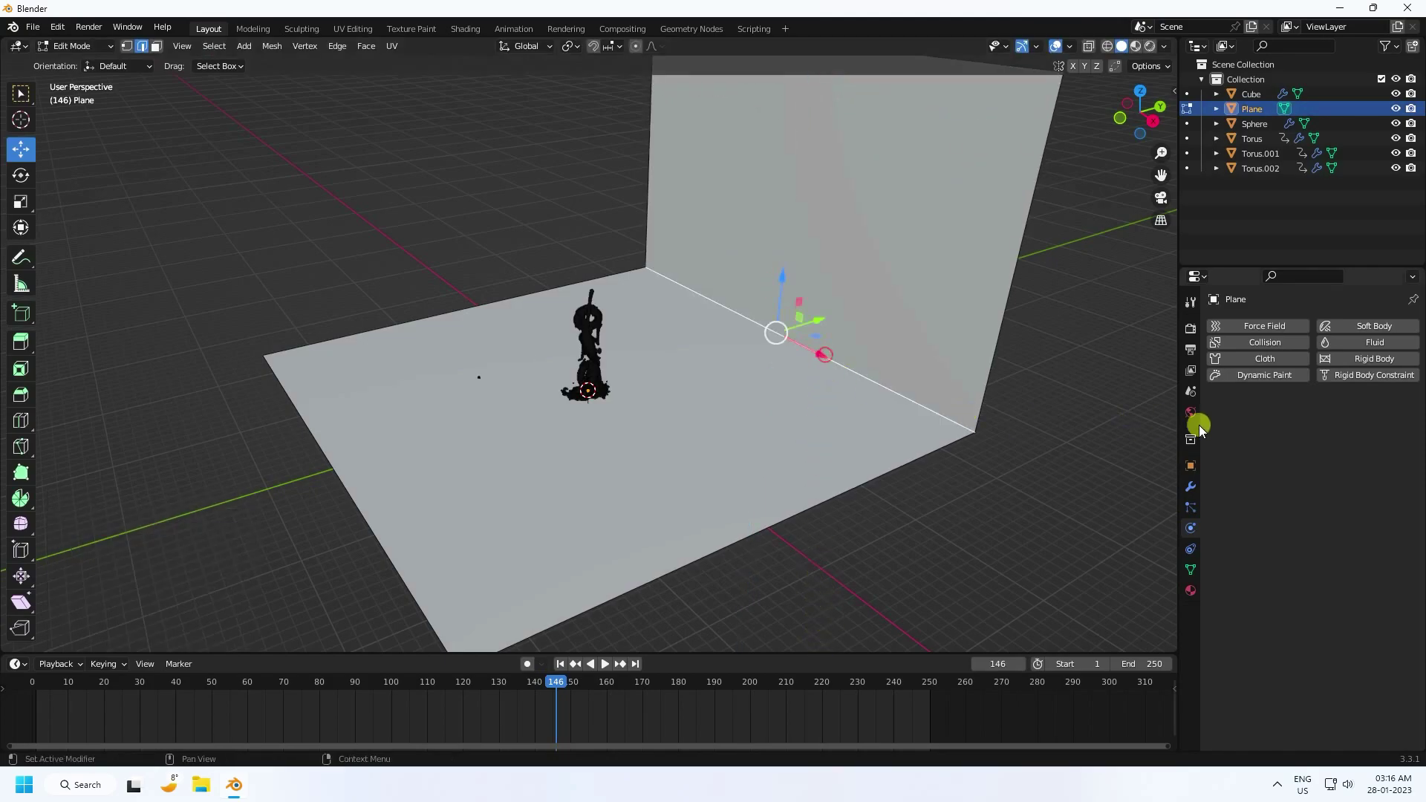
# - Add a Bevel modifier to the backdrop with an amount of 0.2 m and 30 segments
pyautogui.click(1190, 466)
pyautogui.click(1190, 486)
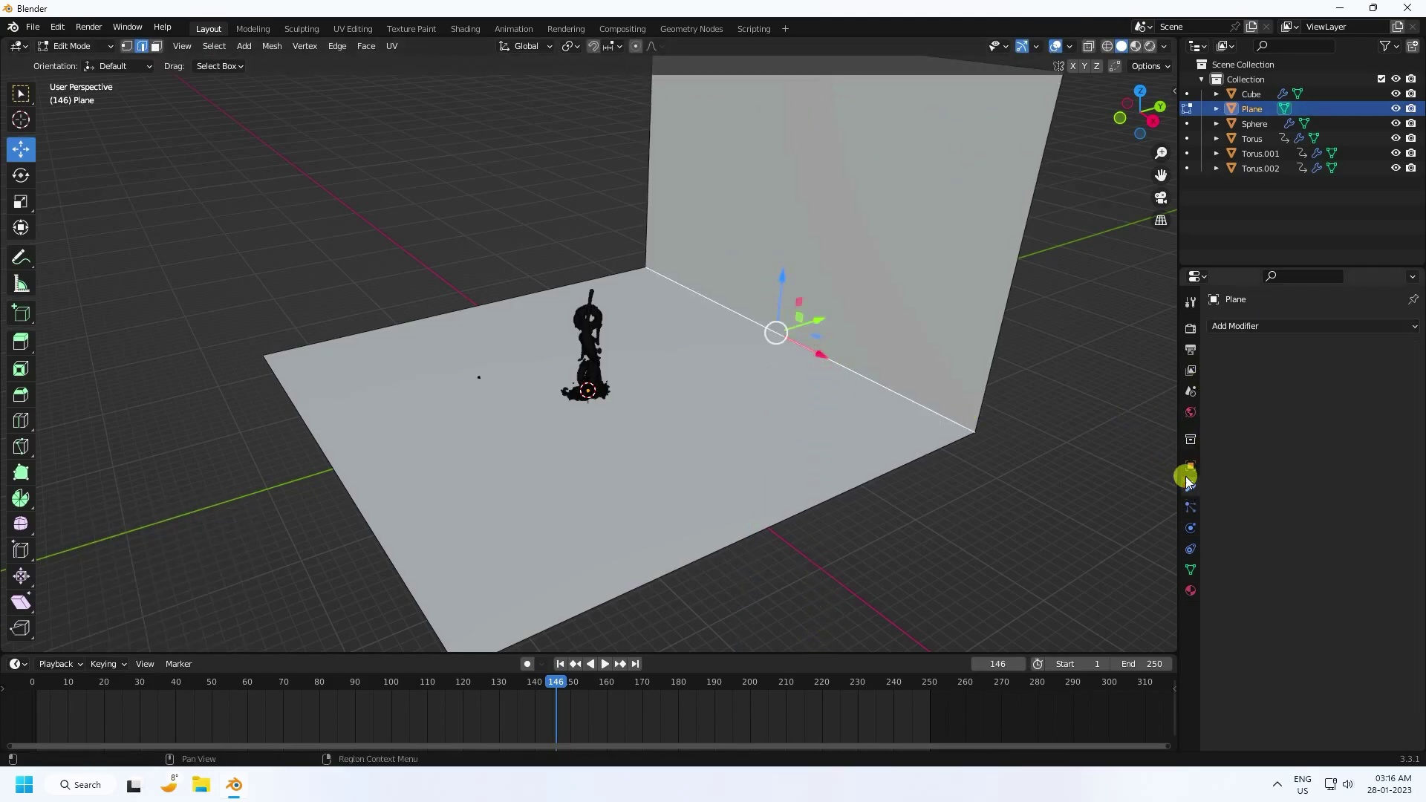
pyautogui.click(1226, 326)
pyautogui.click(1137, 378)
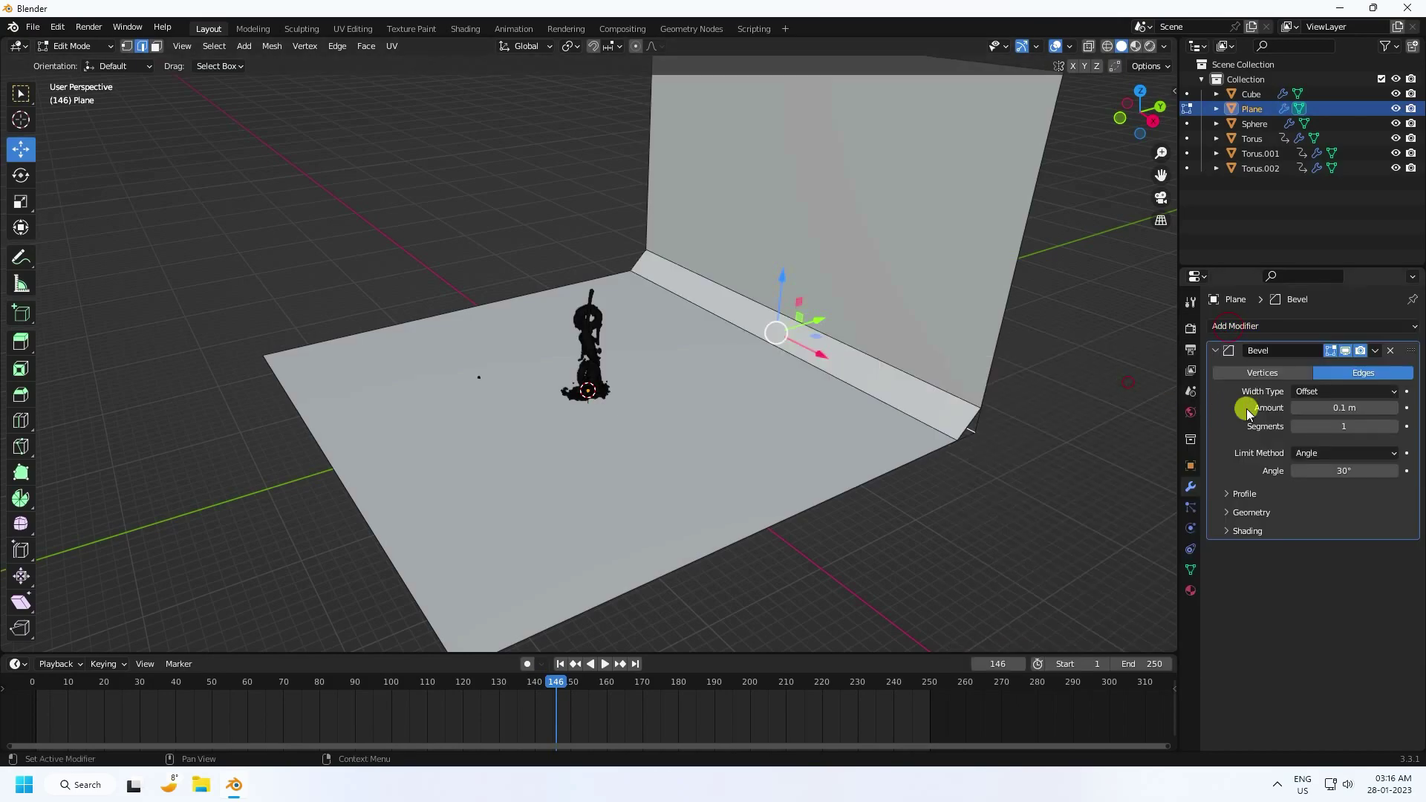
pyautogui.click(1342, 405)
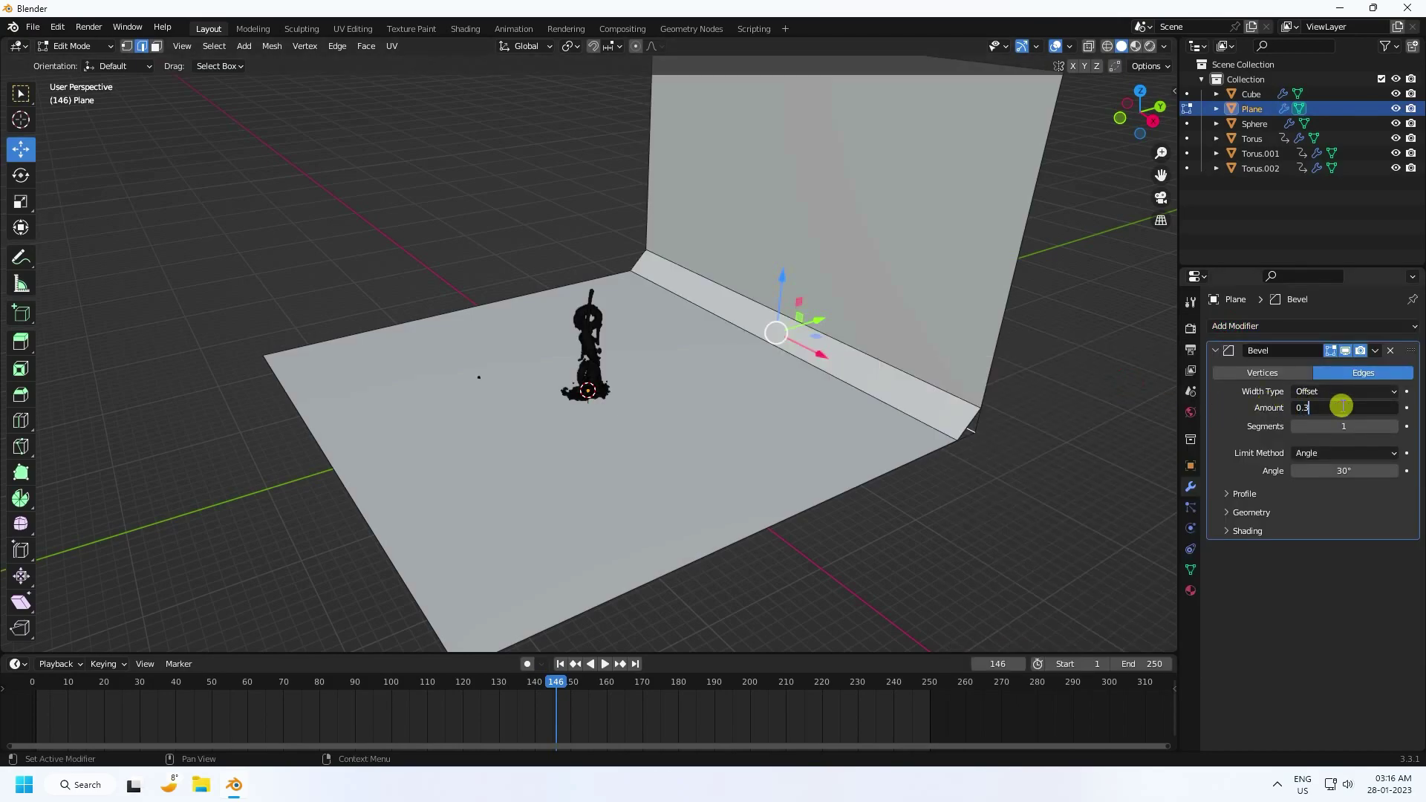
pyautogui.write('0.2')
pyautogui.press('Return')
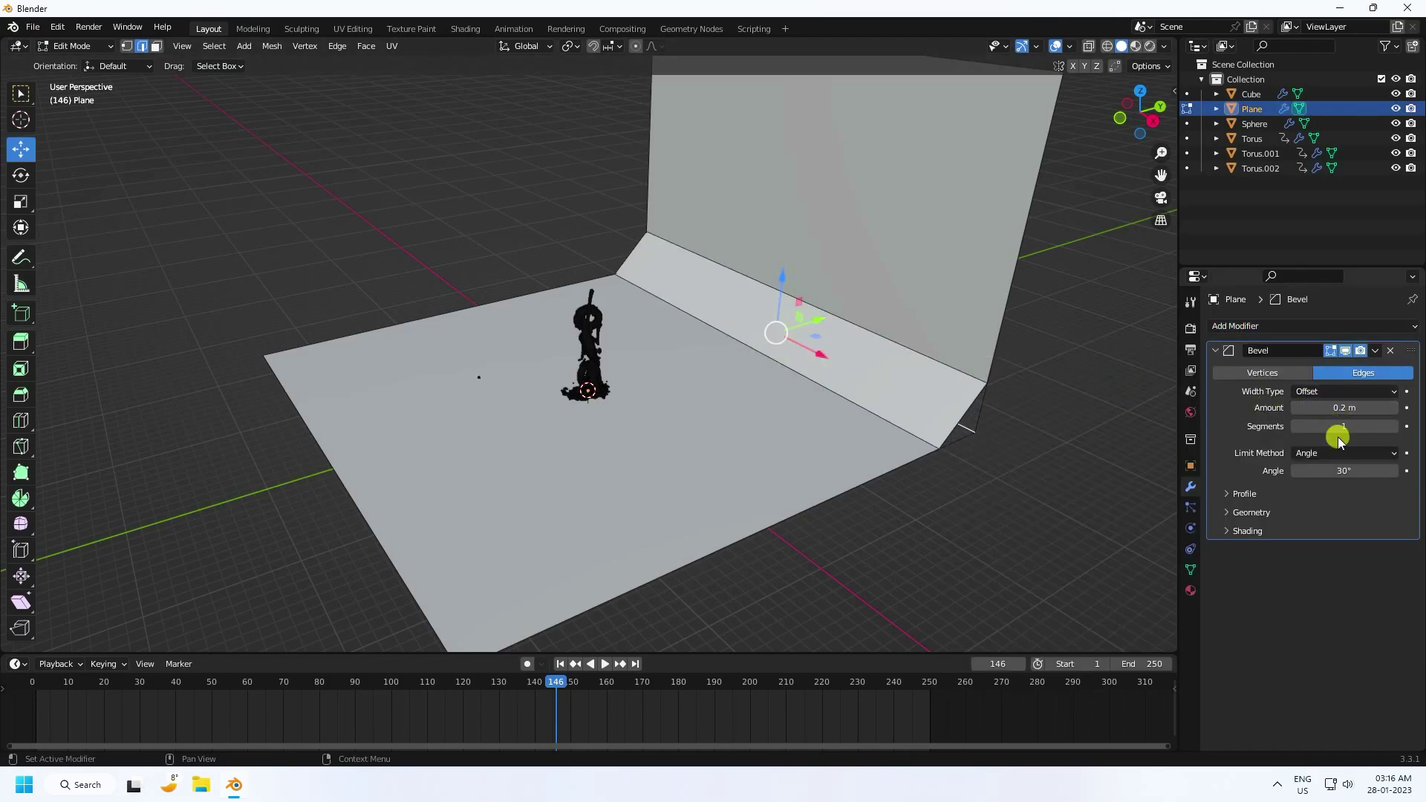
pyautogui.press('Return')
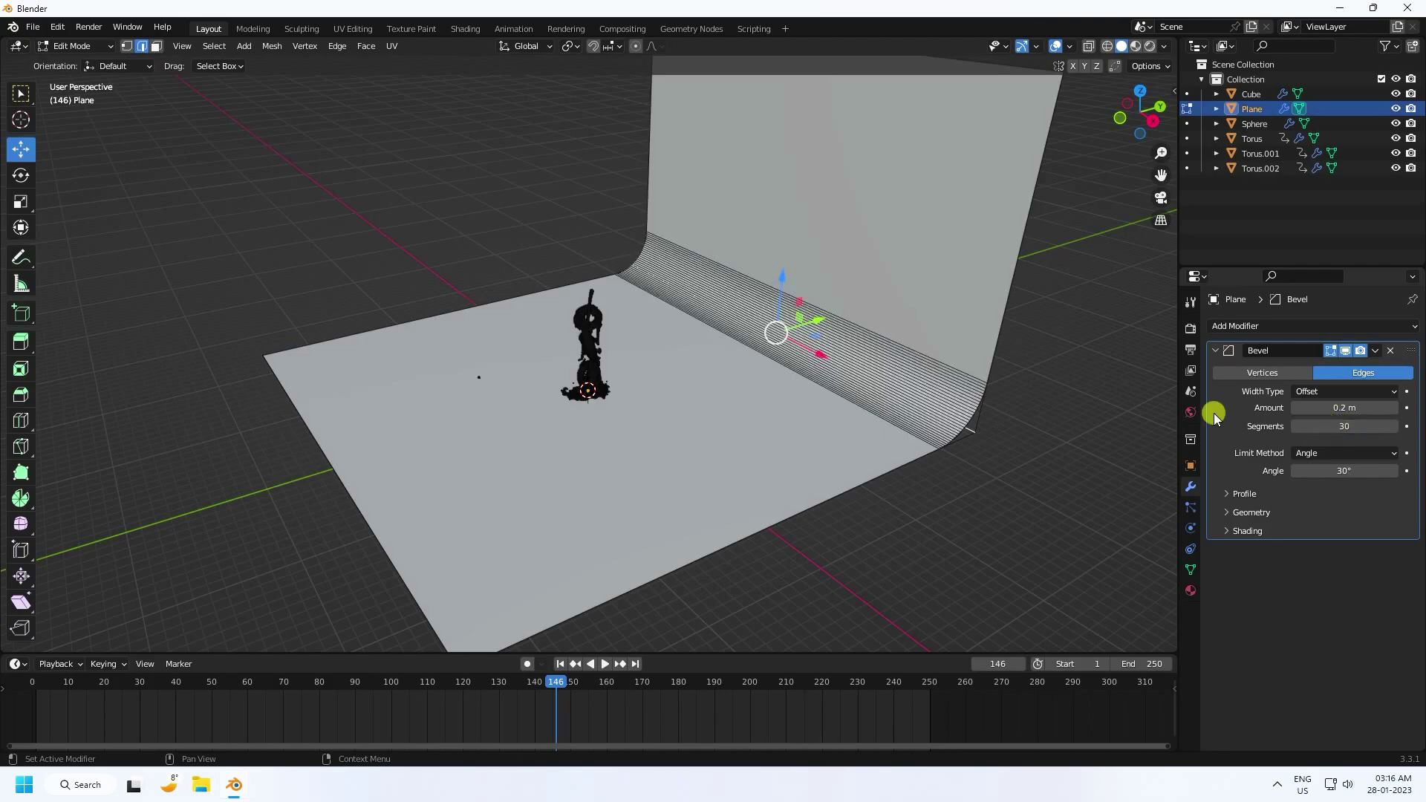
# - Return to Object Mode, apply Shade Smooth to the backdrop and move it about -7.3 m along Y
pyautogui.click(77, 46)
pyautogui.click(86, 65)
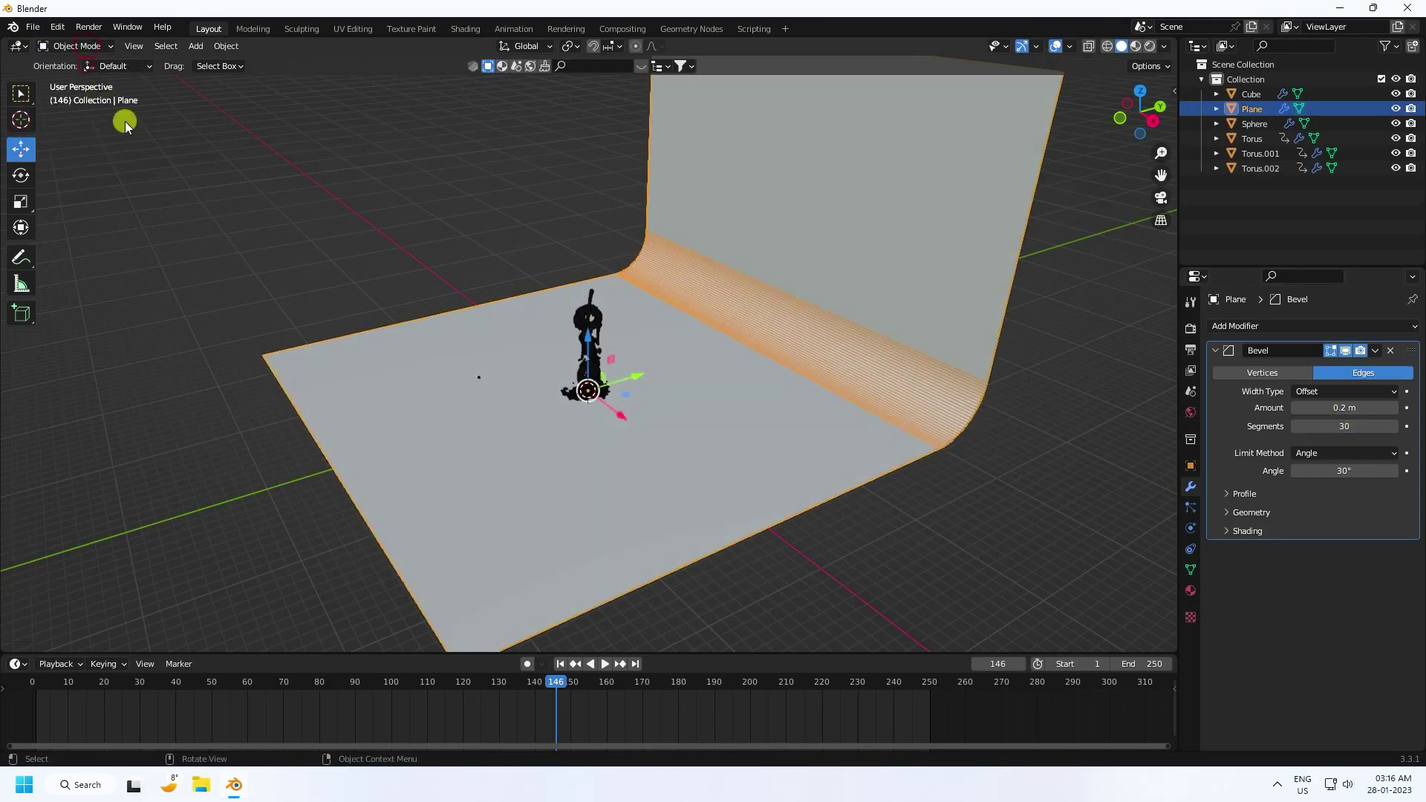
pyautogui.rightClick(845, 313)
pyautogui.click(786, 315)
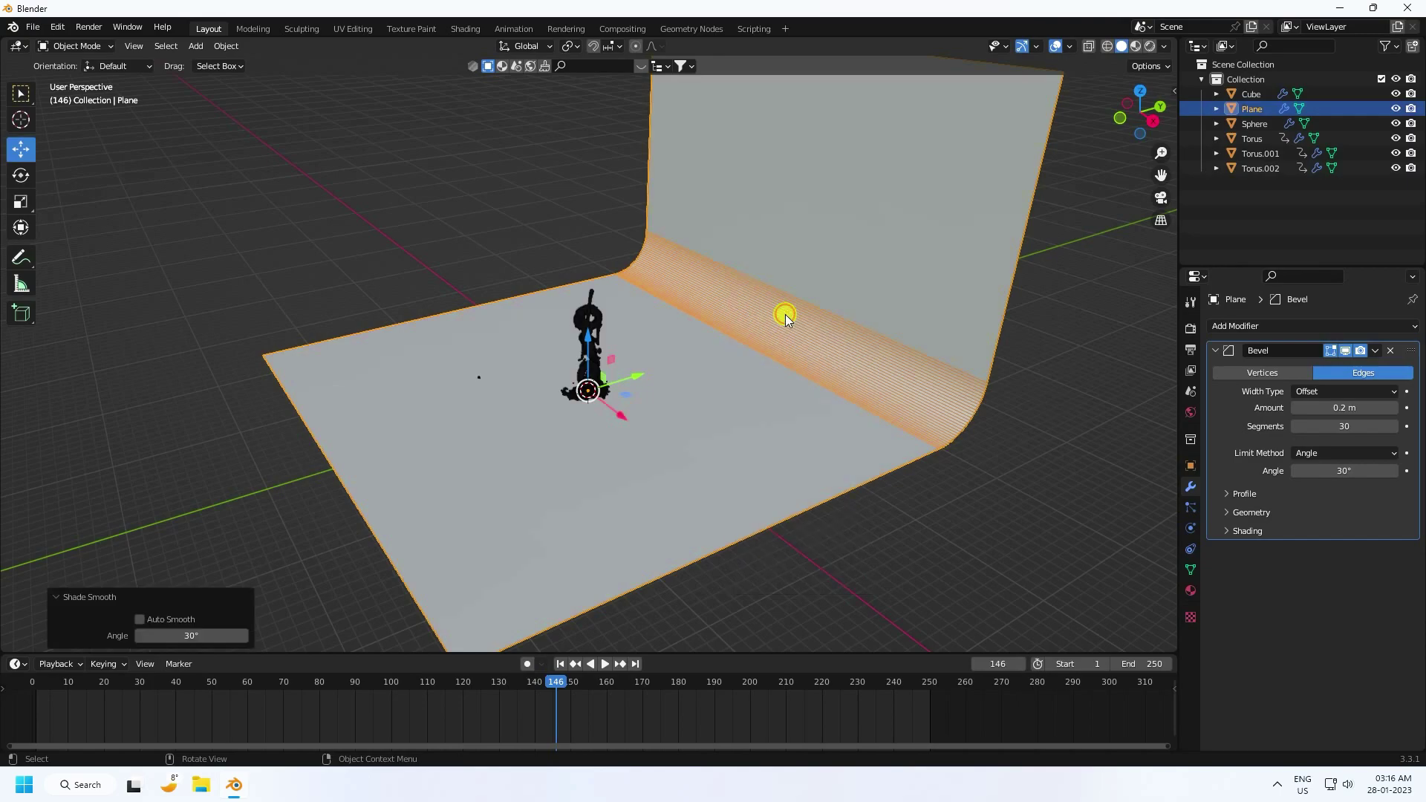
pyautogui.moveTo(613, 367); pyautogui.dragTo(566, 392)
pyautogui.scroll(6, 652, 354)
pyautogui.moveTo(654, 373); pyautogui.dragTo(697, 344, button='middle')
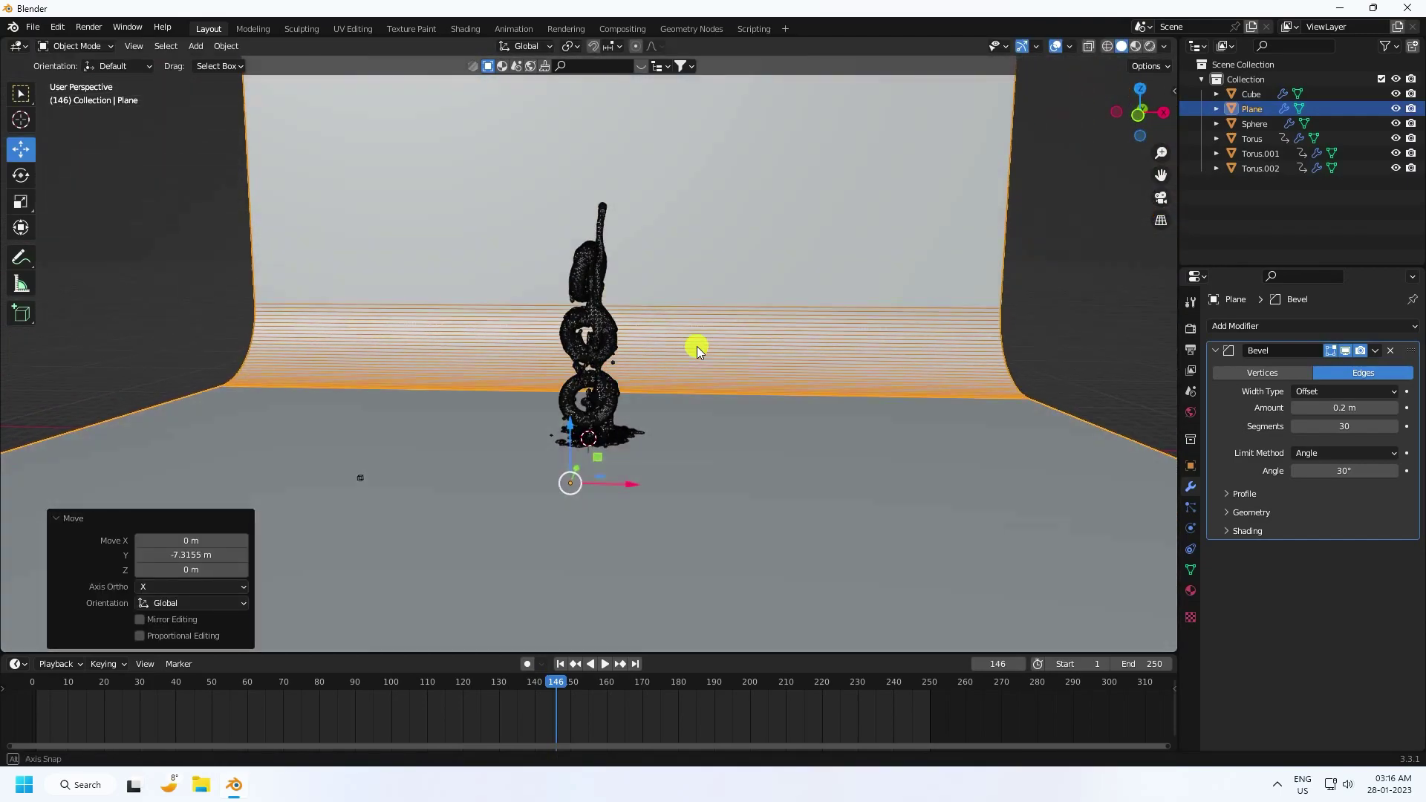
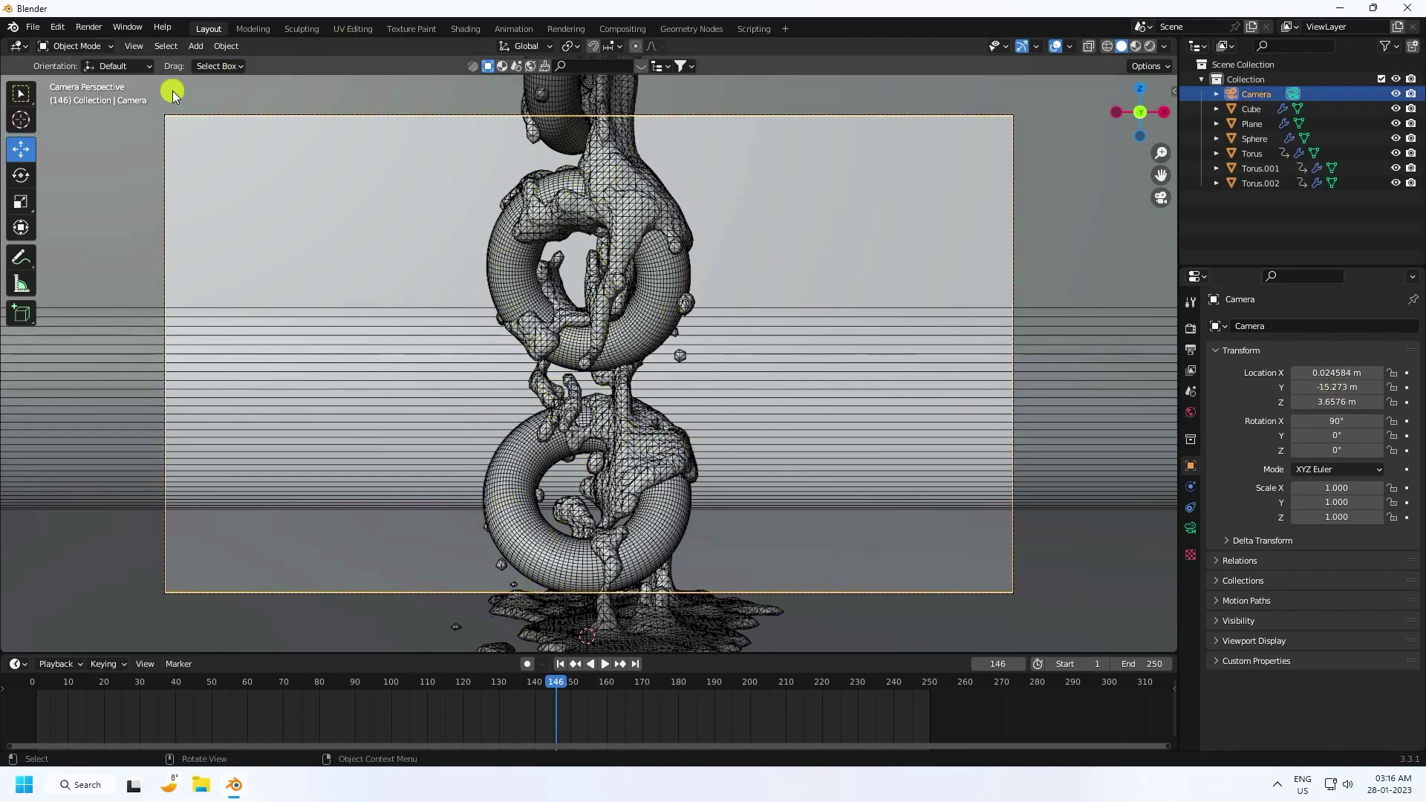
# - Search the BlenderKit materials for "candy" and apply the glossy pink-red candy material to the fluid mesh
pyautogui.click(503, 67)
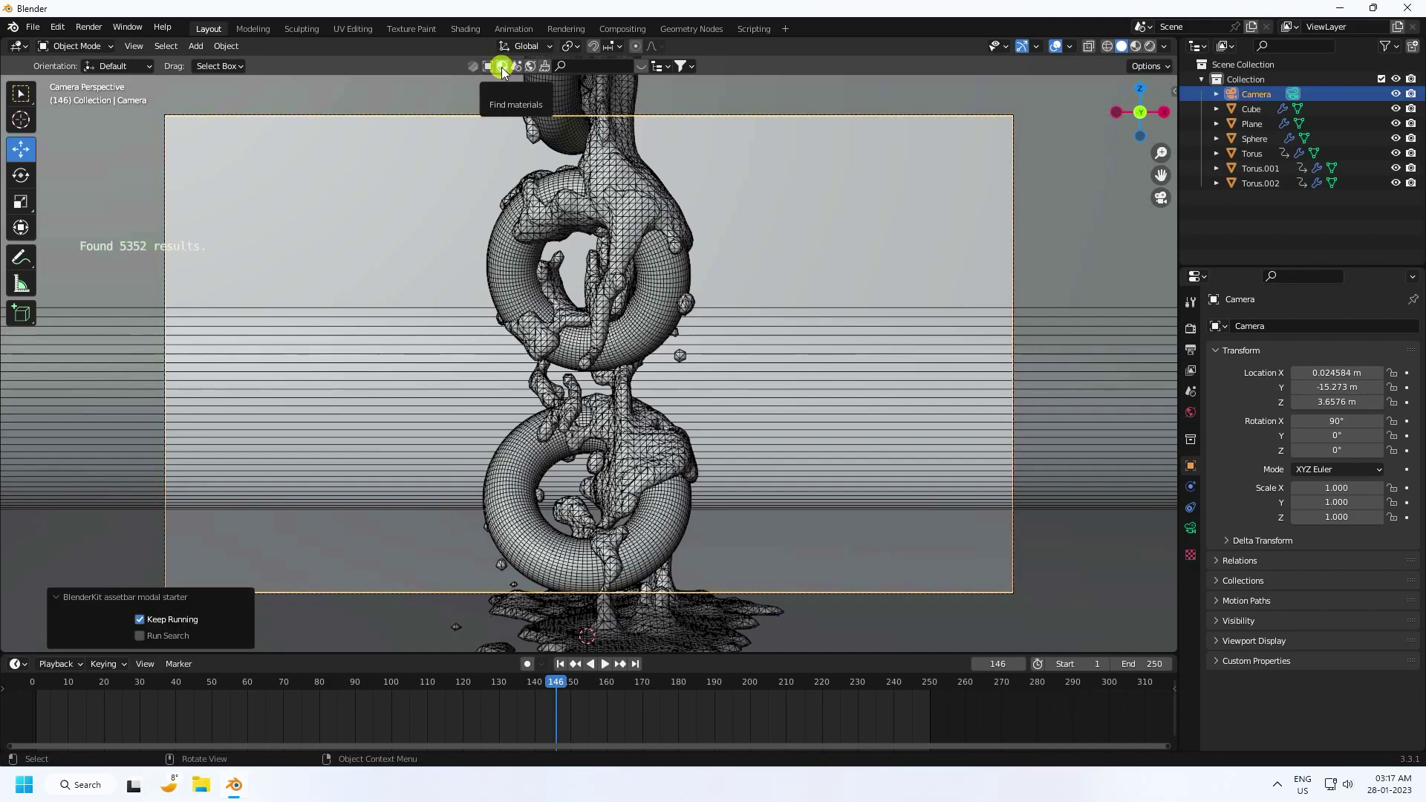
pyautogui.click(571, 67)
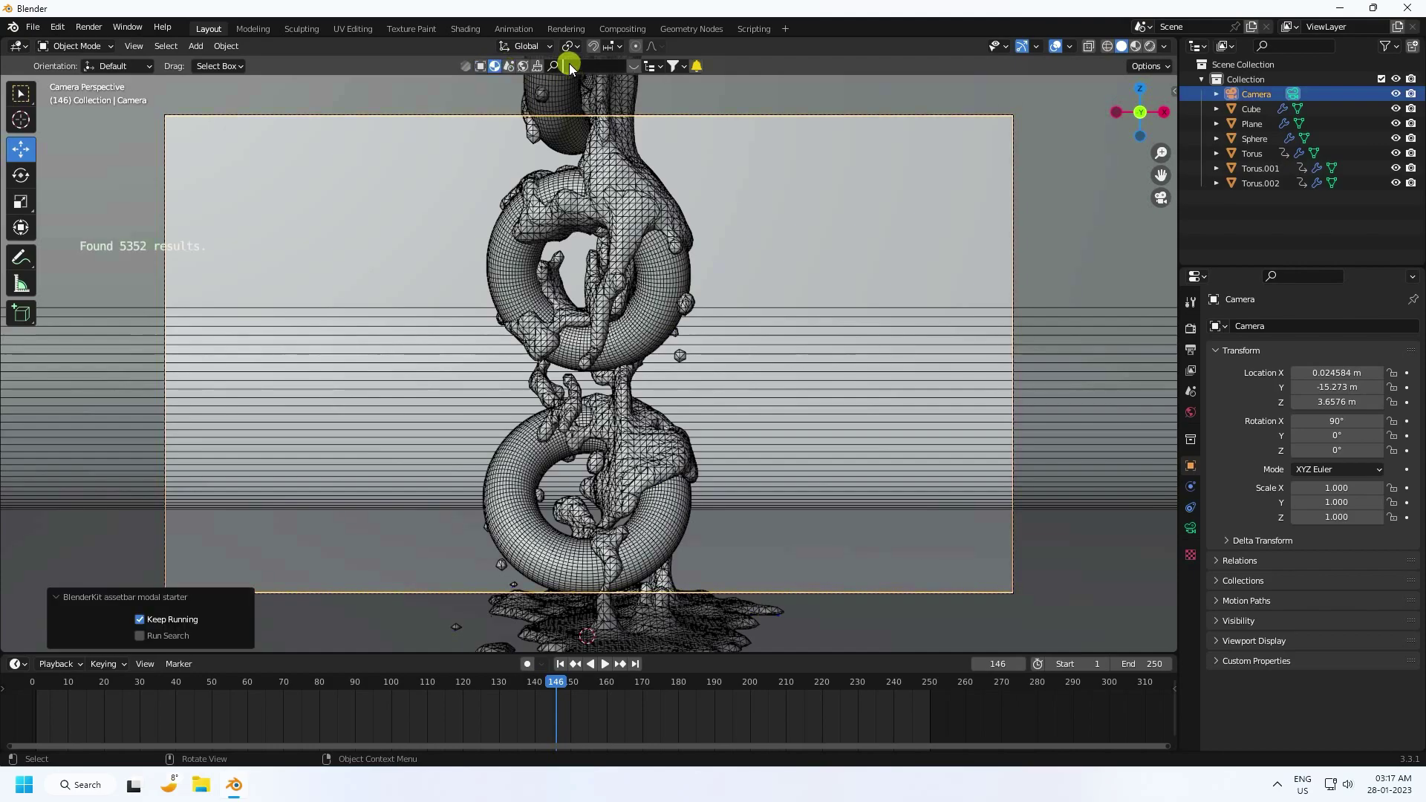
pyautogui.write('candy')
pyautogui.press('Return')
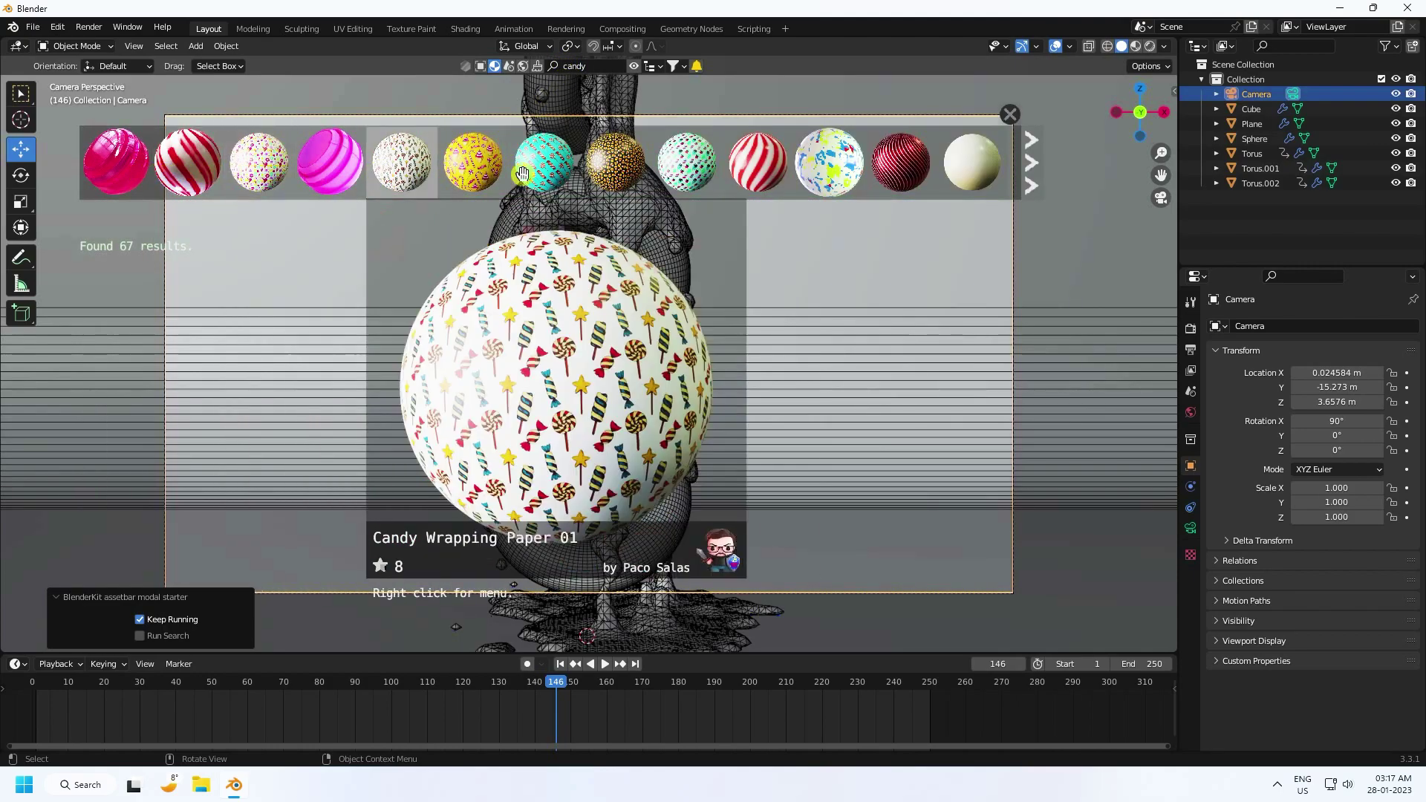
pyautogui.moveTo(112, 164); pyautogui.dragTo(622, 388)
pyautogui.scroll(3, 626, 388)
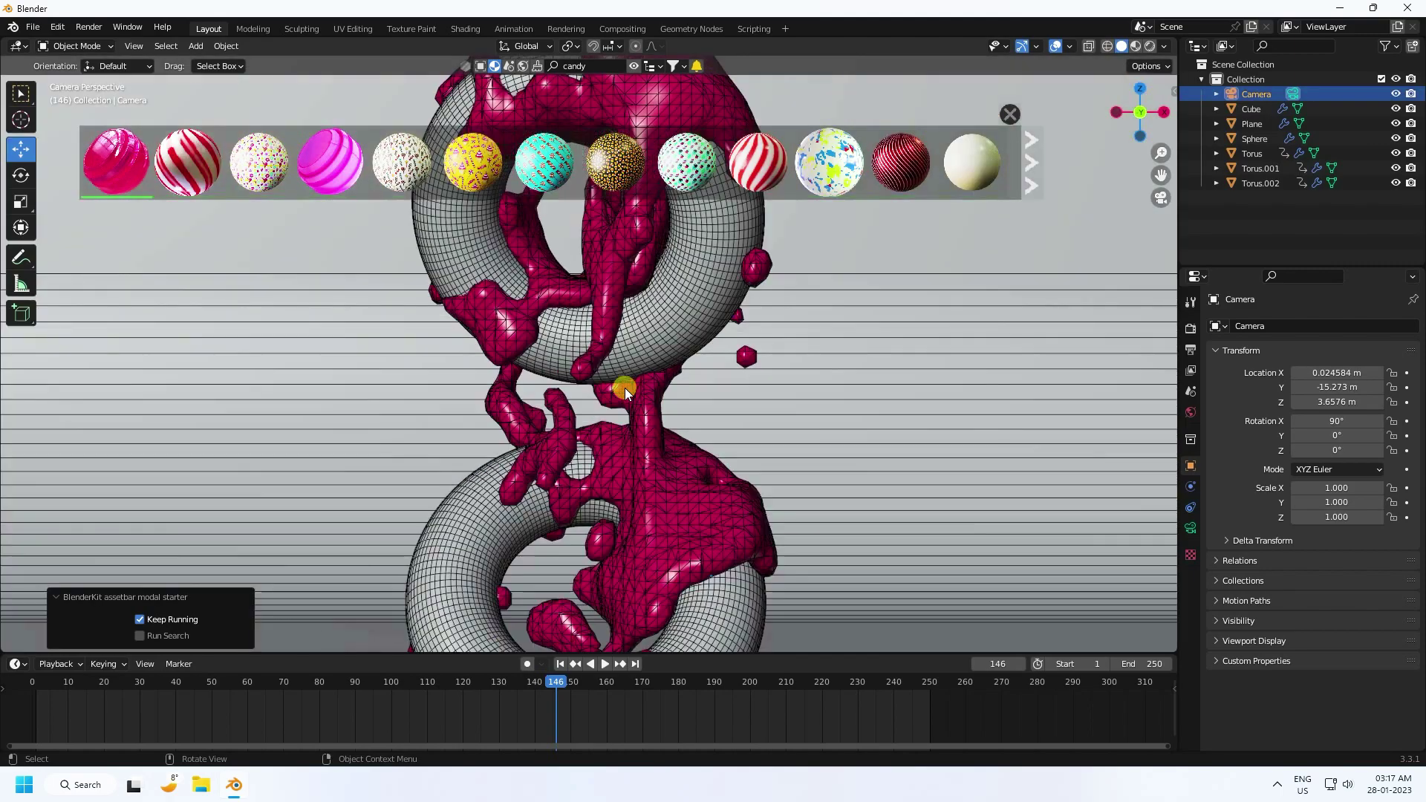
# - Search the BlenderKit materials for "marbel" and apply Marble 01 to the lowest torus ring
pyautogui.click(576, 66)
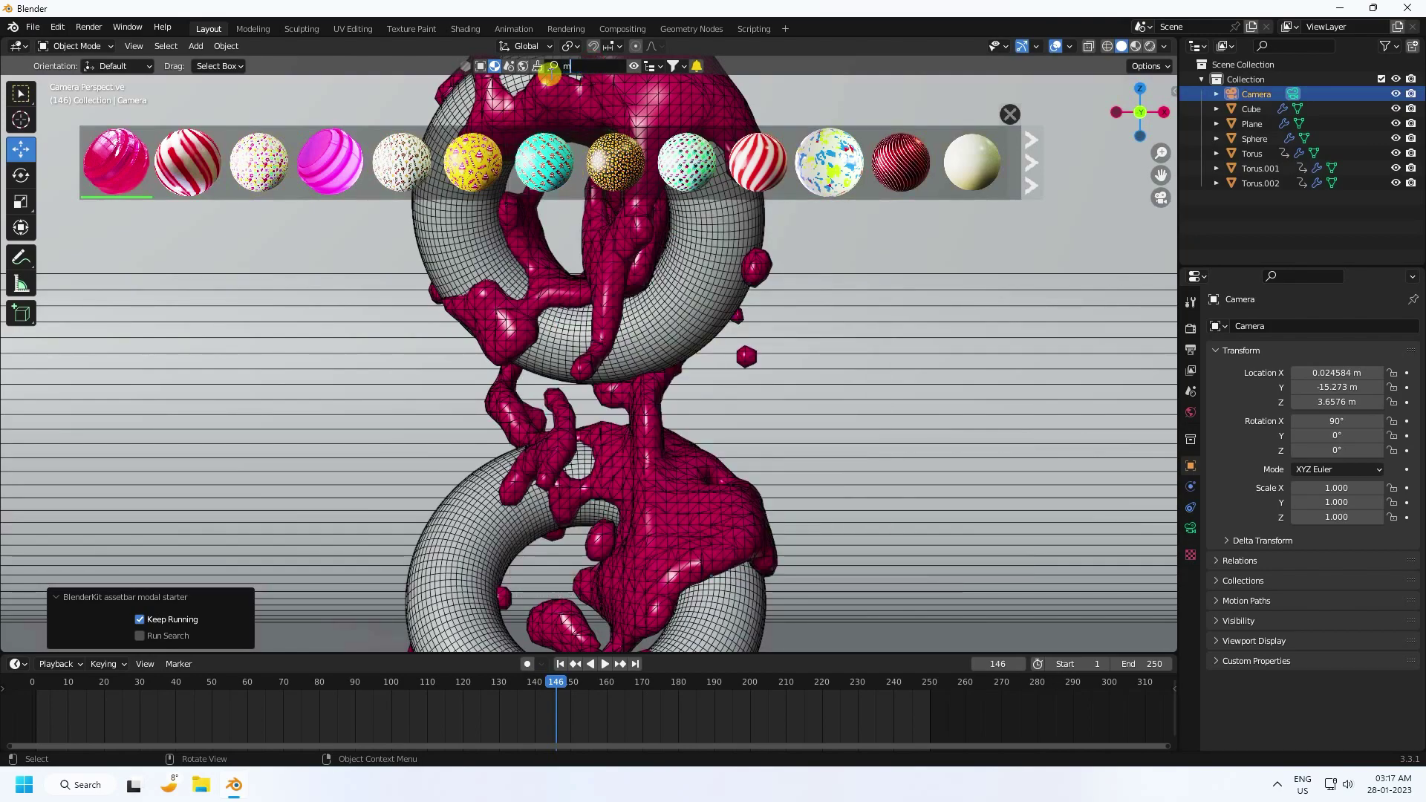
pyautogui.write('marbel')
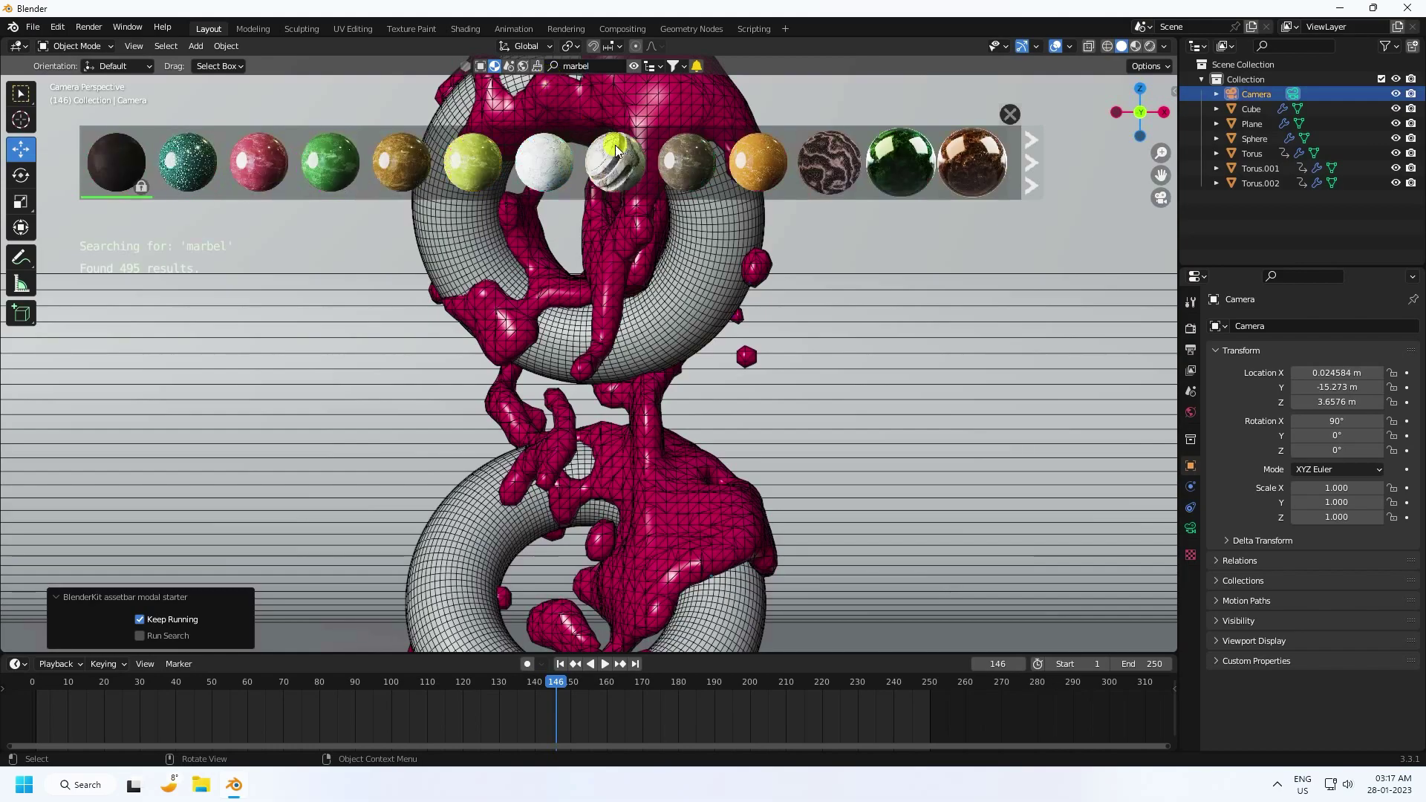
pyautogui.click(1033, 156)
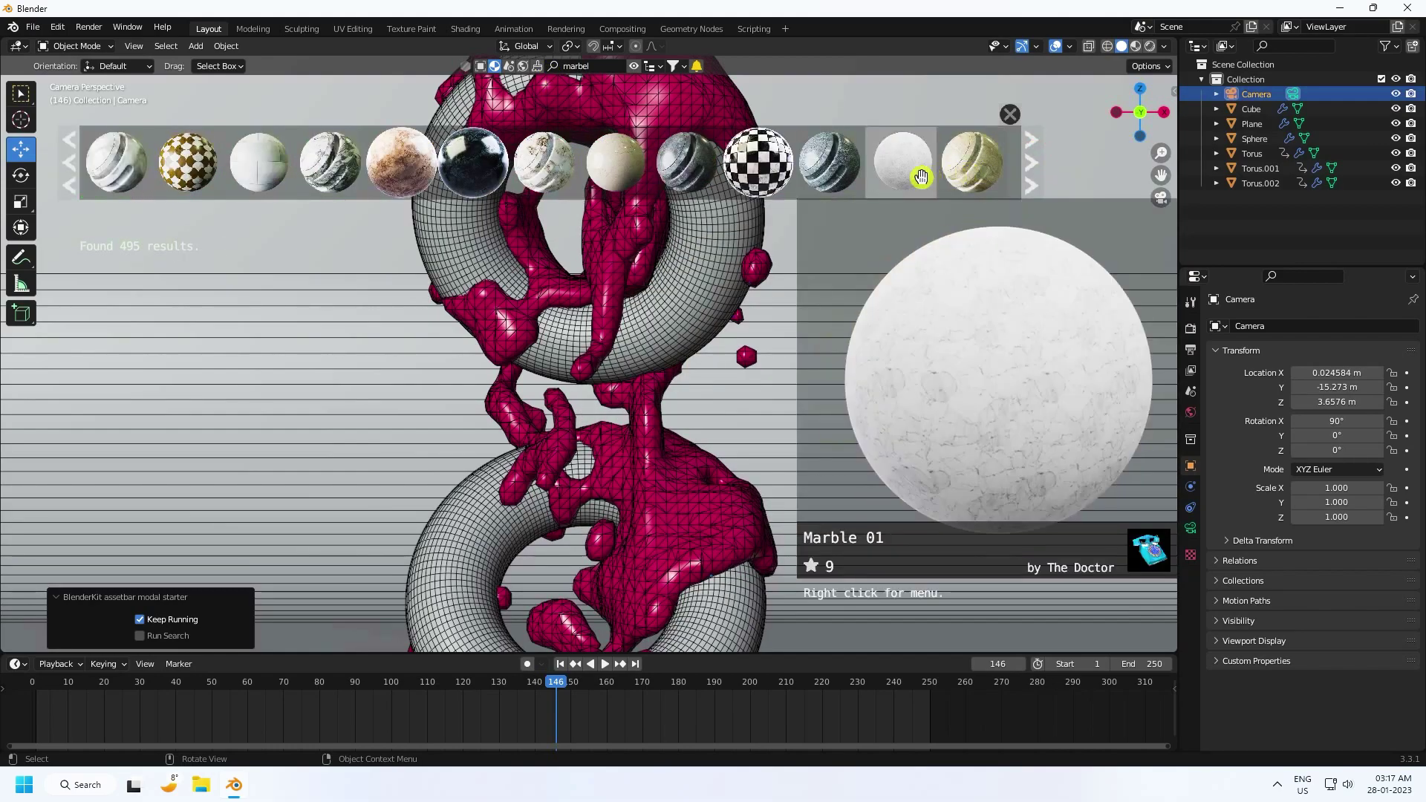
pyautogui.moveTo(902, 161); pyautogui.dragTo(445, 519)
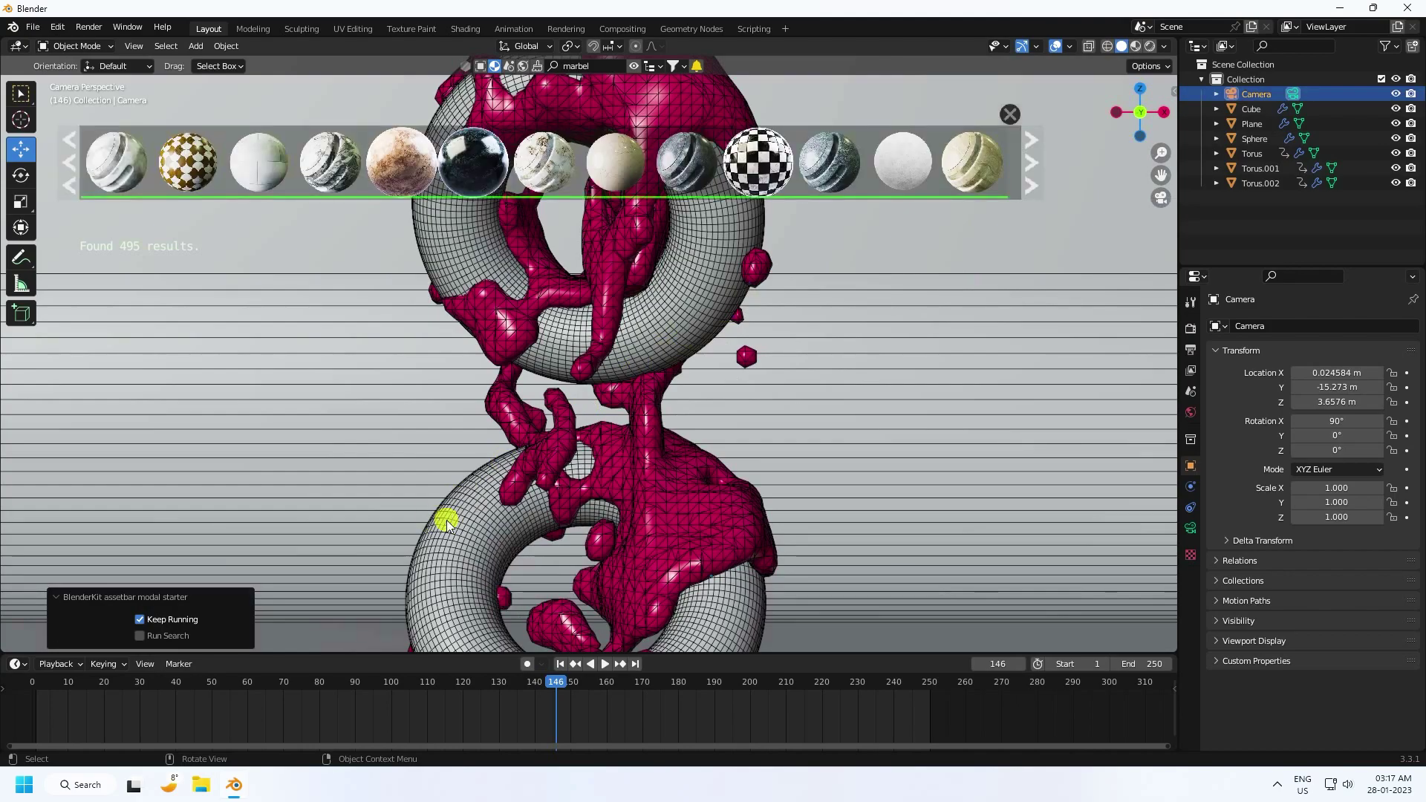
# - Switch the viewport to Material Preview shading and turn off the wireframe overlay
pyautogui.click(1137, 46)
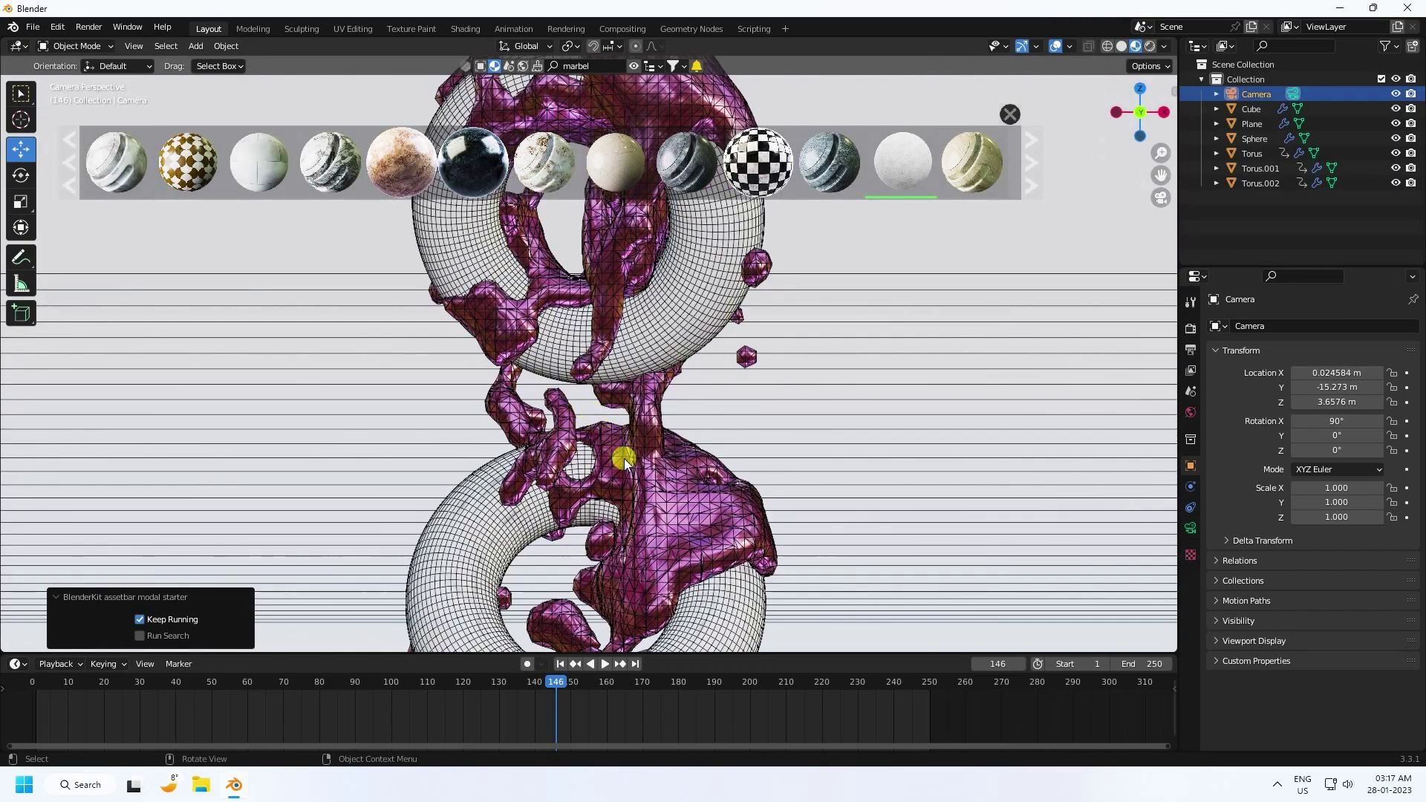
pyautogui.moveTo(624, 457); pyautogui.dragTo(636, 371, button='middle')
pyautogui.click(1069, 45)
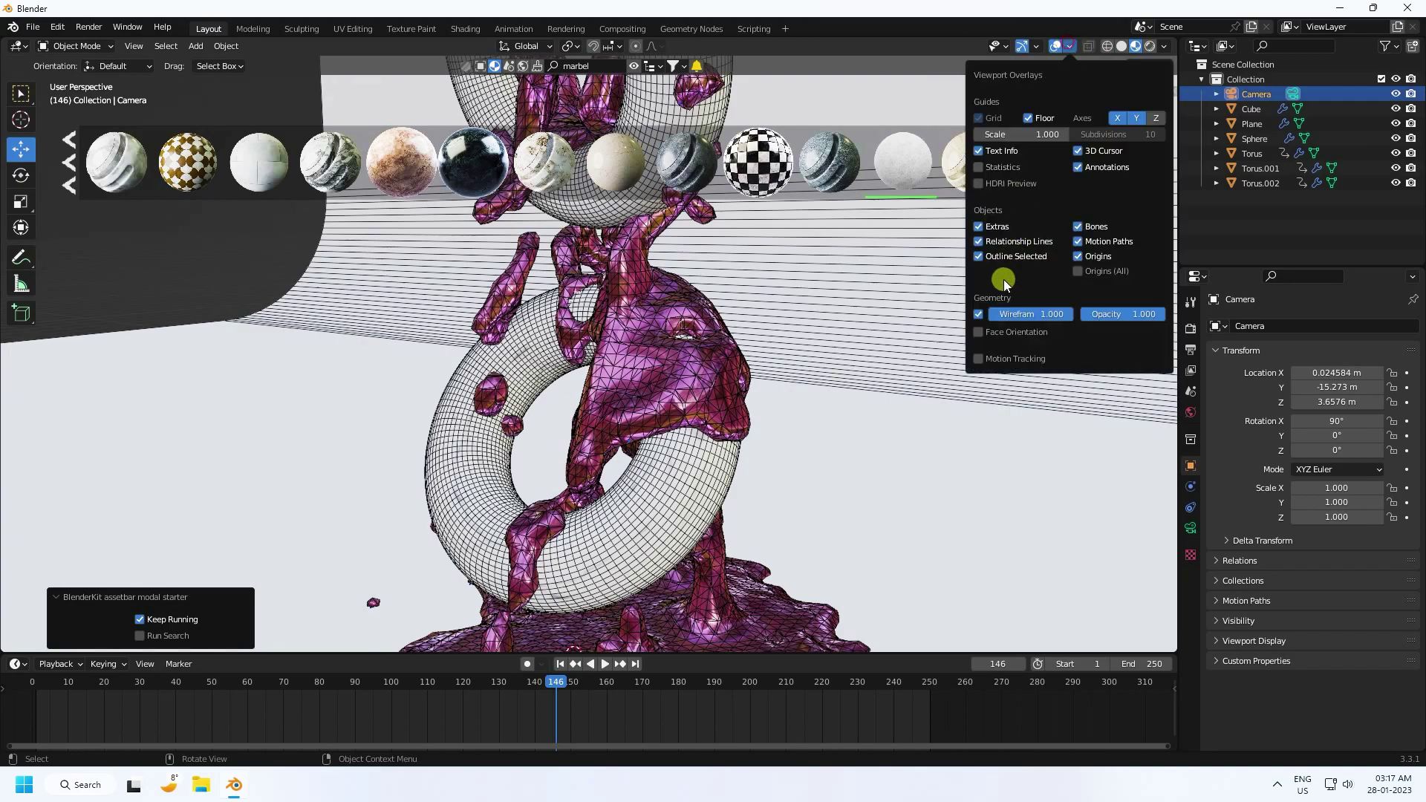
pyautogui.click(977, 313)
pyautogui.moveTo(684, 443); pyautogui.dragTo(706, 350, button='middle')
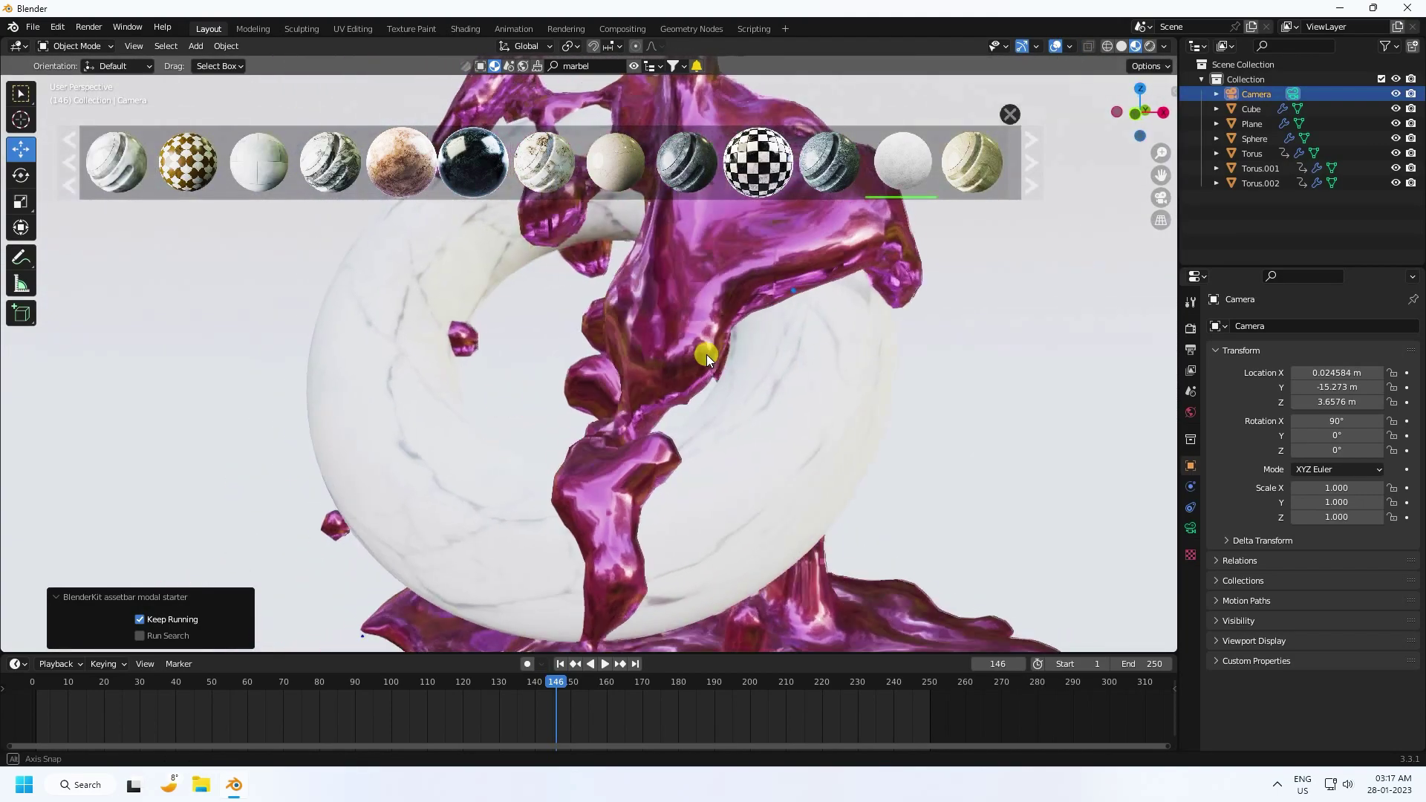
# - Unwrap all faces of the lowest torus ring with Smart UV Project and return to Object Mode
pyautogui.click(766, 449)
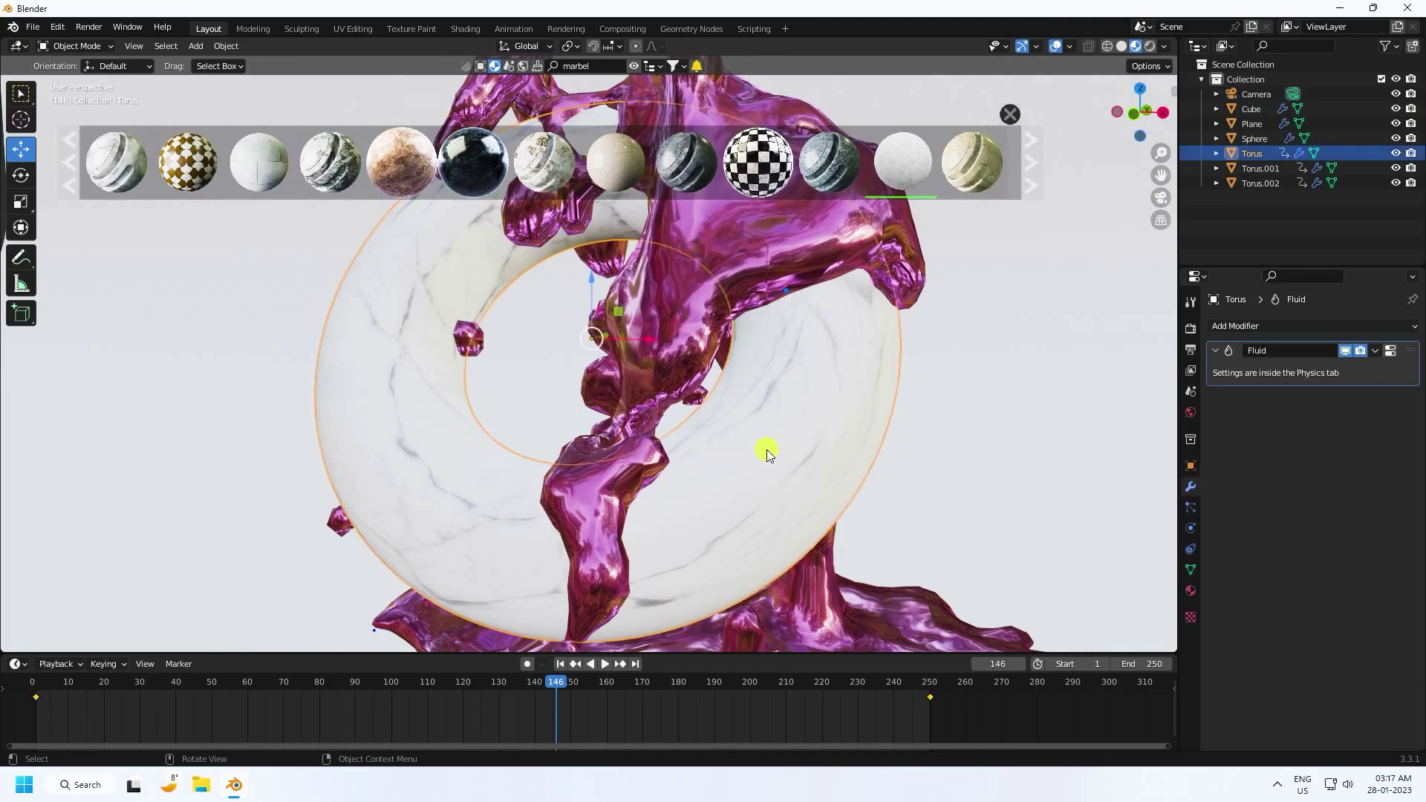
pyautogui.press('Tab')
pyautogui.press('a')
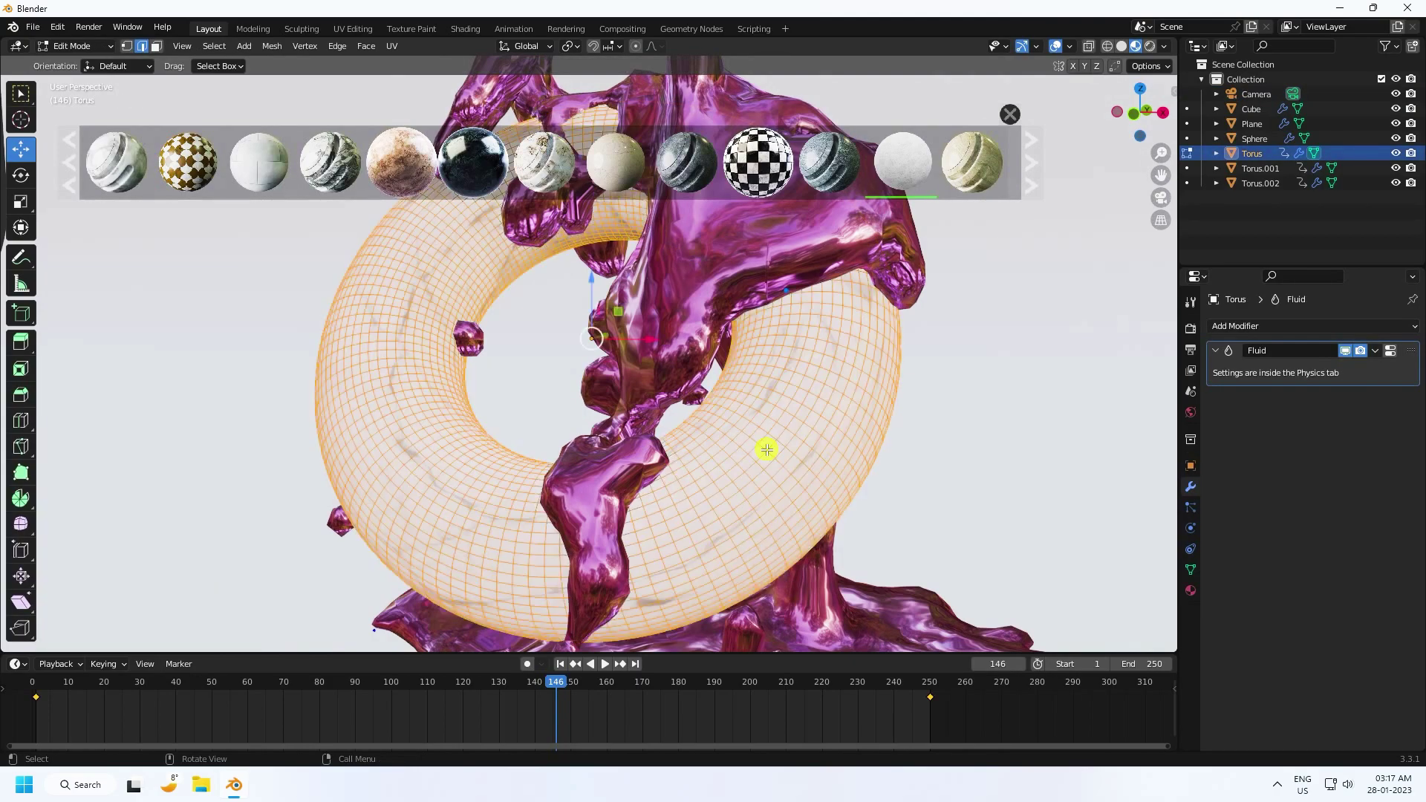
pyautogui.press('u')
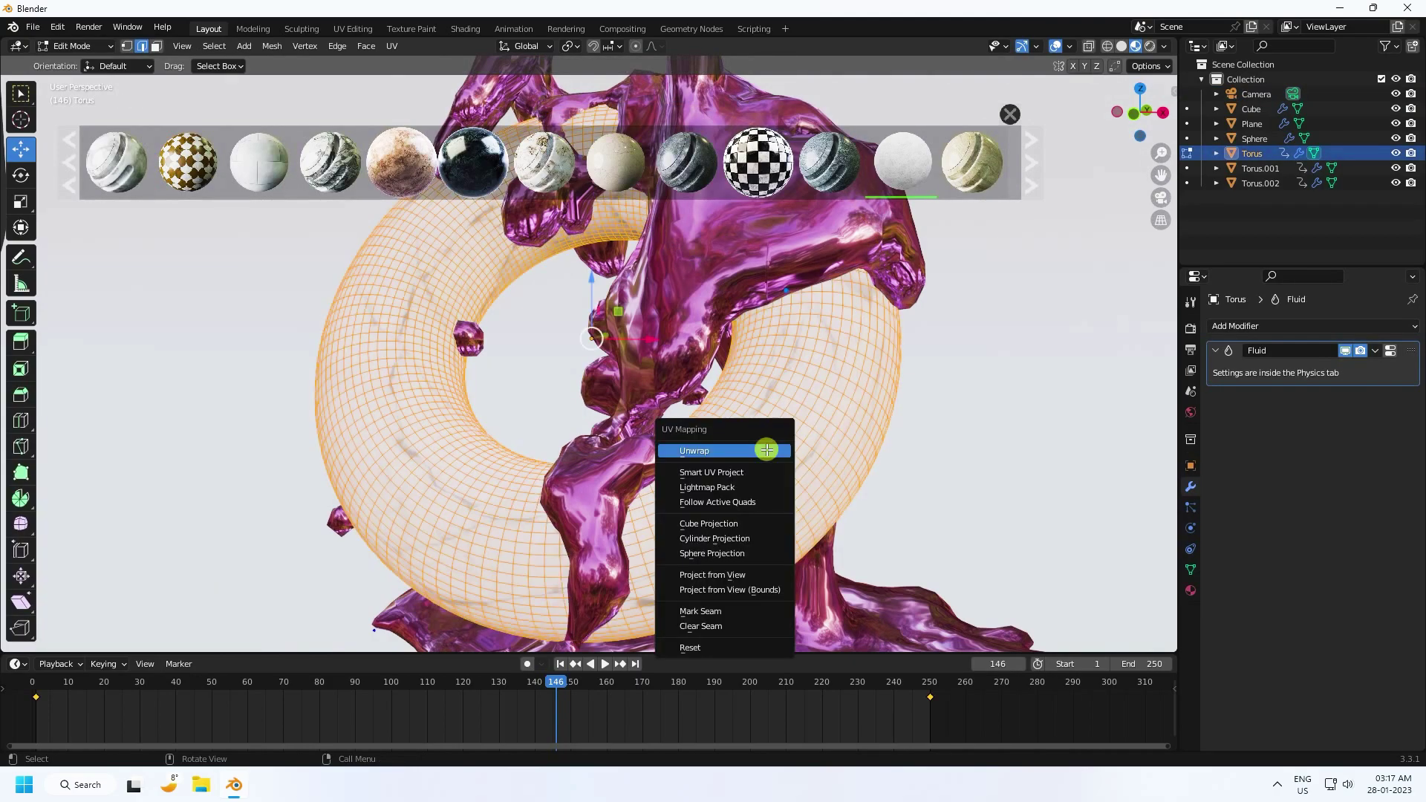
pyautogui.click(690, 475)
pyautogui.click(701, 583)
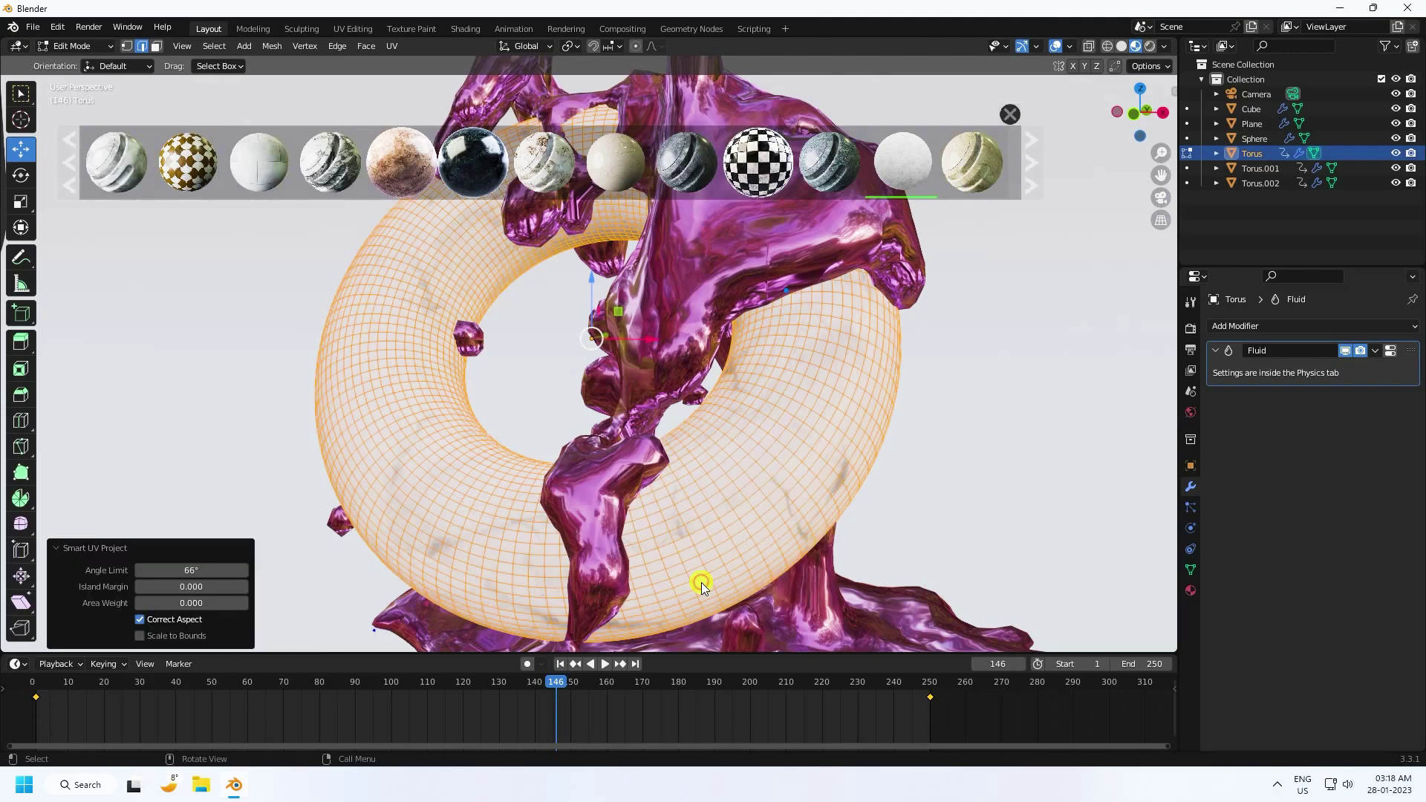
pyautogui.click(70, 47)
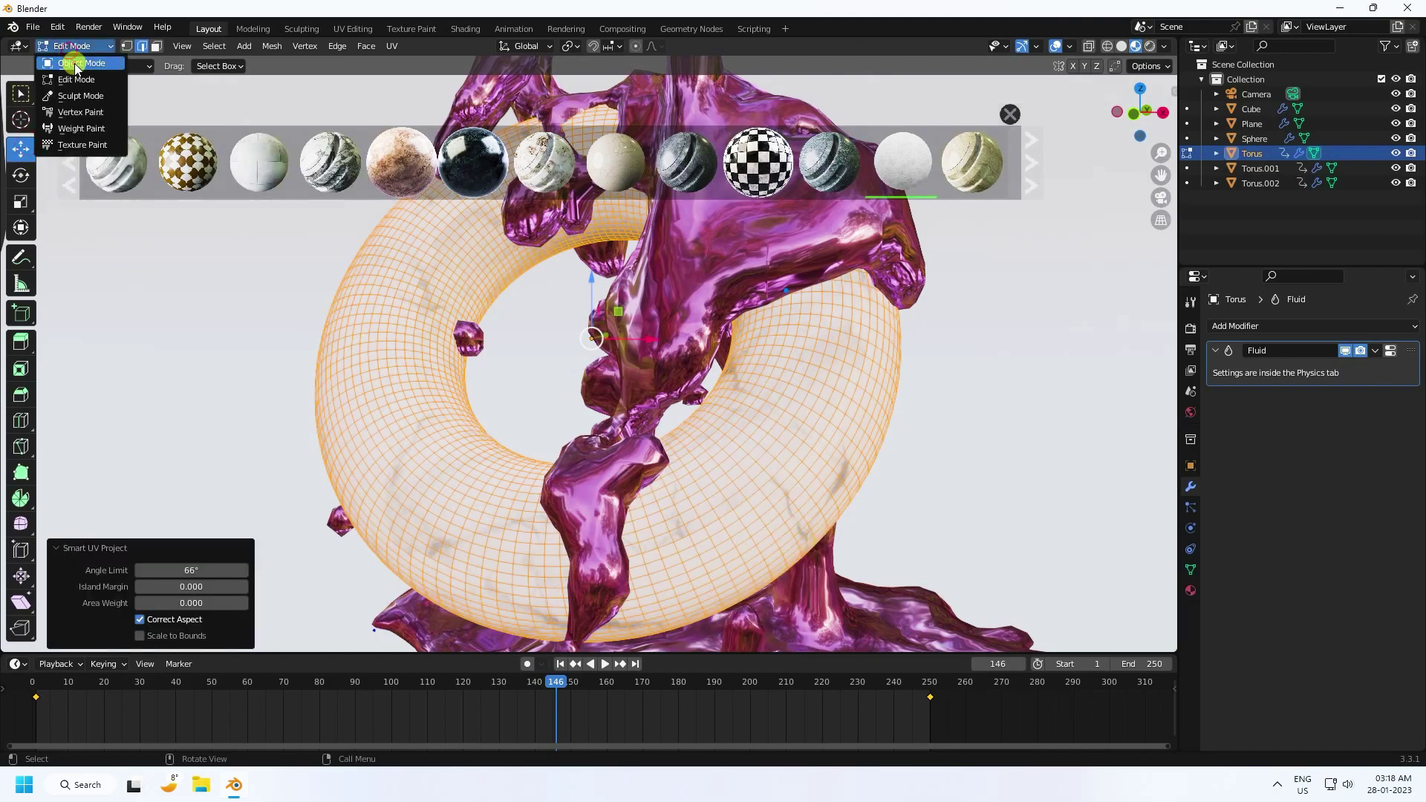
pyautogui.click(77, 64)
# - Browse the marble materials and apply Marble 01 to the middle and upper torus rings
pyautogui.moveTo(462, 378); pyautogui.dragTo(514, 452, button='middle')
pyautogui.moveTo(544, 167)
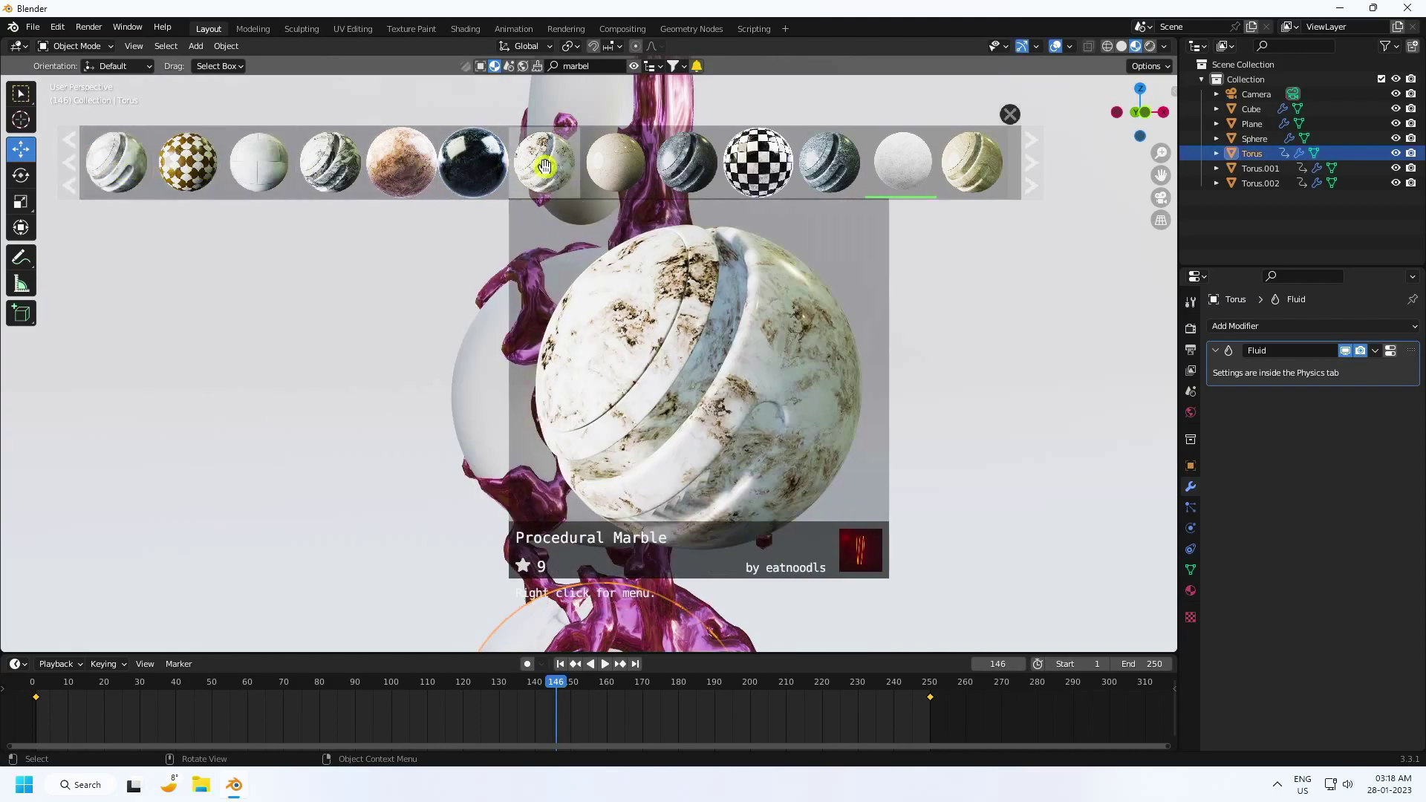
pyautogui.click(1033, 164)
pyautogui.moveTo(627, 173)
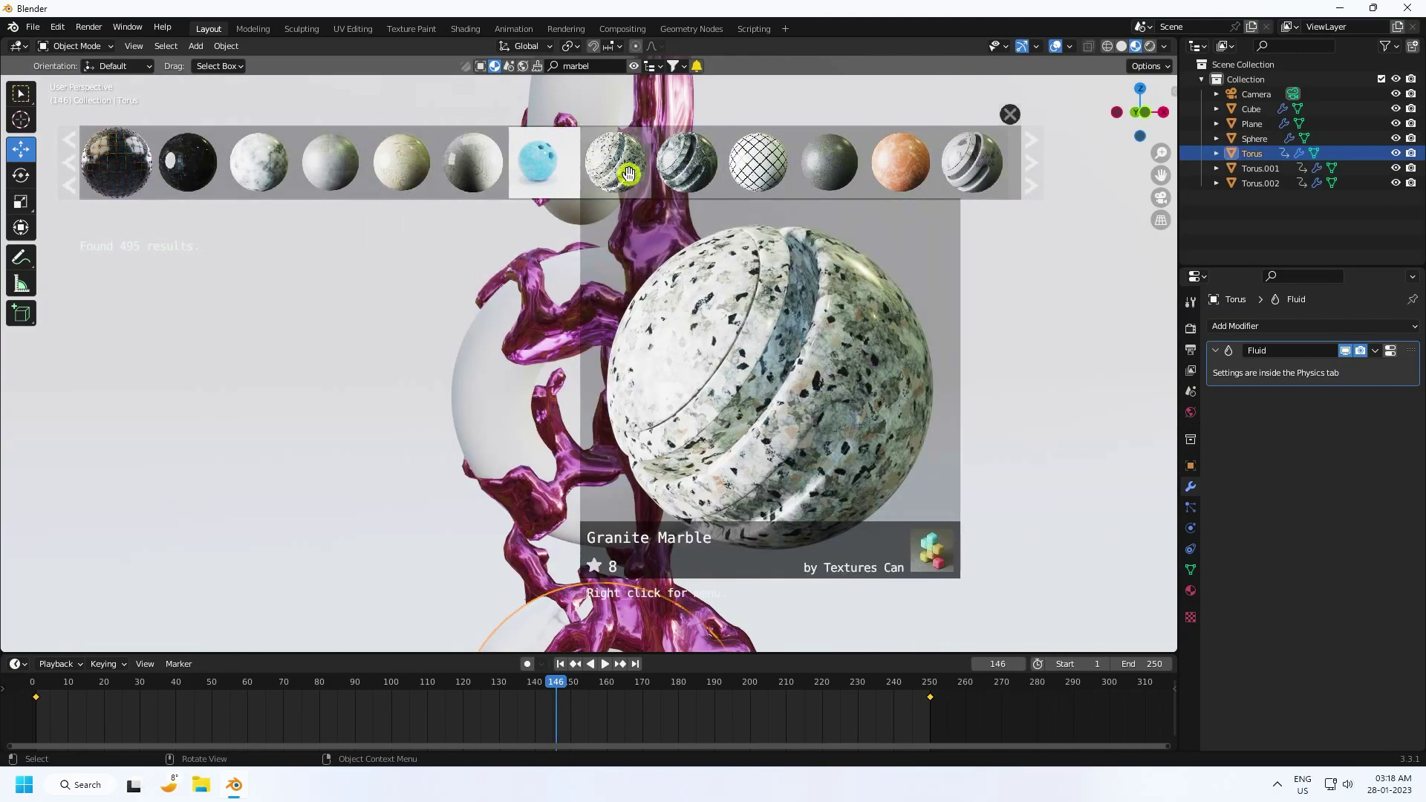
pyautogui.click(80, 170)
pyautogui.moveTo(910, 165); pyautogui.dragTo(471, 391)
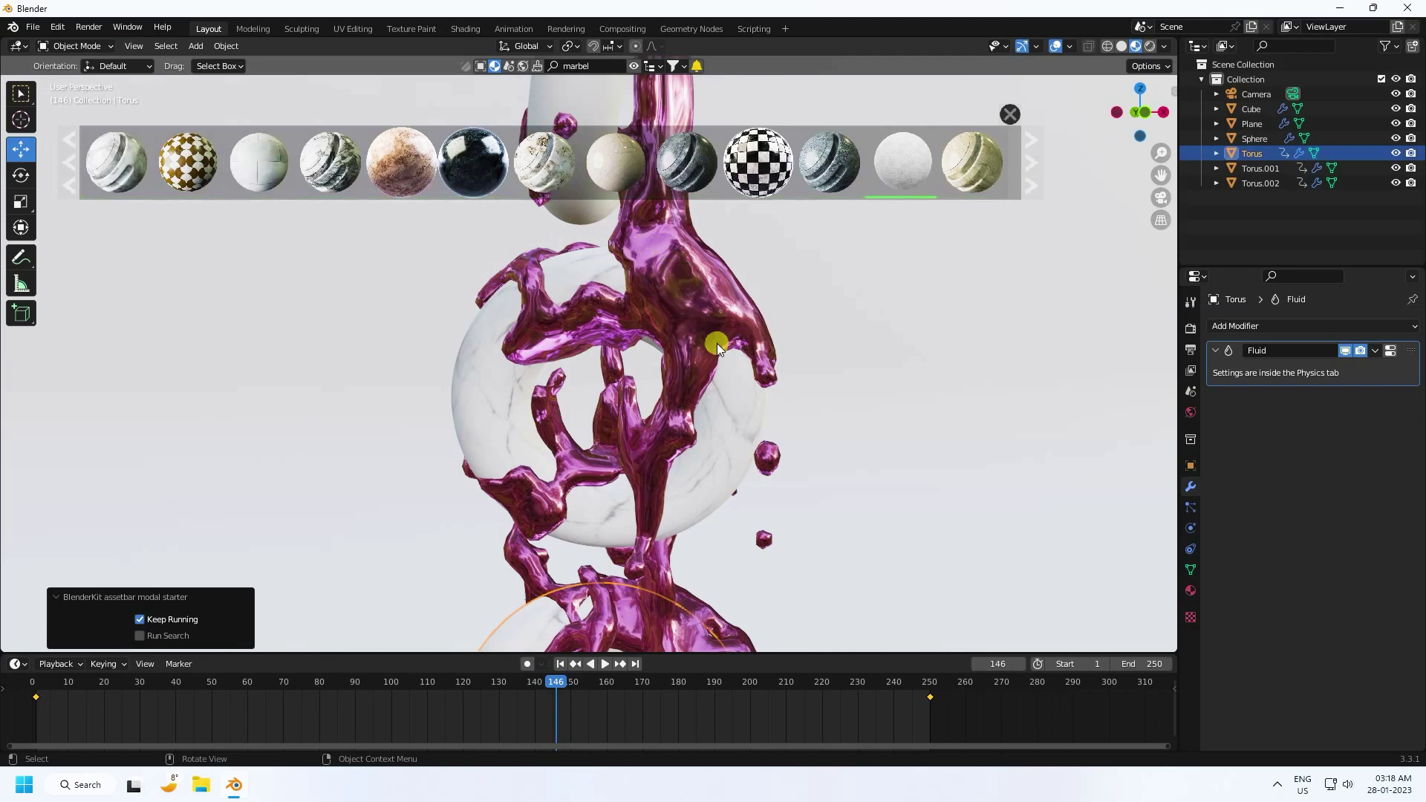
pyautogui.moveTo(971, 162); pyautogui.dragTo(637, 271)
# - Copy the hex value of the Reflection Color from the fluid domain's material
pyautogui.scroll(-4, 635, 271)
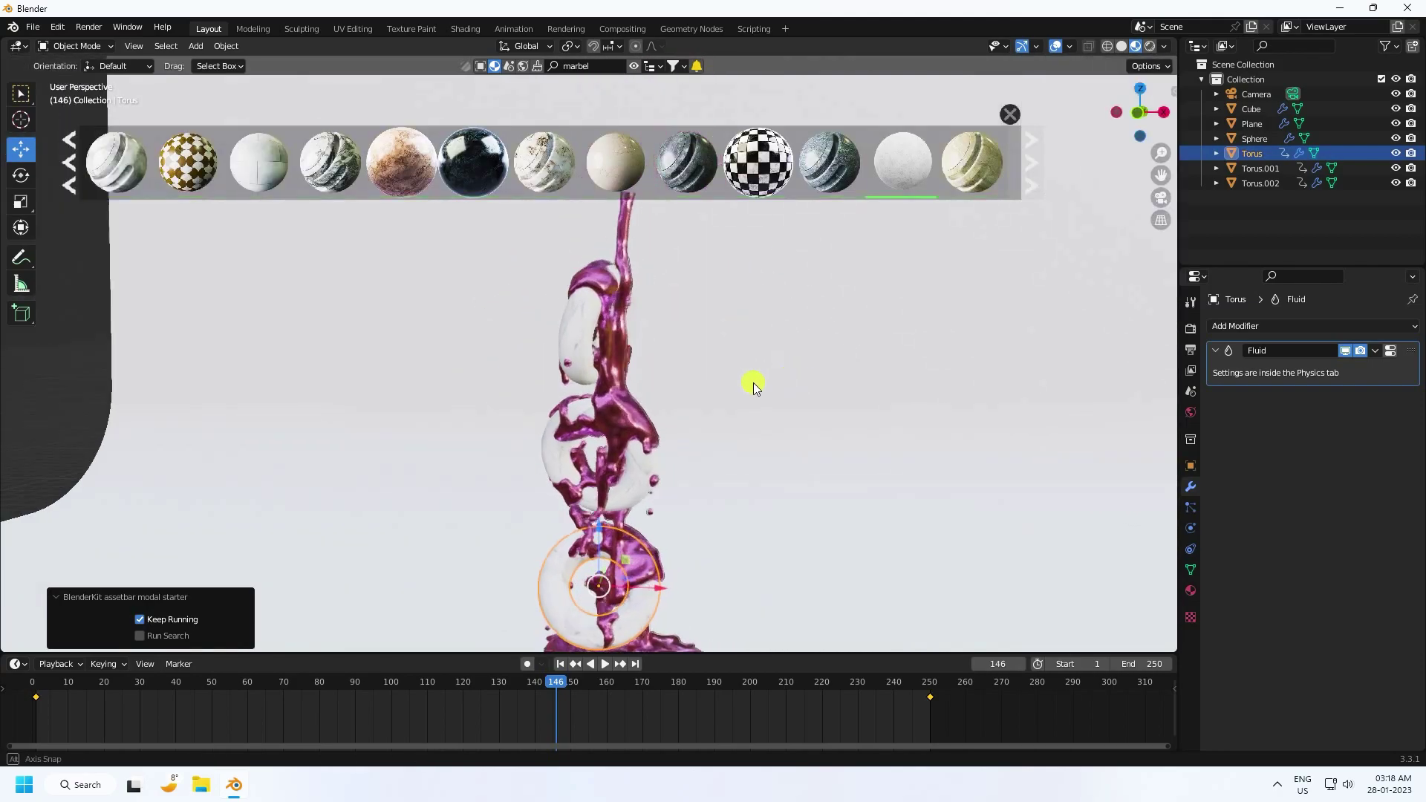
pyautogui.scroll(4, 748, 381)
pyautogui.click(613, 380)
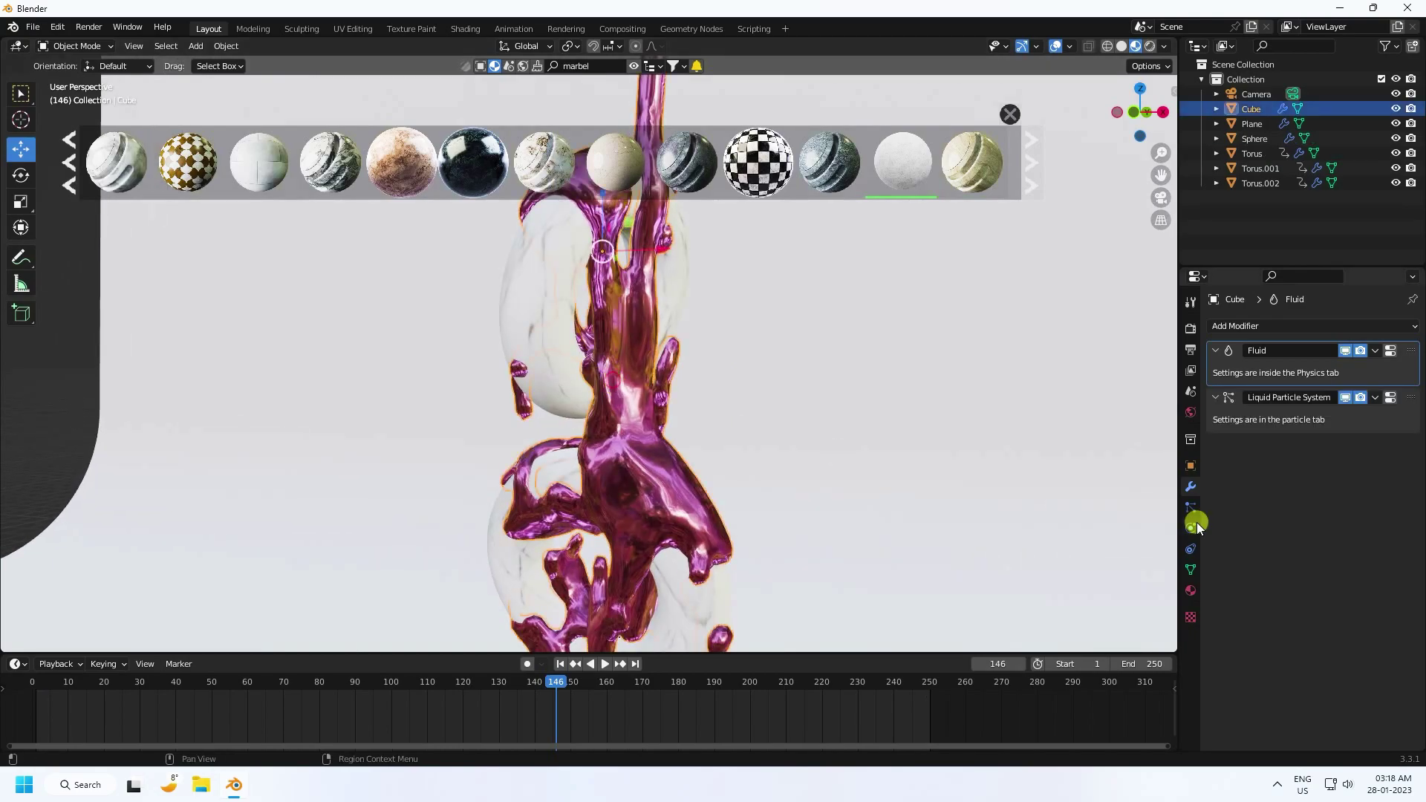
pyautogui.click(1191, 594)
pyautogui.scroll(-5, 1247, 599)
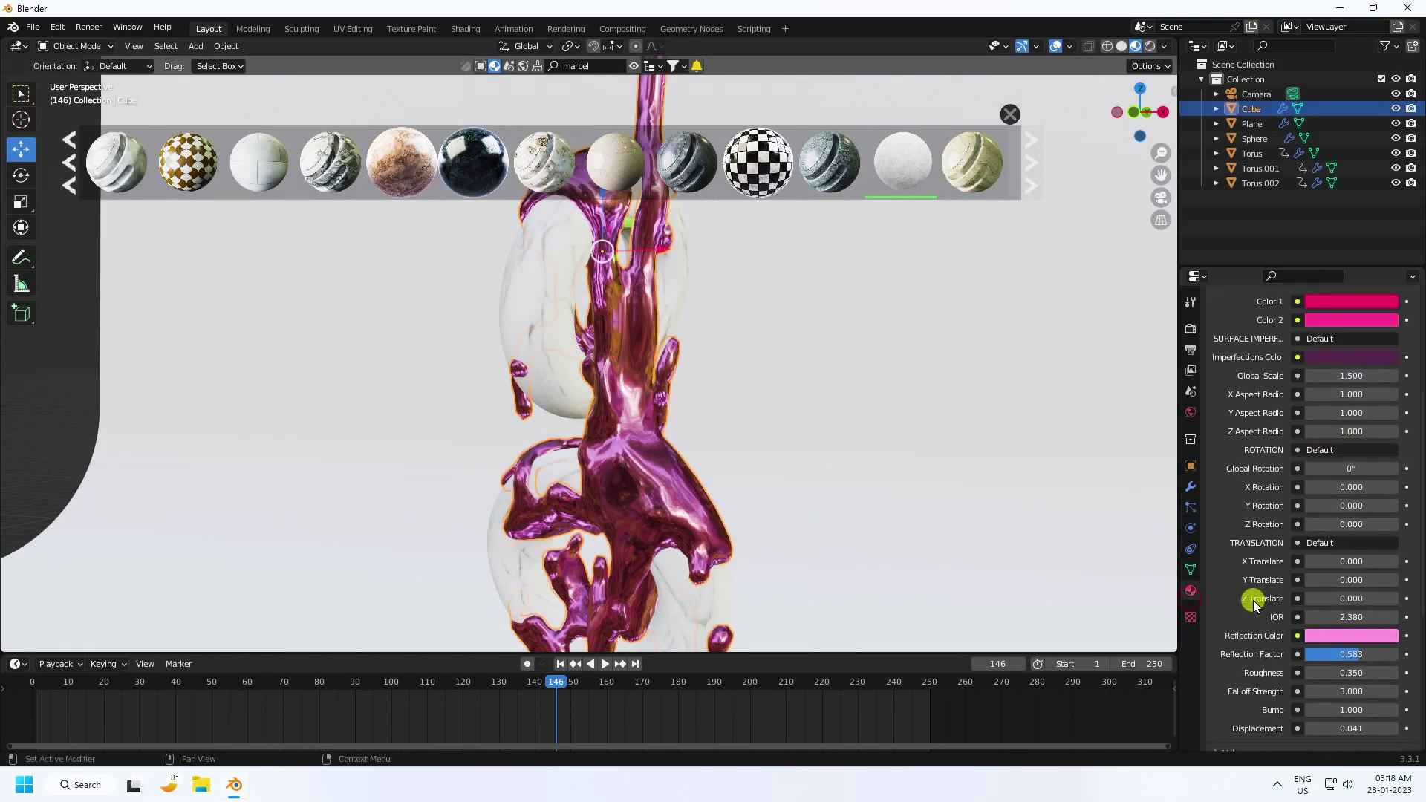
pyautogui.click(1320, 636)
pyautogui.click(1374, 546)
pyautogui.click(1330, 566)
pyautogui.hotkey('ctrl', 'c')
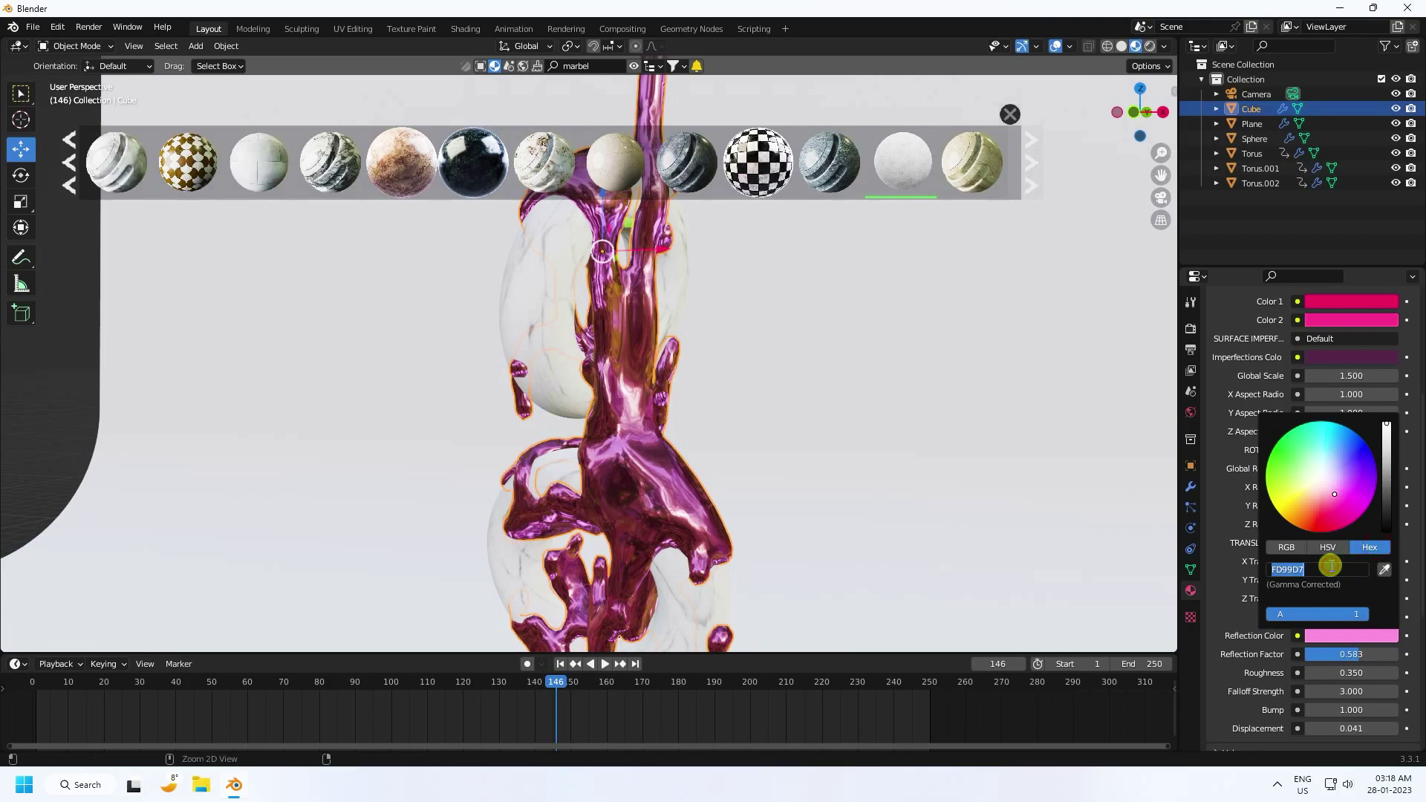
pyautogui.click(1000, 465)
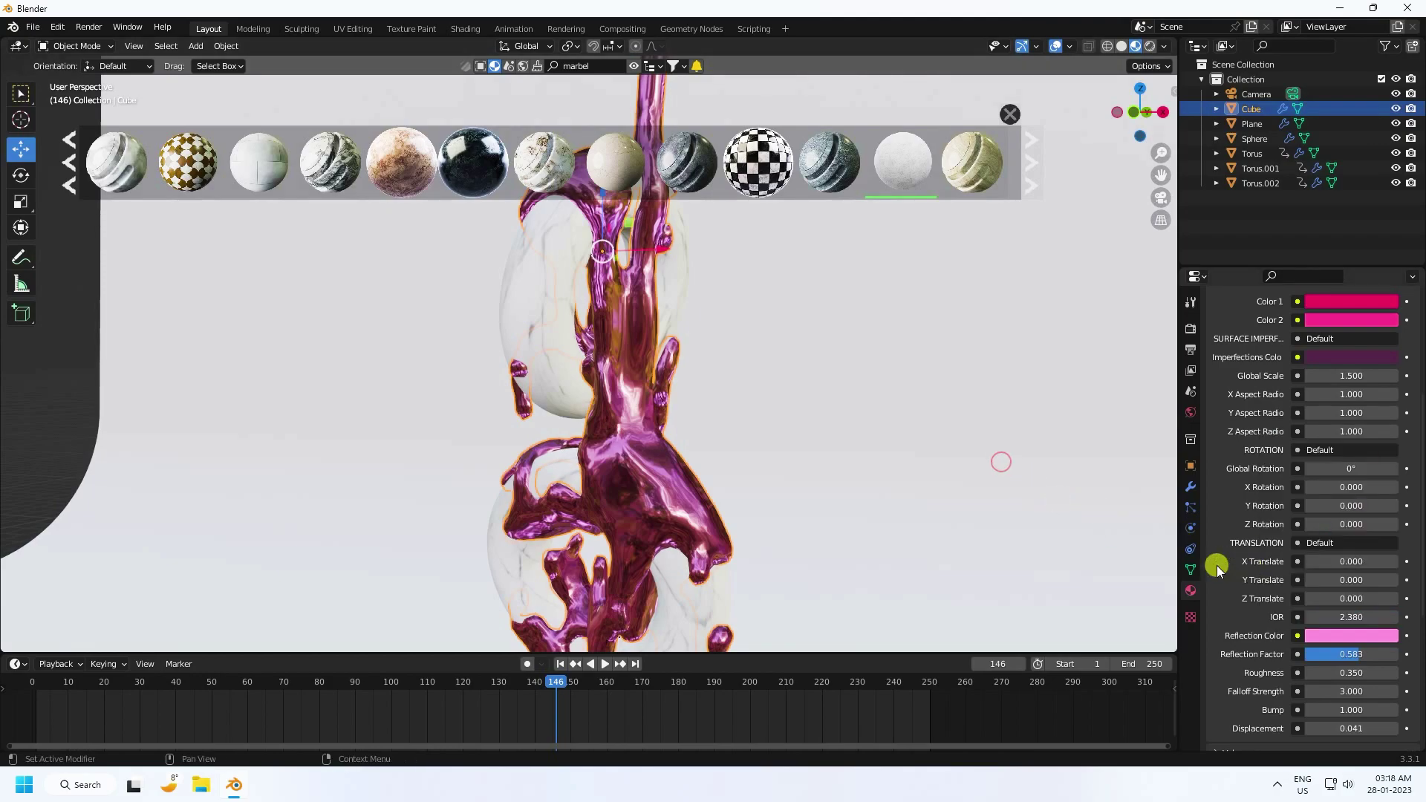
# - Give the curved backdrop a new material with base color FD99D7 and a roughness of 0.3
pyautogui.click(957, 445)
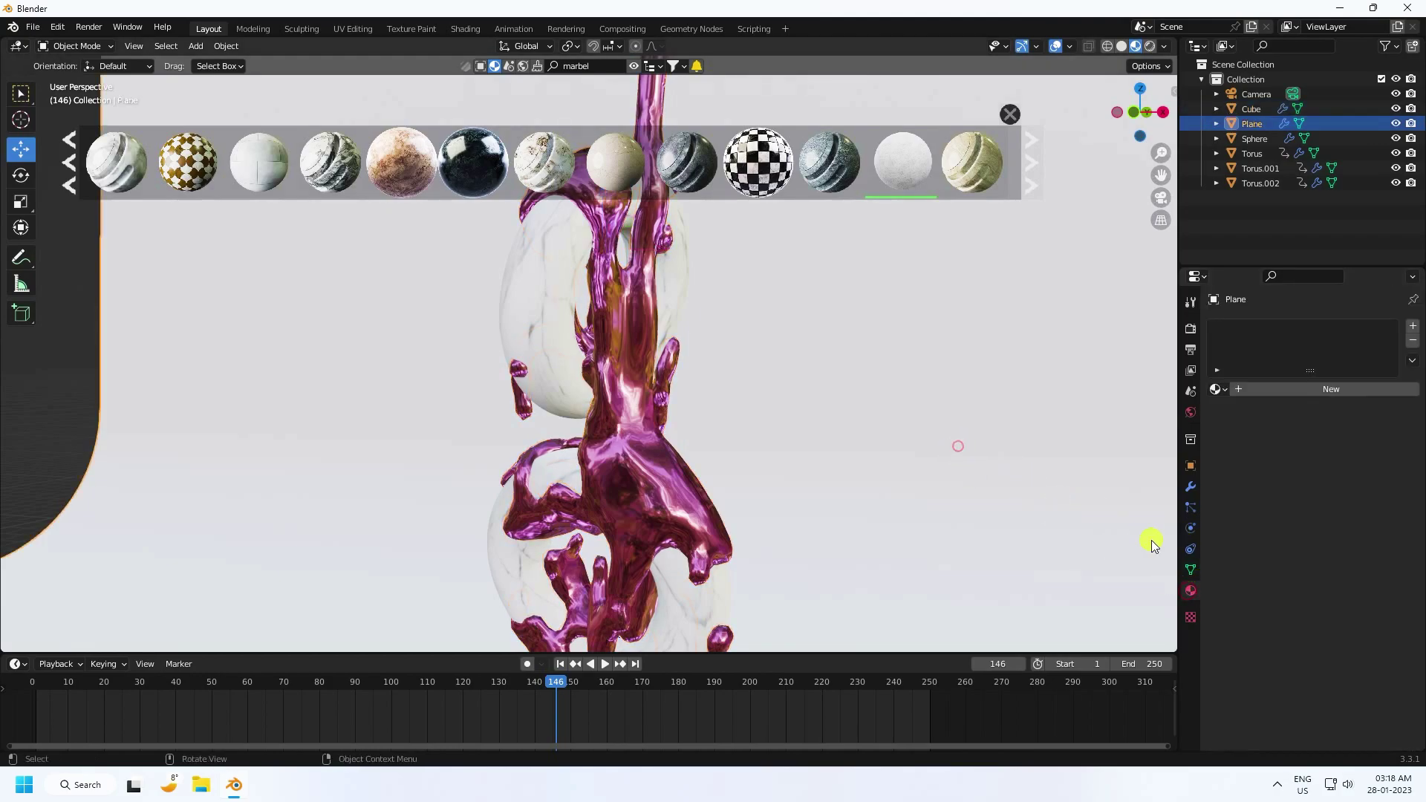
pyautogui.click(1282, 387)
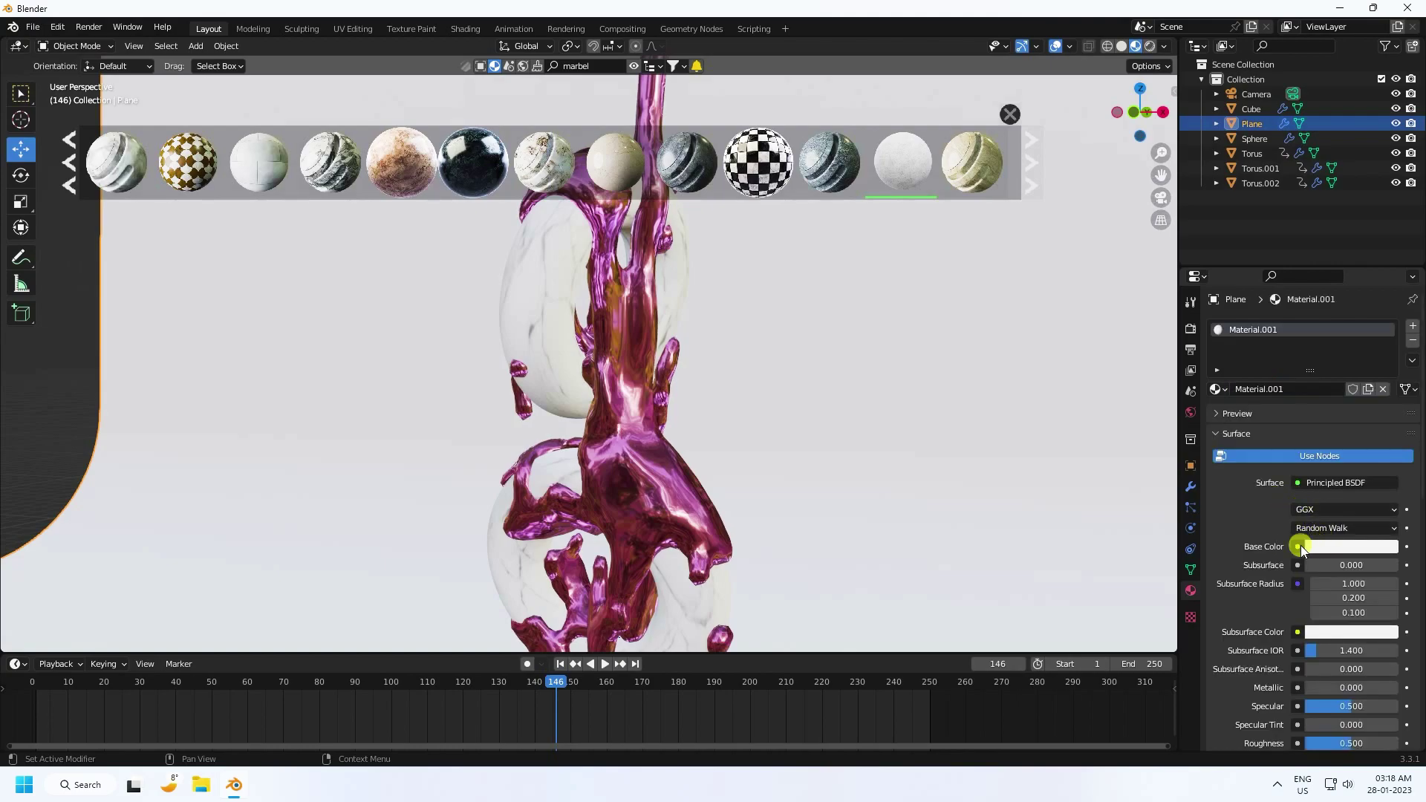
pyautogui.click(1322, 551)
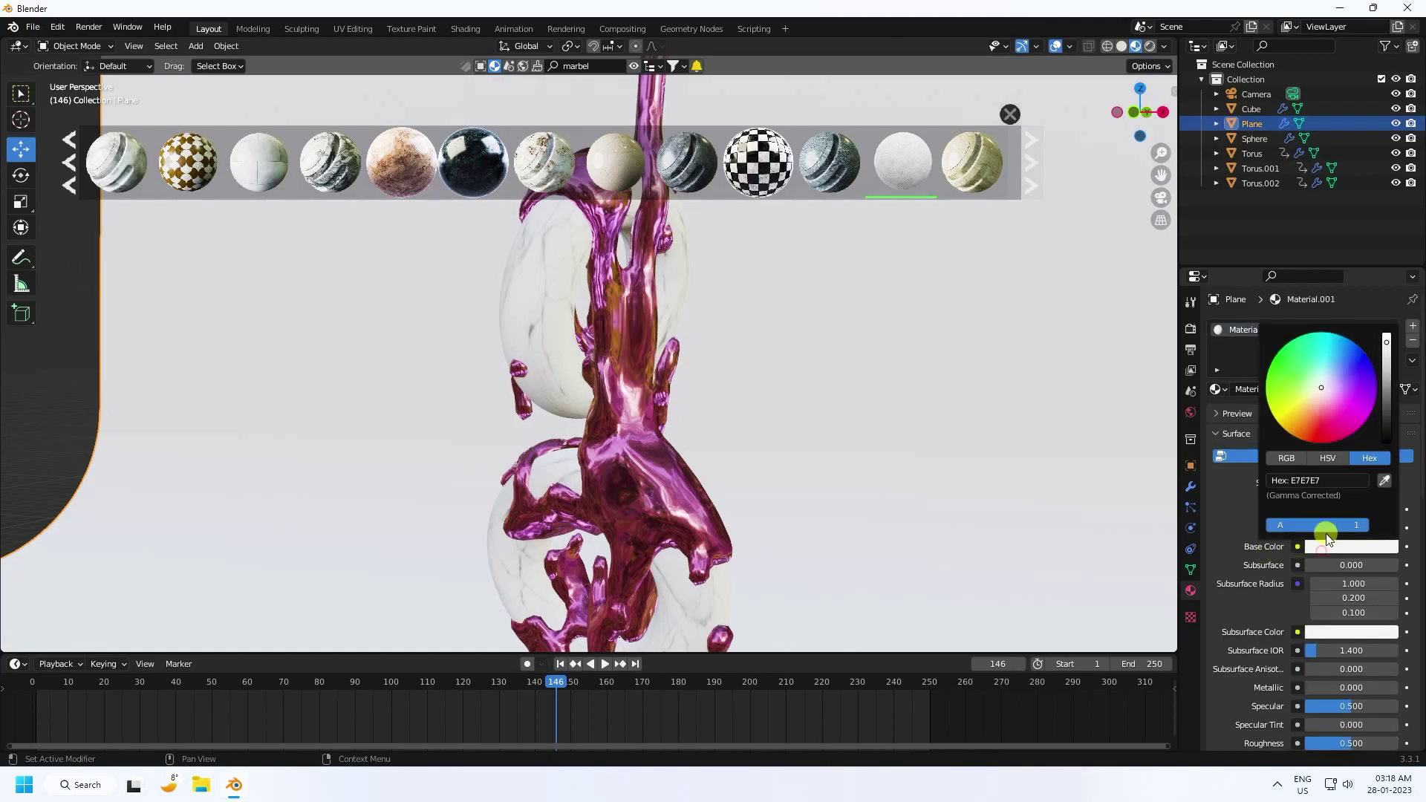
pyautogui.click(1327, 480)
pyautogui.hotkey('ctrl', 'v')
pyautogui.press('Return')
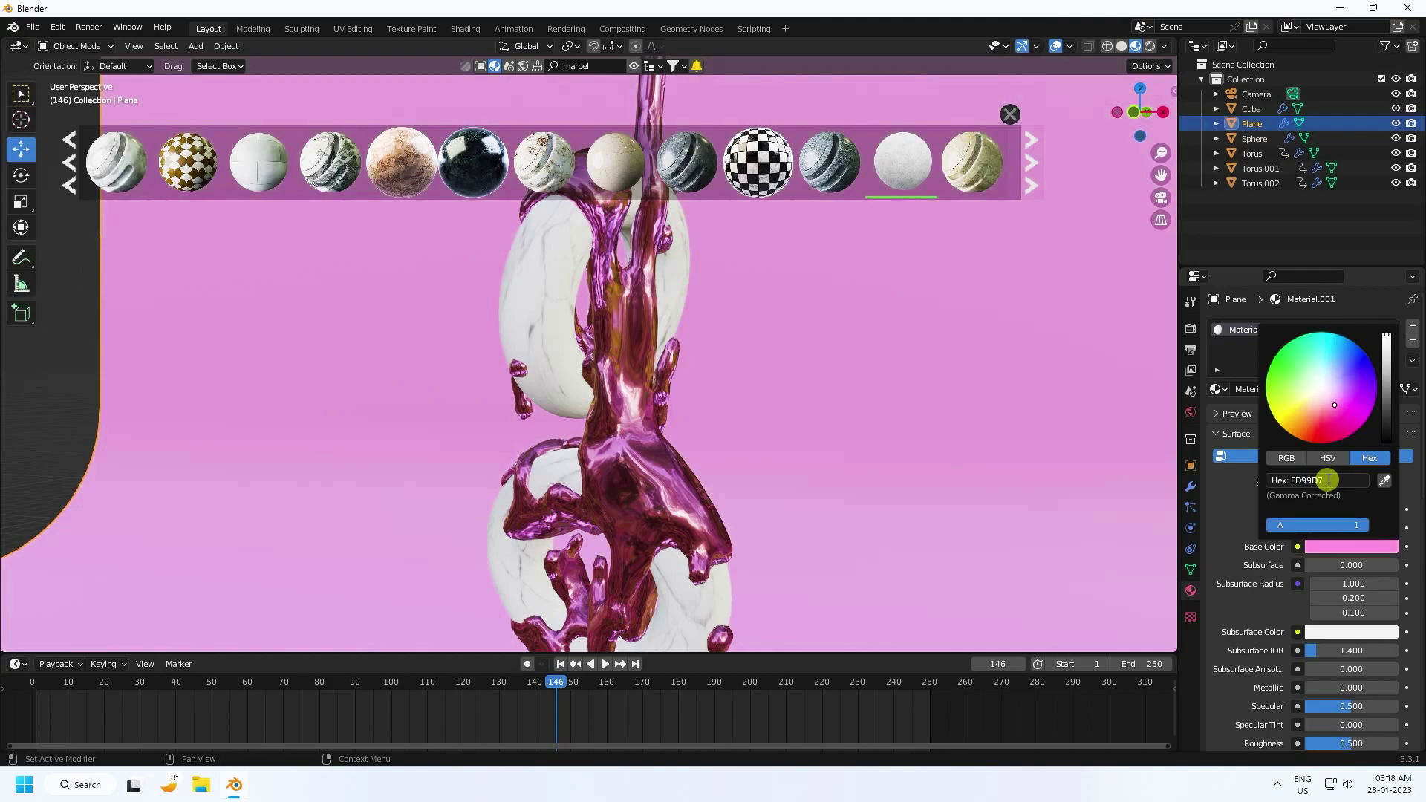
pyautogui.scroll(-4, 1255, 706)
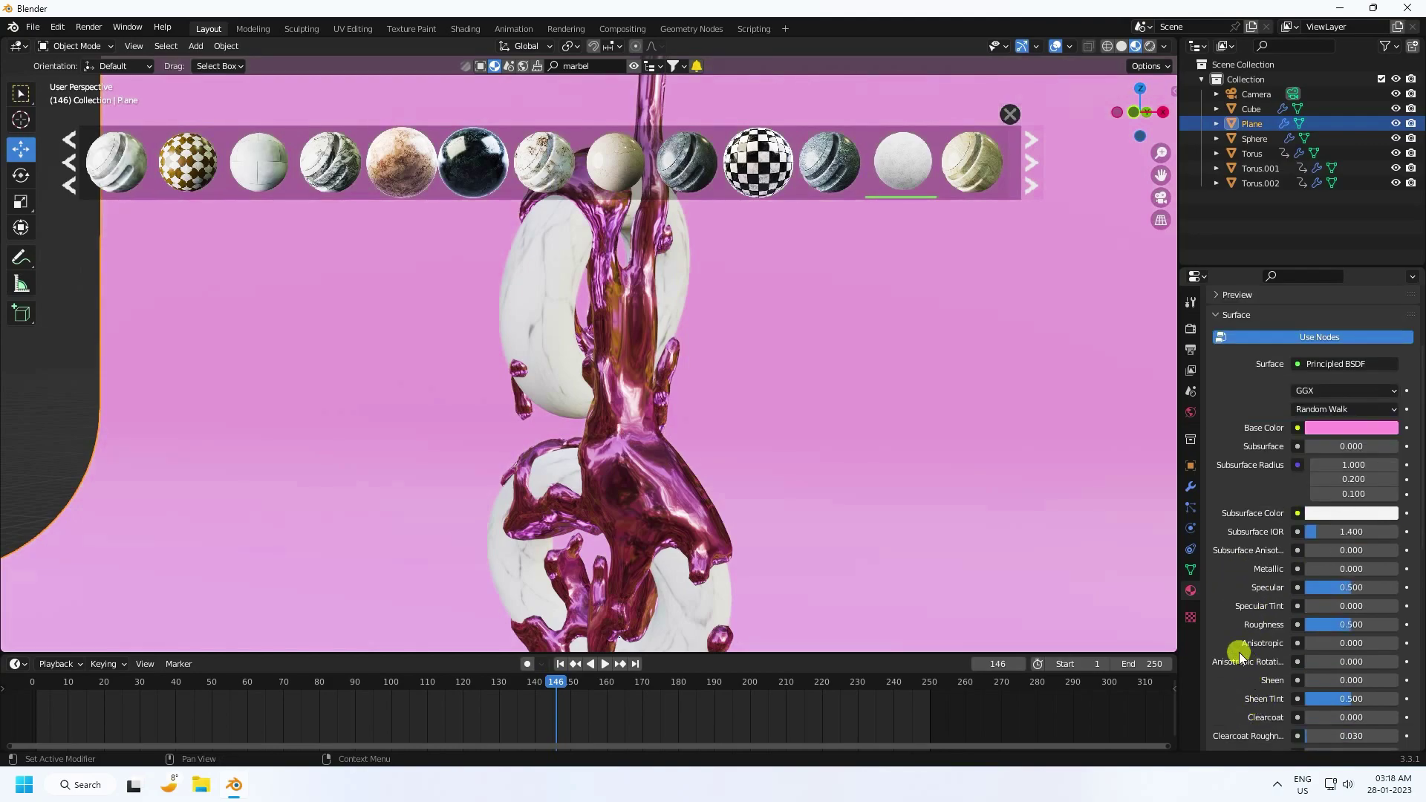
pyautogui.write('0.3')
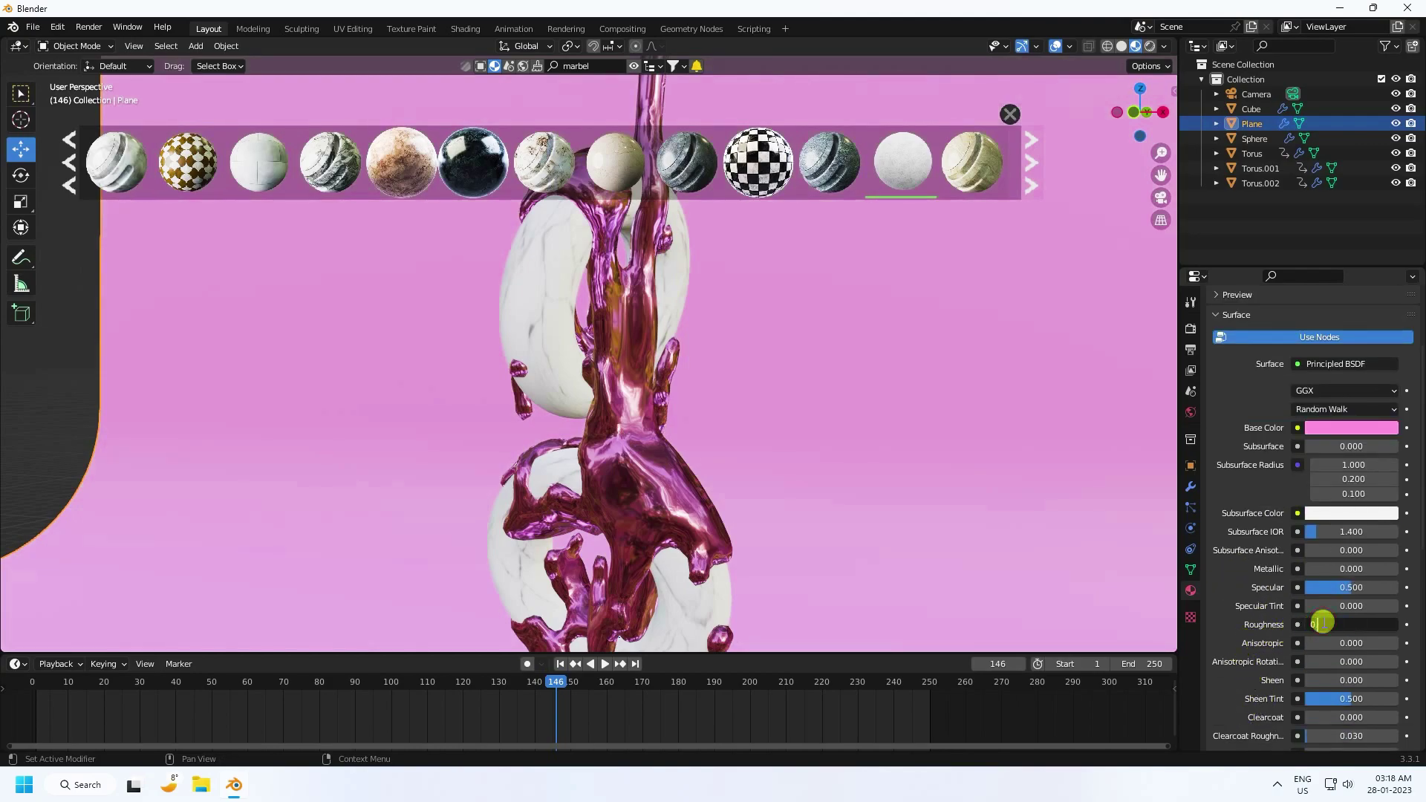
pyautogui.press('Return')
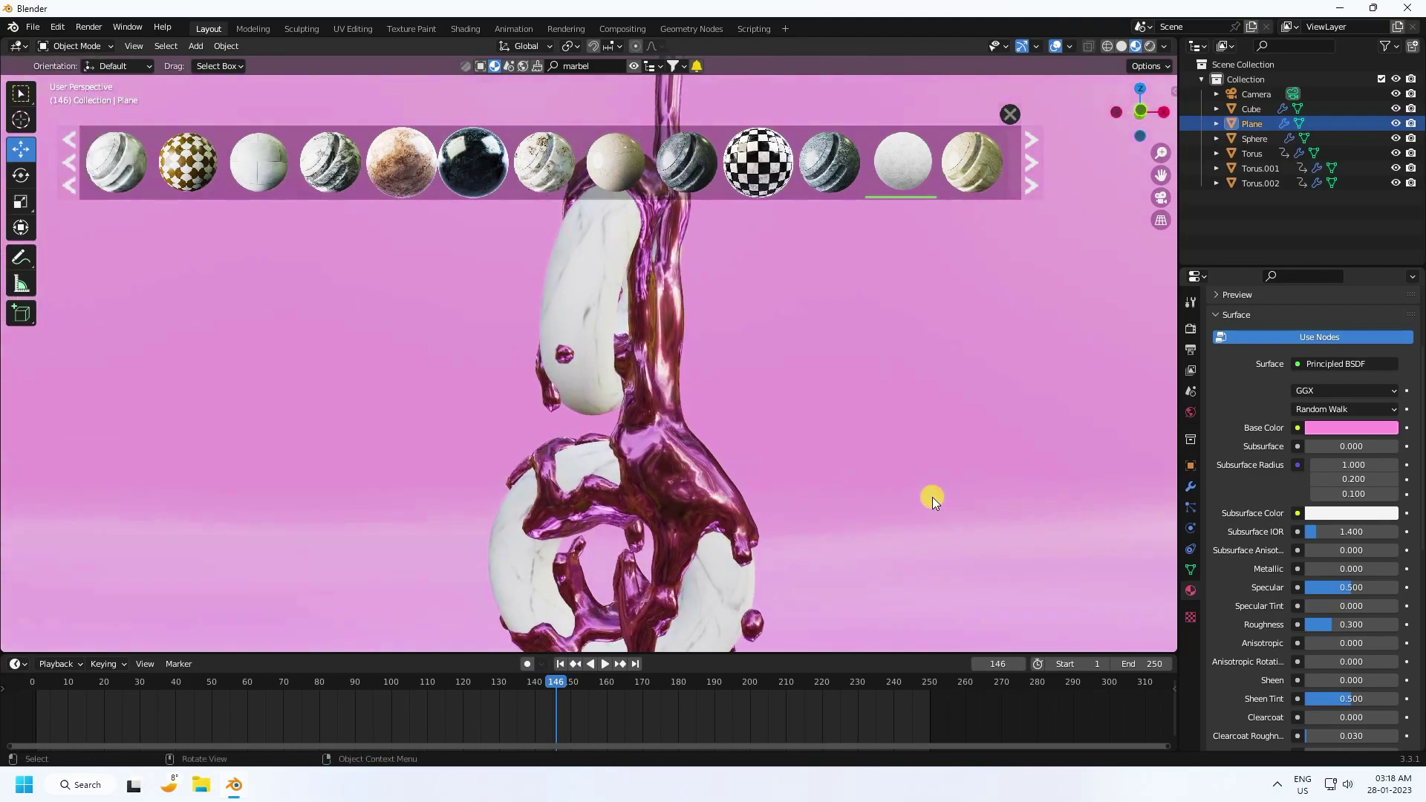
# - Look through the camera and close the BlenderKit asset bar
pyautogui.press('KP_0')
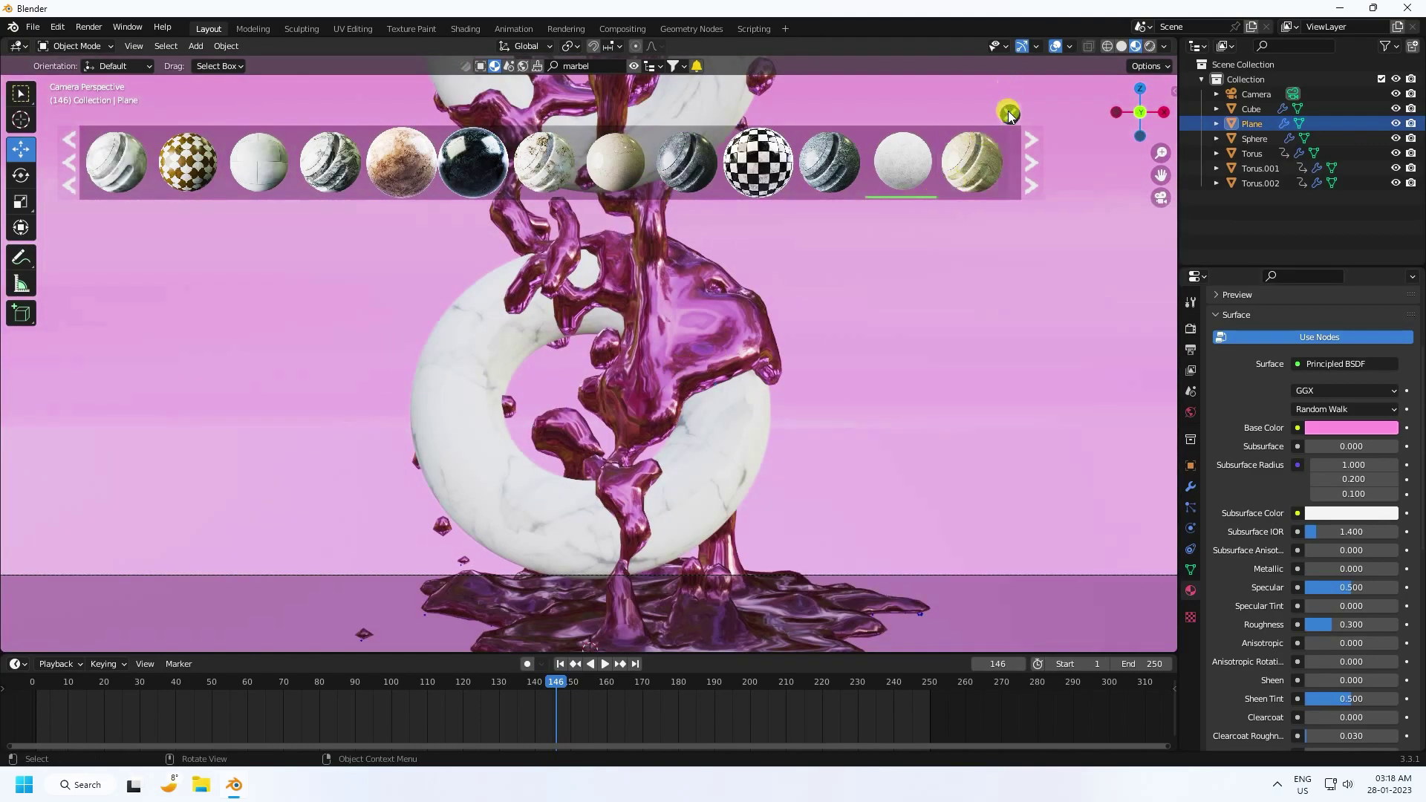
pyautogui.click(1010, 114)
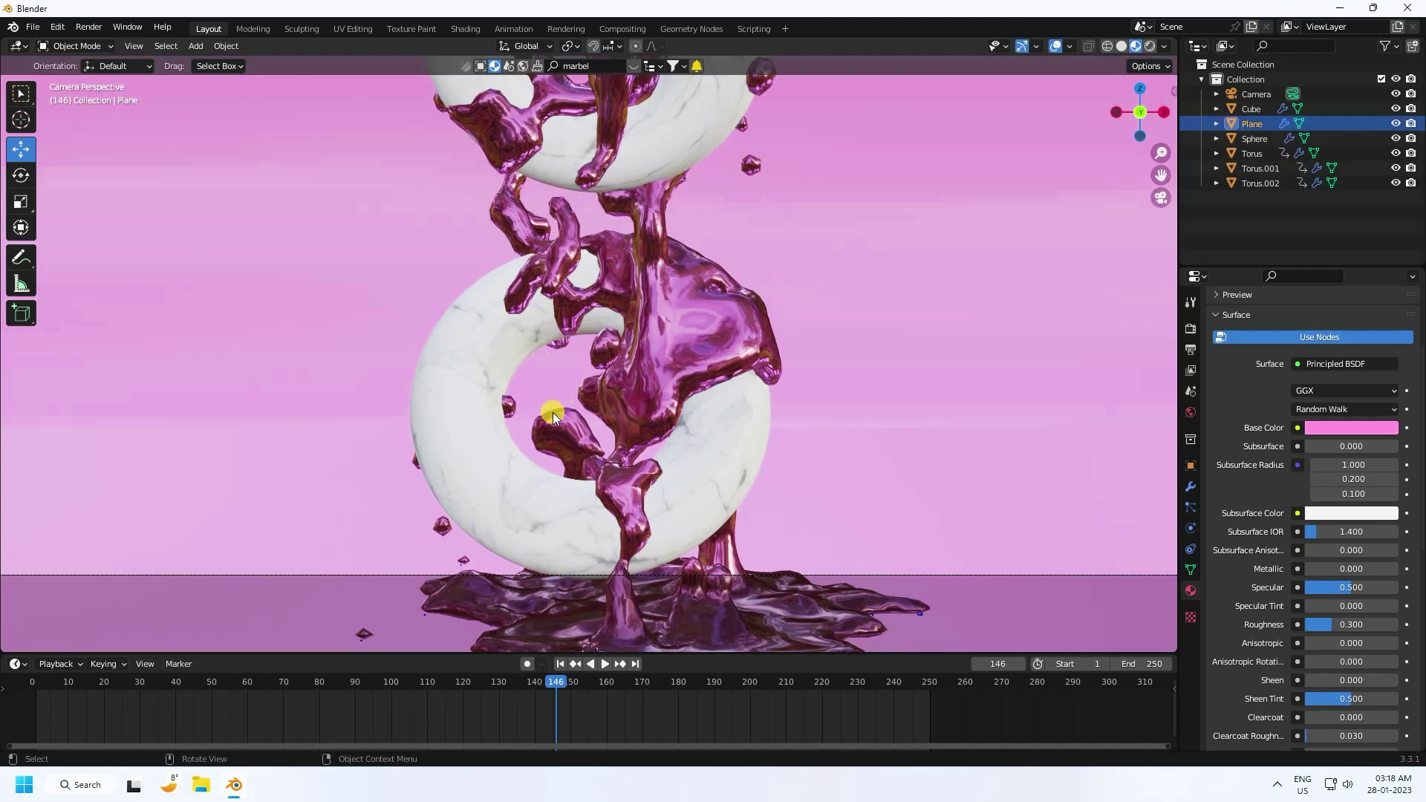
# - Assign an Environment Texture to the world background color
pyautogui.click(1189, 413)
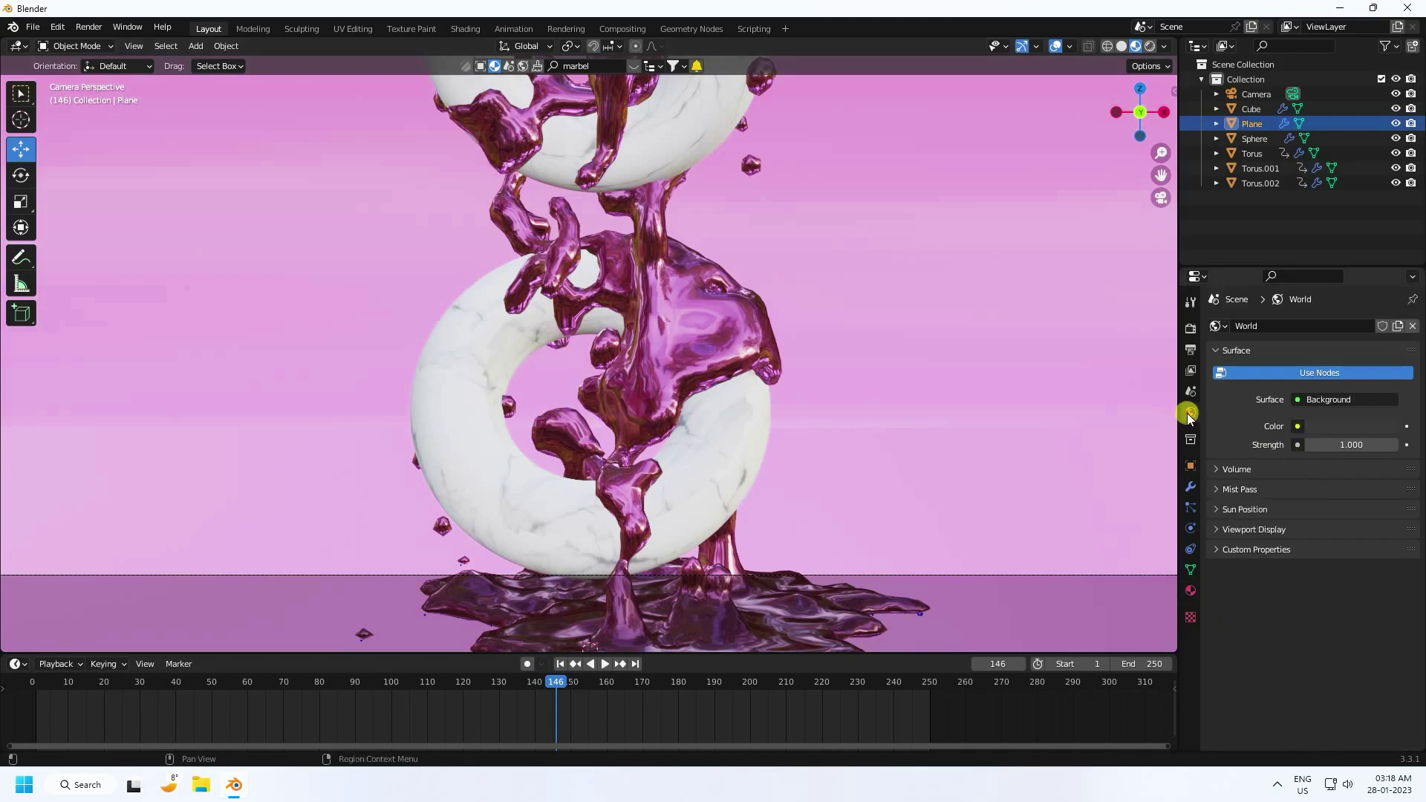
pyautogui.click(1297, 426)
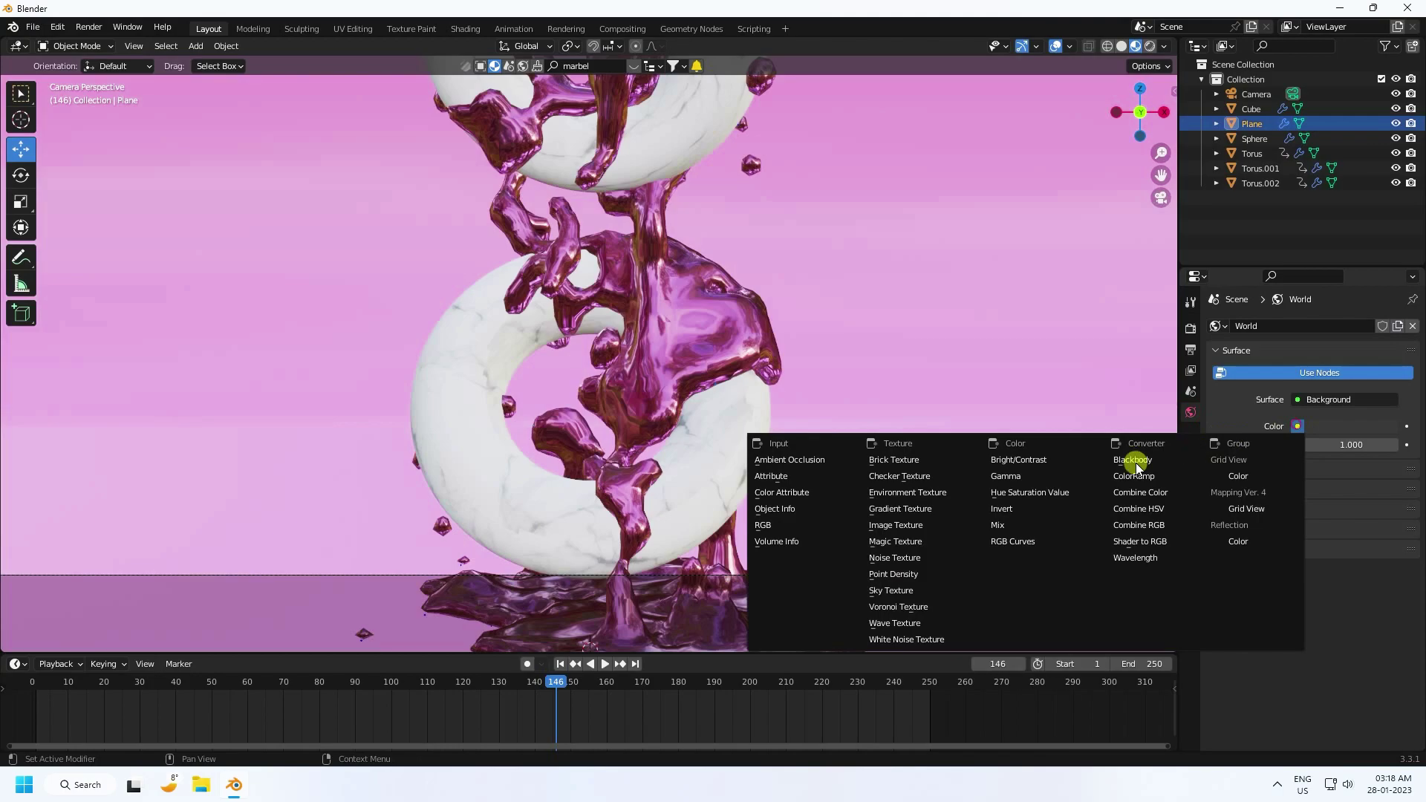
pyautogui.click(891, 492)
# - Load artist_workshop_4k (1).exr from the Mat folder inside Honey as the world's environment image
pyautogui.click(1352, 446)
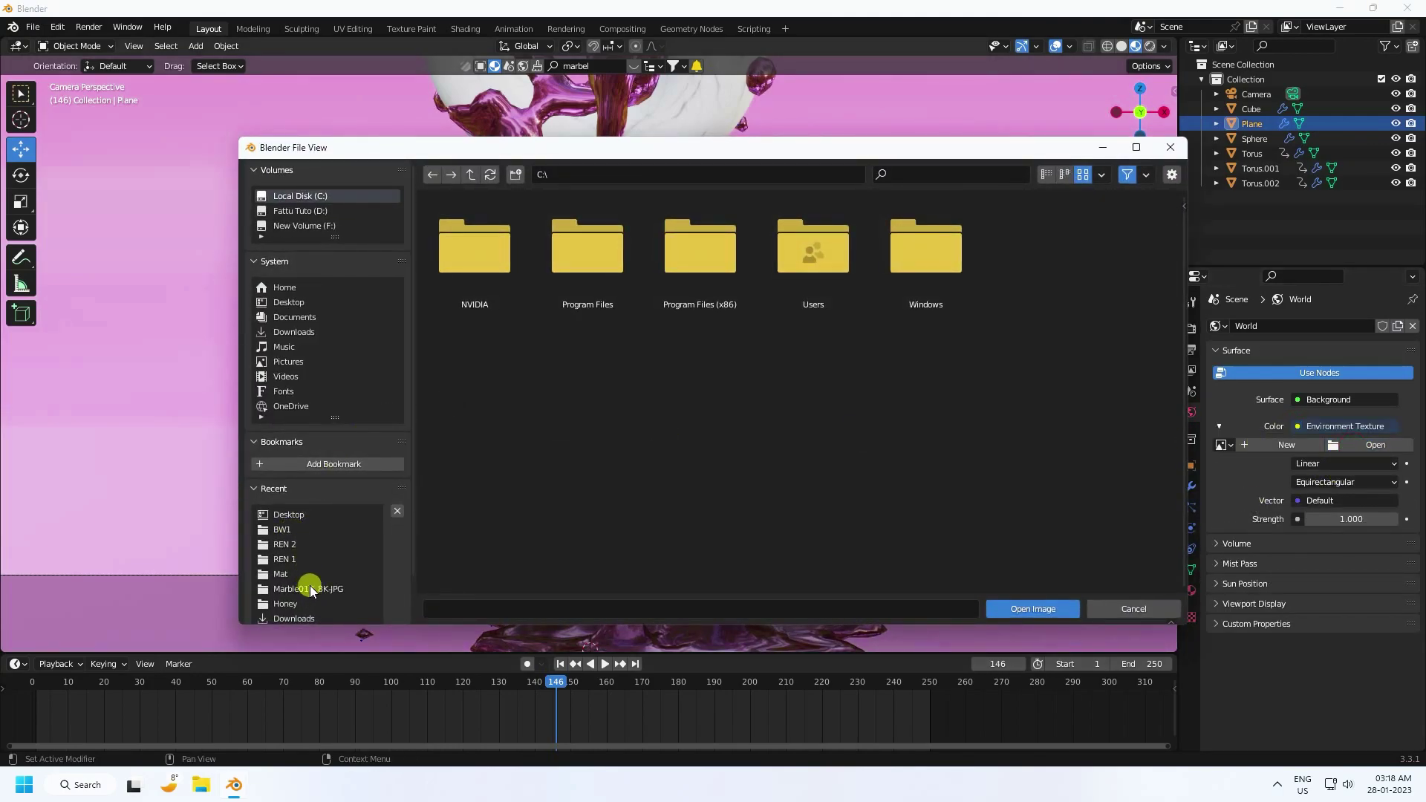
pyautogui.scroll(-1, 310, 586)
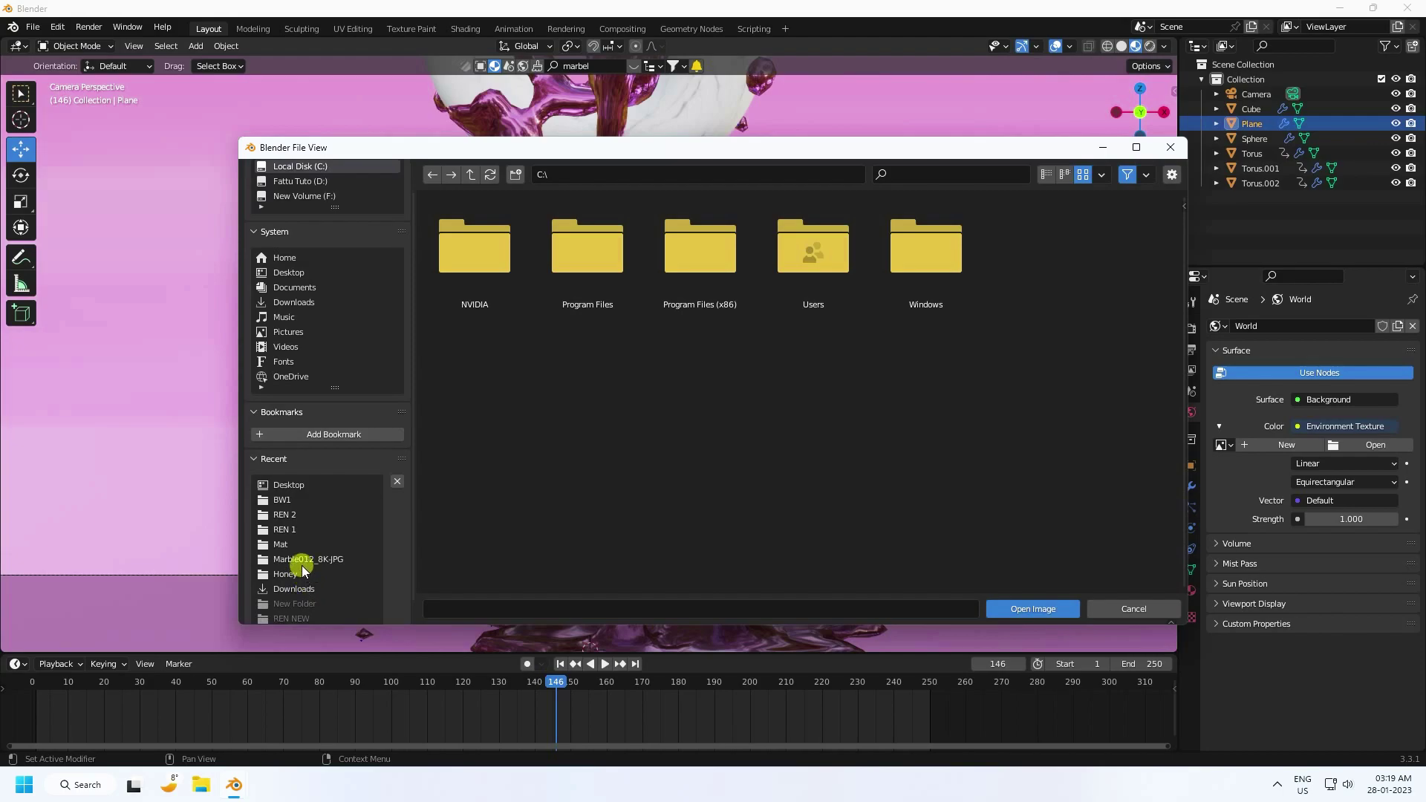
pyautogui.click(290, 485)
pyautogui.click(959, 255)
pyautogui.doubleClick(958, 255)
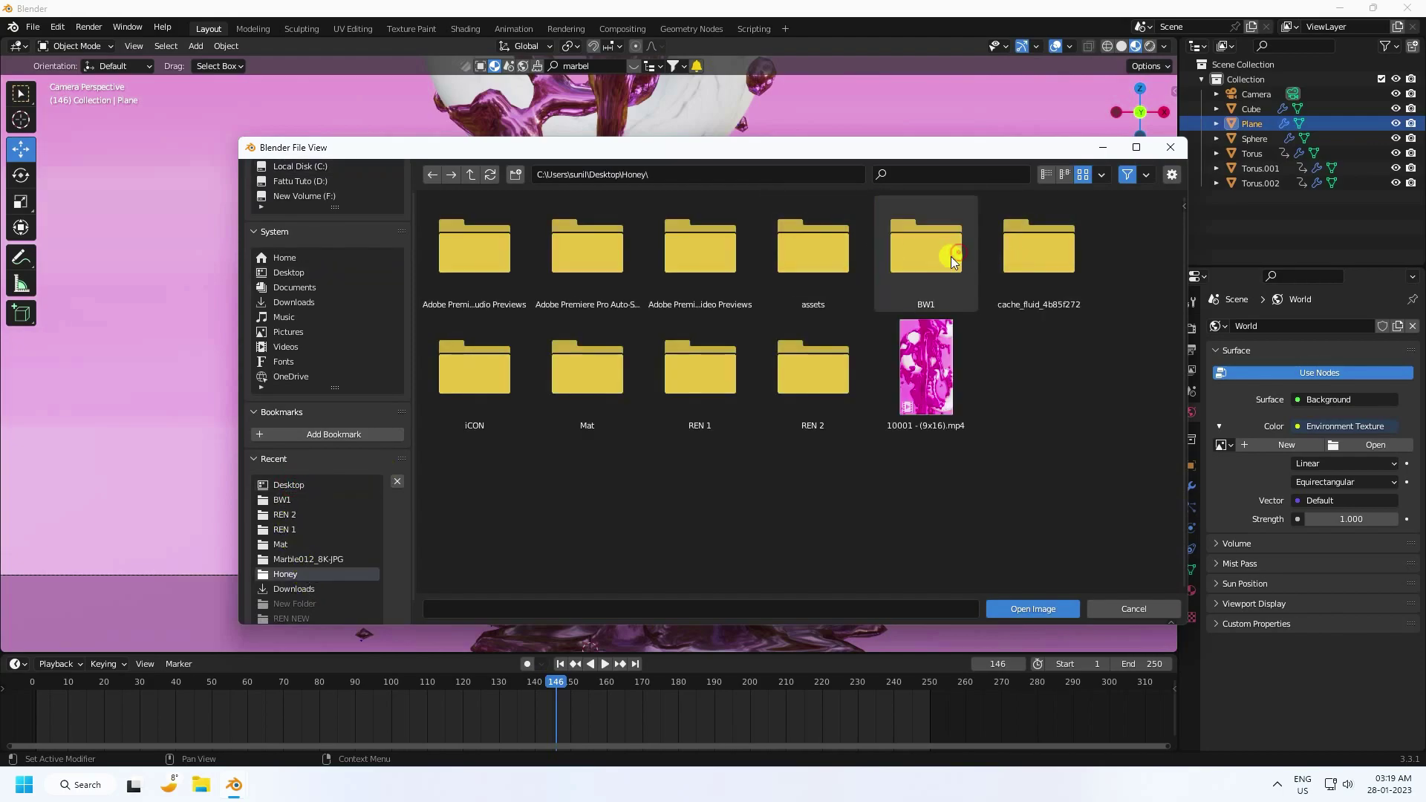
pyautogui.doubleClick(562, 389)
pyautogui.click(697, 261)
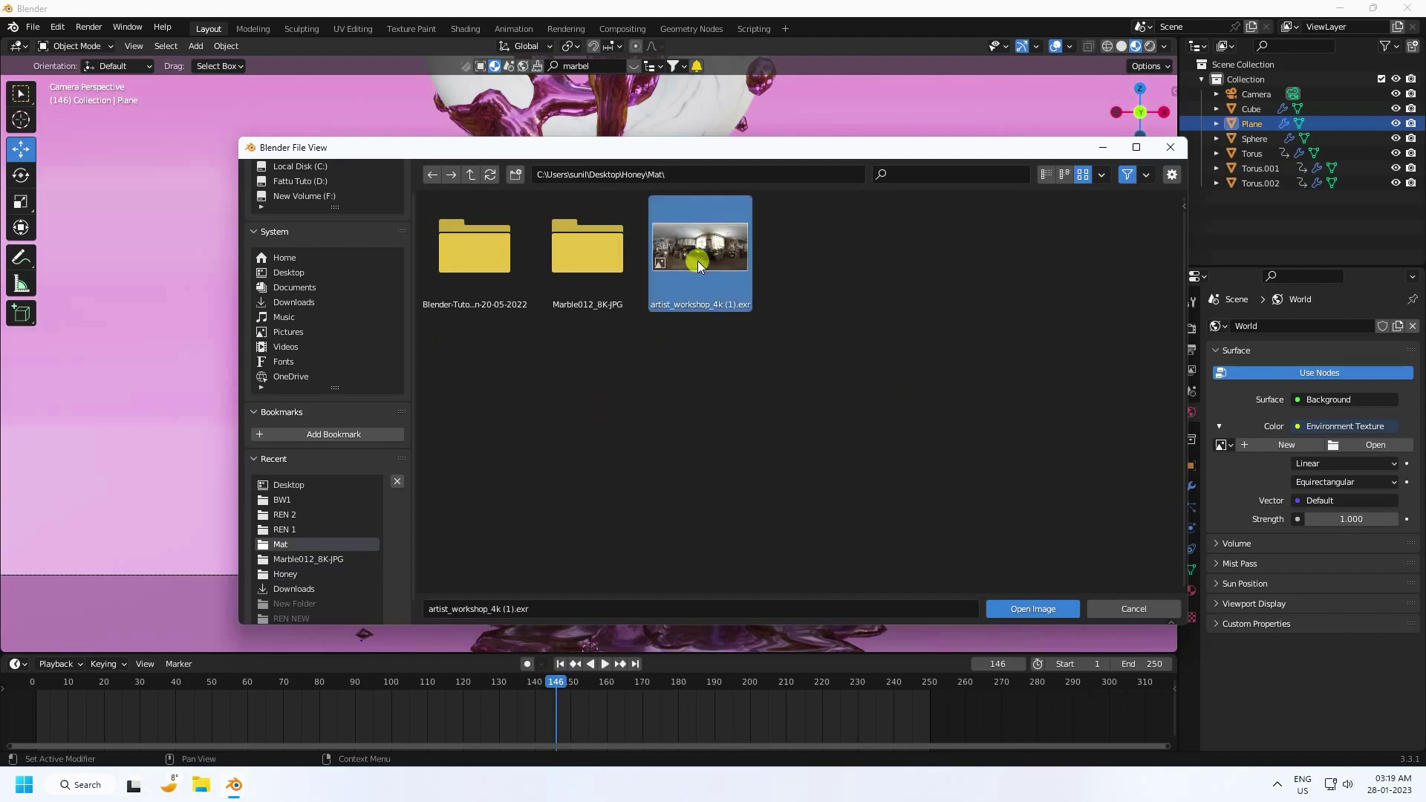
pyautogui.click(1056, 613)
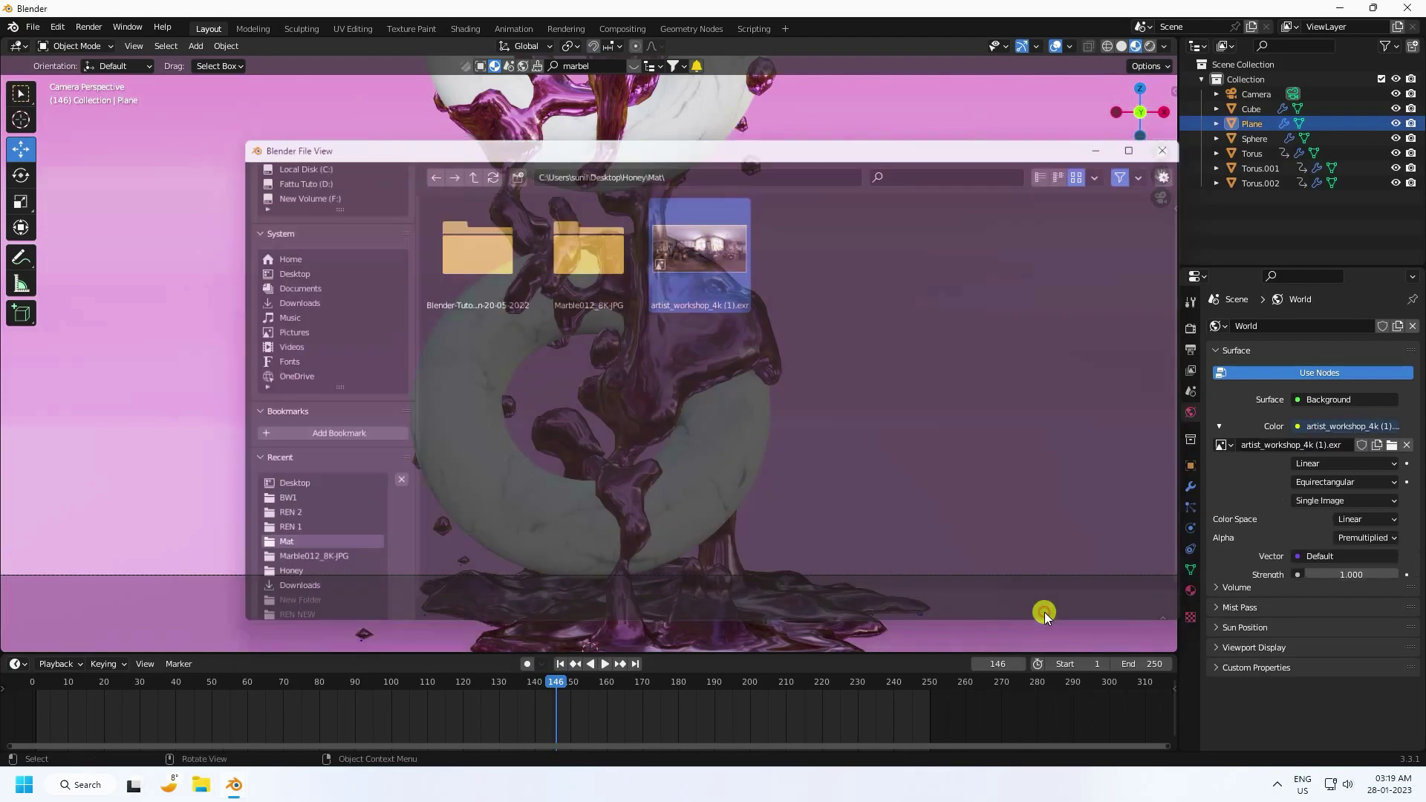
# - Add an area light and raise it about 11.6 m along Z, above the stacked torus rings
pyautogui.scroll(-3, 669, 357)
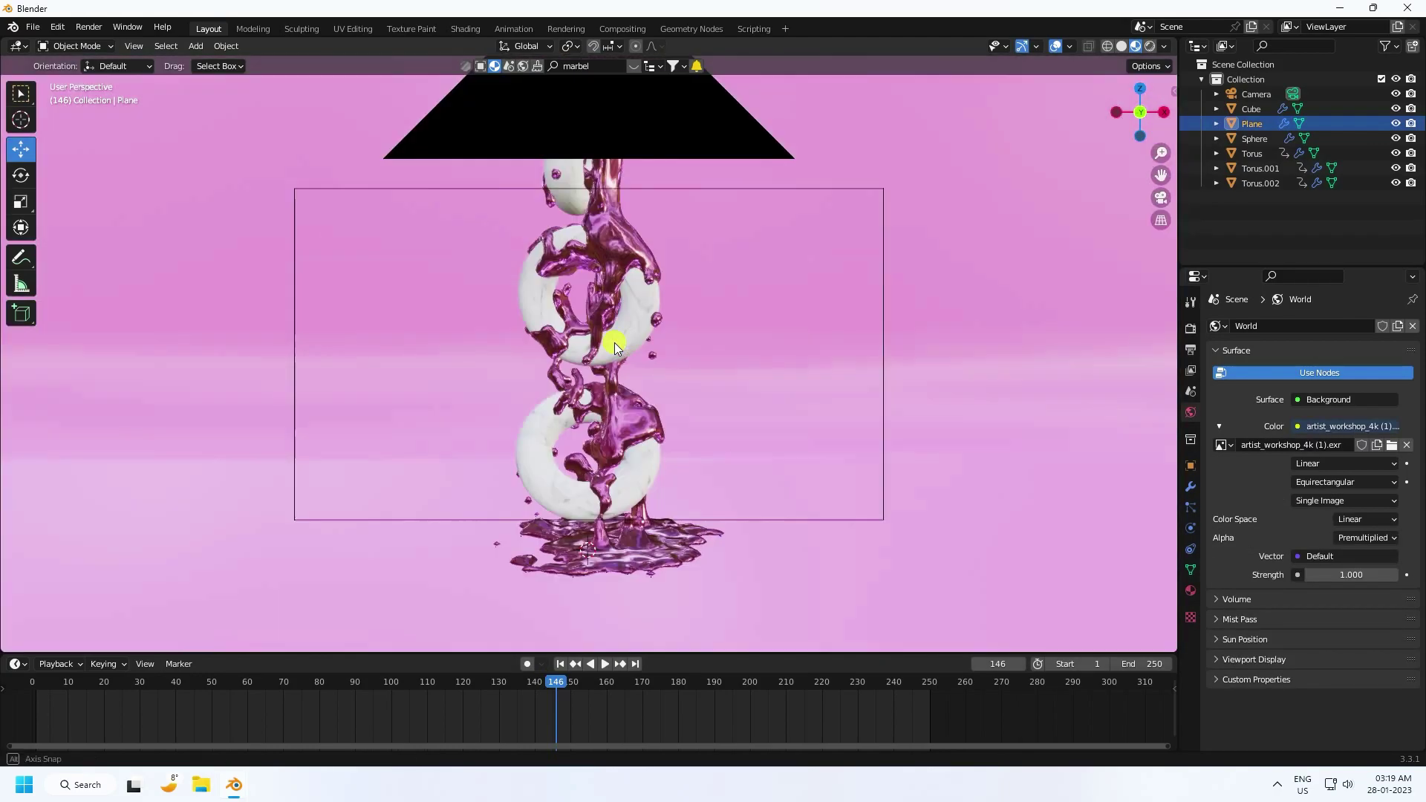
pyautogui.moveTo(605, 341); pyautogui.dragTo(567, 302, button='middle')
pyautogui.click(198, 45)
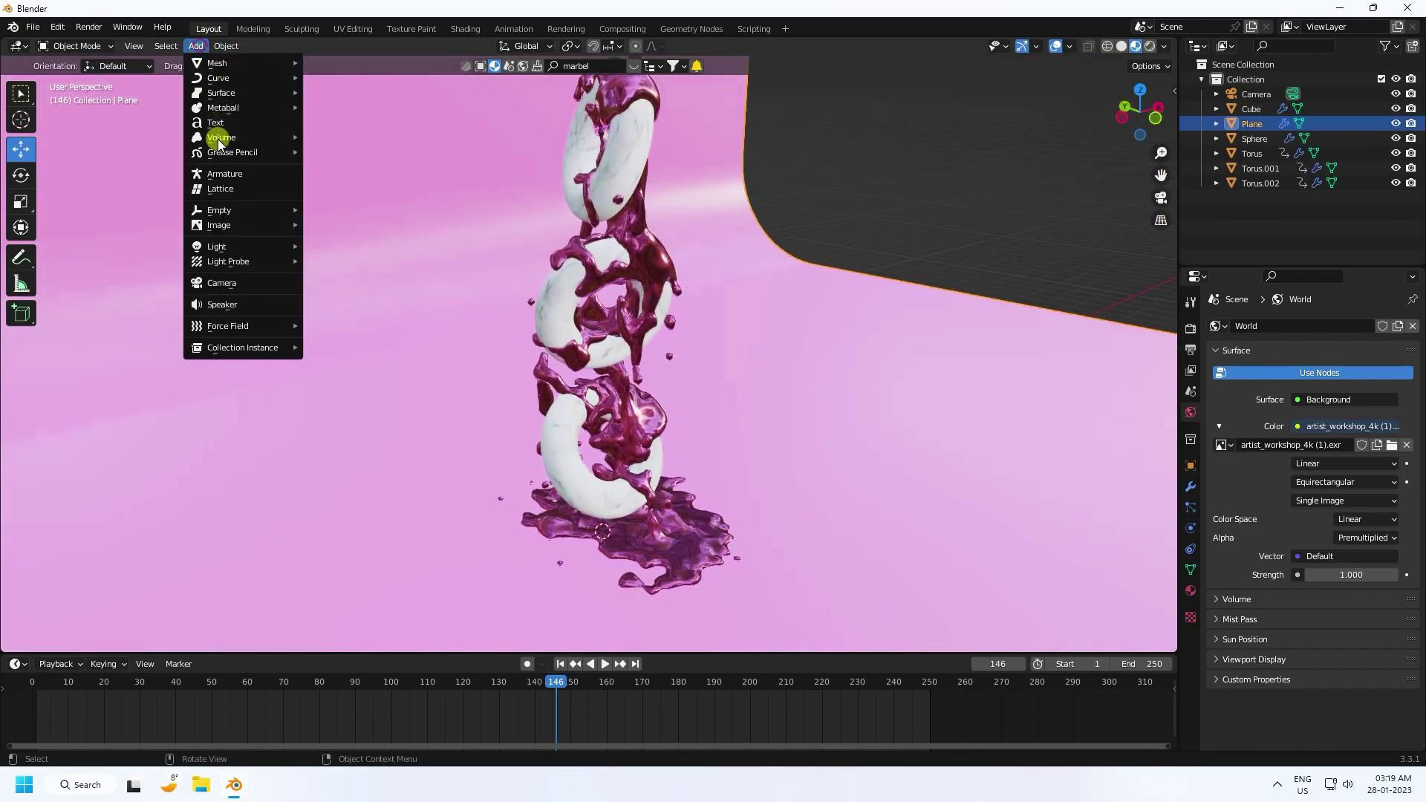
pyautogui.moveTo(238, 246)
pyautogui.click(379, 306)
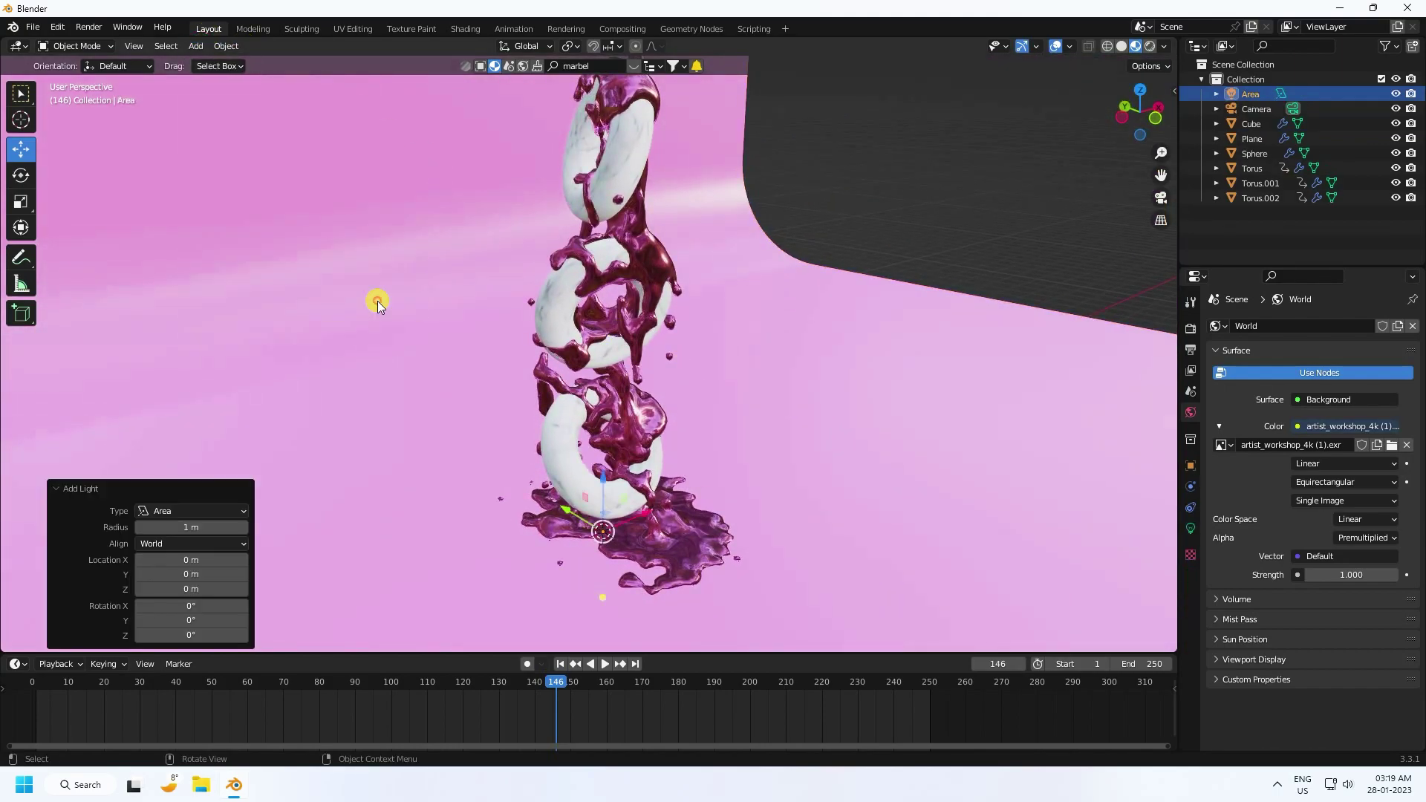
pyautogui.scroll(-5, 376, 296)
pyautogui.press('g')
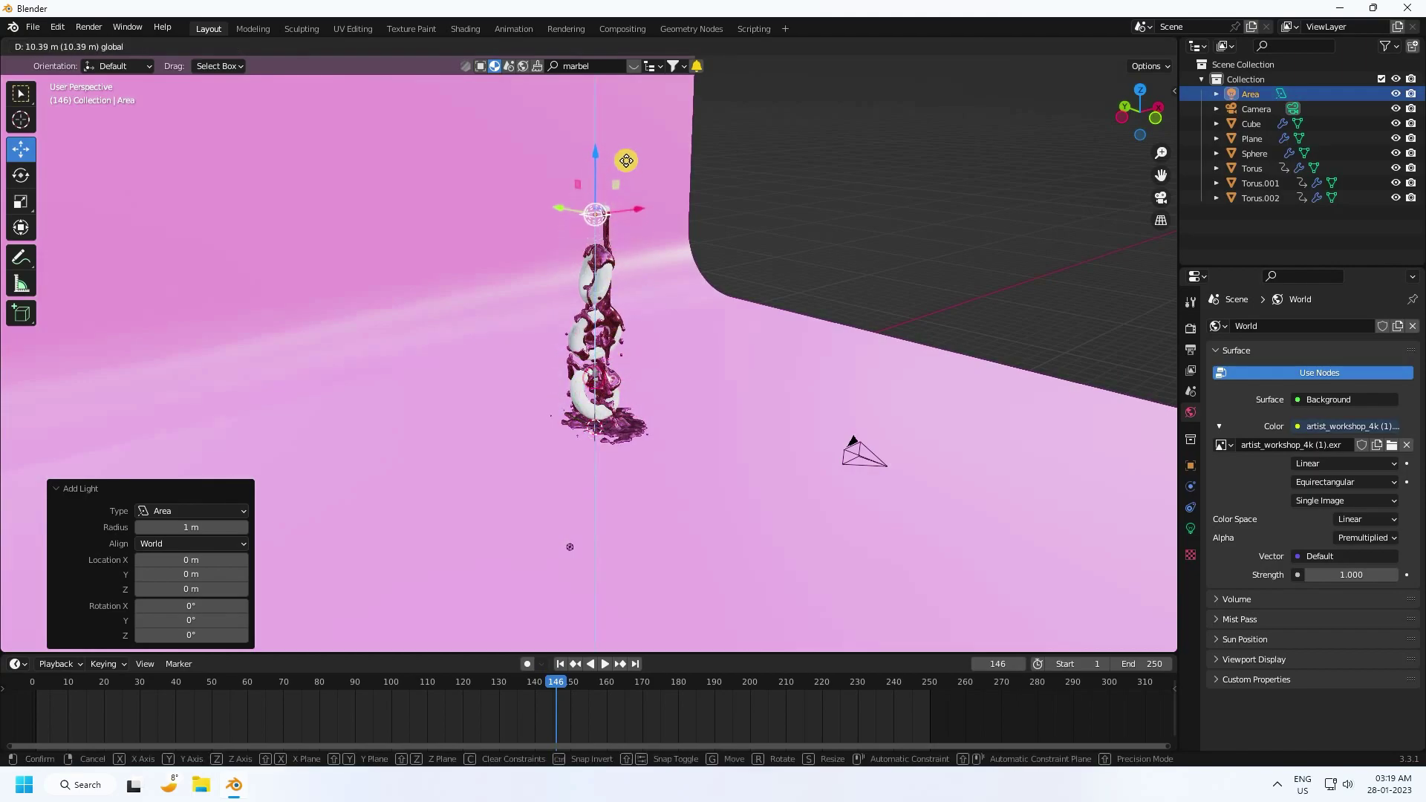
pyautogui.click(639, 136)
# - Set the area light's power to 200 W and its size to 3 m
pyautogui.click(1191, 529)
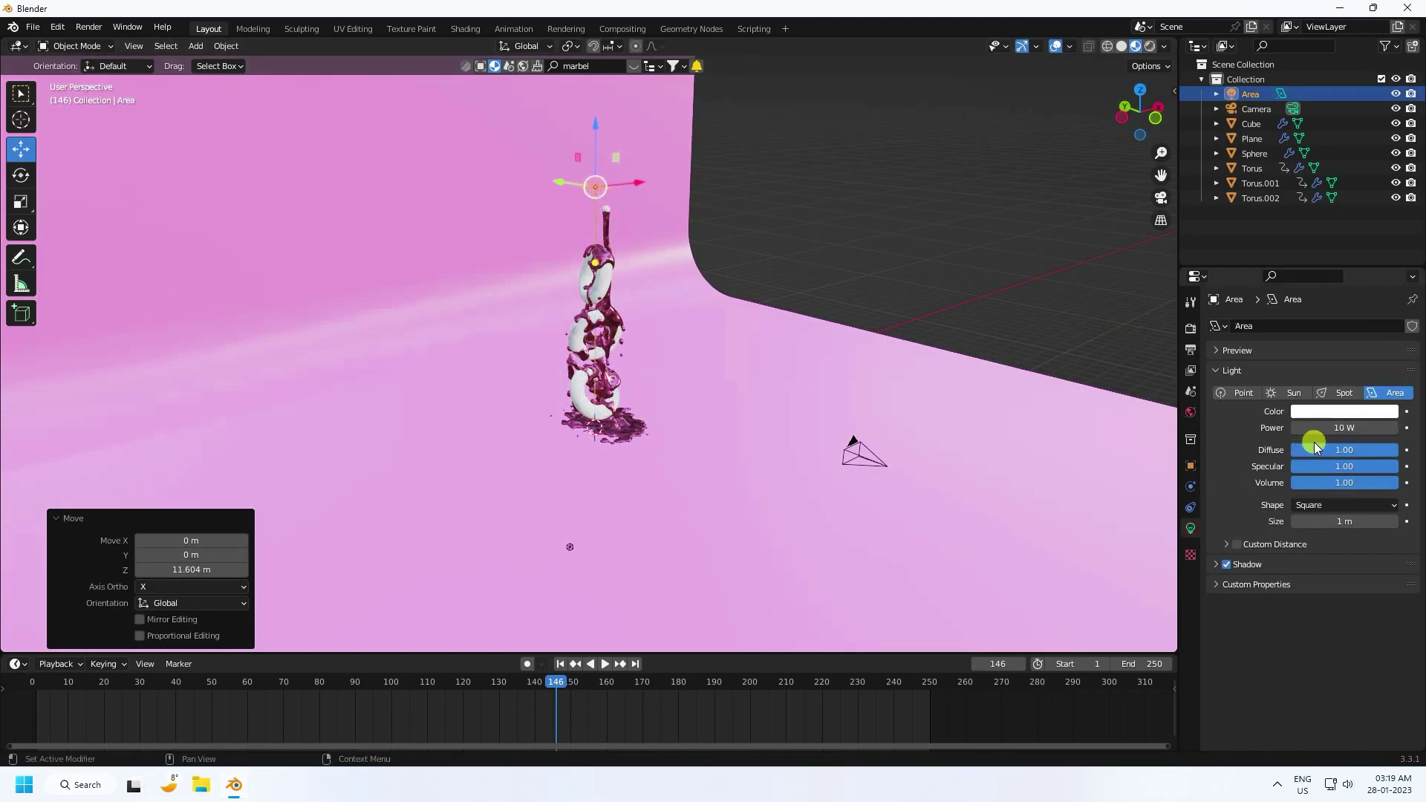
pyautogui.write('200')
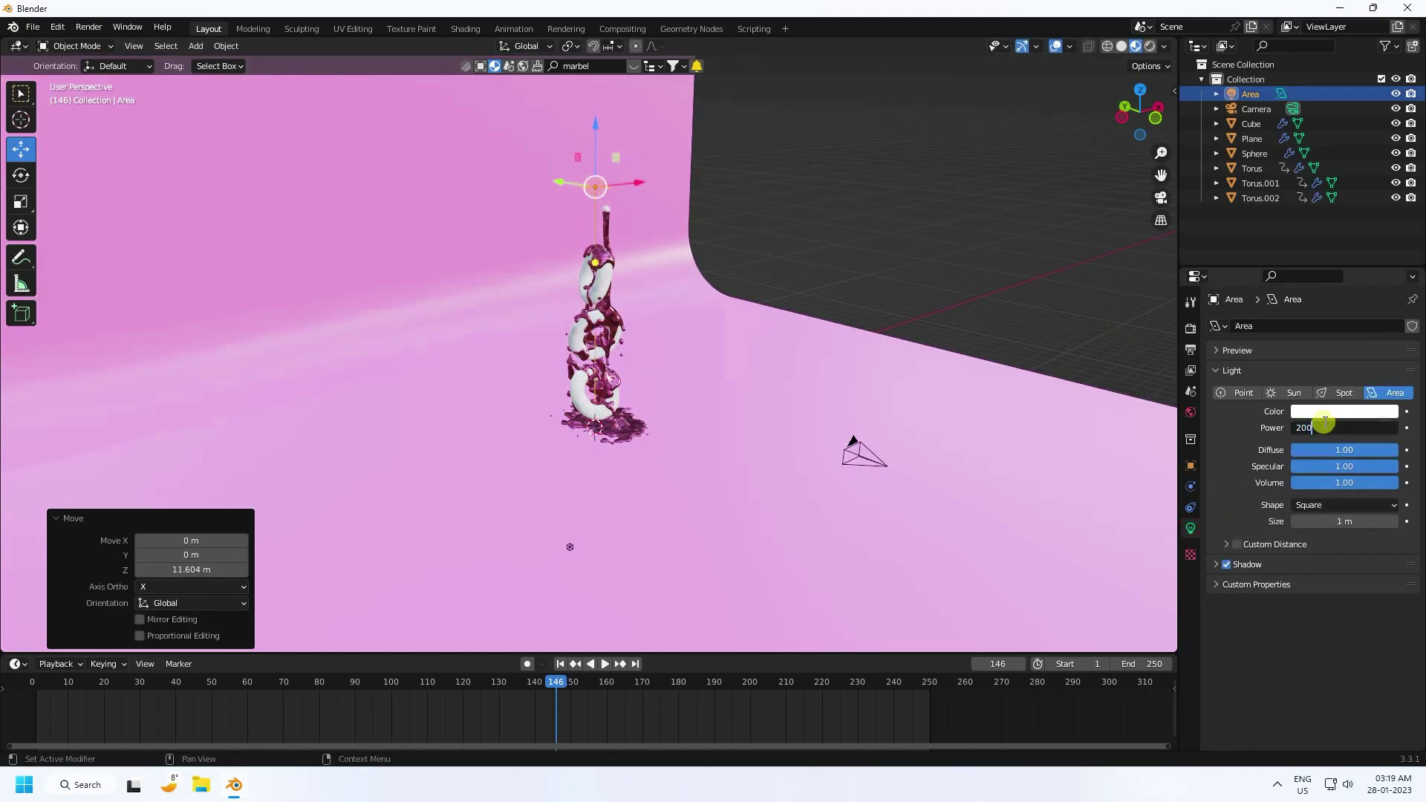
pyautogui.press('Return')
pyautogui.click(1339, 523)
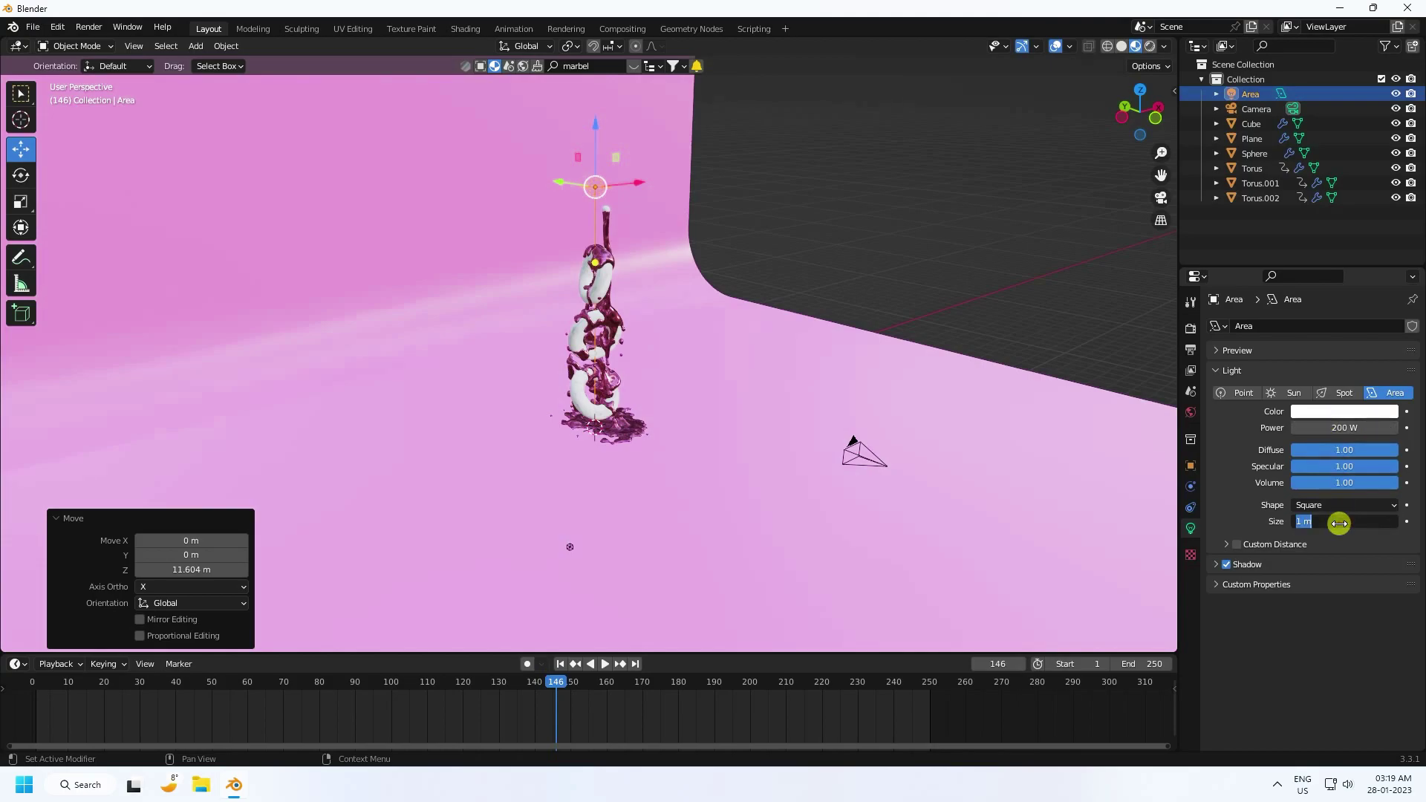
pyautogui.write('3')
pyautogui.press('Return')
# - Enlarge the area light to a size of 4 m
pyautogui.moveTo(843, 344)
pyautogui.mouseDown(button='middle')
pyautogui.moveTo(601, 380)
pyautogui.moveTo(711, 341)
pyautogui.mouseUp(button='middle')
pyautogui.click(1348, 522)
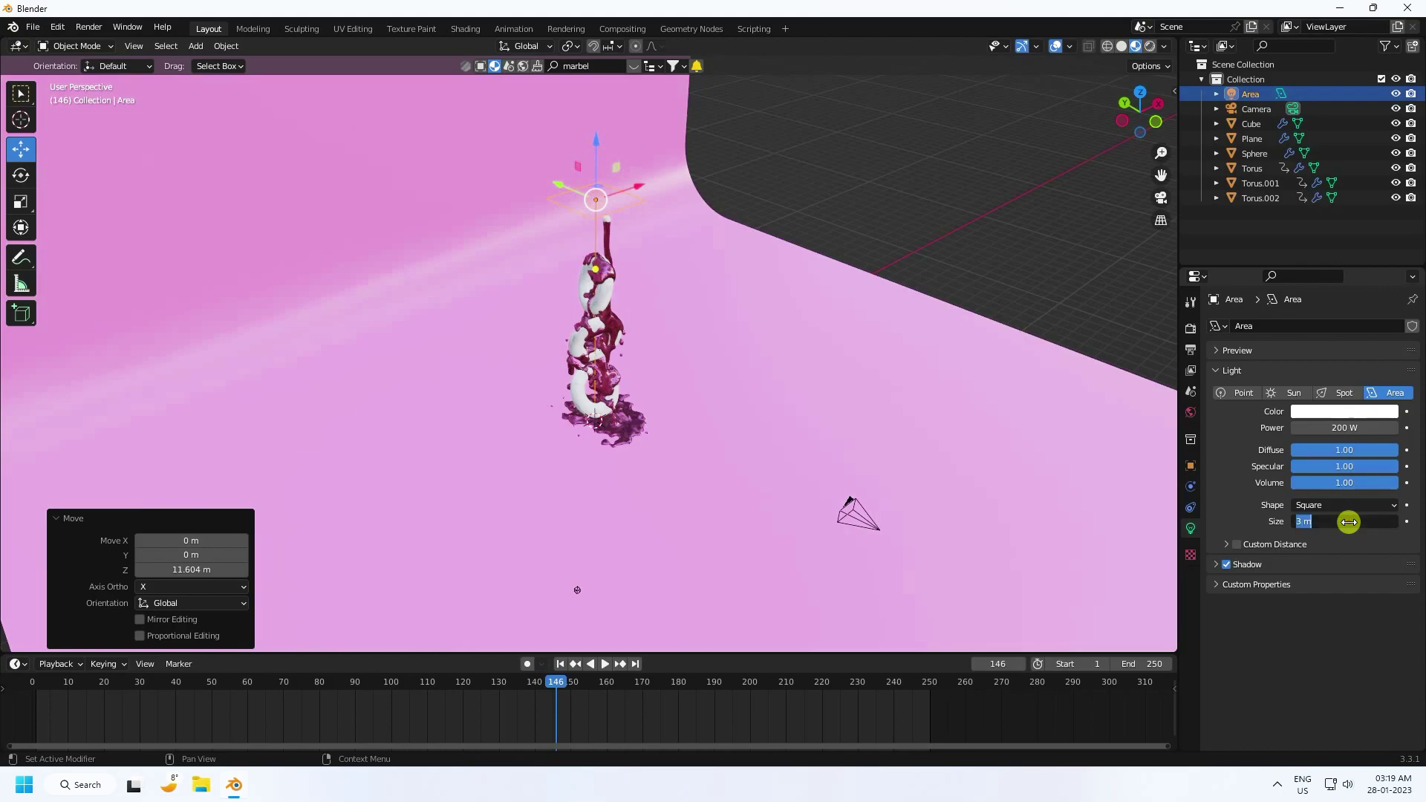
pyautogui.press('Return')
pyautogui.click(1348, 522)
pyautogui.press('Escape')
pyautogui.click(1334, 522)
pyautogui.write('4')
pyautogui.press('Return')
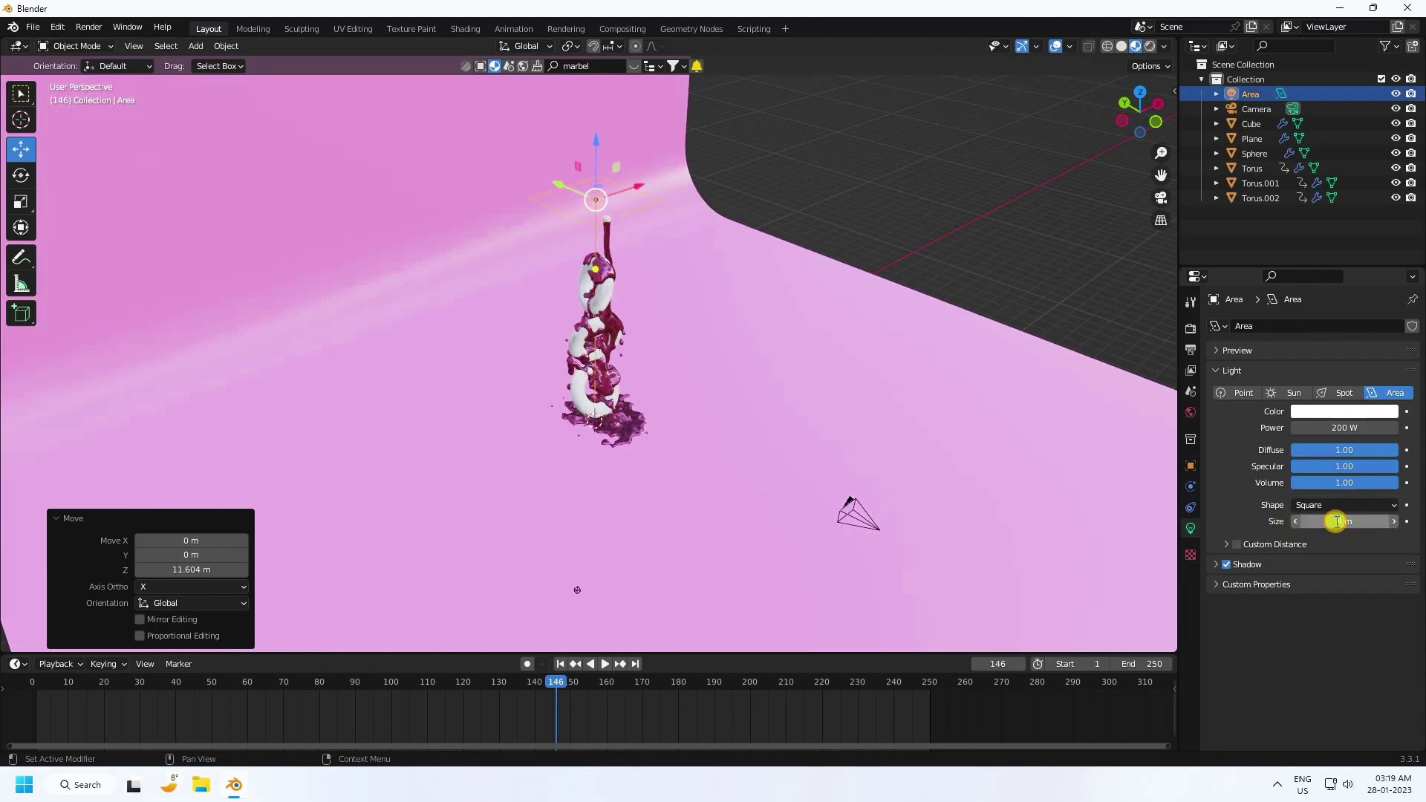
# - Duplicate the area light, move the copy about -13.8 m along Y and lower it to the camera's height
pyautogui.moveTo(389, 274); pyautogui.dragTo(488, 237, button='middle')
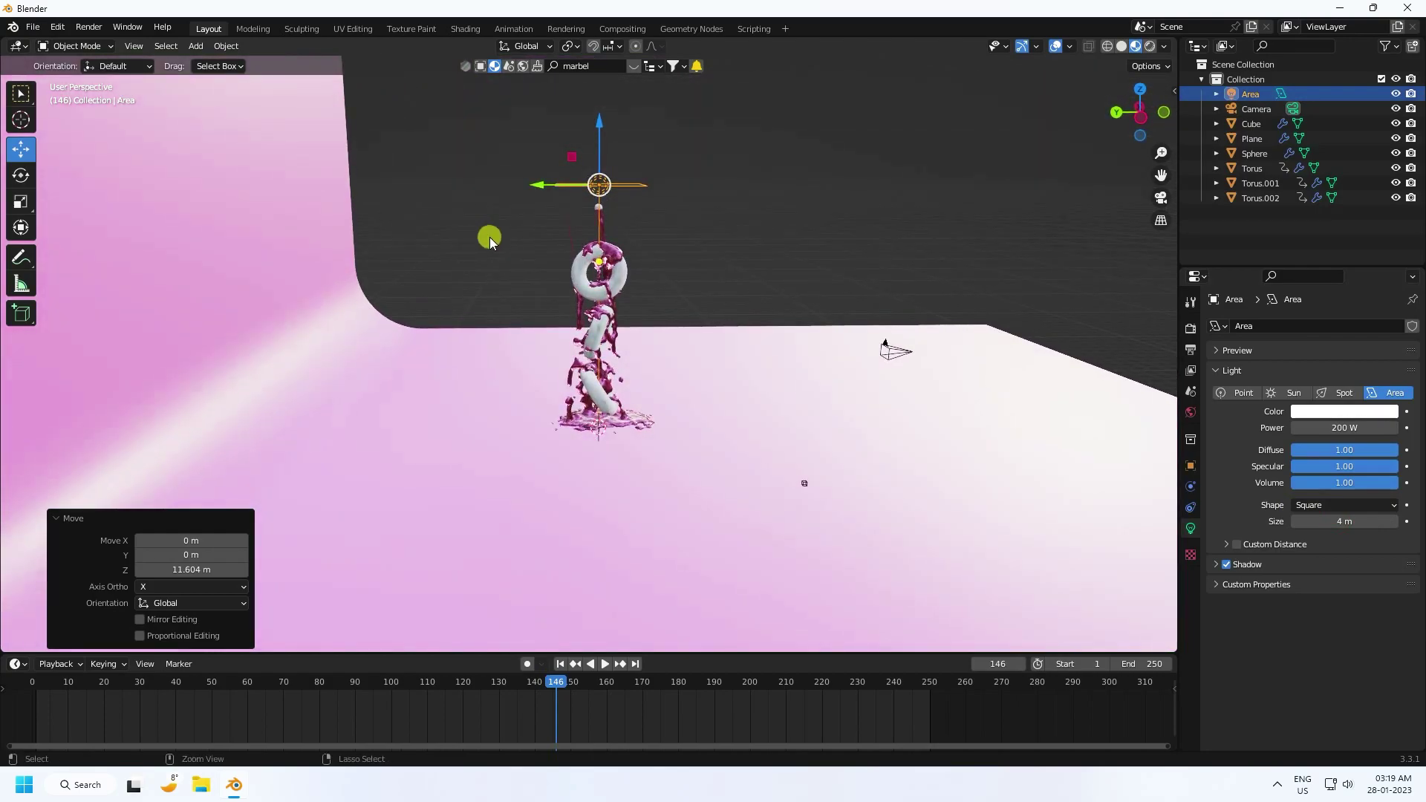
pyautogui.hotkey('ctrl', 'c')
pyautogui.hotkey('ctrl', 'v')
pyautogui.moveTo(542, 182); pyautogui.dragTo(842, 183)
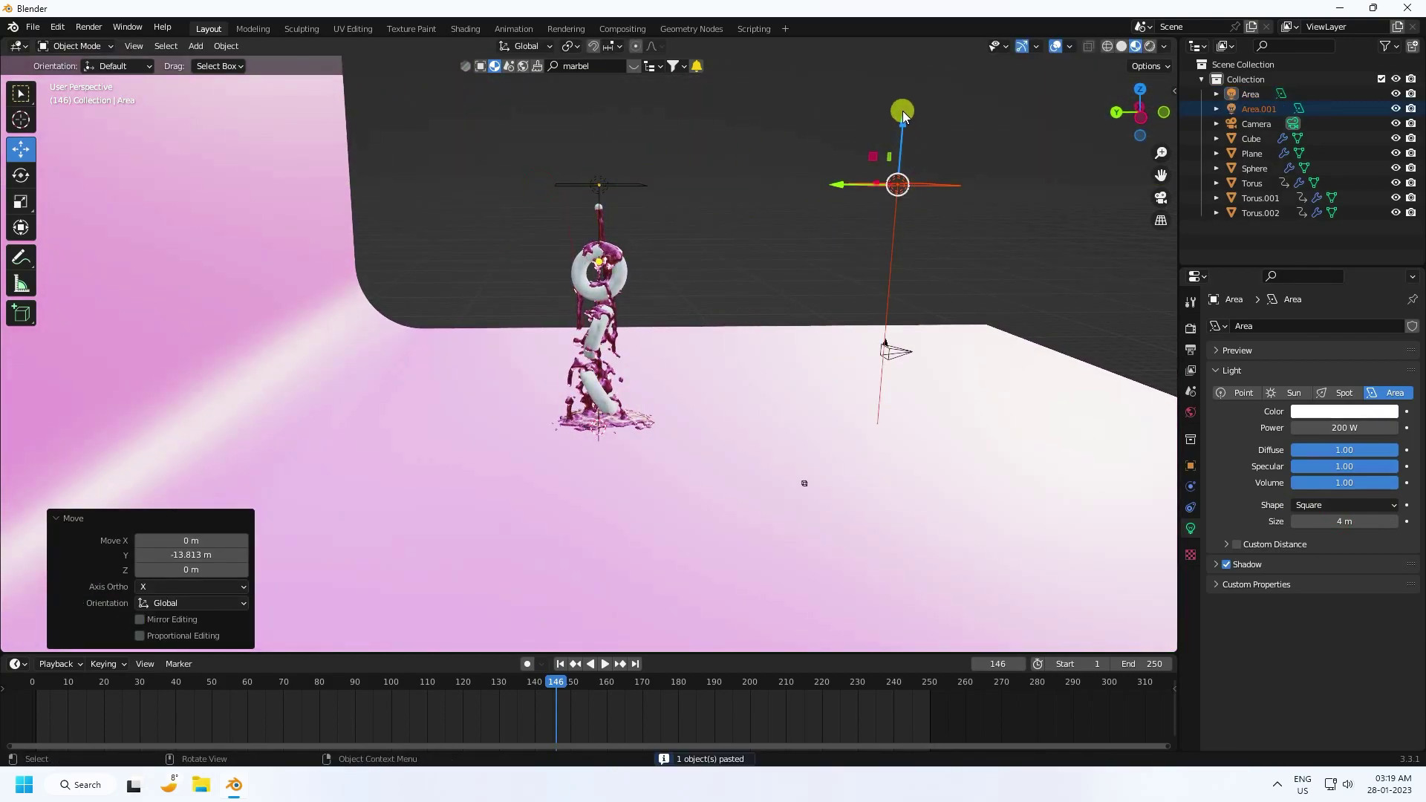
pyautogui.moveTo(902, 113); pyautogui.dragTo(938, 299)
# - Rotate the copied area light 90° about X to face the rings, then return to the Move tool and deselect it
pyautogui.hotkey('shift', 'space')
pyautogui.press('r')
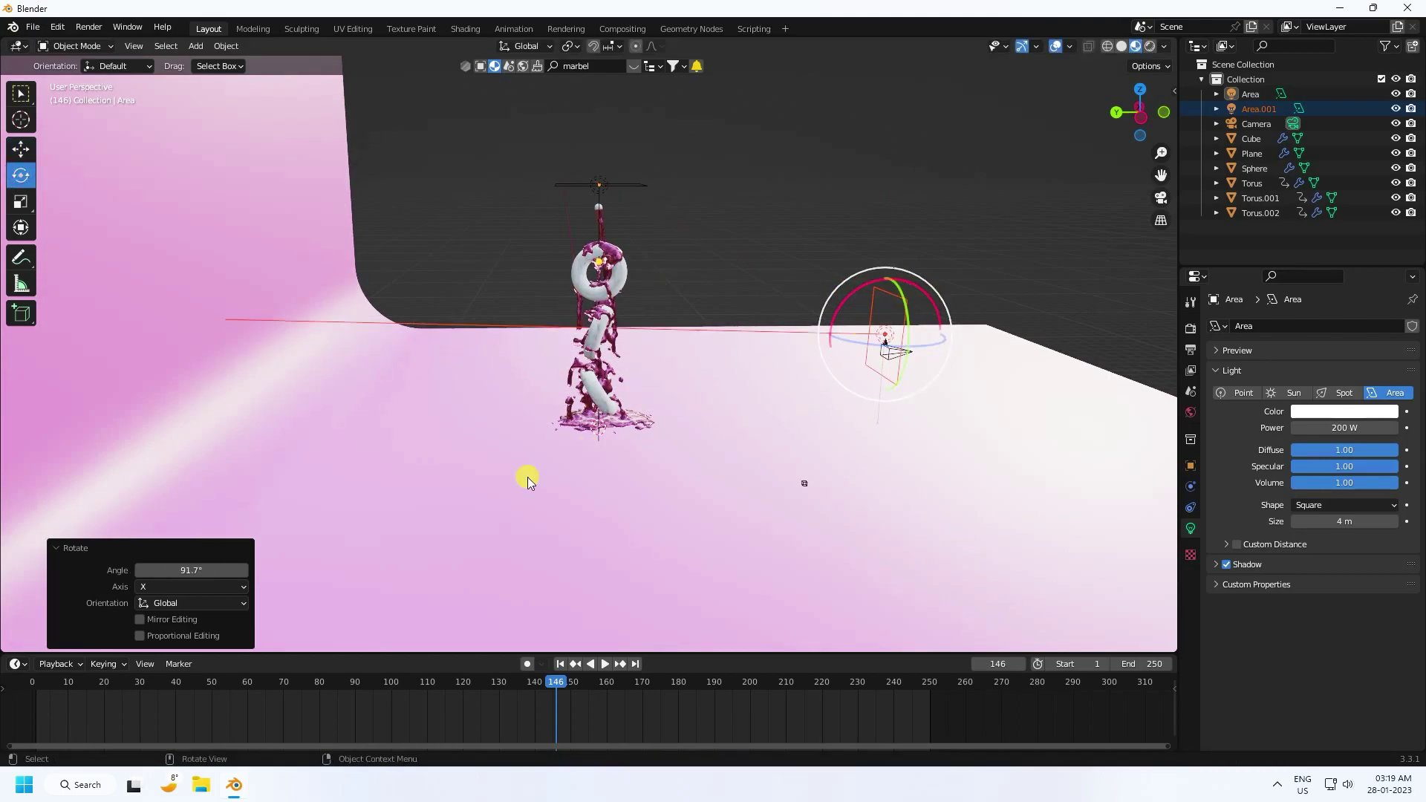
pyautogui.click(206, 572)
pyautogui.write('90')
pyautogui.press('Return')
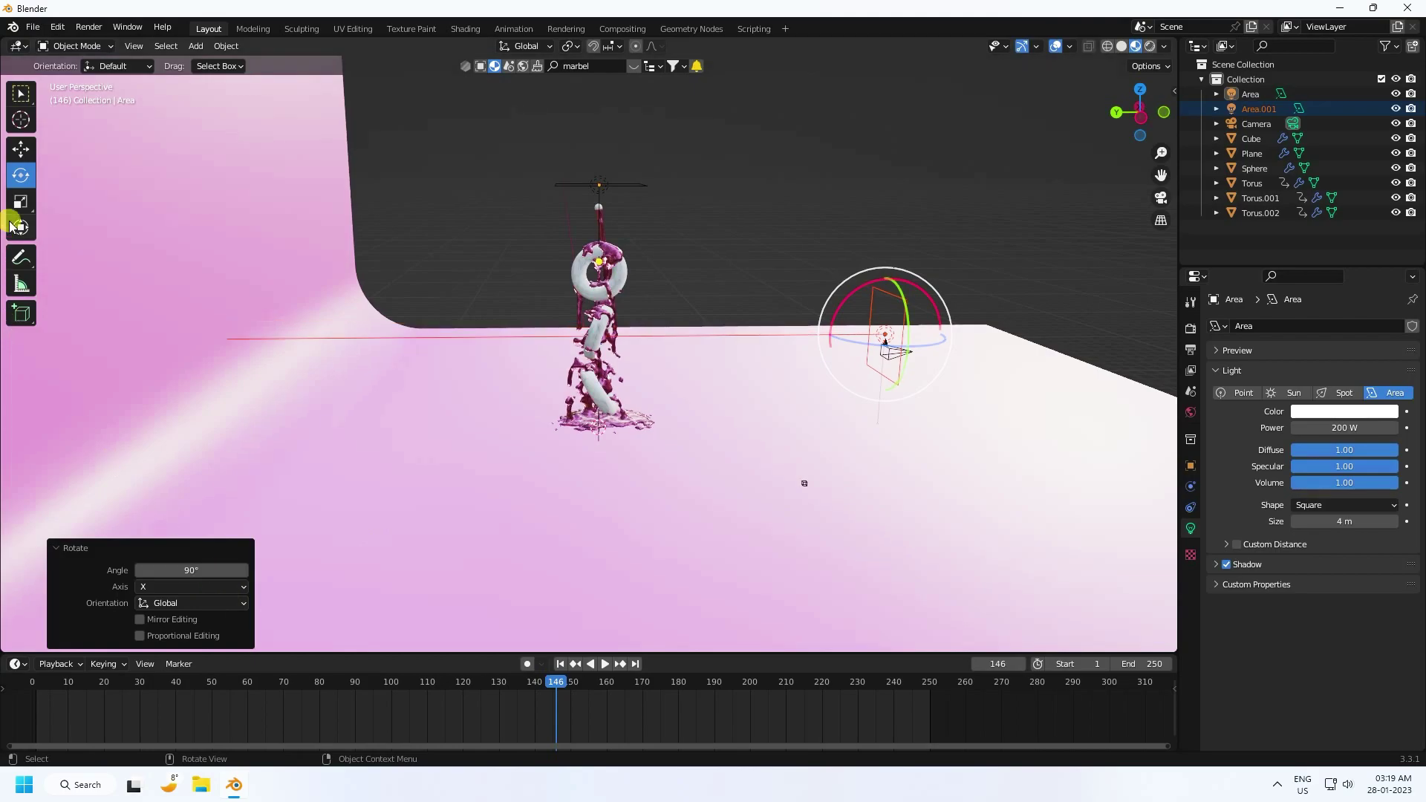
pyautogui.click(20, 149)
pyautogui.click(817, 220)
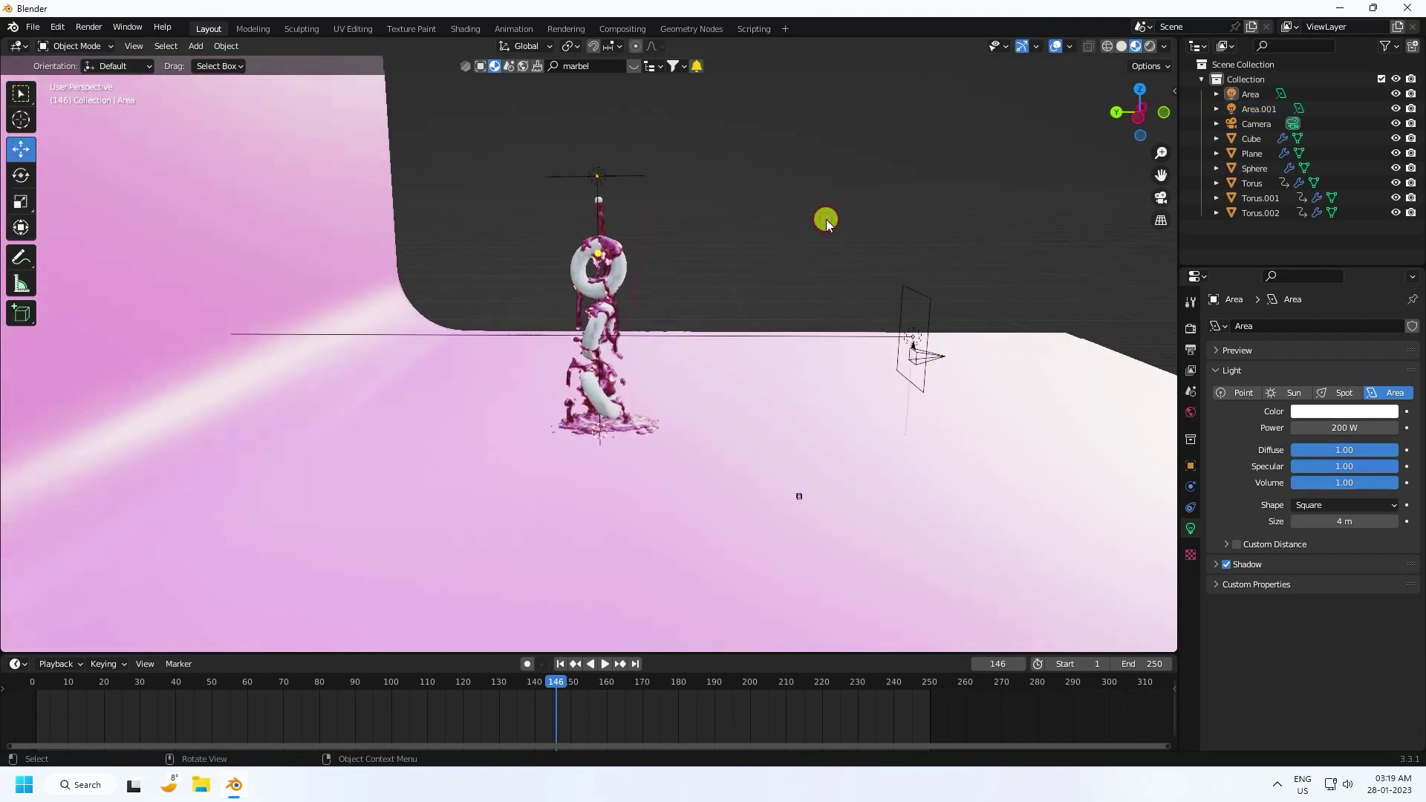
# - Look through the camera and set rendering to Cycles on GPU Compute with a maximum of 128 render samples
pyautogui.press('KP_0')
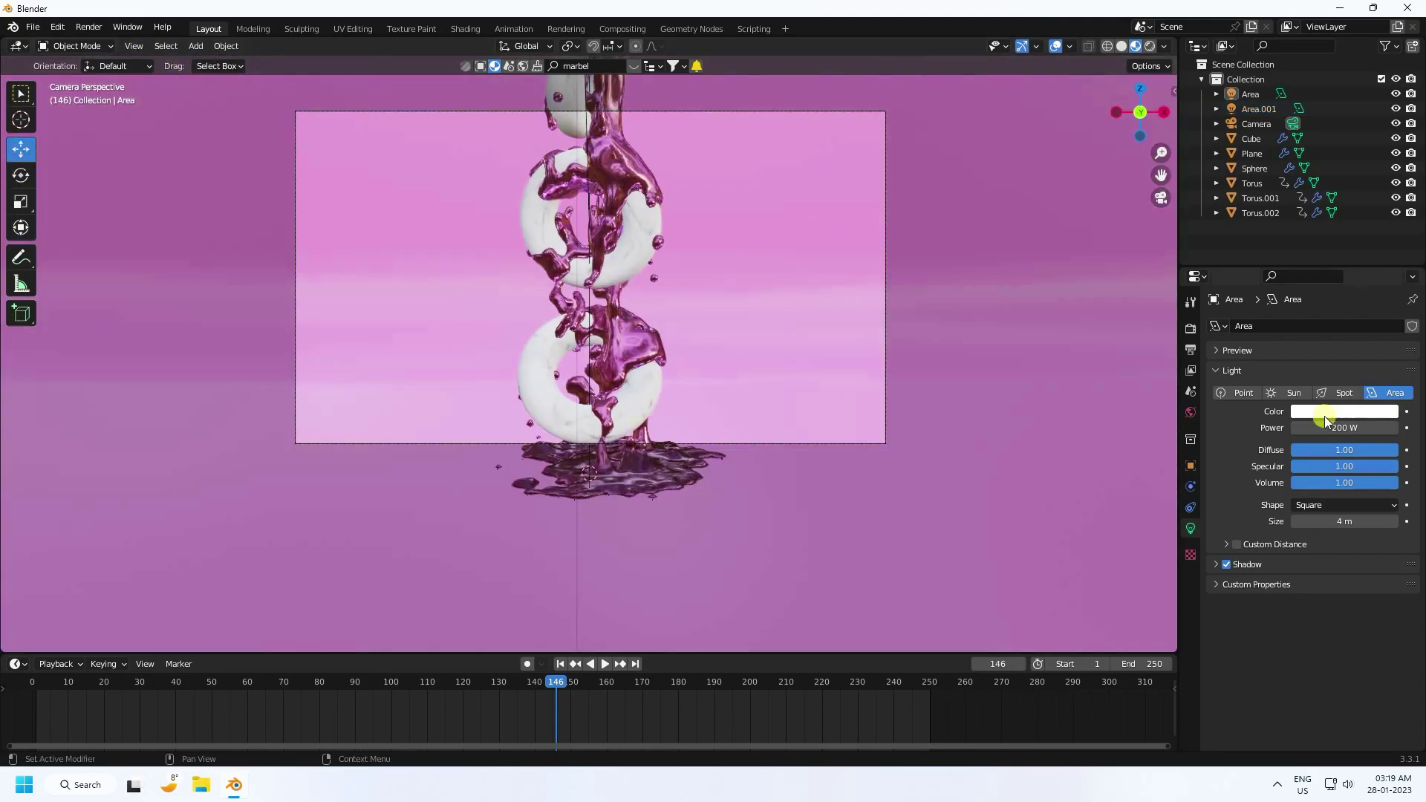
pyautogui.click(1190, 328)
pyautogui.click(1312, 326)
pyautogui.click(1313, 377)
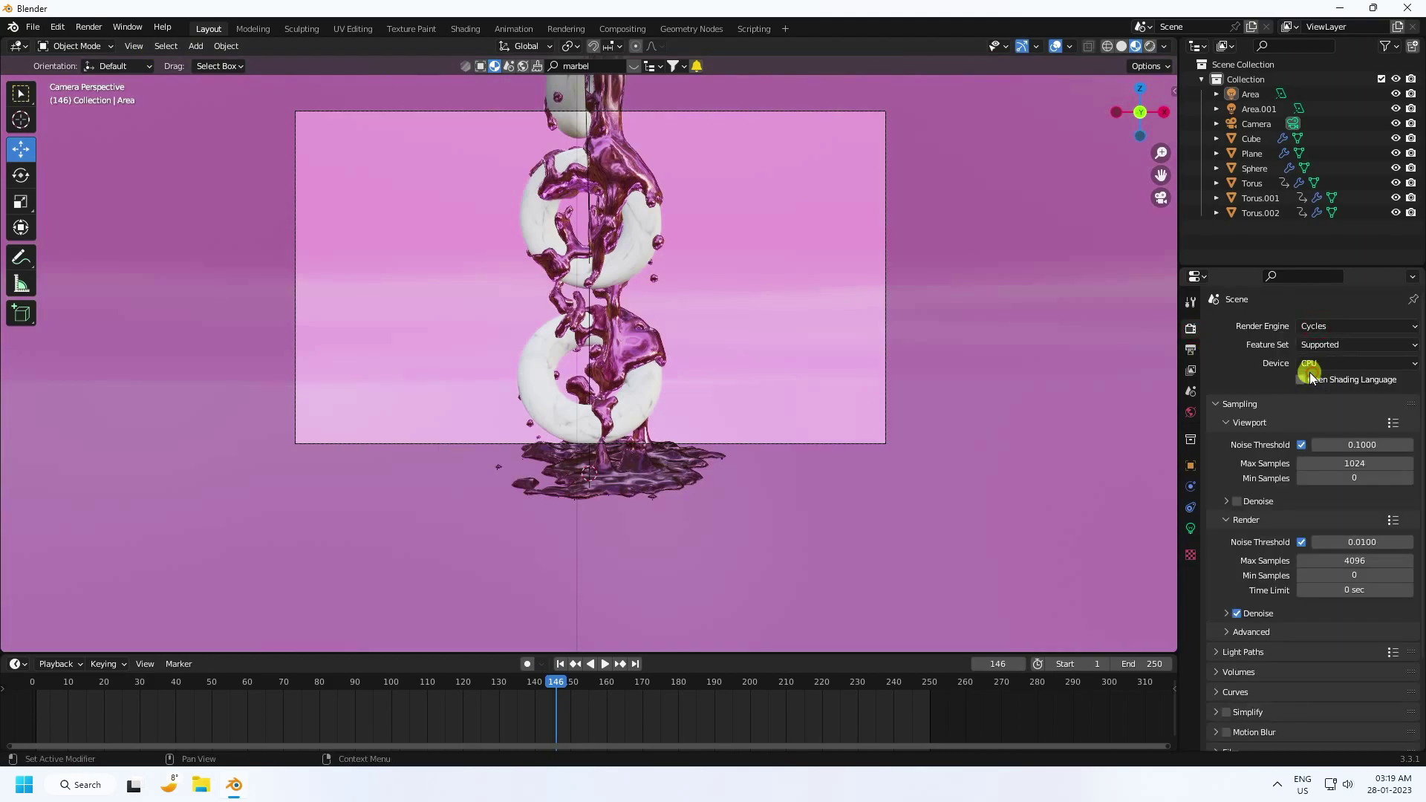
pyautogui.click(1319, 364)
pyautogui.click(1336, 380)
pyautogui.click(1322, 363)
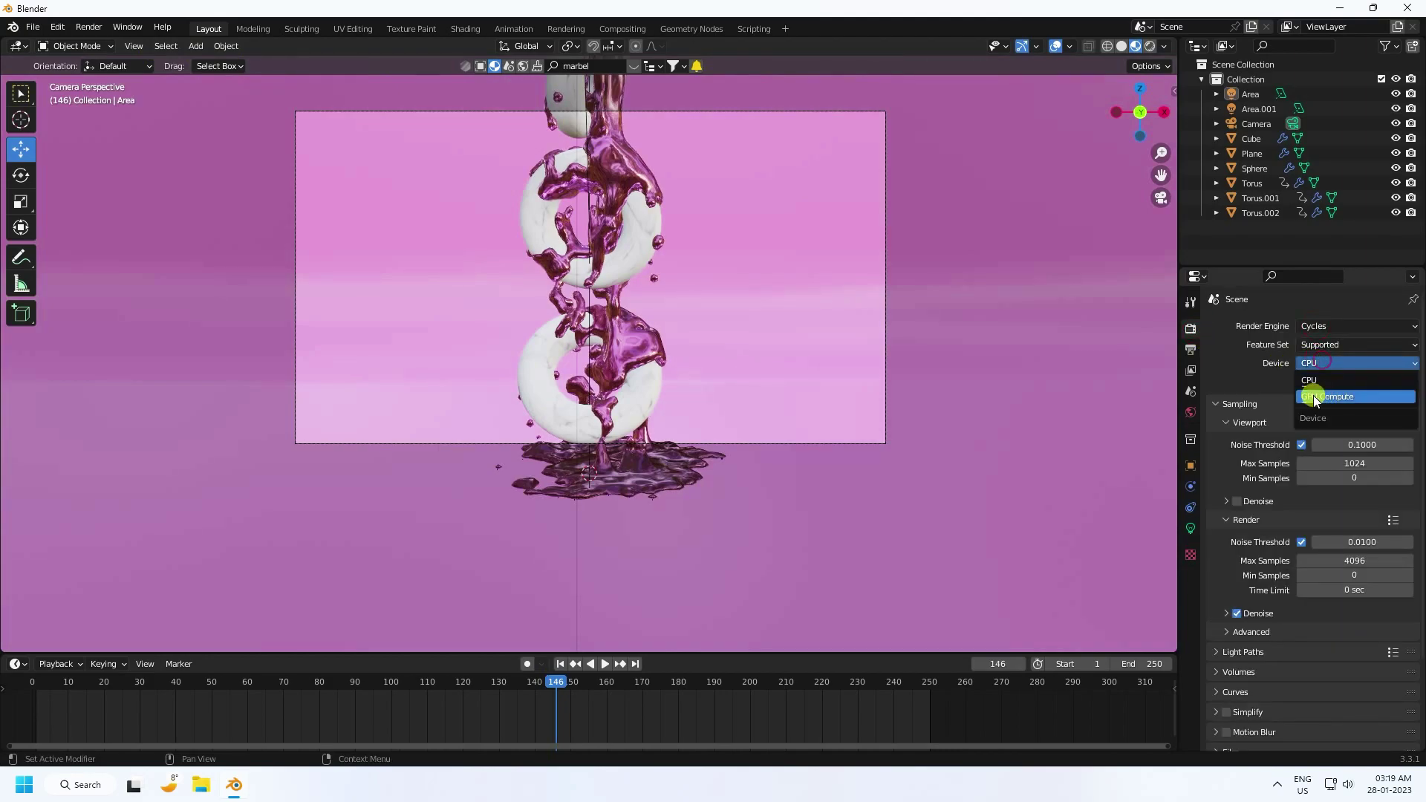
pyautogui.click(1313, 396)
pyautogui.doubleClick(1334, 543)
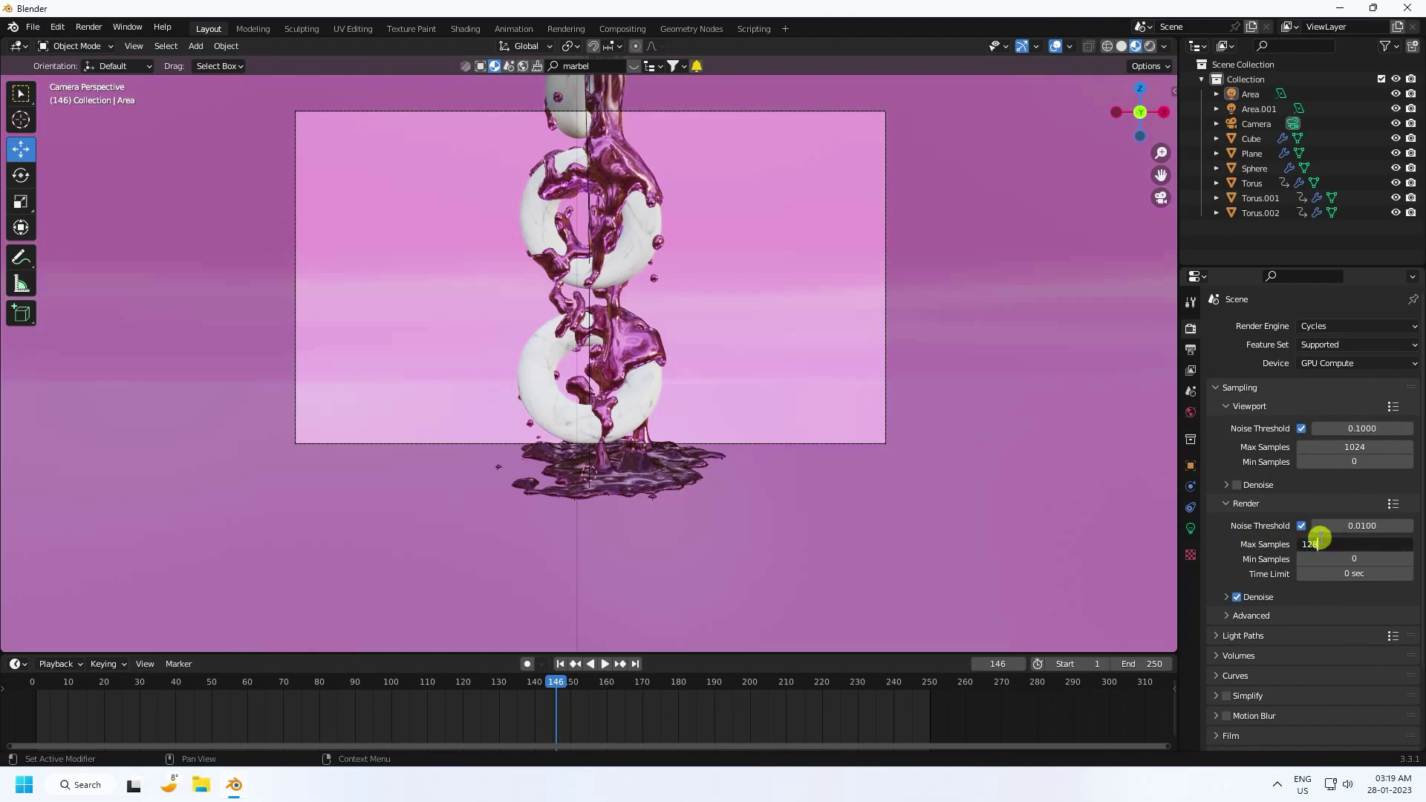
pyautogui.press('Return')
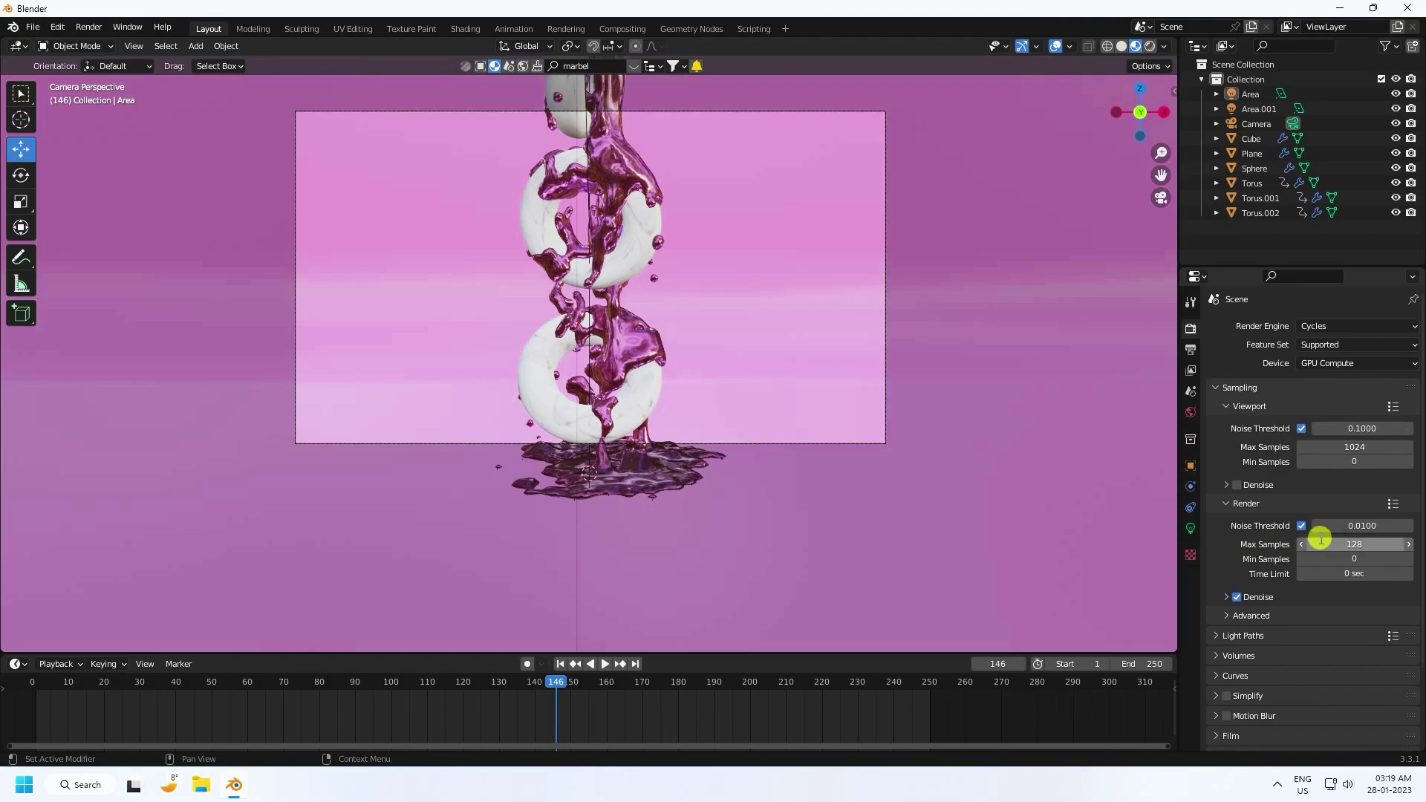
# - Set the output frame rate to 30 fps
pyautogui.click(1191, 349)
pyautogui.click(1280, 462)
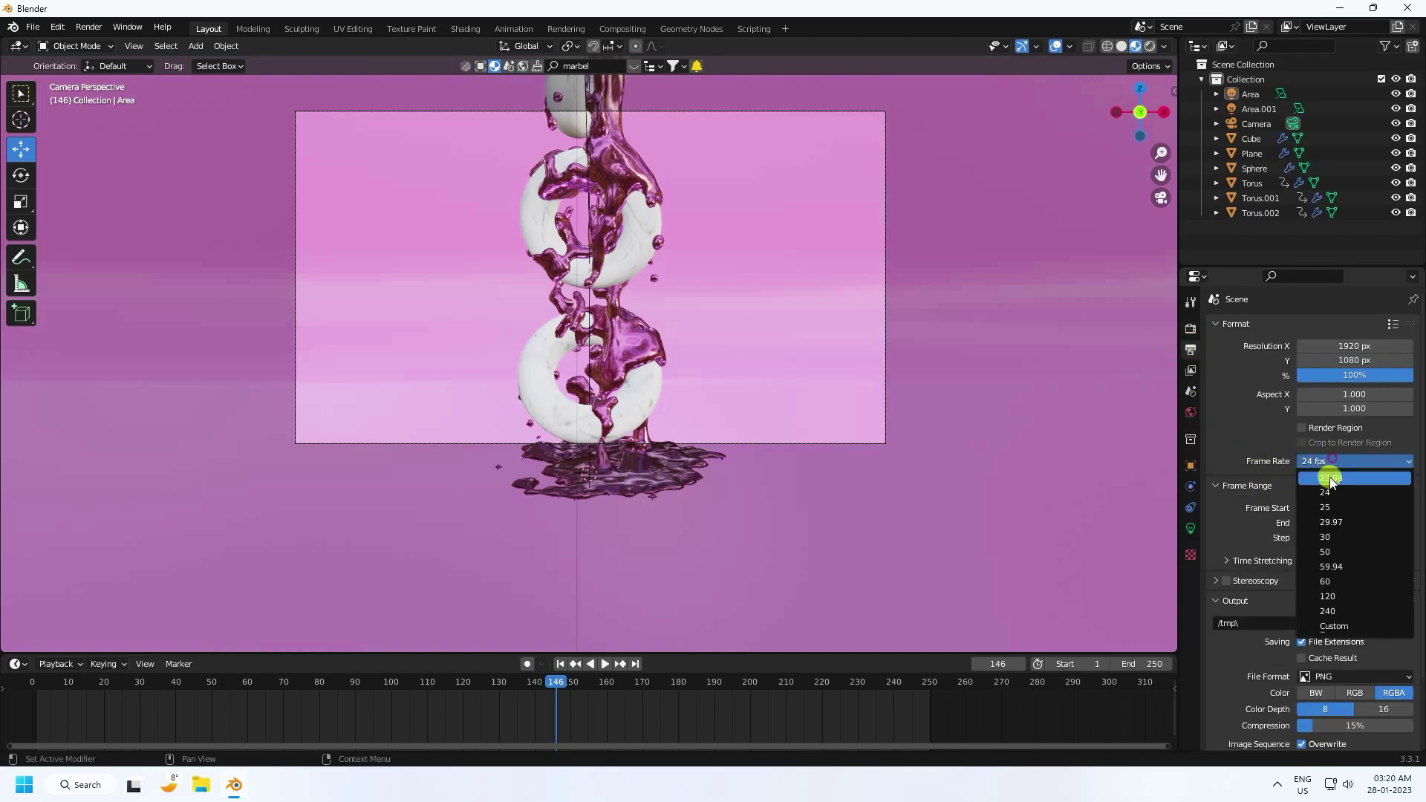
pyautogui.click(1330, 539)
# - Browse for the render output location, create a folder named REn on the Desktop and open it
pyautogui.click(1231, 624)
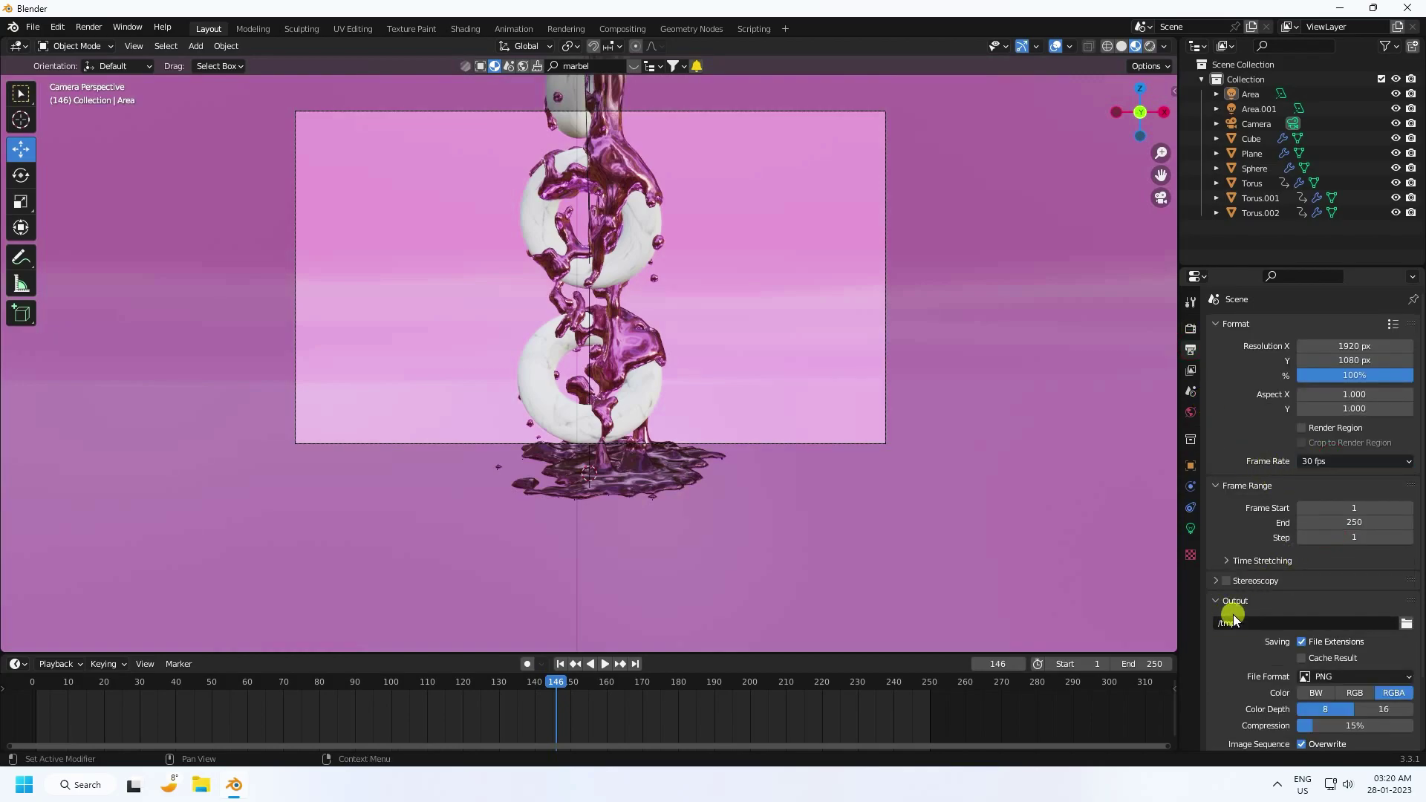
pyautogui.scroll(-3, 1233, 620)
pyautogui.click(1406, 541)
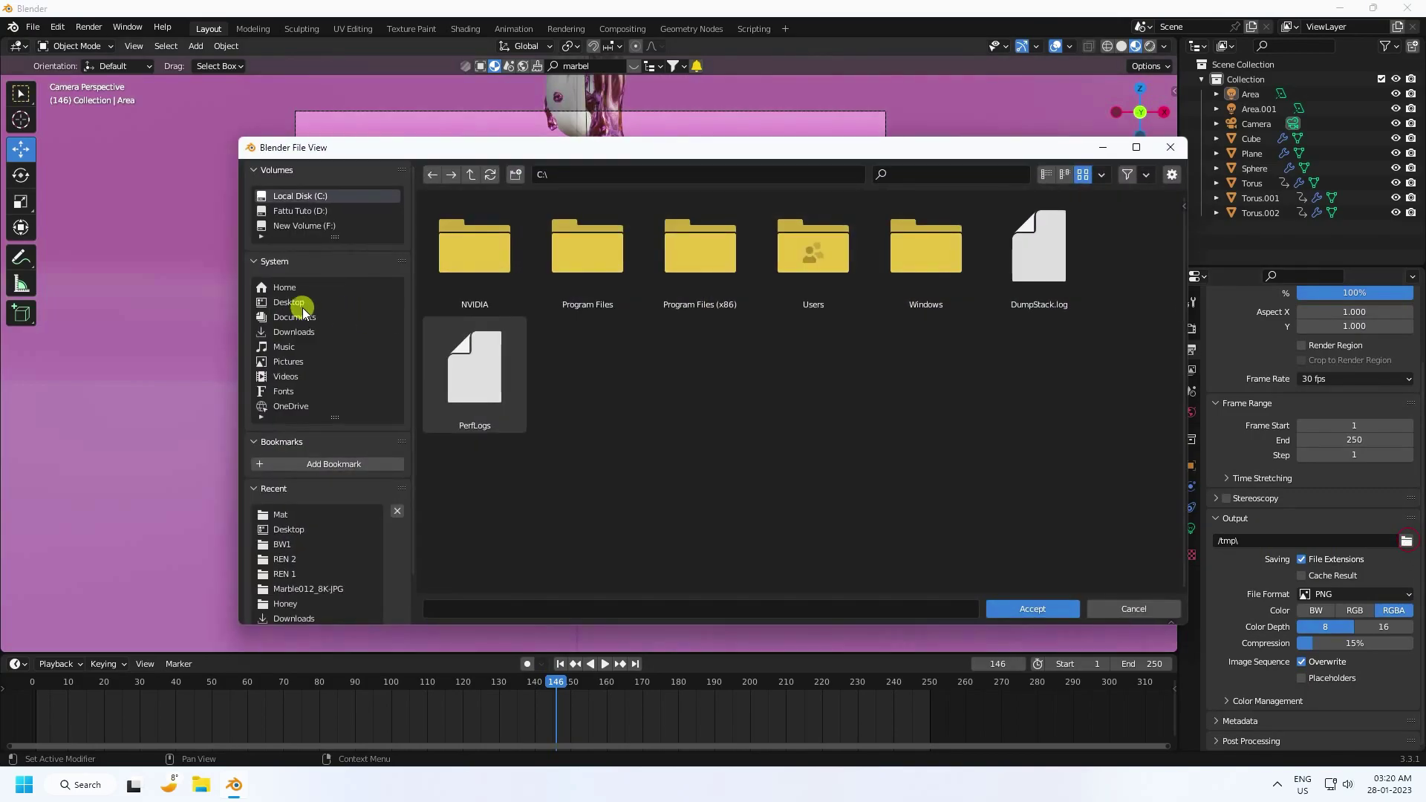
pyautogui.click(302, 308)
pyautogui.rightClick(603, 484)
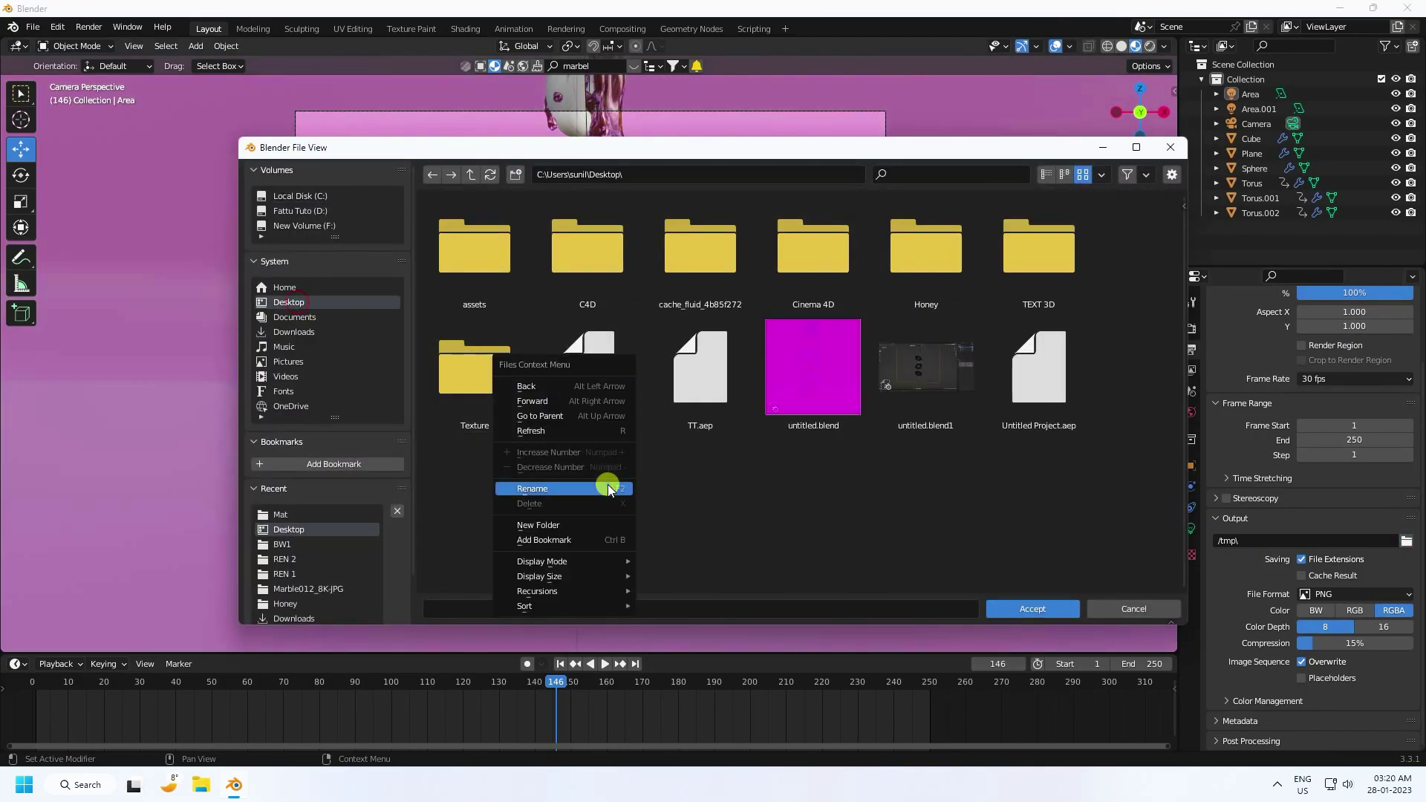
pyautogui.click(547, 525)
pyautogui.write('RE')
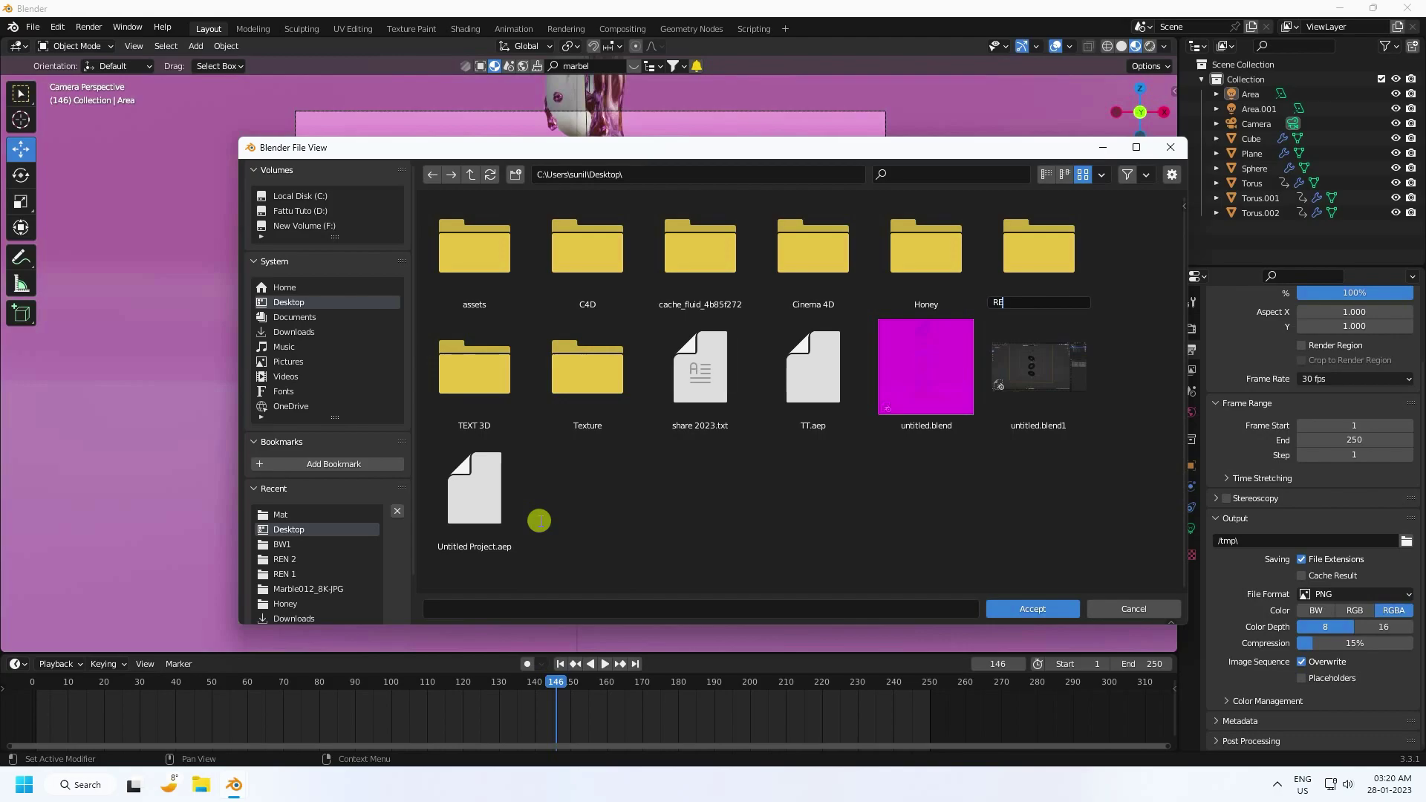
pyautogui.write('n')
pyautogui.press('Return')
pyautogui.doubleClick(1063, 301)
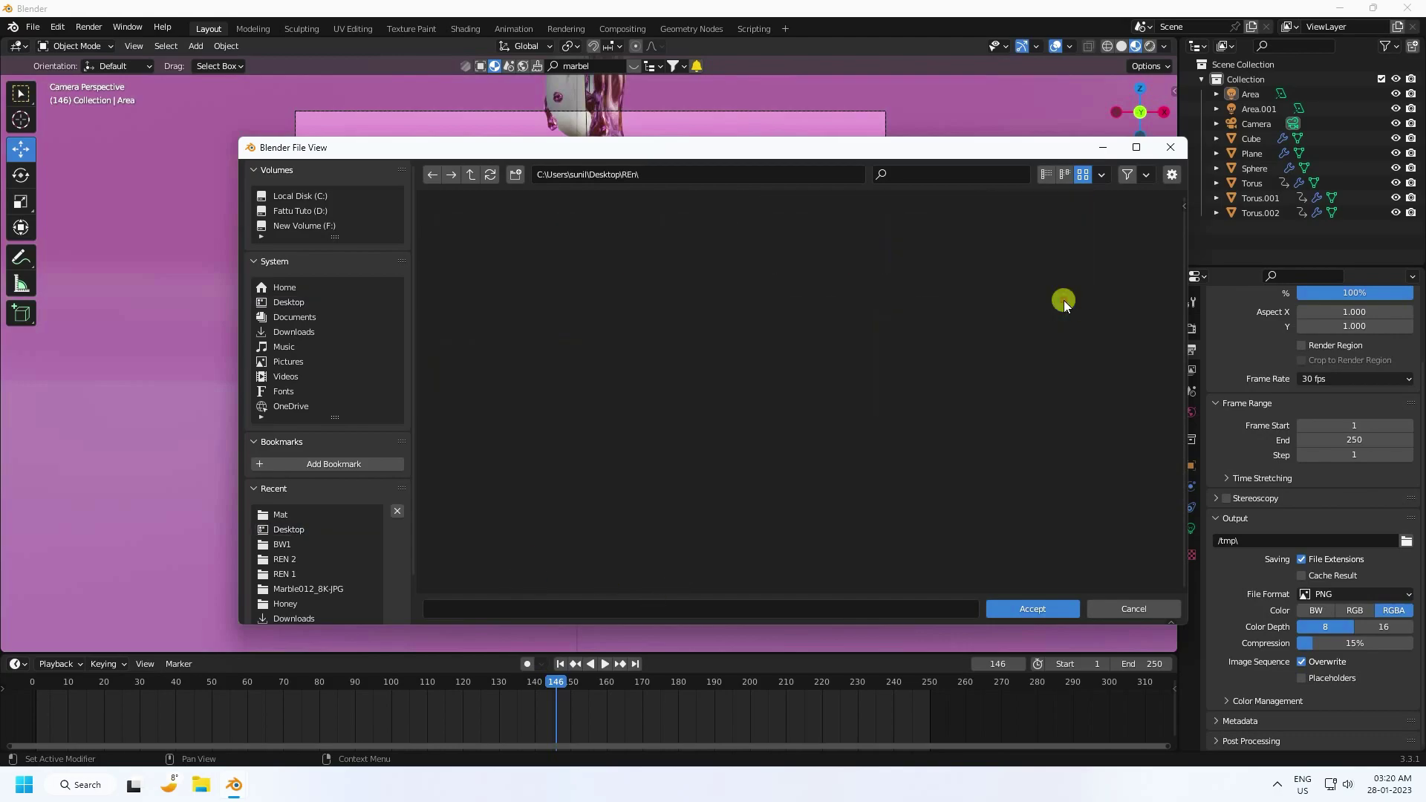
# - Name the render output file a and accept the REn folder as the output path
pyautogui.click(583, 607)
pyautogui.write('a')
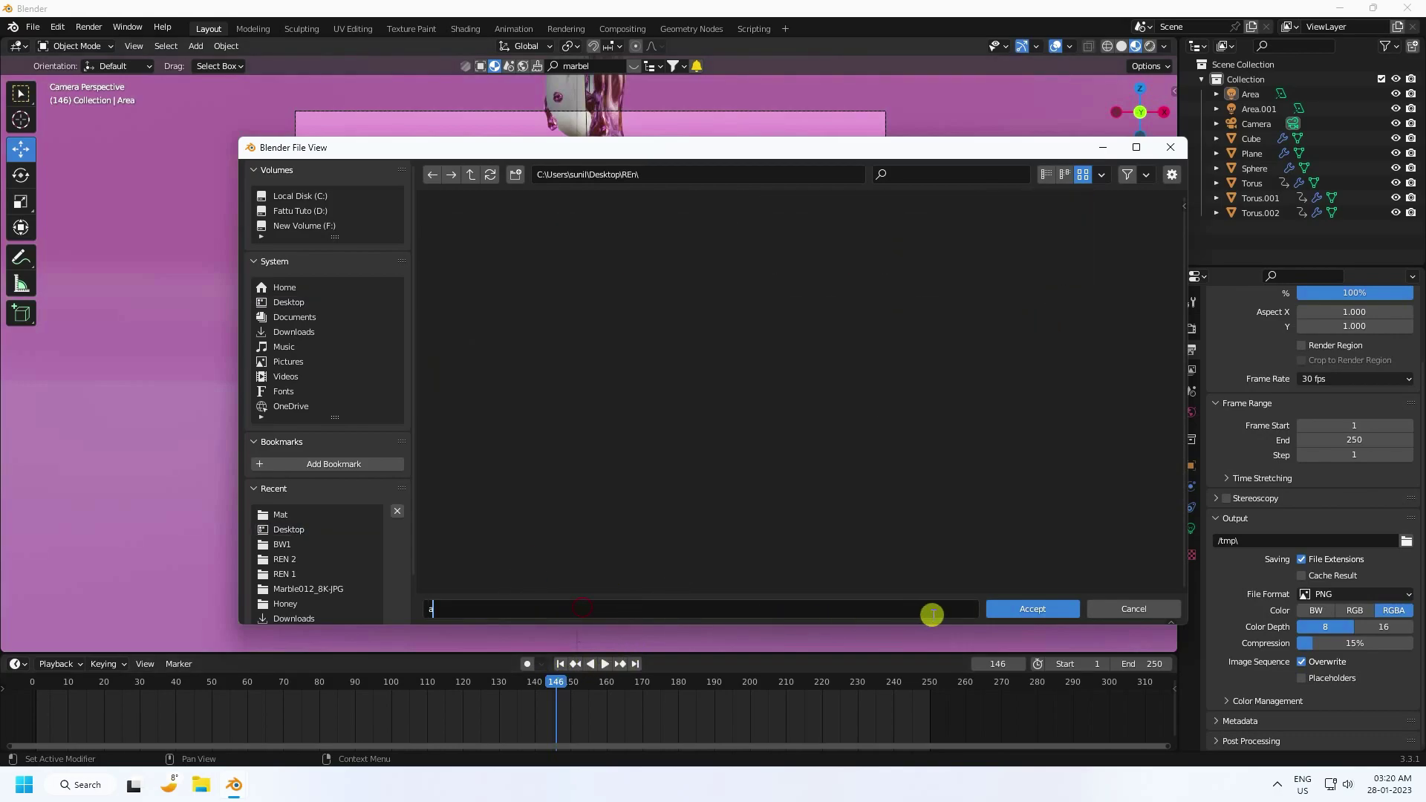
pyautogui.click(1032, 608)
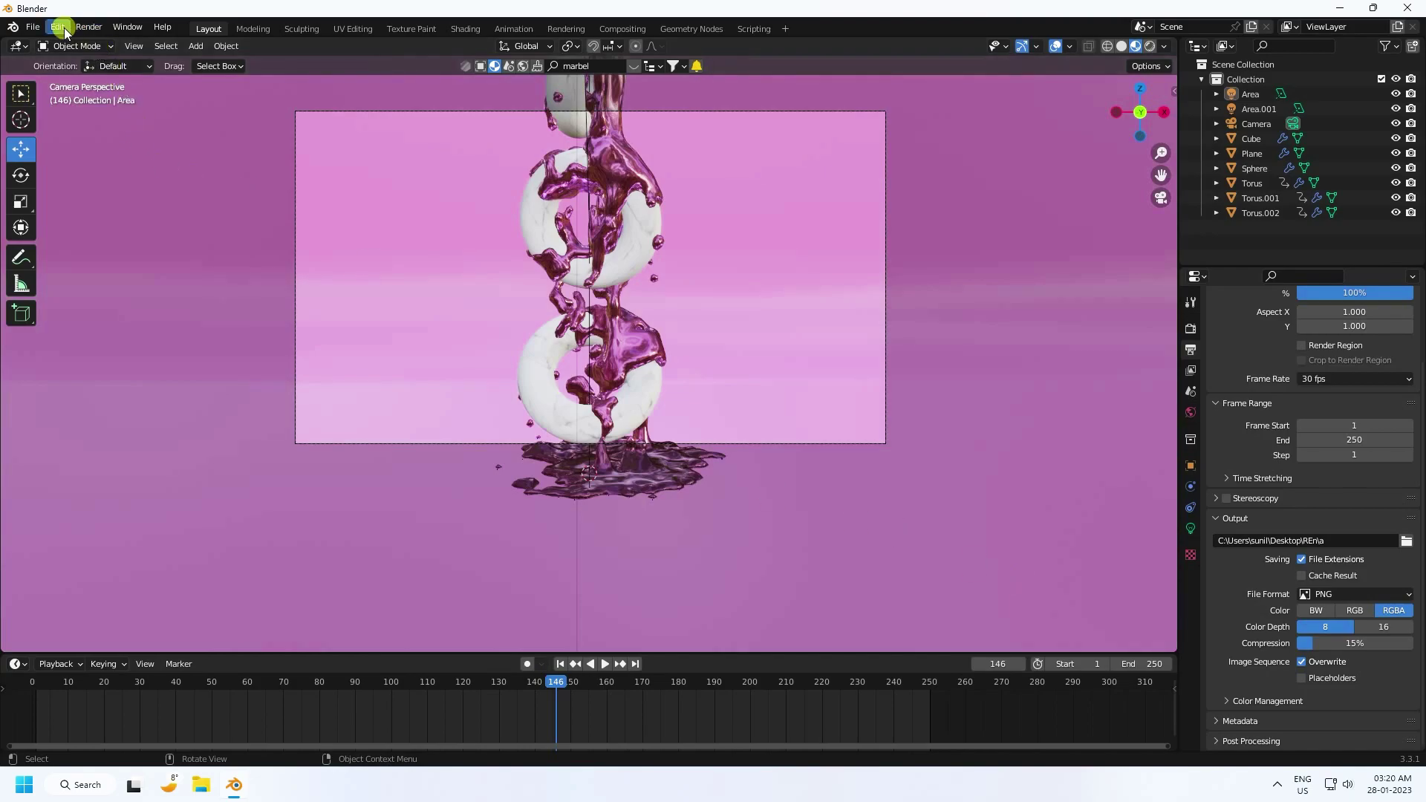
# - Test-render the current frame as a still image, then stop it and close the render window
pyautogui.click(89, 28)
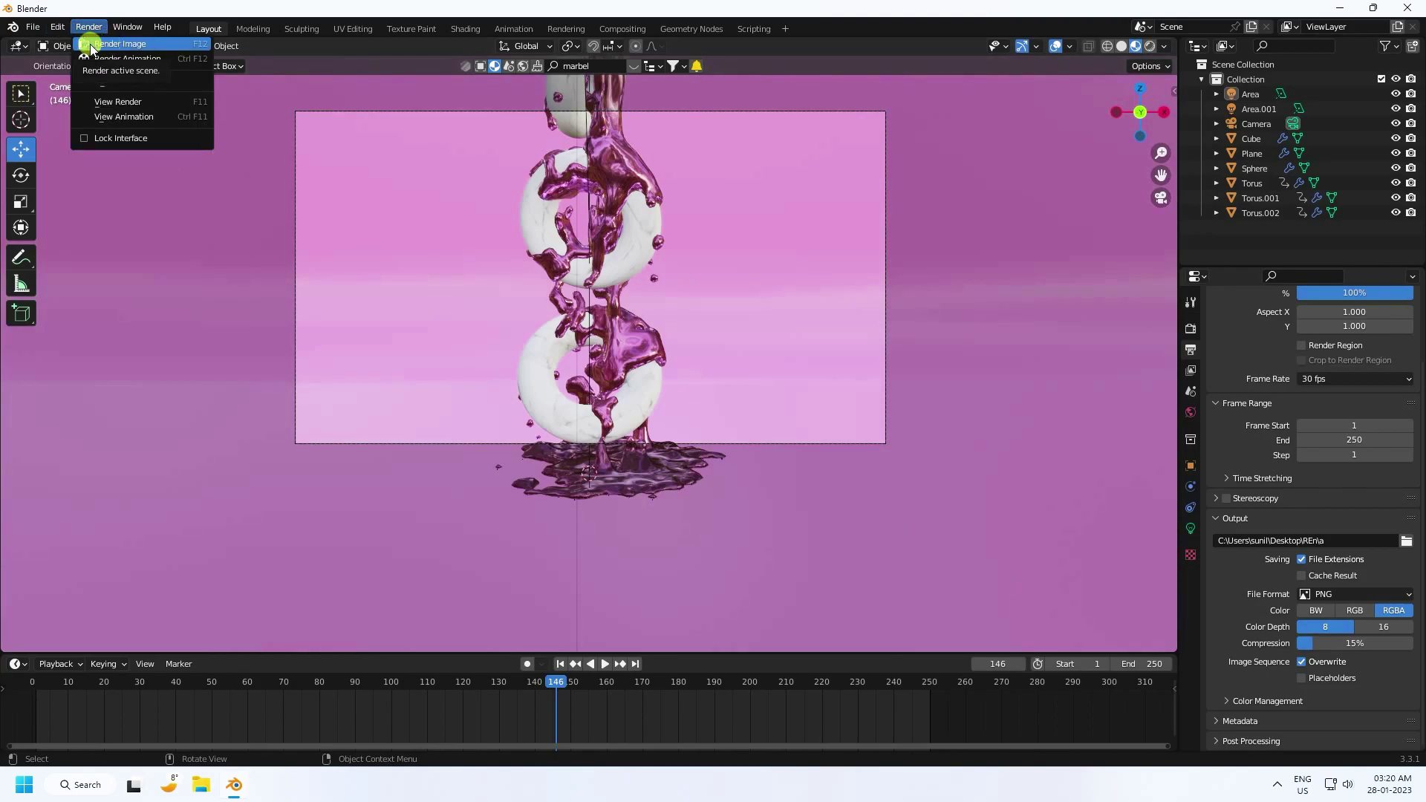
pyautogui.click(106, 46)
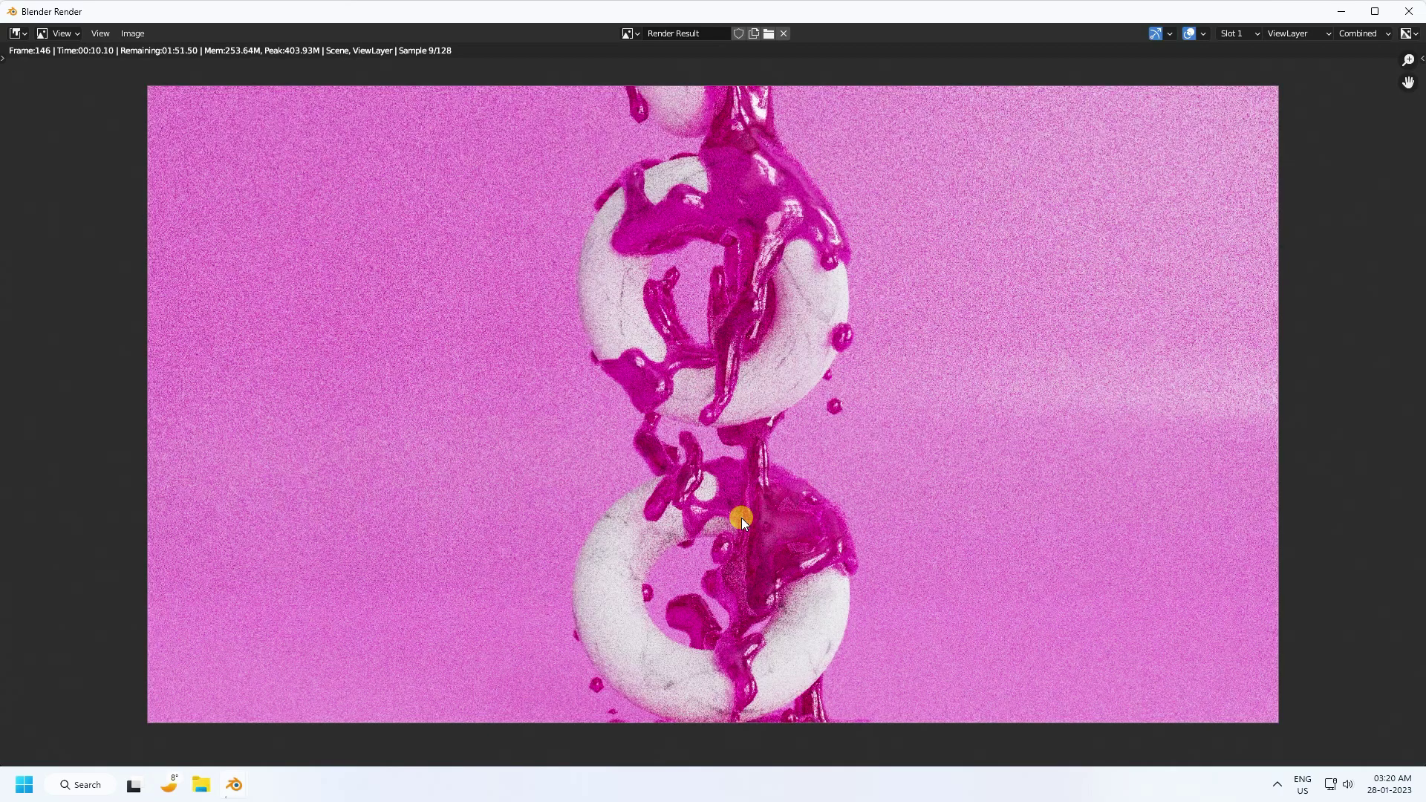
pyautogui.press('Escape')
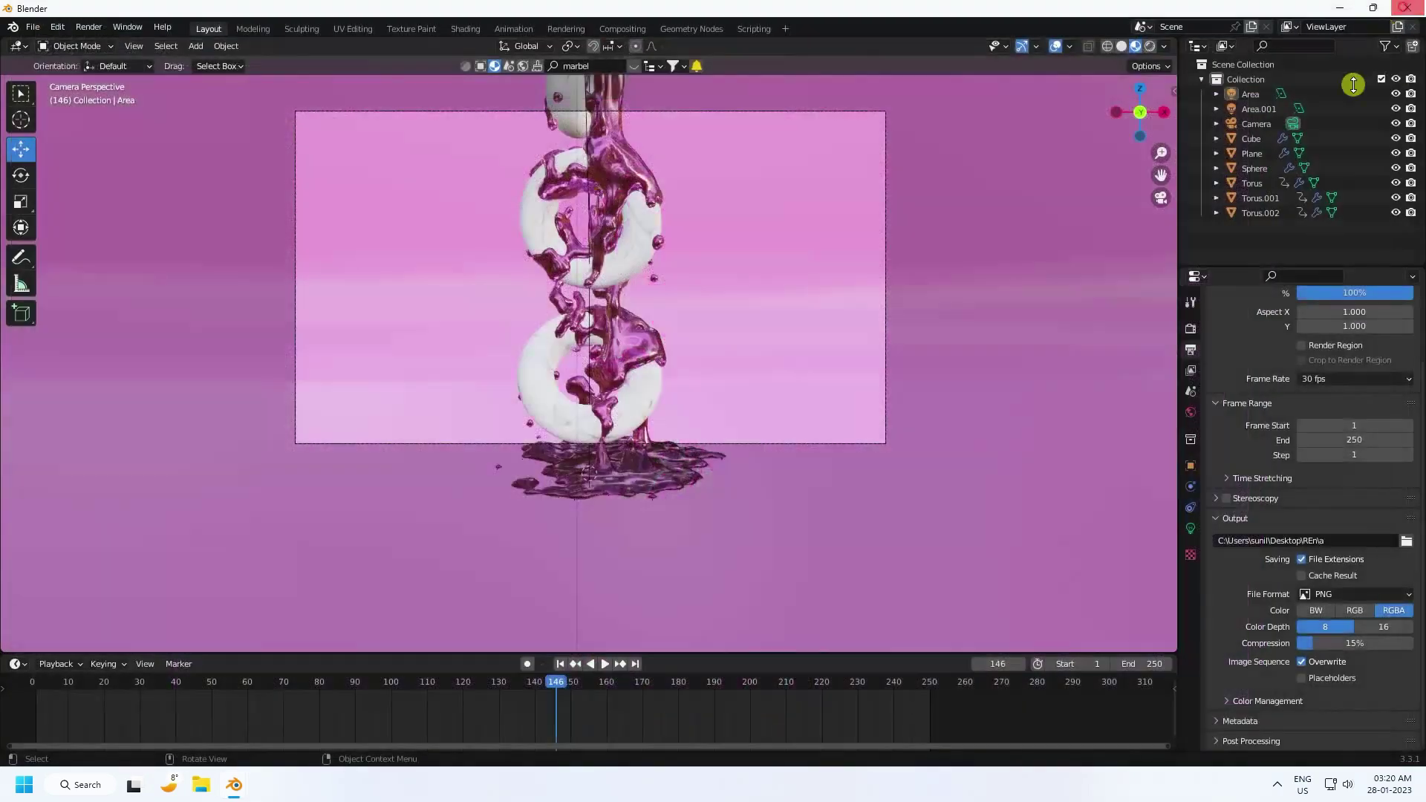
pyautogui.click(1409, 11)
# - Select the Cube fluid domain, return to the first frame and free all of its baked simulation data
pyautogui.scroll(3, 1257, 661)
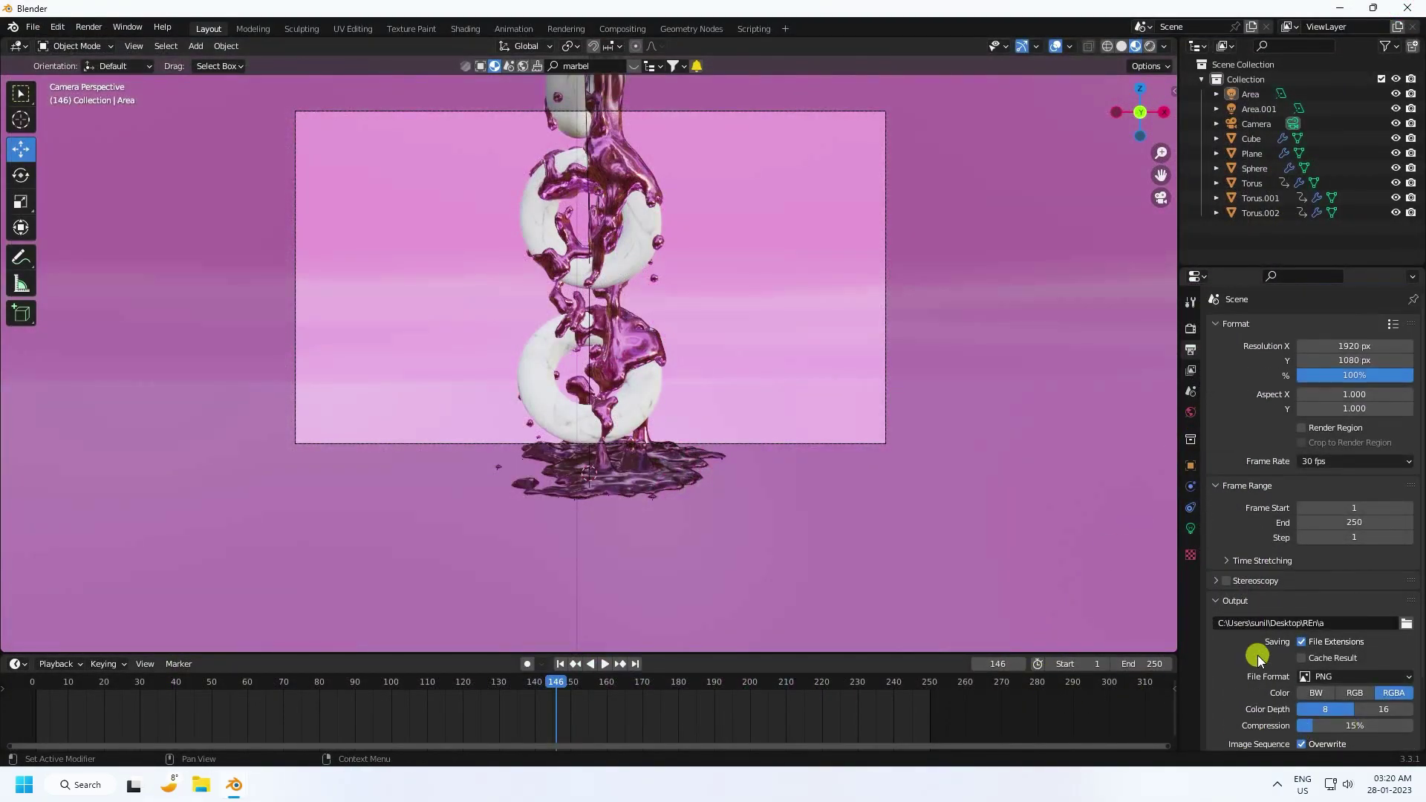
pyautogui.click(1257, 139)
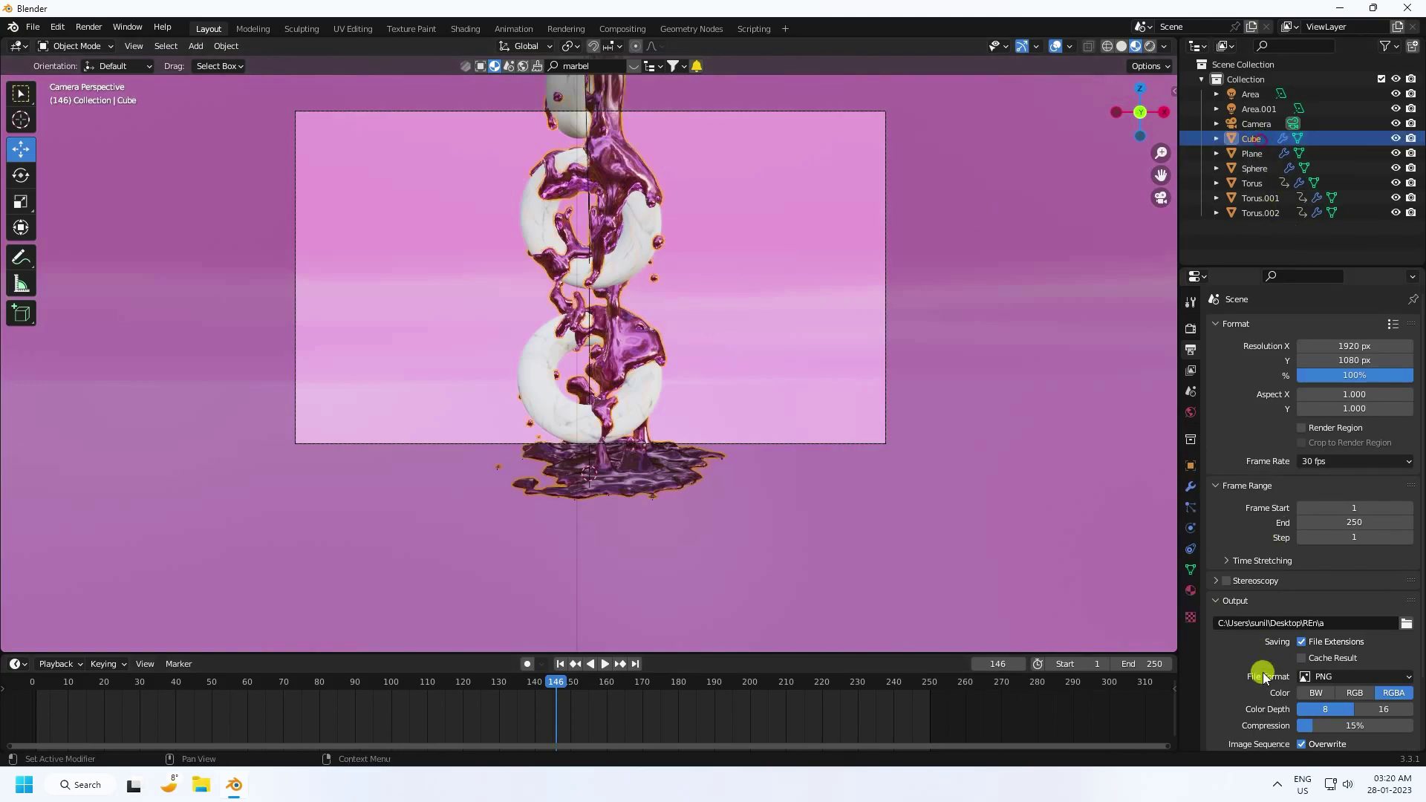
pyautogui.click(560, 663)
pyautogui.click(1192, 532)
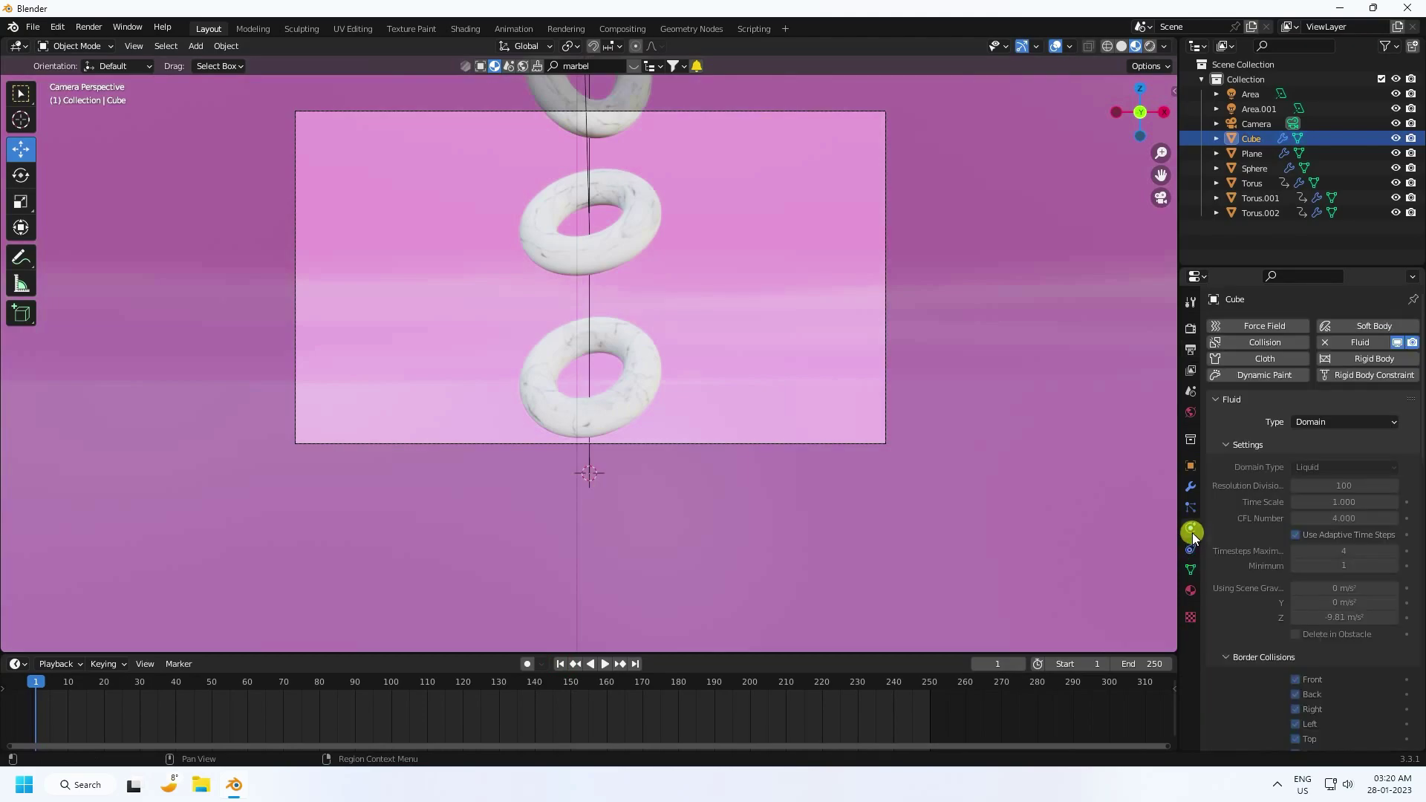
pyautogui.scroll(-10, 1272, 662)
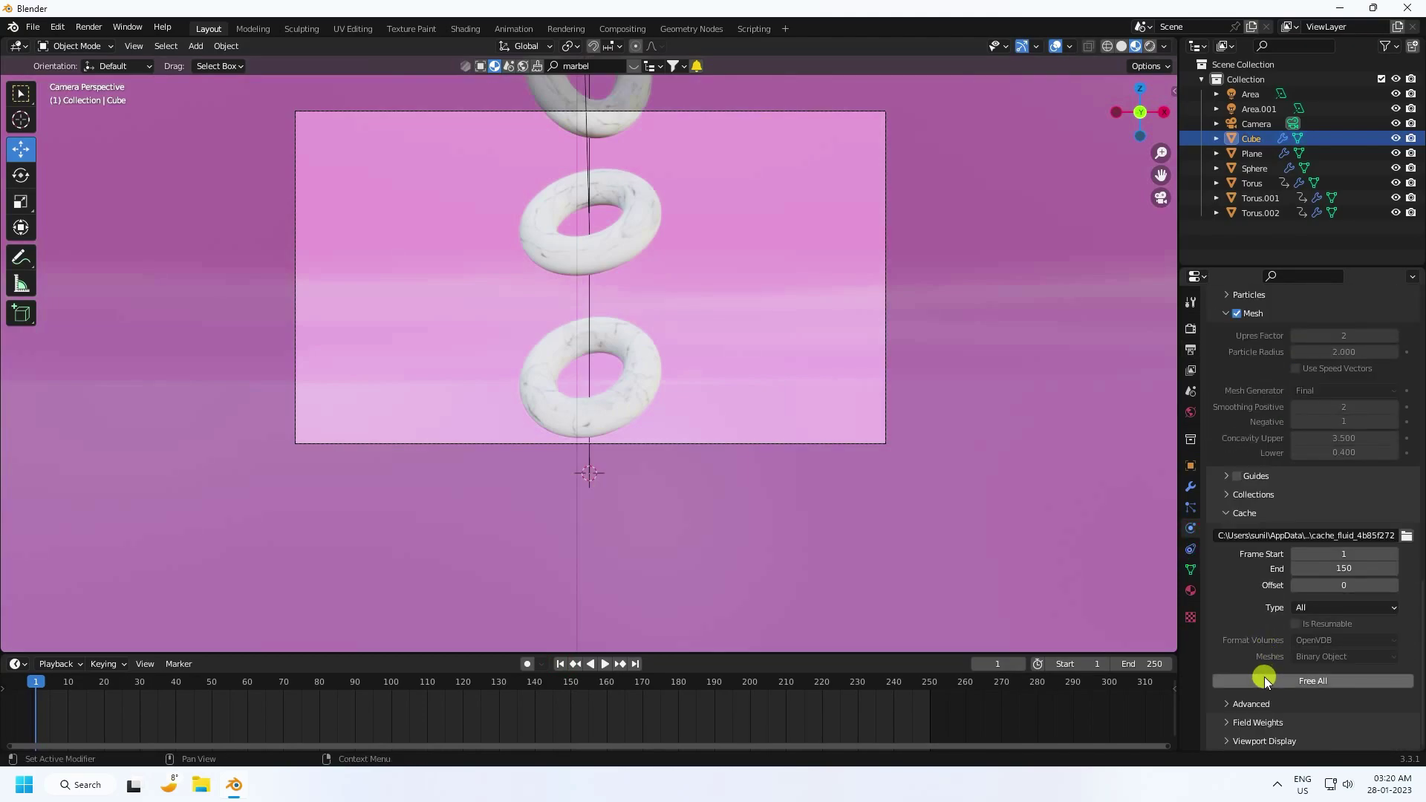
pyautogui.click(1267, 680)
# - Change the resolution divisions of the Cube's liquid domain
pyautogui.scroll(10, 1263, 653)
pyautogui.scroll(1, 1255, 648)
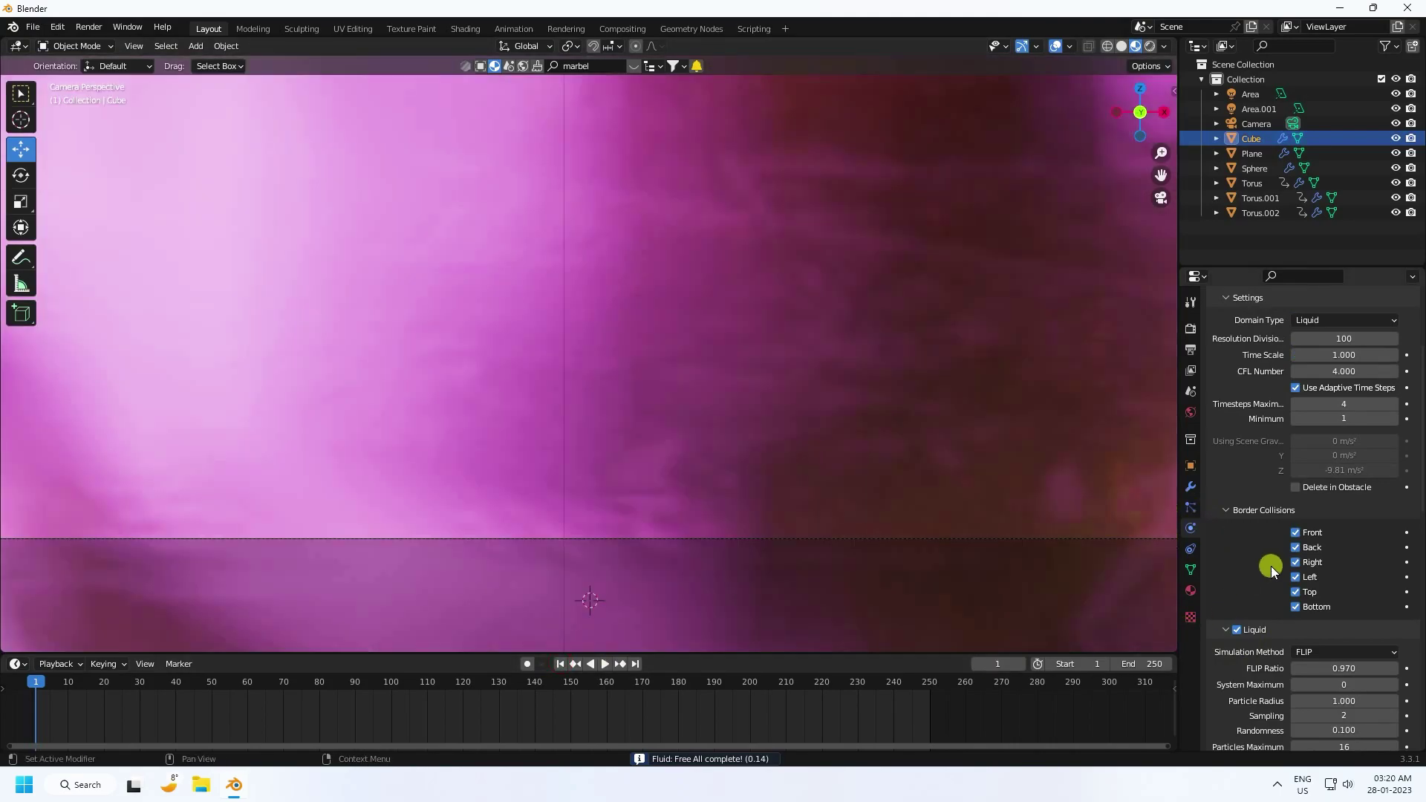
pyautogui.scroll(1, 1271, 566)
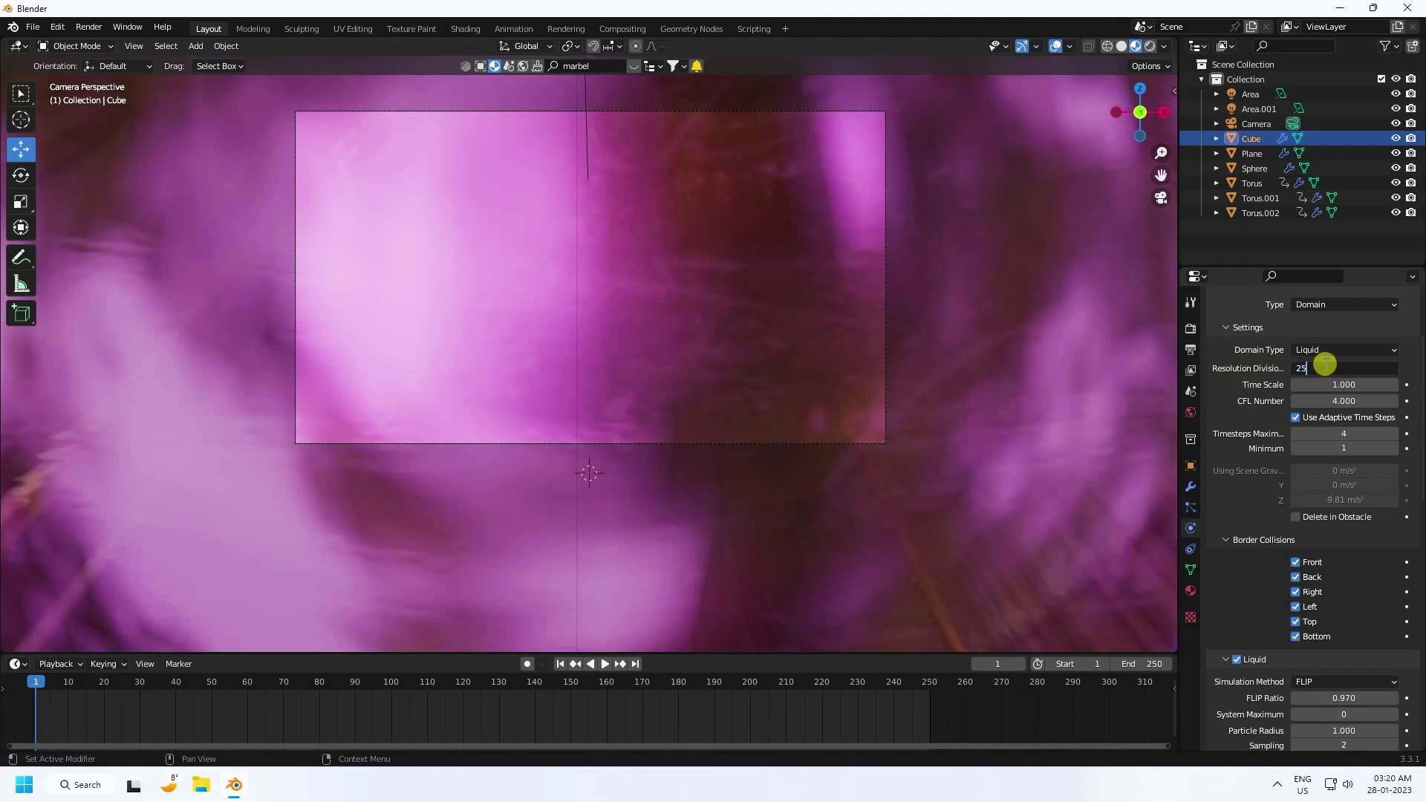
# - Set the fluid cache's end frame to 300 and the timeline's end frame to 300
pyautogui.scroll(-15, 1240, 509)
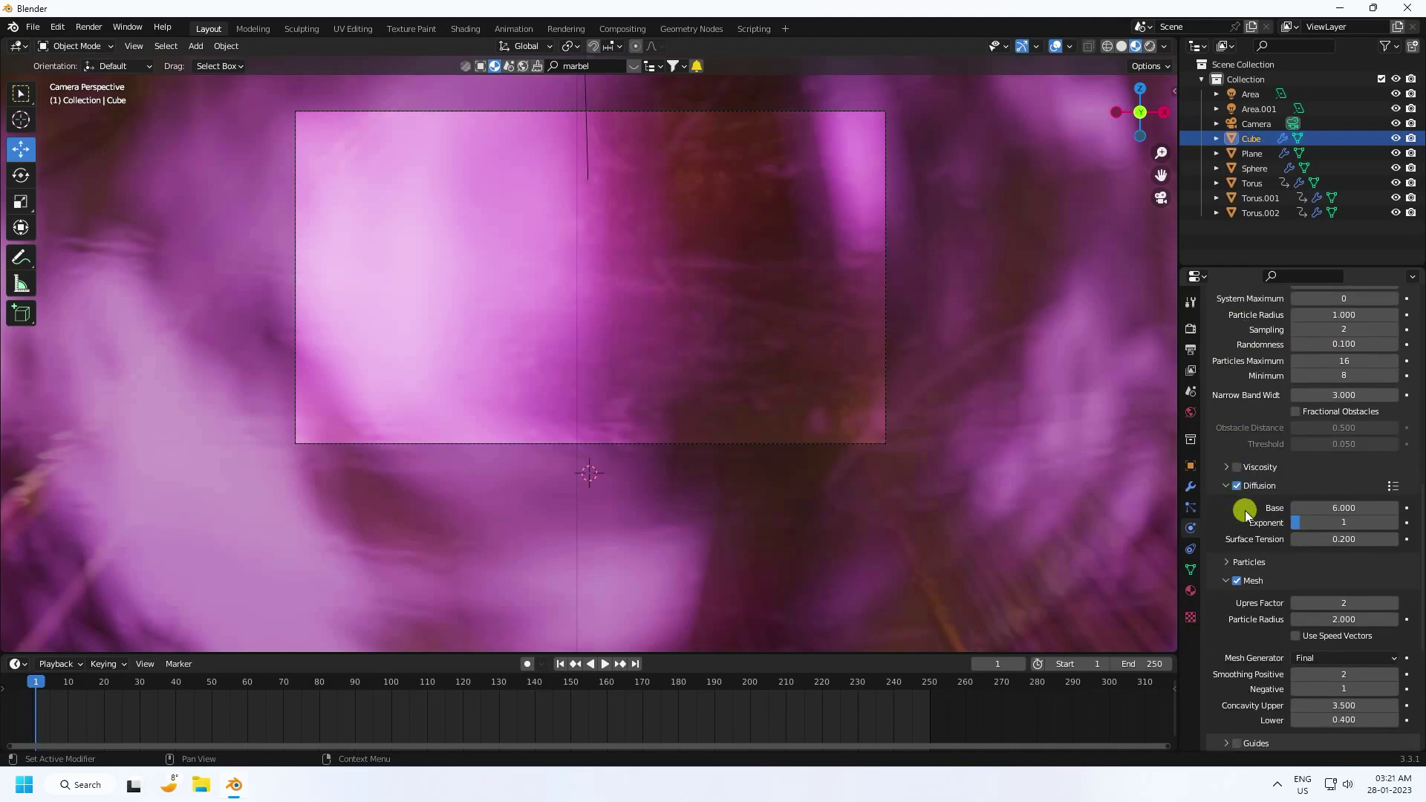
pyautogui.scroll(-2, 1245, 514)
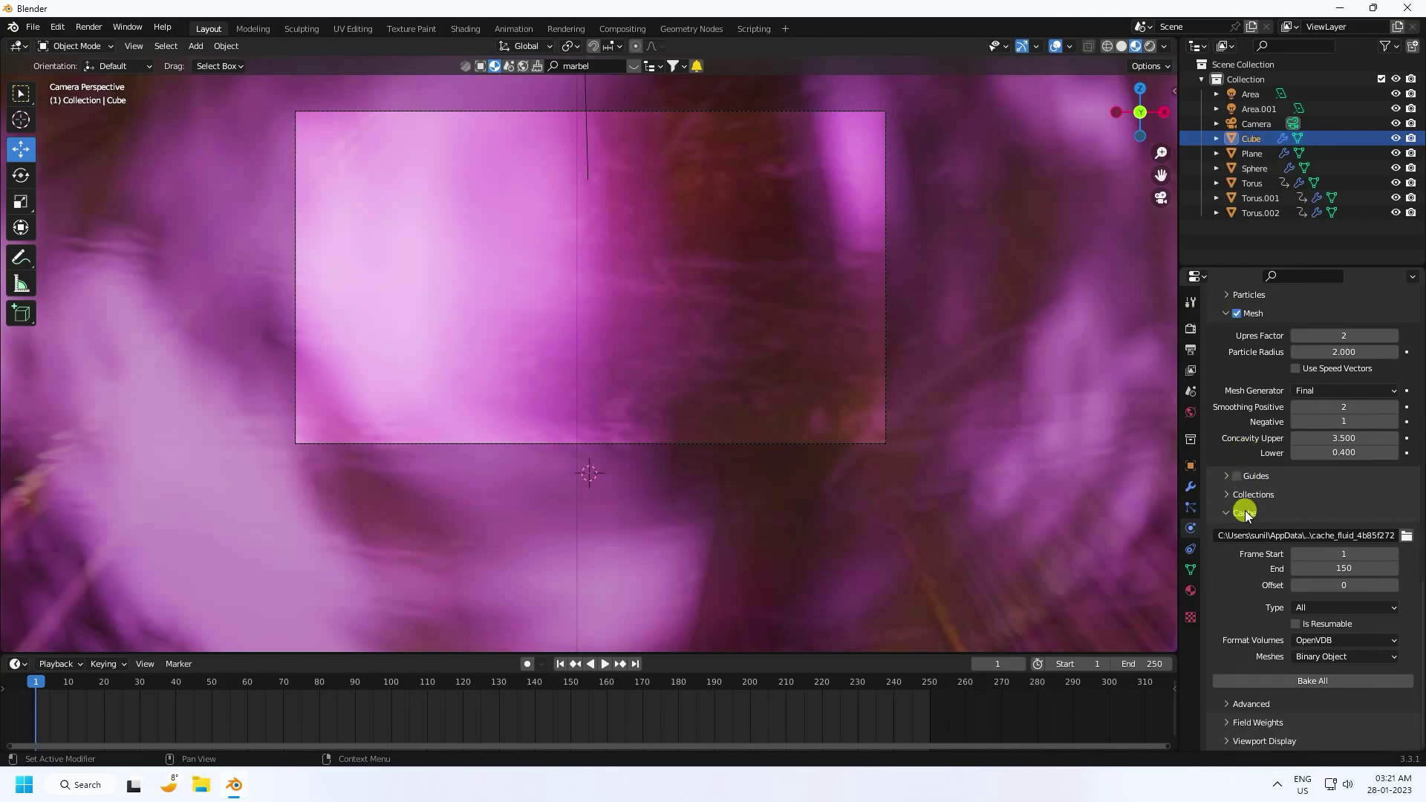
pyautogui.click(1332, 569)
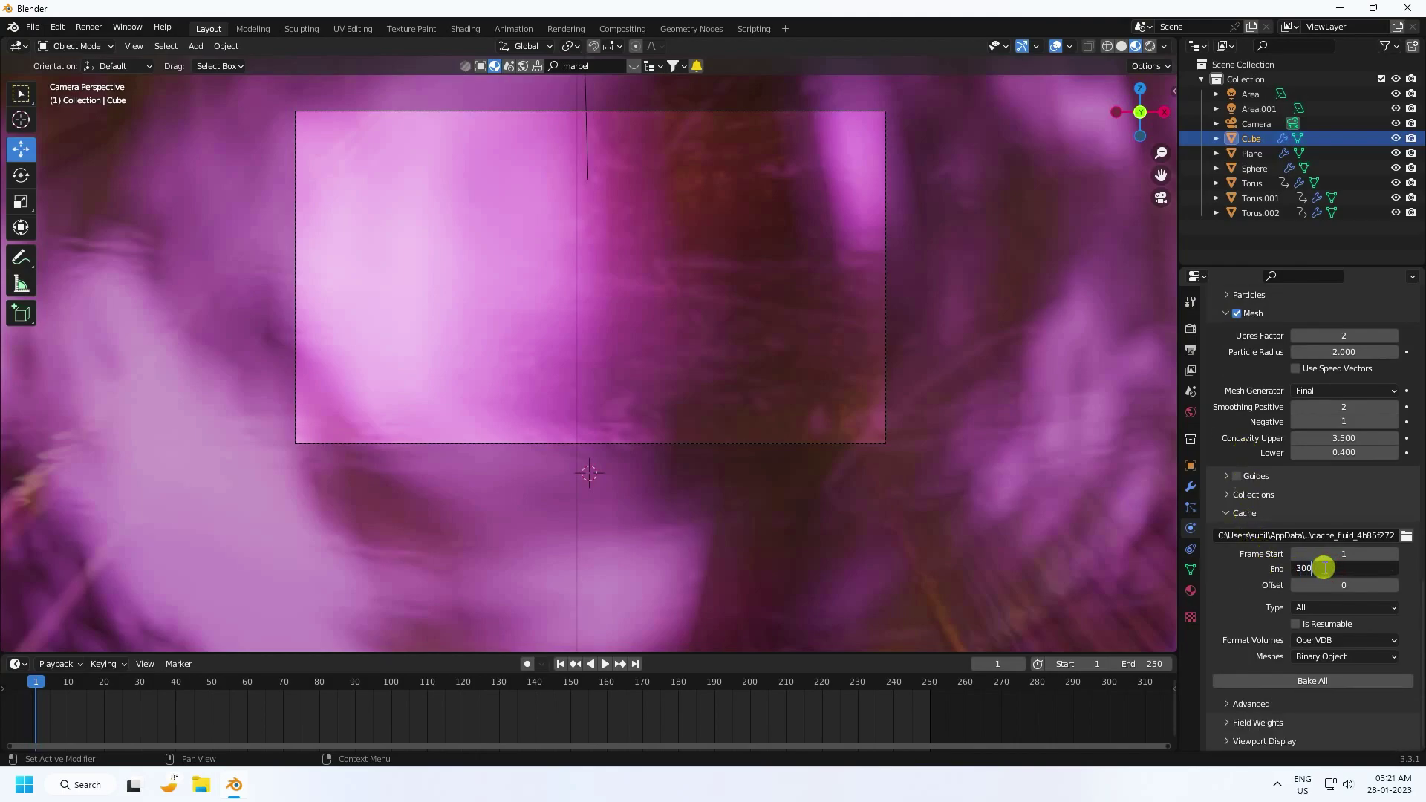
pyautogui.press('Return')
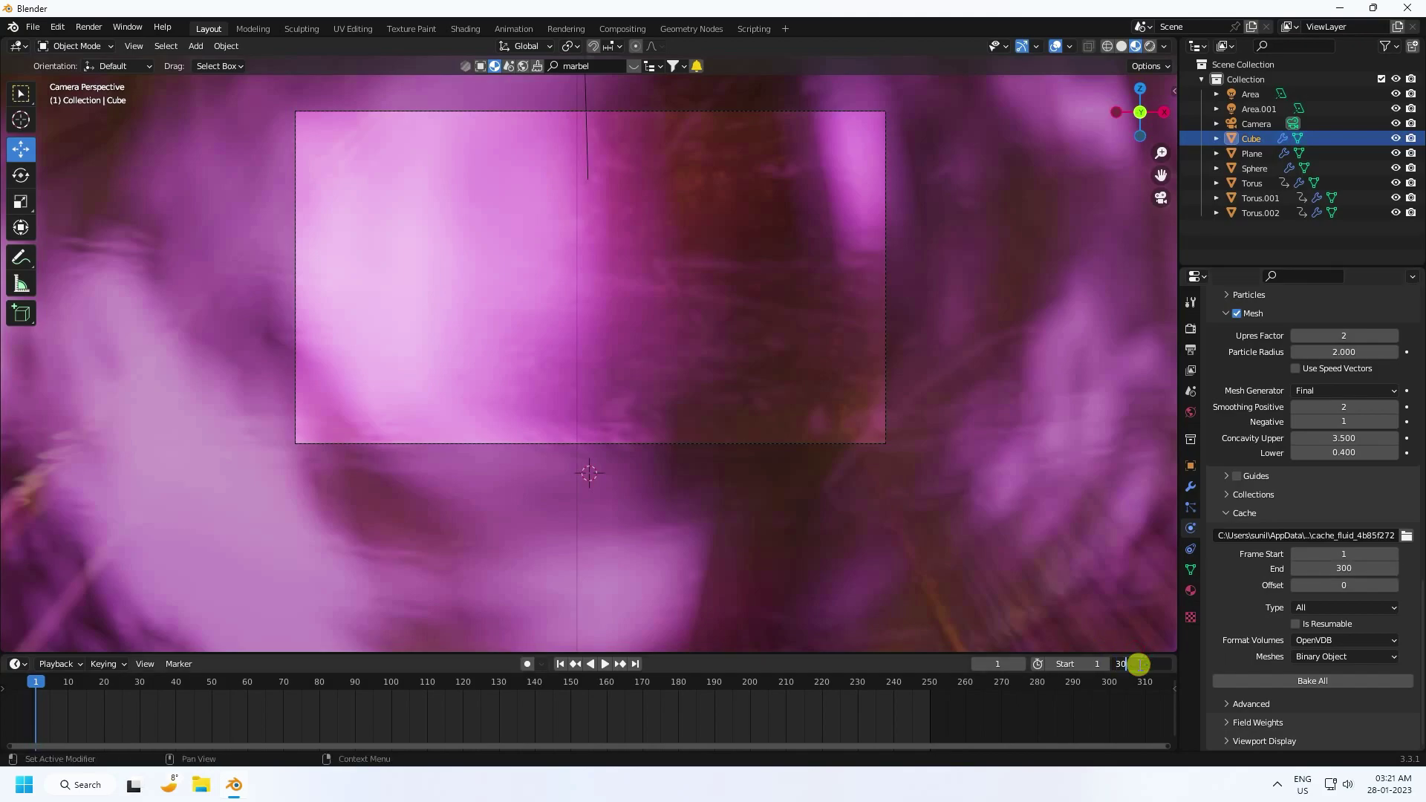
pyautogui.click(1140, 664)
pyautogui.write('300')
pyautogui.press('Return')
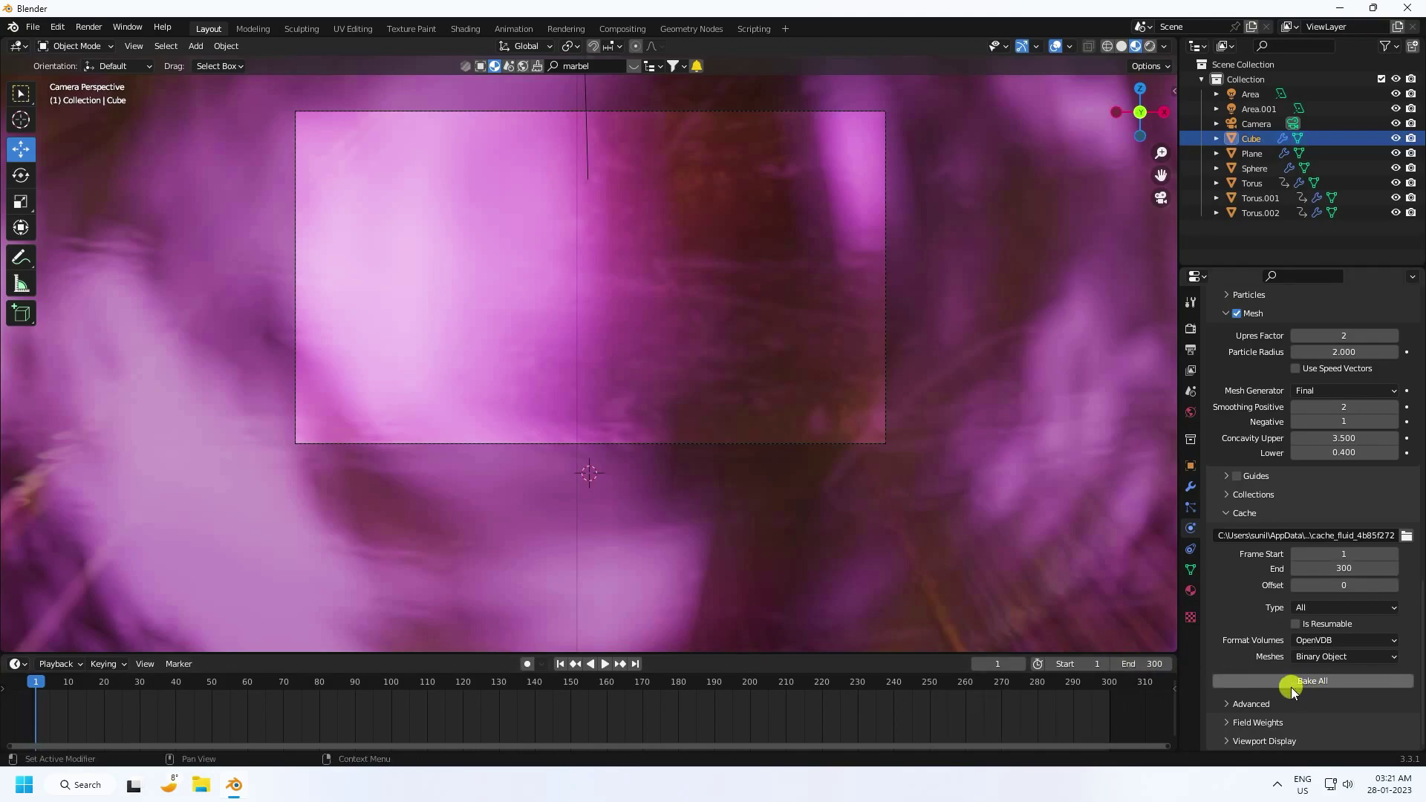